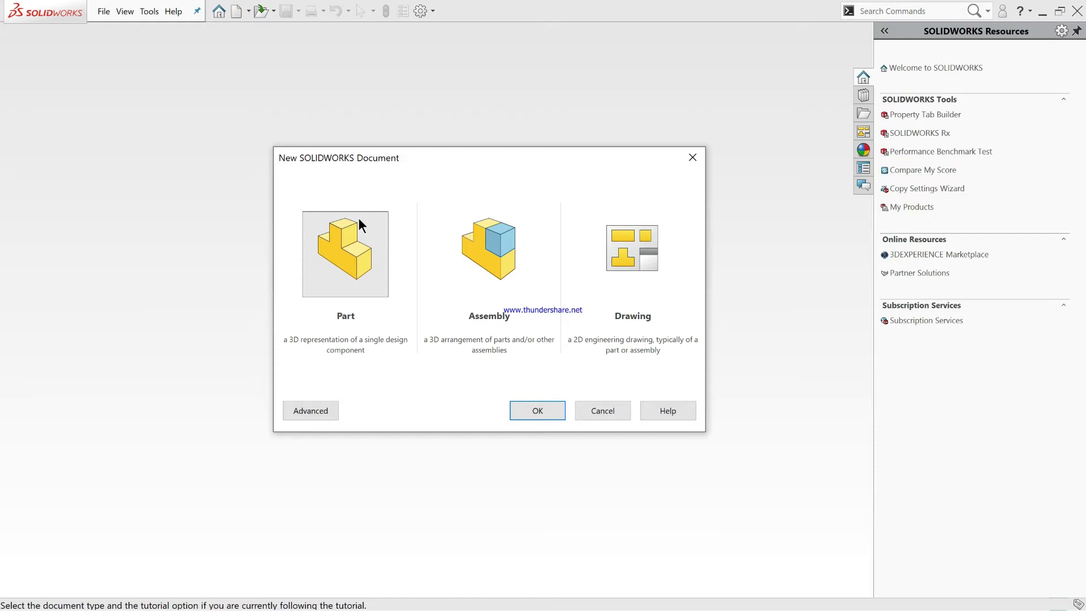
- Create a new part document
click(555, 410)
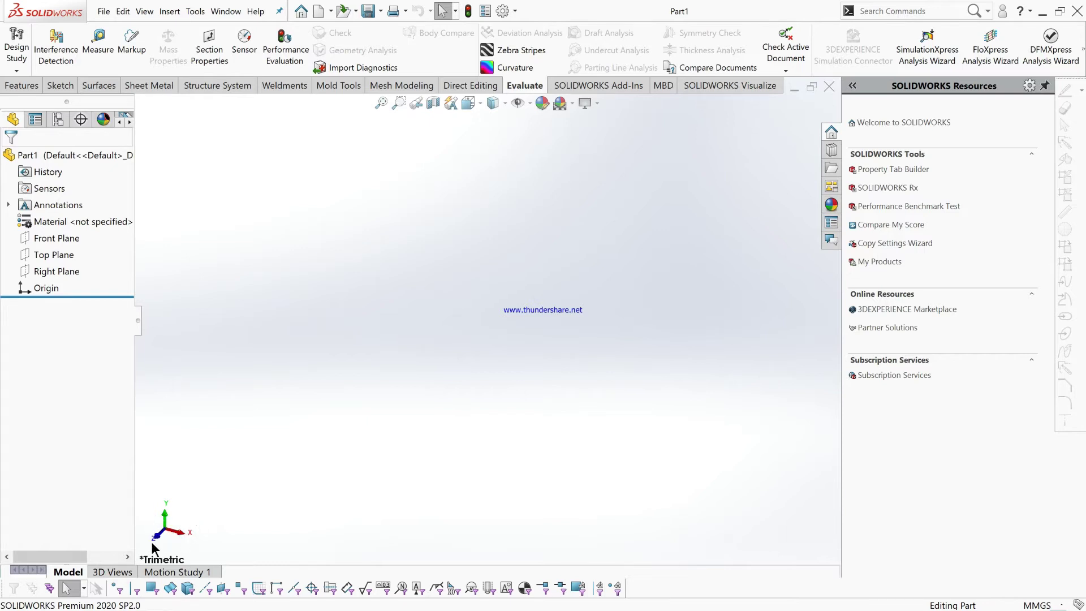
middle_drag(243, 501, 315, 527)
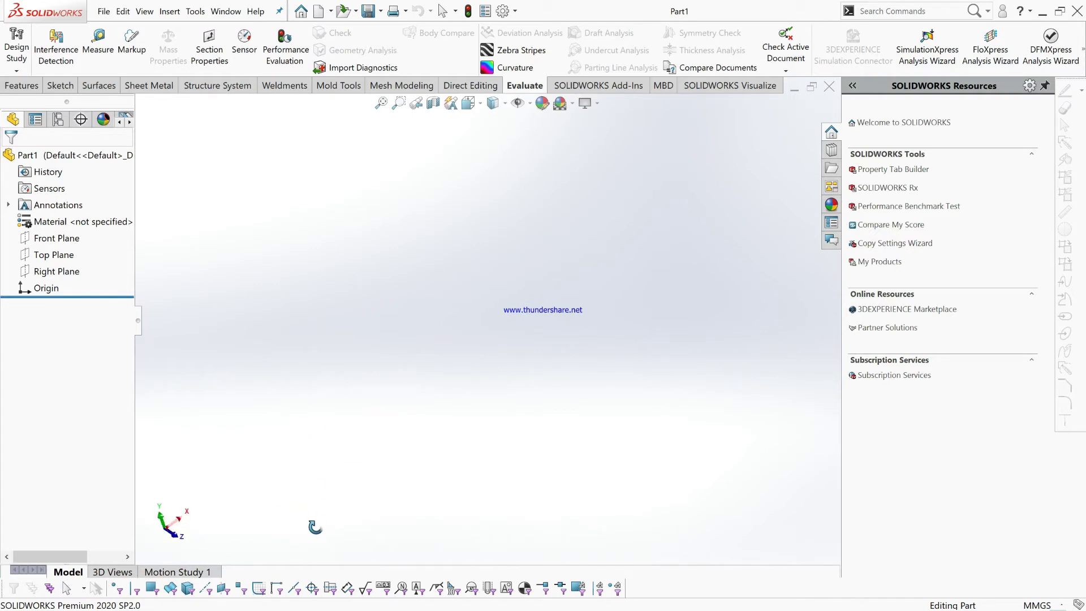
key(Escape)
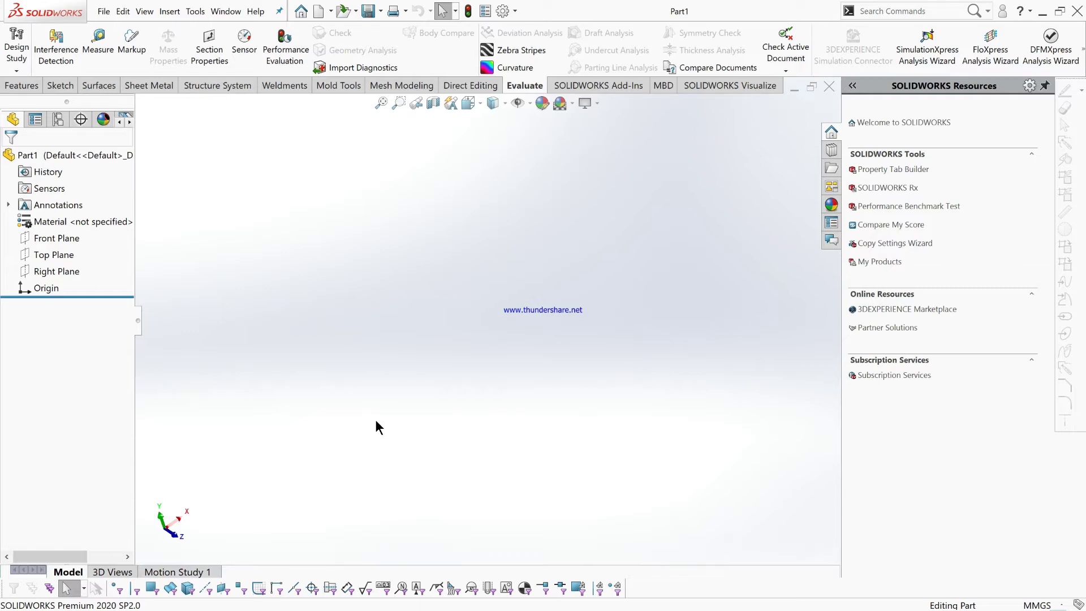
middle_drag(218, 468, 391, 330)
middle_drag(444, 301, 479, 309)
- Examine the orientation of the default Front, Top and Right planes by selecting each one in turn
click(49, 86)
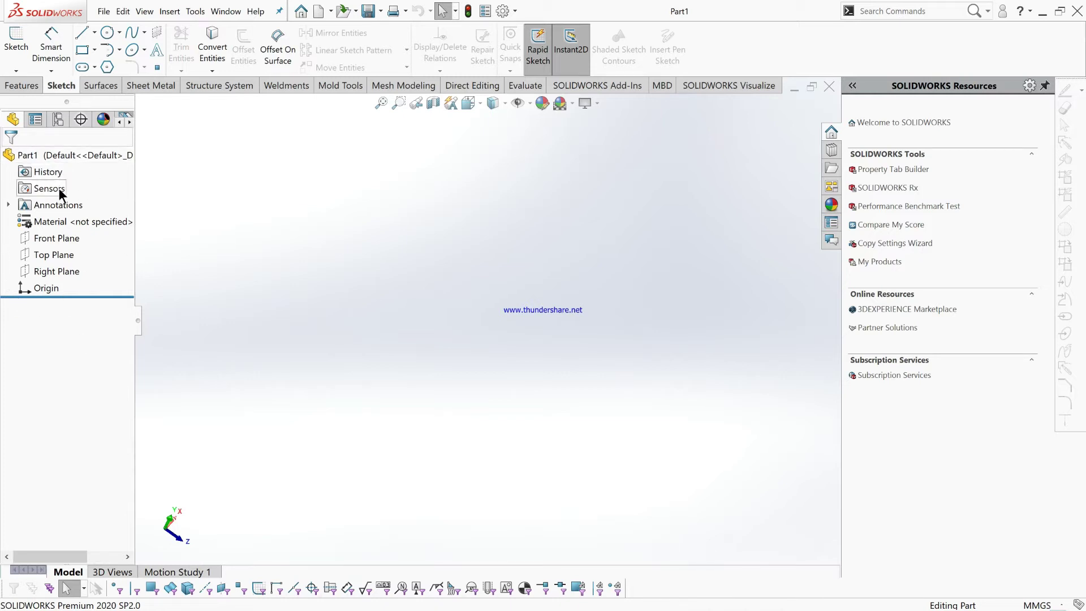
click(66, 241)
click(66, 256)
click(65, 274)
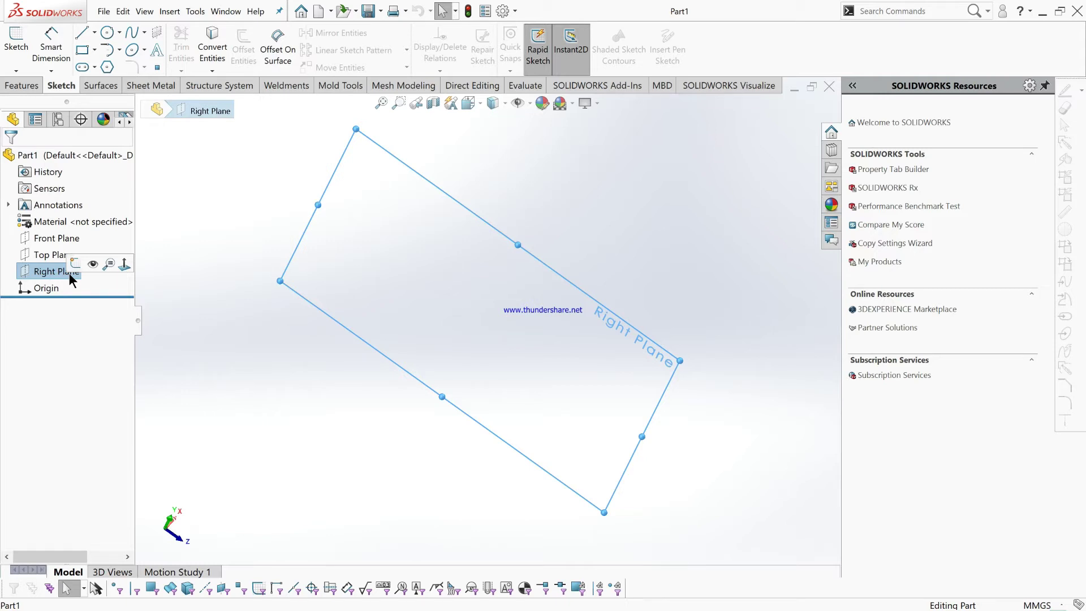
click(48, 239)
click(46, 257)
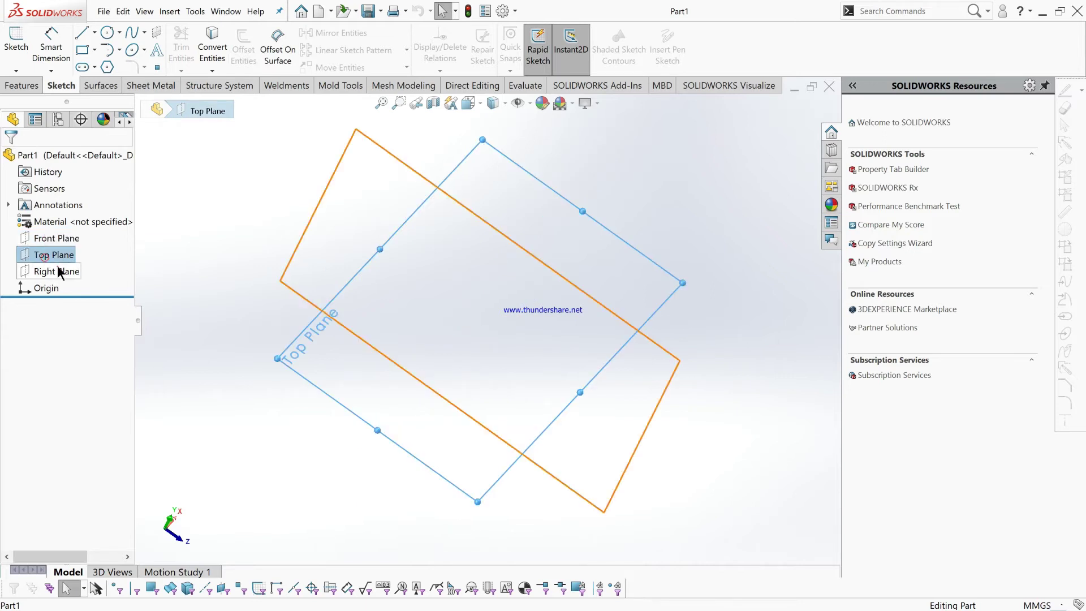
click(57, 272)
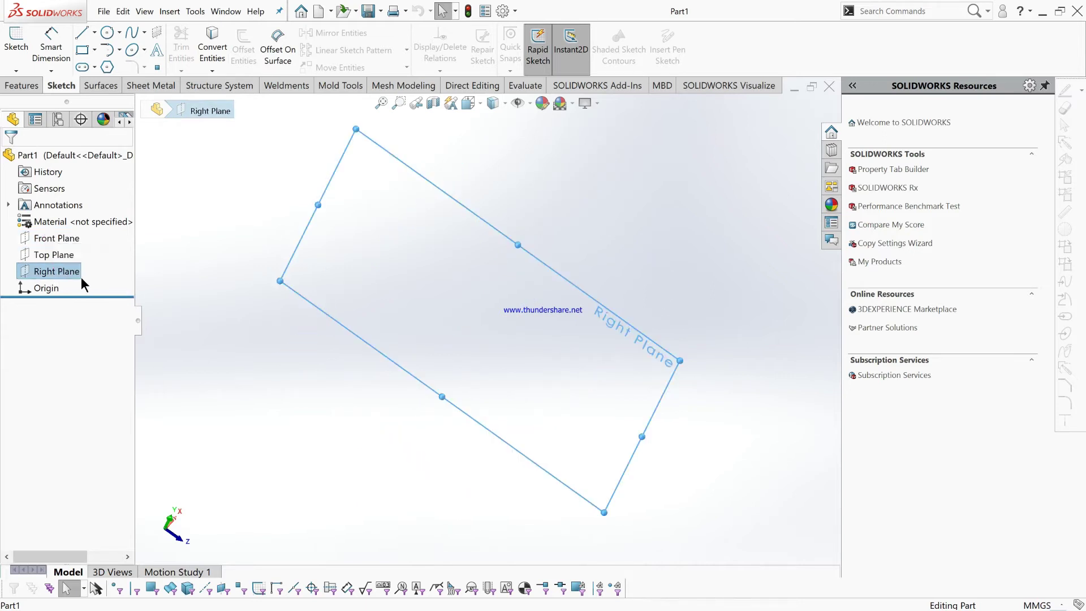
click(46, 257)
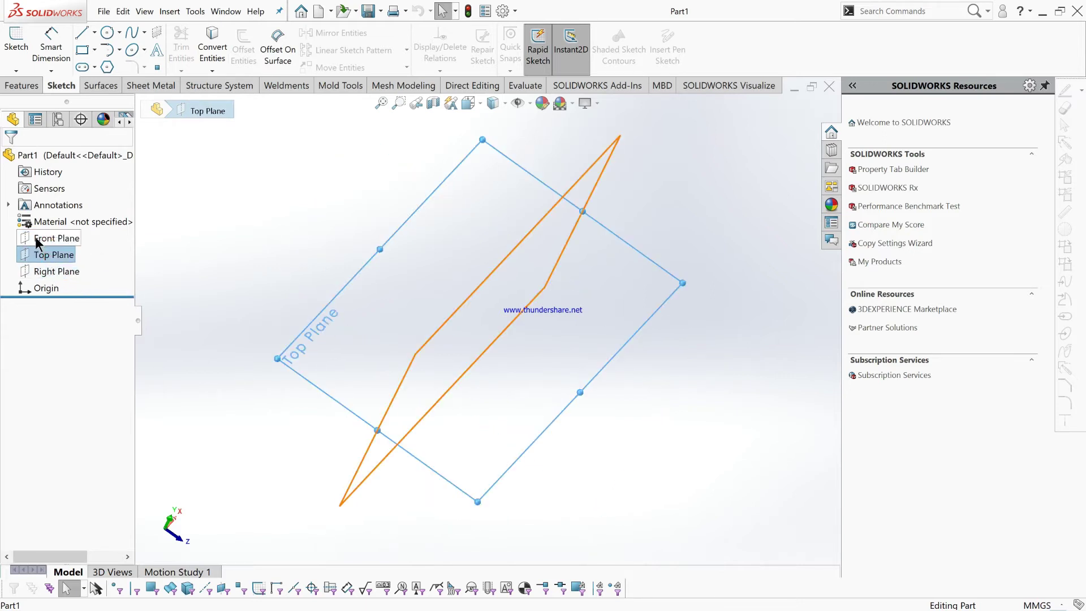
- View the part normal to the Front Plane, the Top Plane and the Right Plane in turn, and clear the selection
click(38, 239)
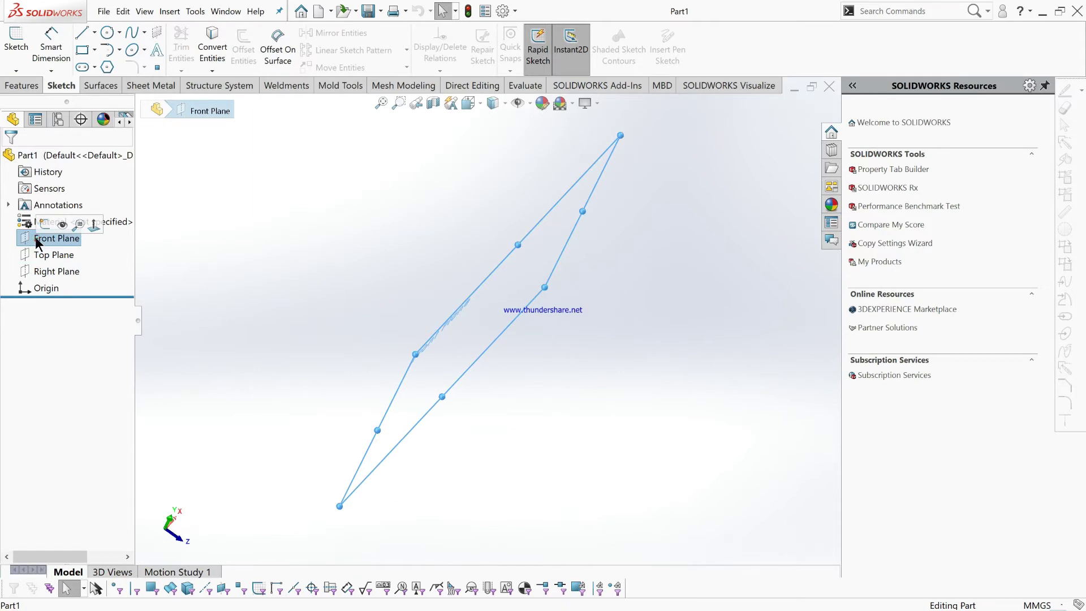
click(94, 227)
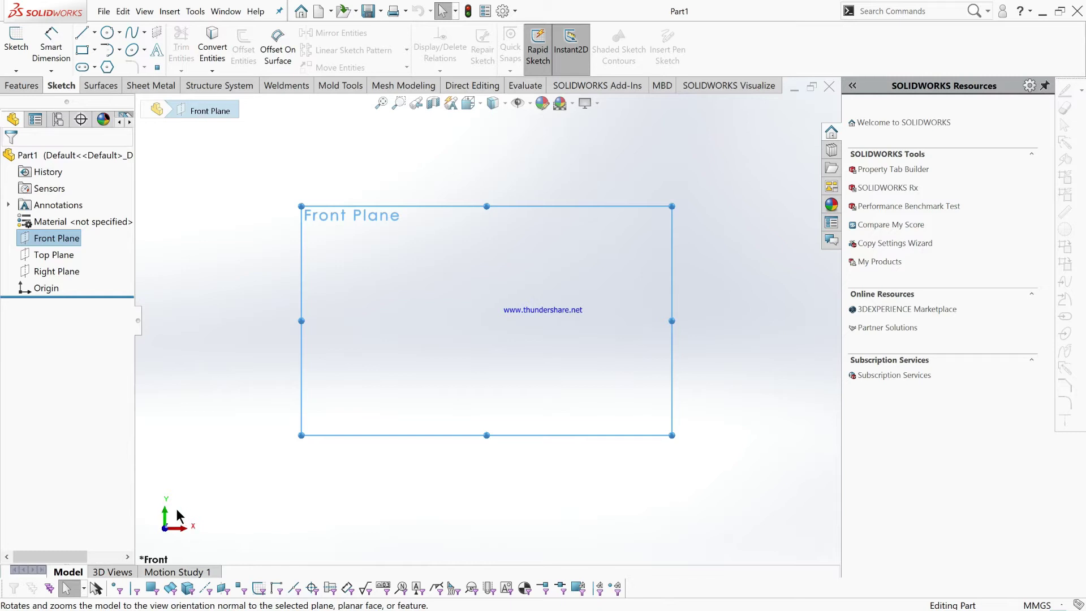
click(41, 257)
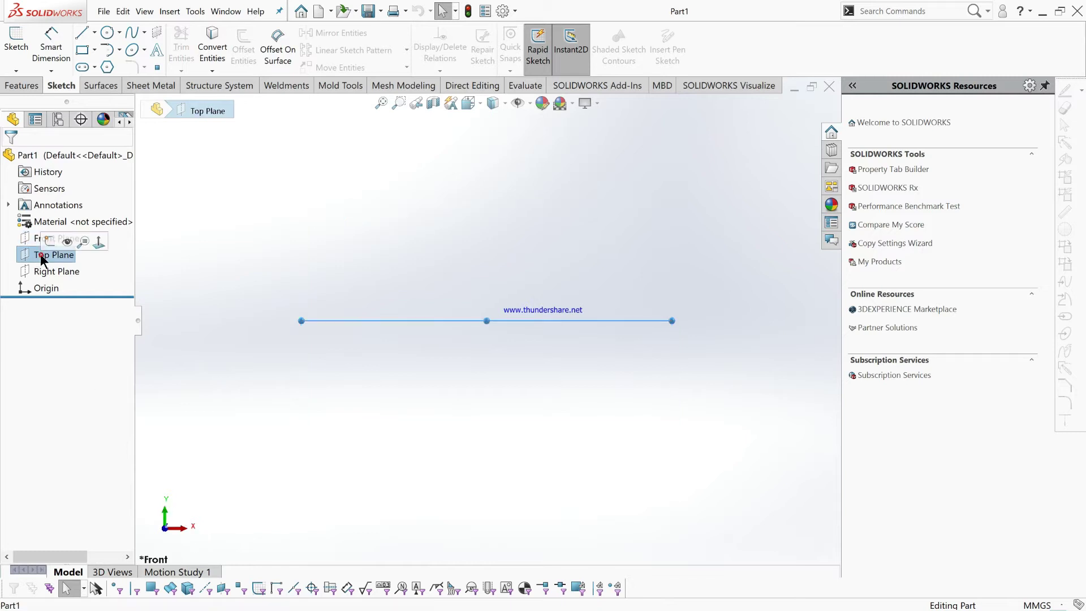
click(101, 244)
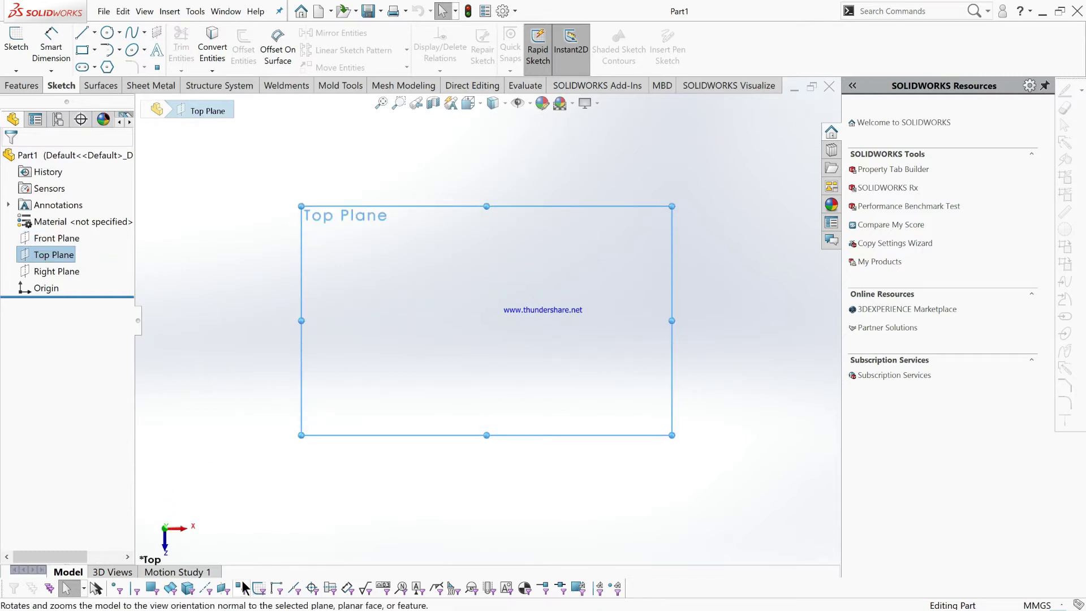
click(68, 273)
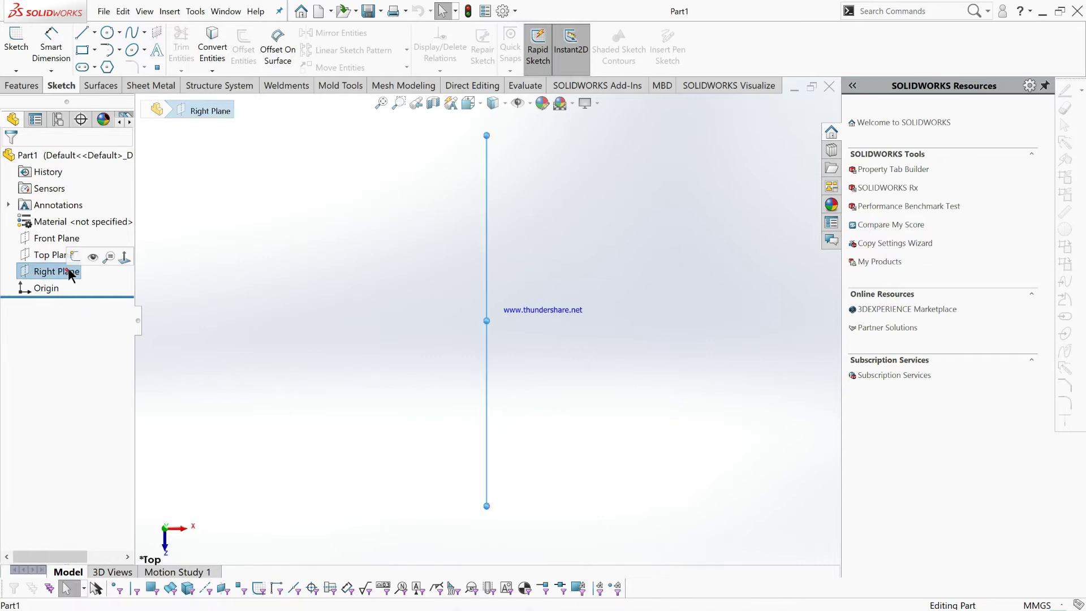
click(125, 260)
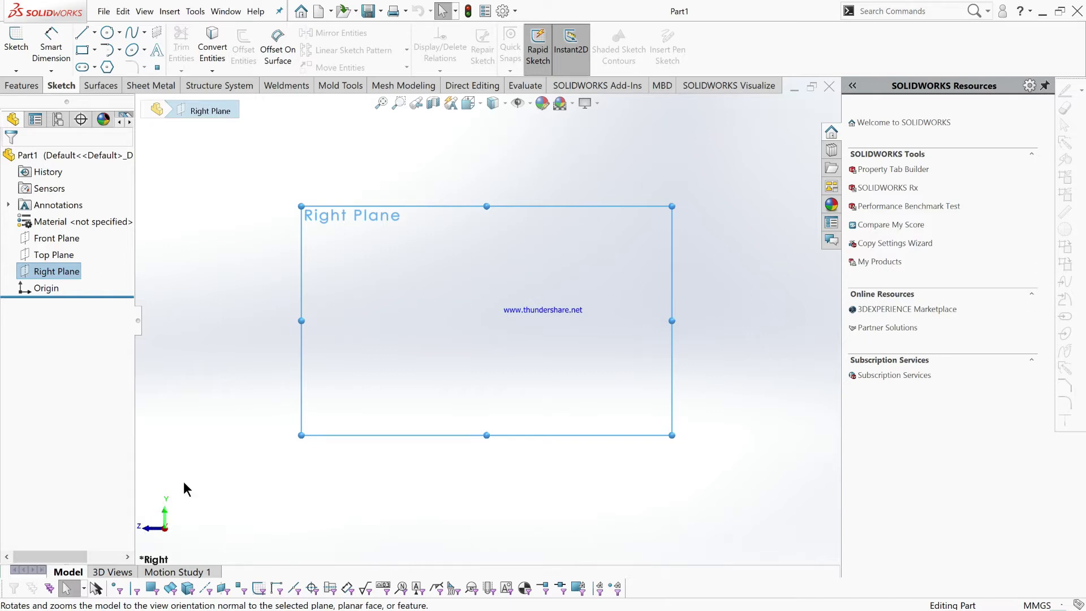
click(50, 255)
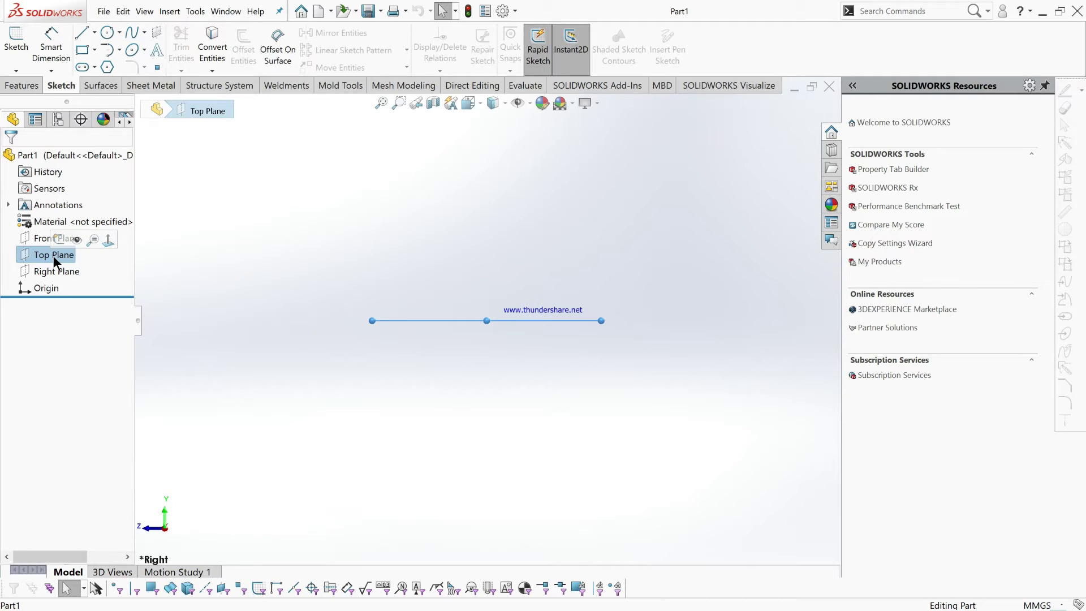
click(213, 266)
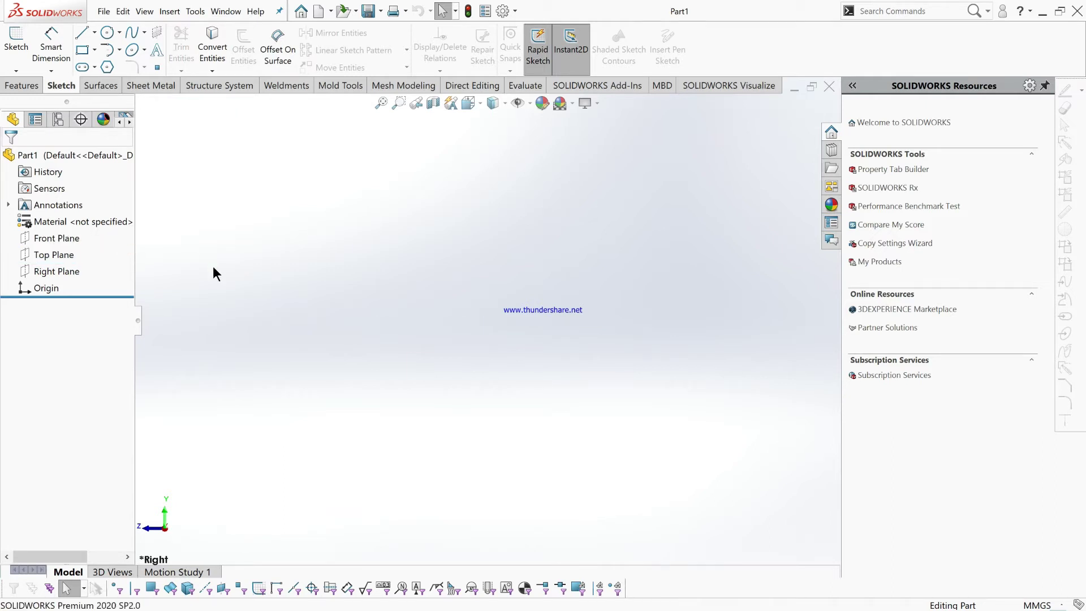
click(78, 242)
click(63, 230)
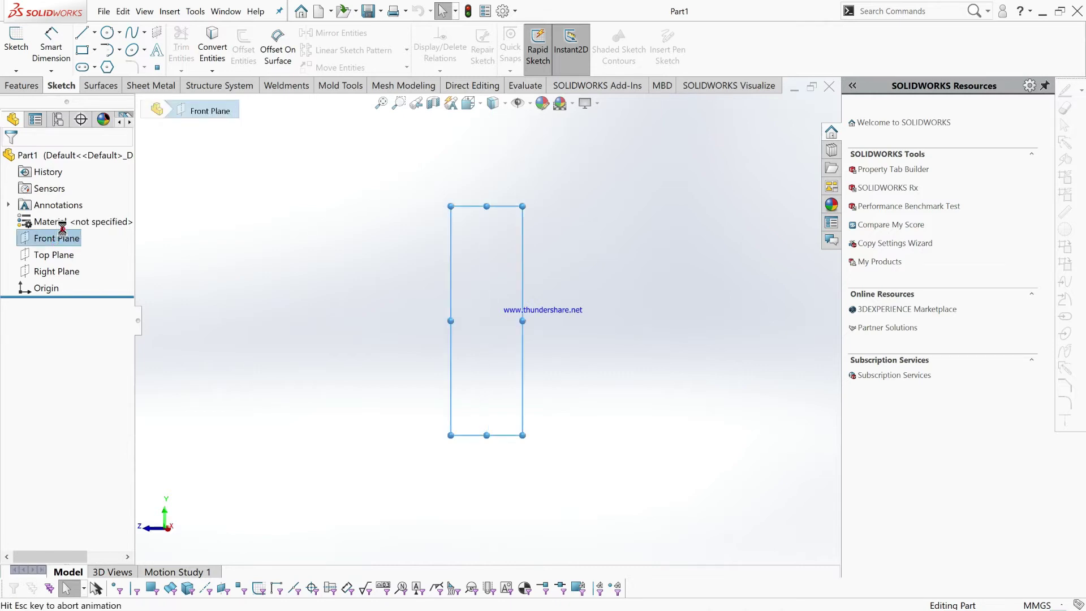
click(805, 149)
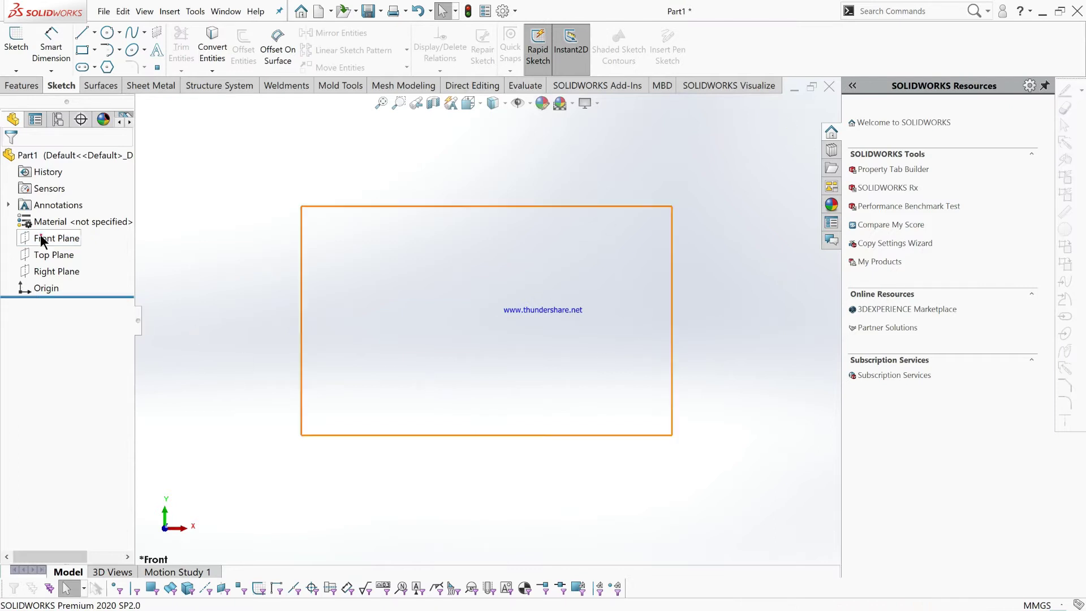
- Review the Top, Right and Front planes as possible sketch planes, leaving none of them selected
click(54, 255)
click(57, 272)
click(47, 242)
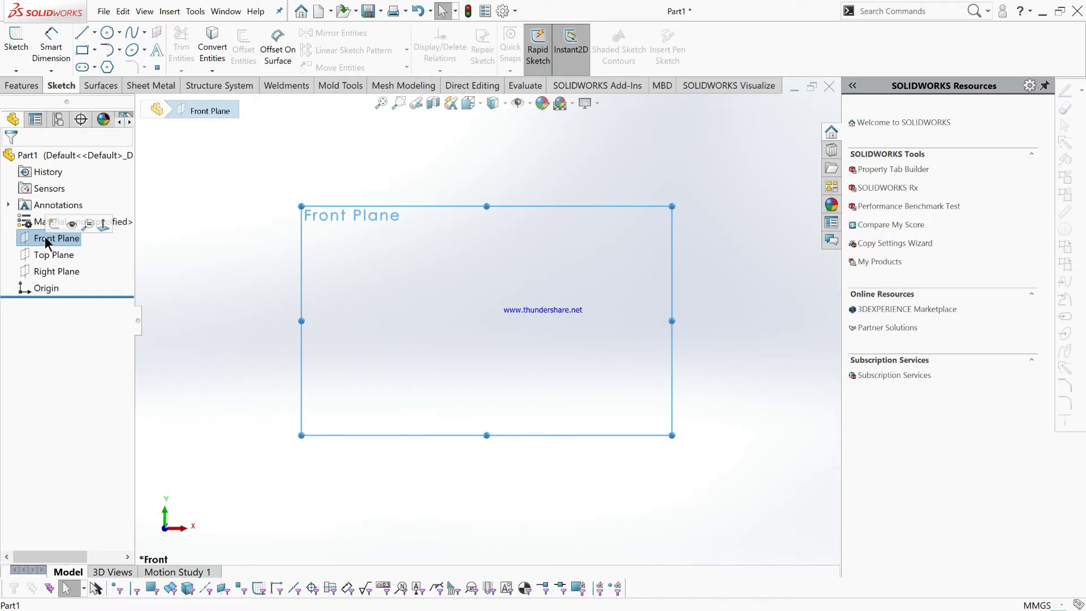
click(256, 264)
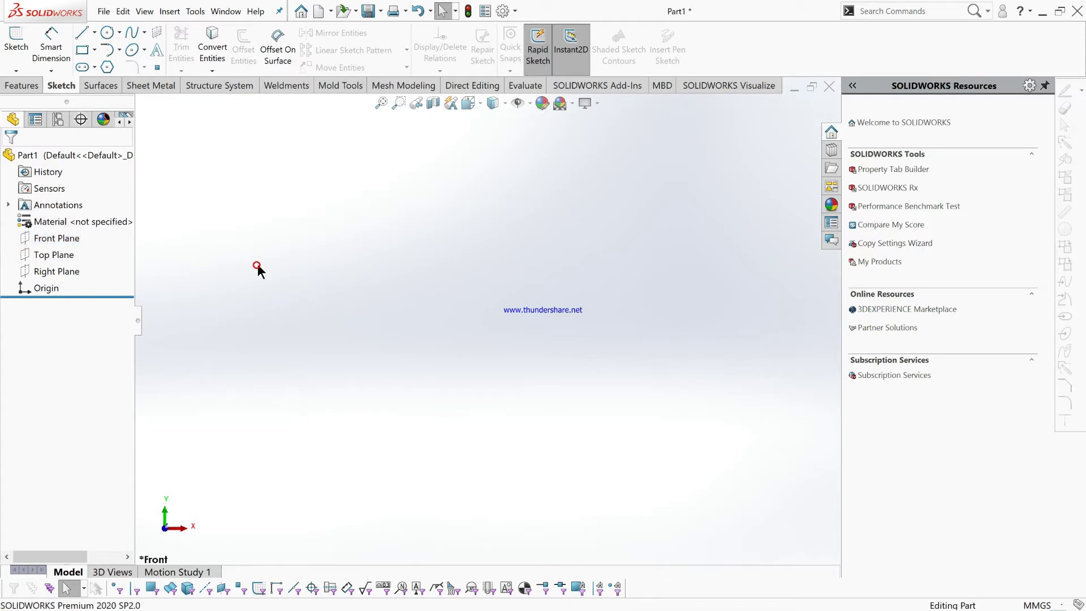
click(73, 242)
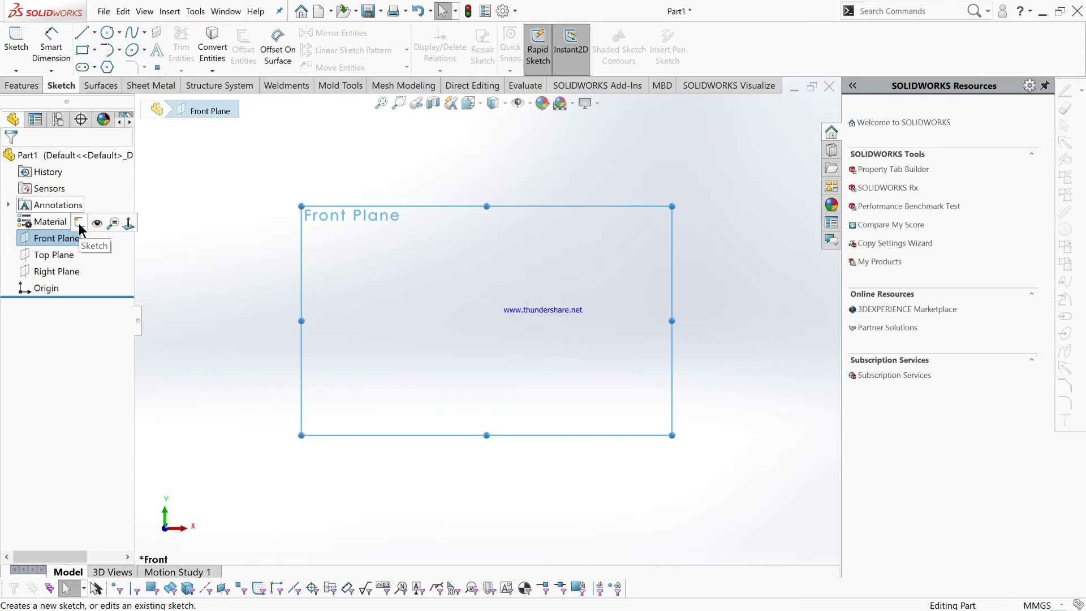
click(197, 268)
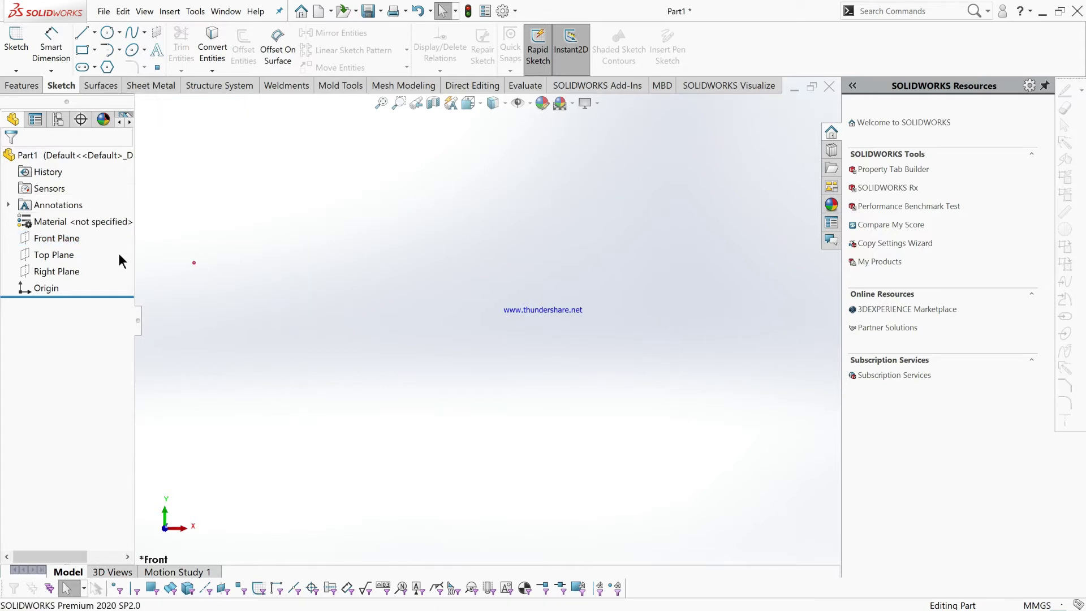
click(64, 240)
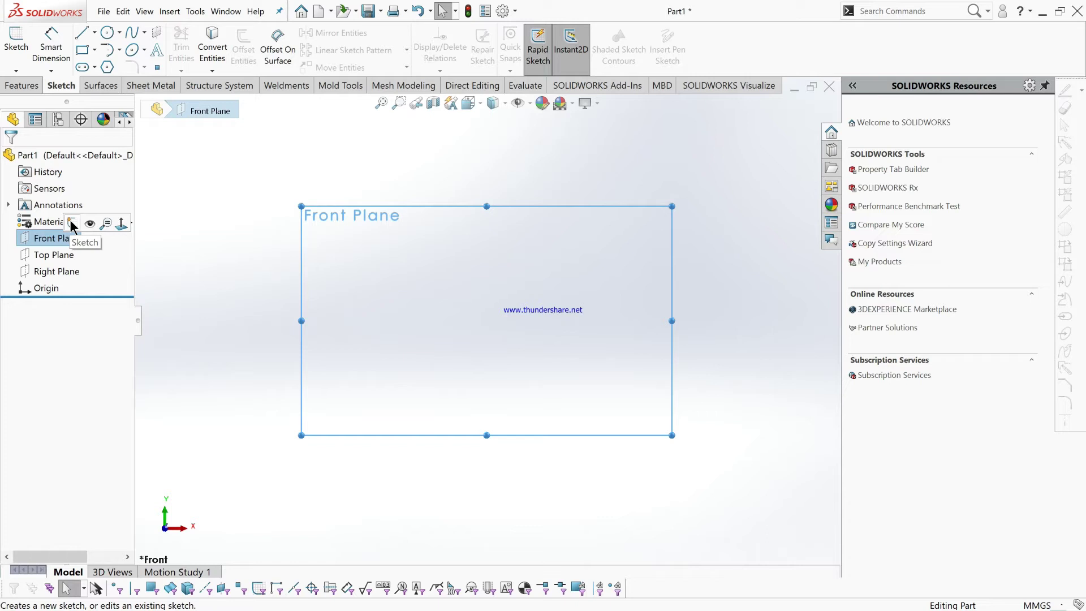
click(72, 224)
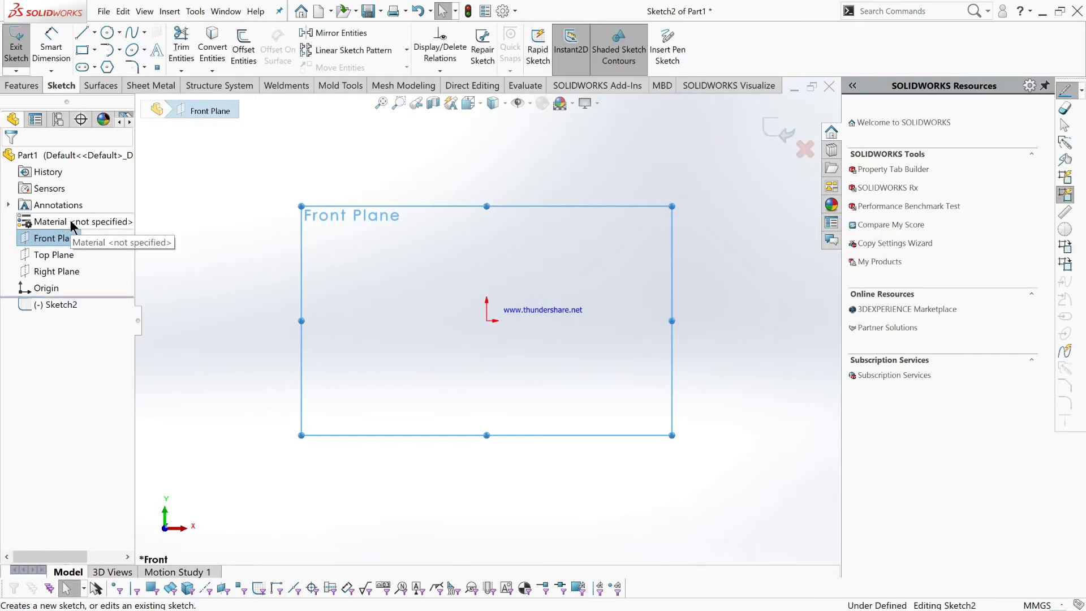
click(631, 485)
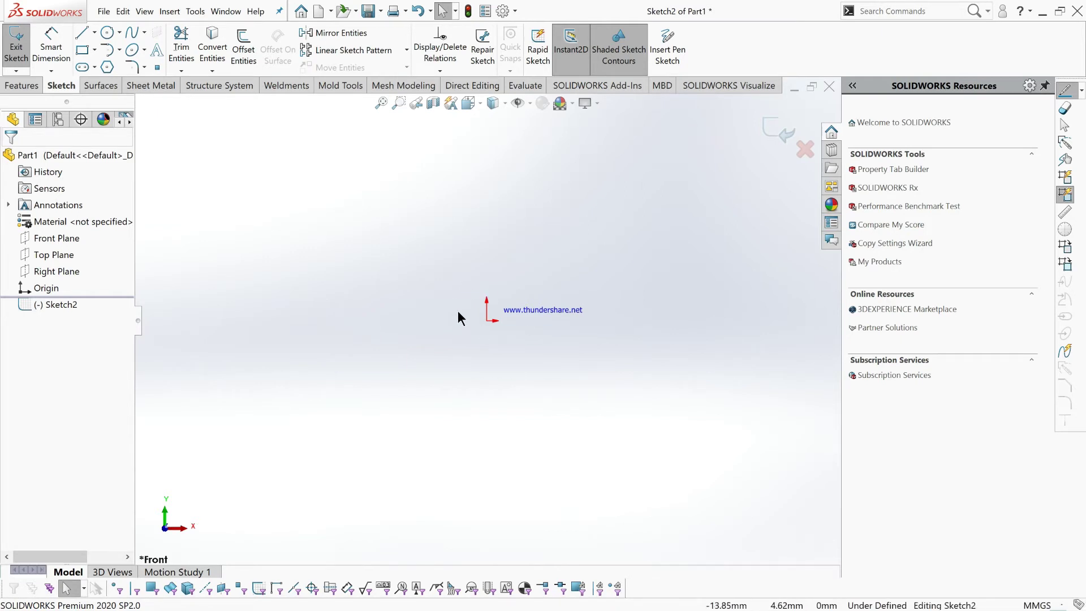
click(779, 129)
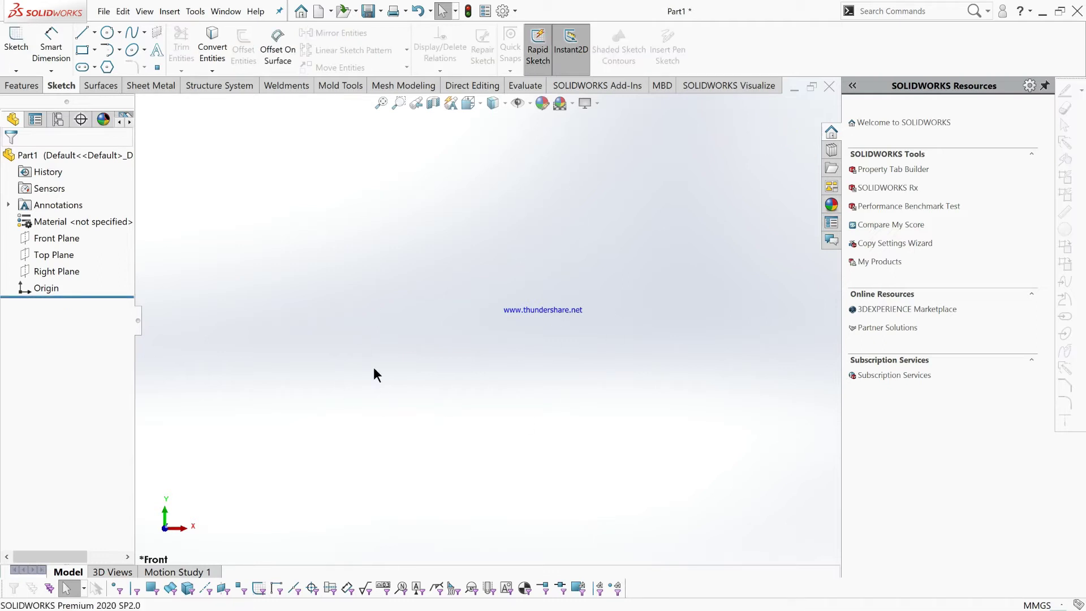
click(59, 246)
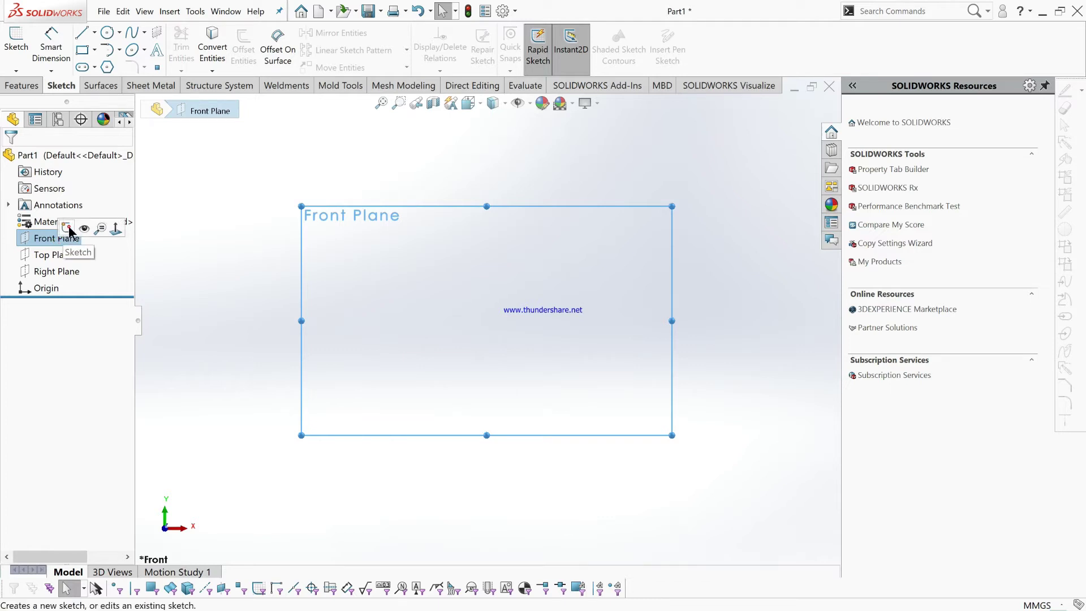
click(67, 229)
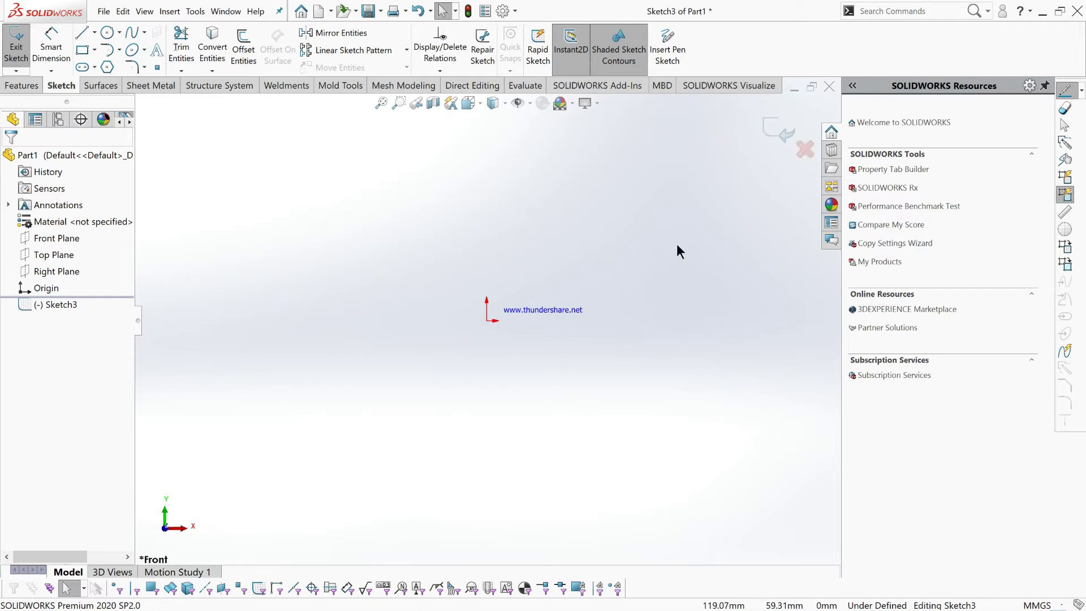
click(15, 47)
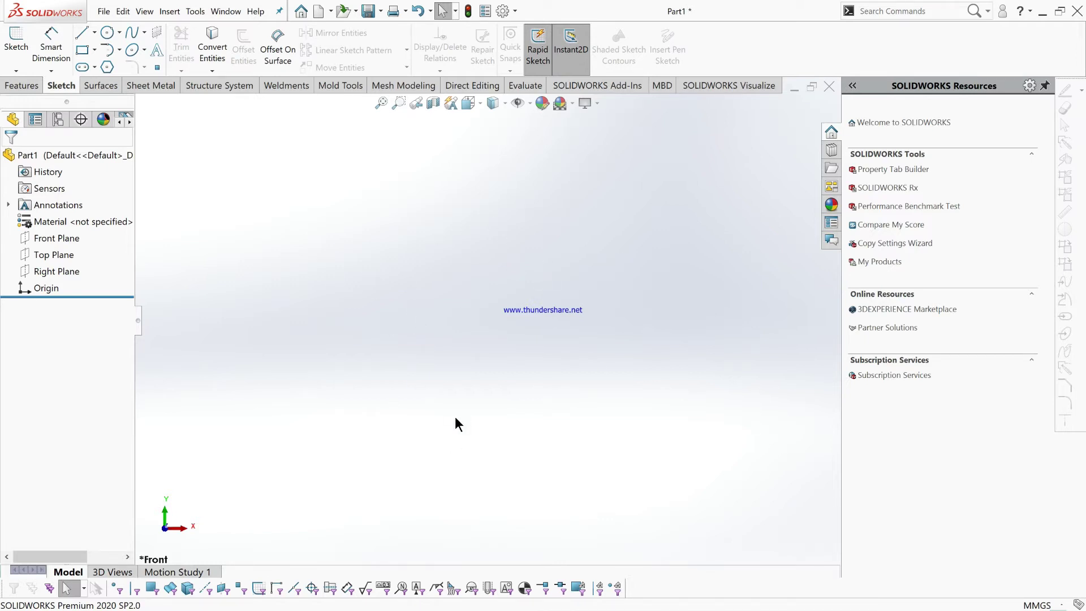
- Start a new sketch on the Front Plane
click(52, 240)
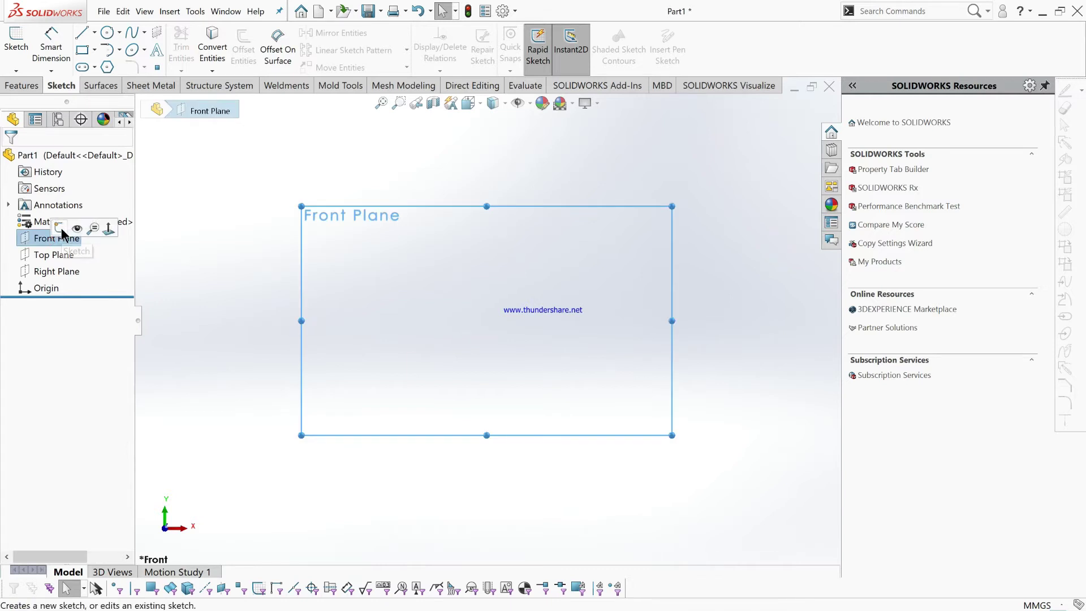
click(59, 228)
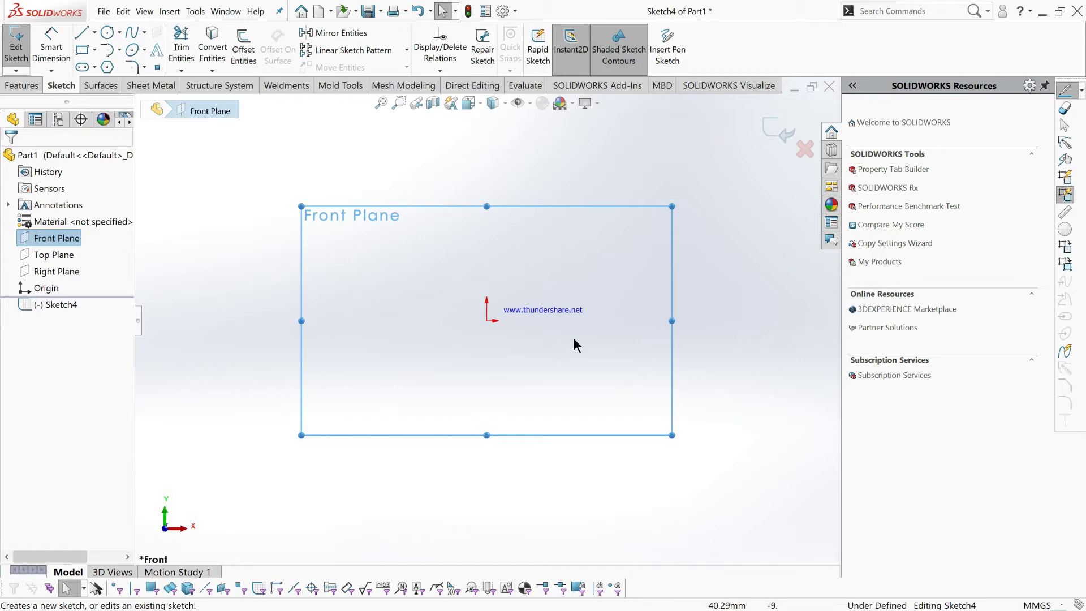
mouse_move(593, 309)
middle_down()
mouse_move(567, 382)
mouse_move(578, 388)
middle_up()
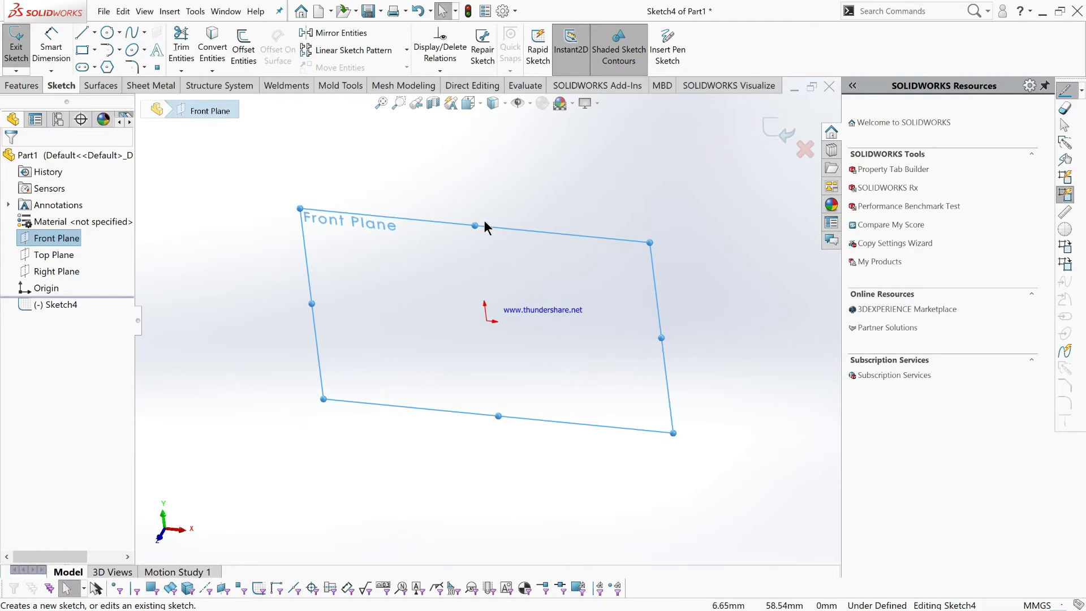
middle_drag(548, 275, 559, 340)
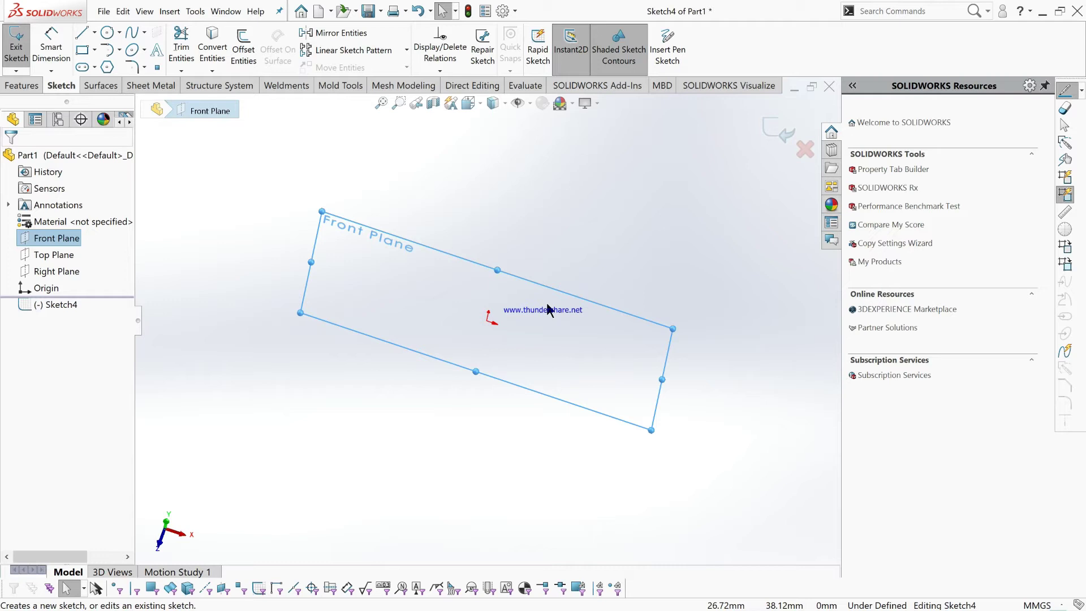
mouse_move(526, 314)
middle_down()
mouse_move(498, 368)
mouse_move(482, 332)
mouse_move(529, 220)
mouse_move(531, 155)
mouse_move(516, 189)
mouse_move(489, 182)
mouse_move(562, 136)
mouse_move(504, 167)
mouse_move(494, 218)
mouse_move(463, 226)
mouse_move(472, 203)
middle_up()
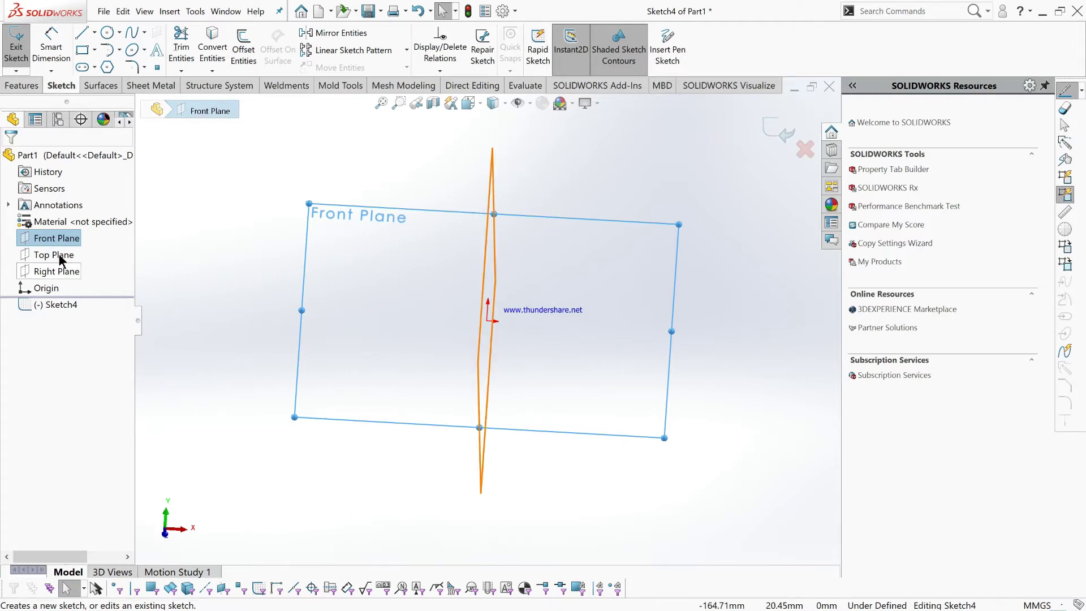
click(51, 237)
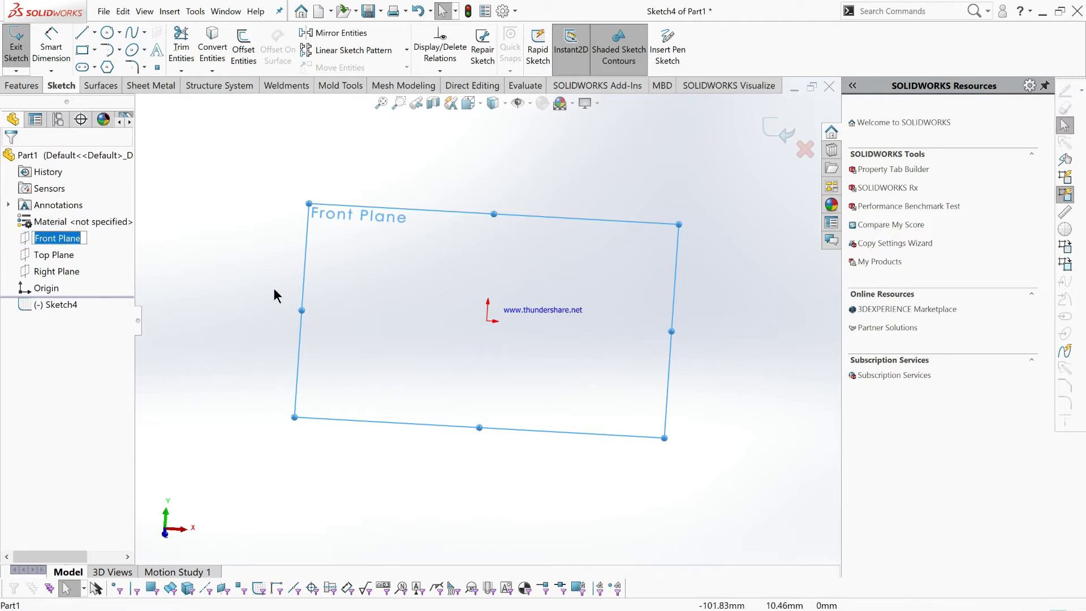
- Orient the view normal to the Front Plane for sketching
click(247, 278)
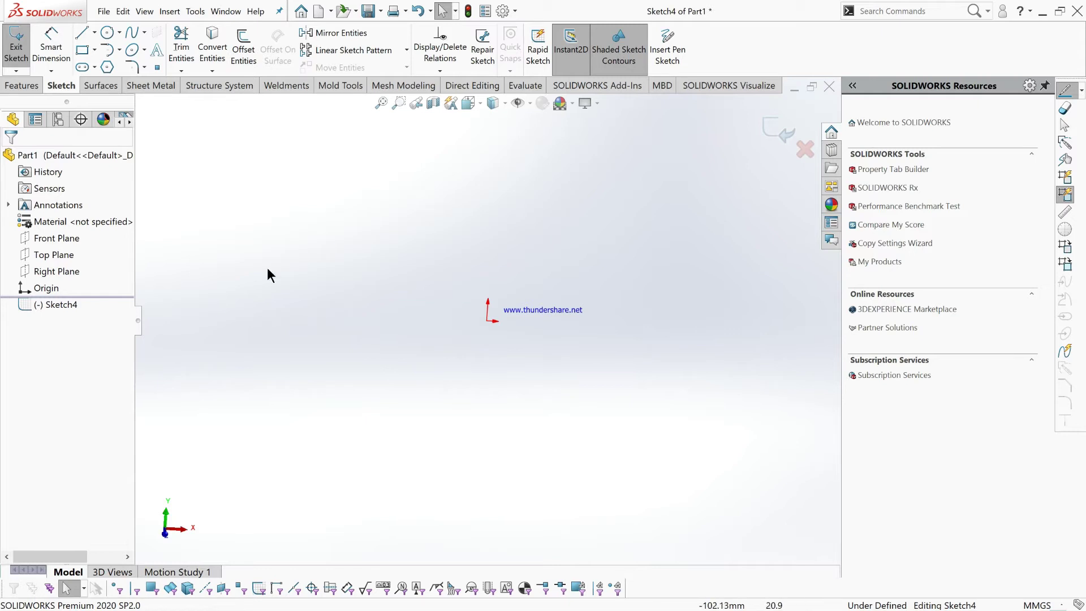
right_click(60, 238)
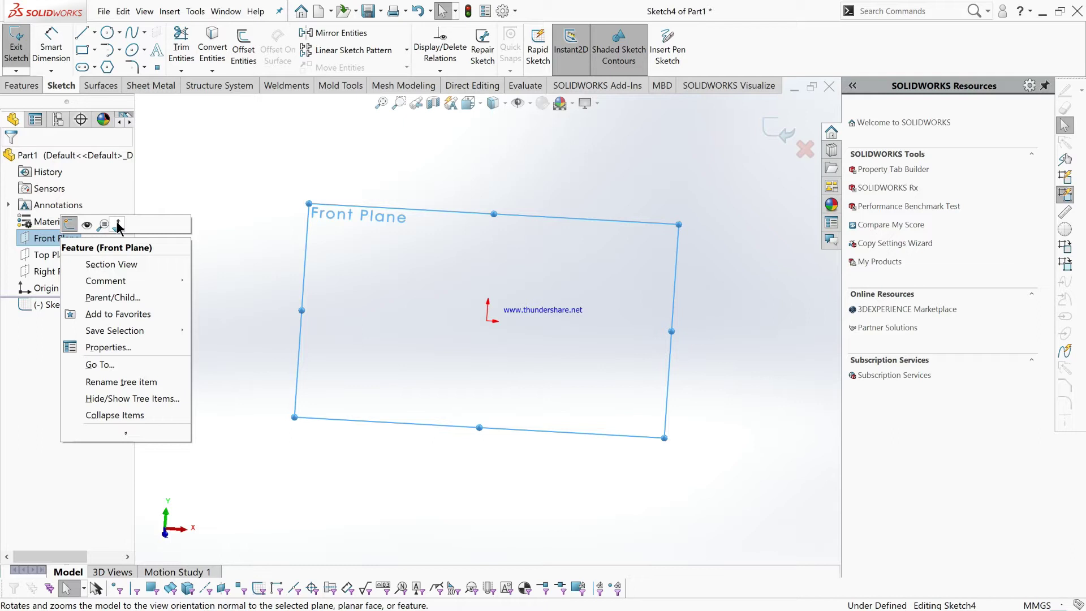
click(109, 226)
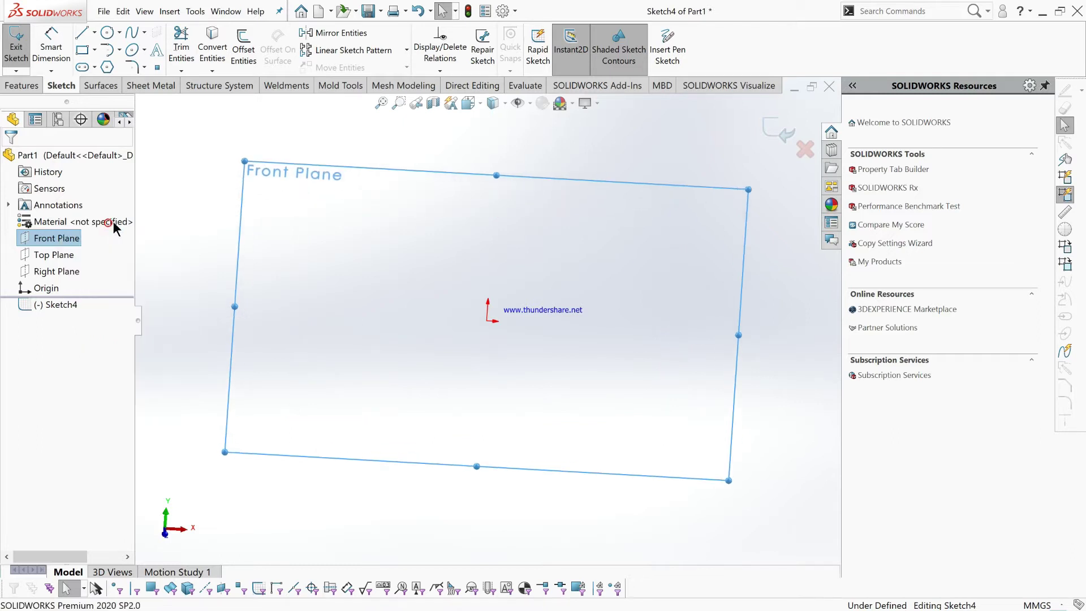
right_click(67, 238)
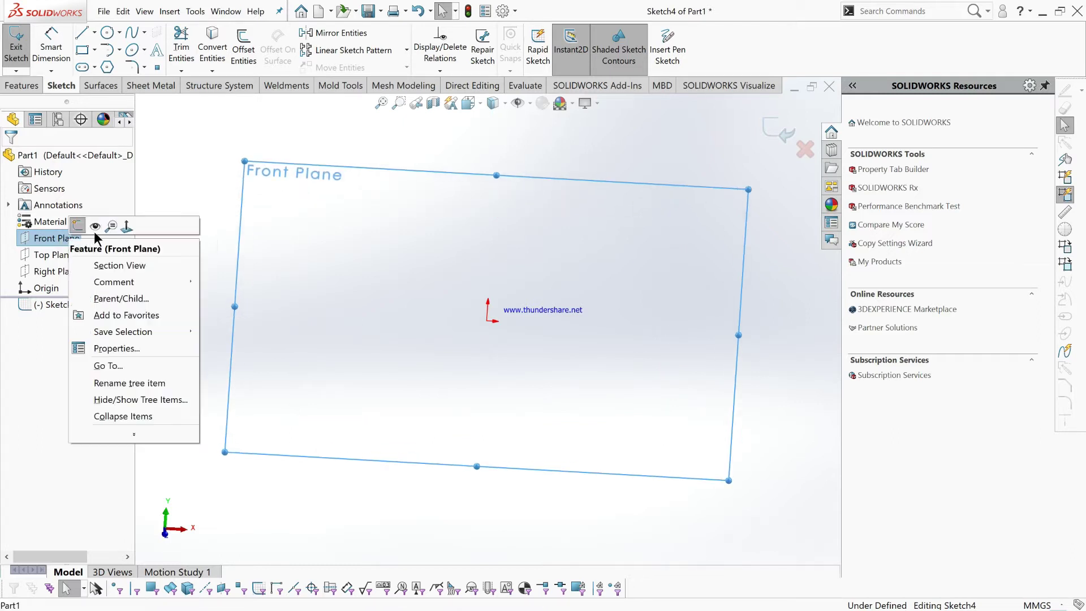
click(129, 224)
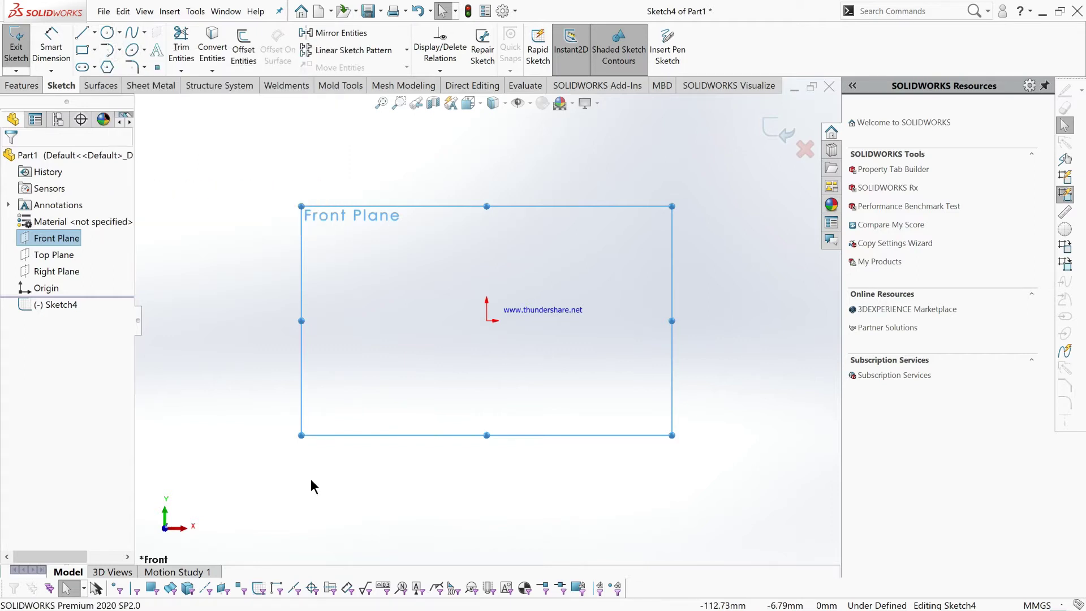
- Sketch an open chain of six connected lines around the origin, ending with segments about 110 mm and 57 mm long
click(83, 32)
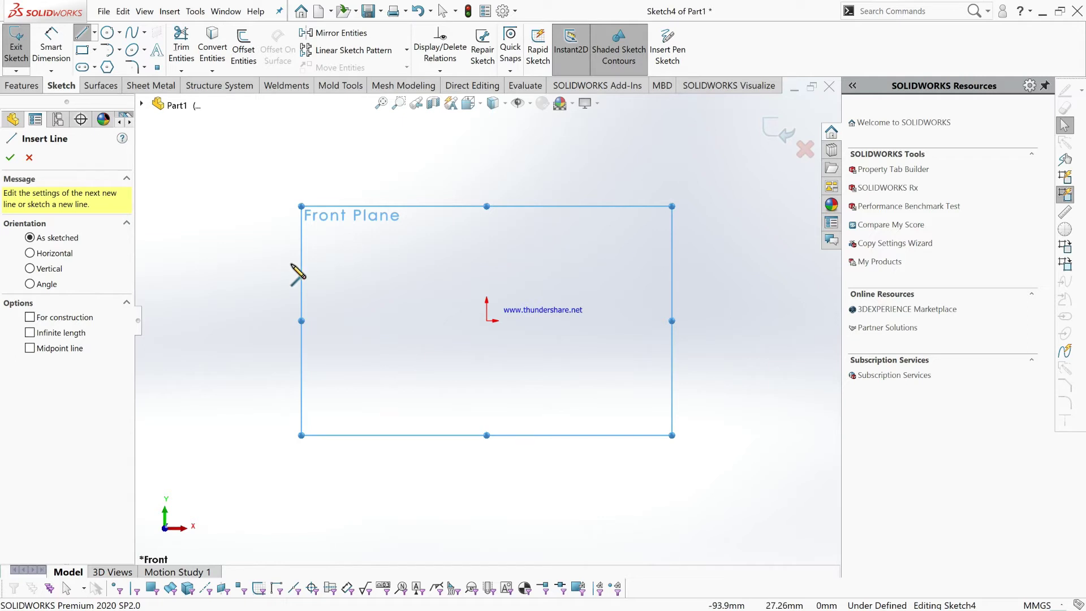
click(242, 252)
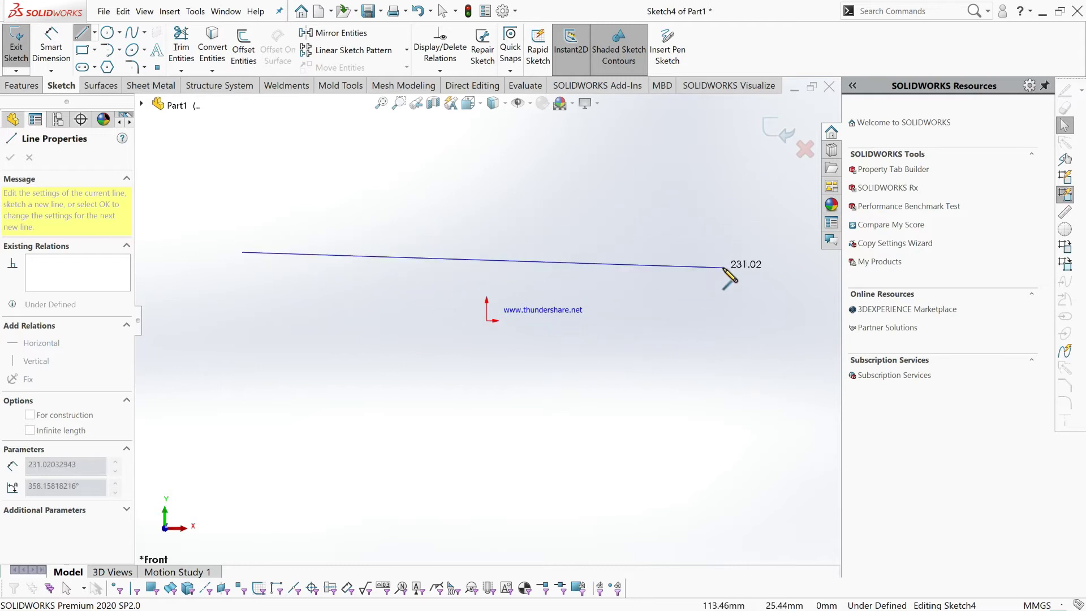
click(725, 303)
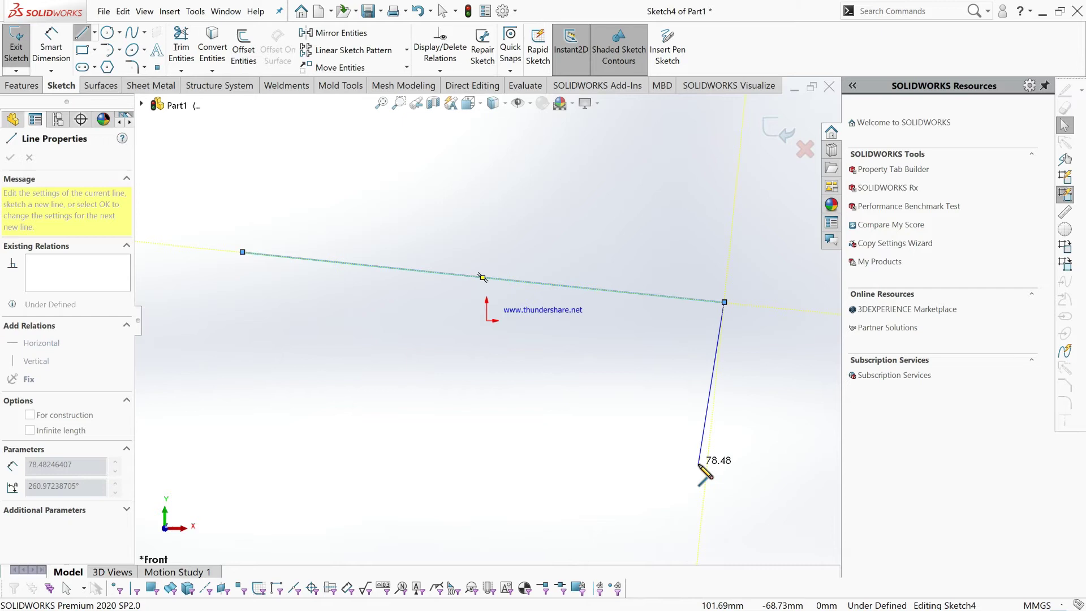
click(679, 480)
click(330, 485)
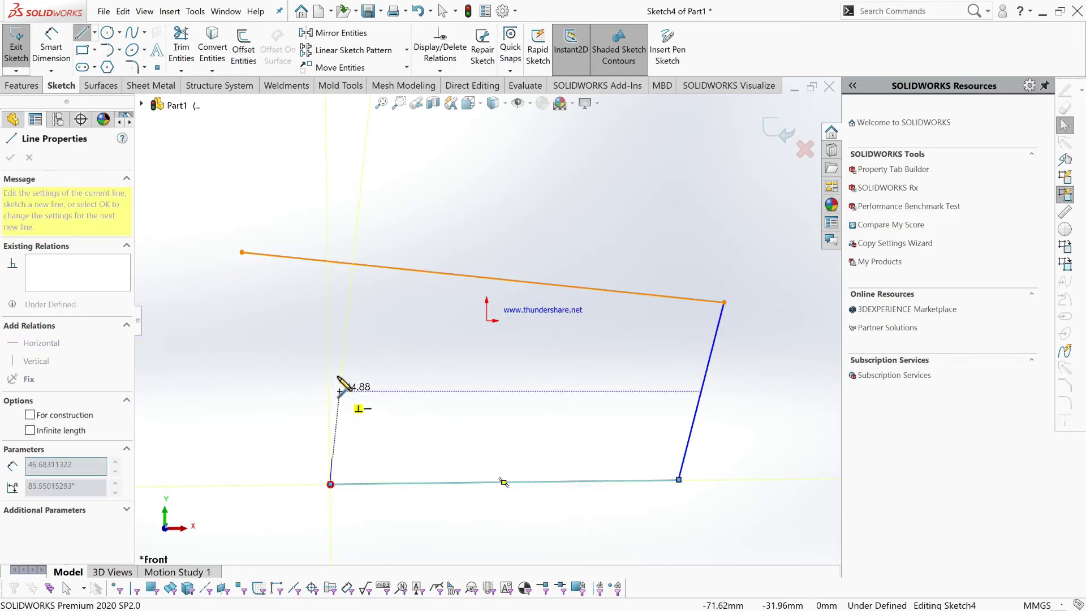
click(328, 316)
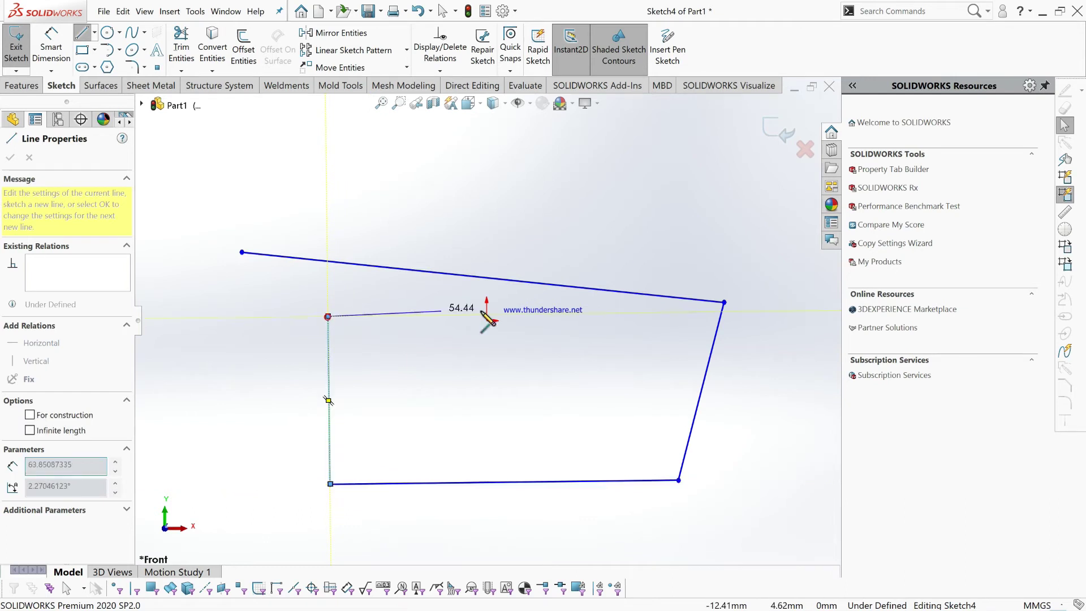
click(557, 313)
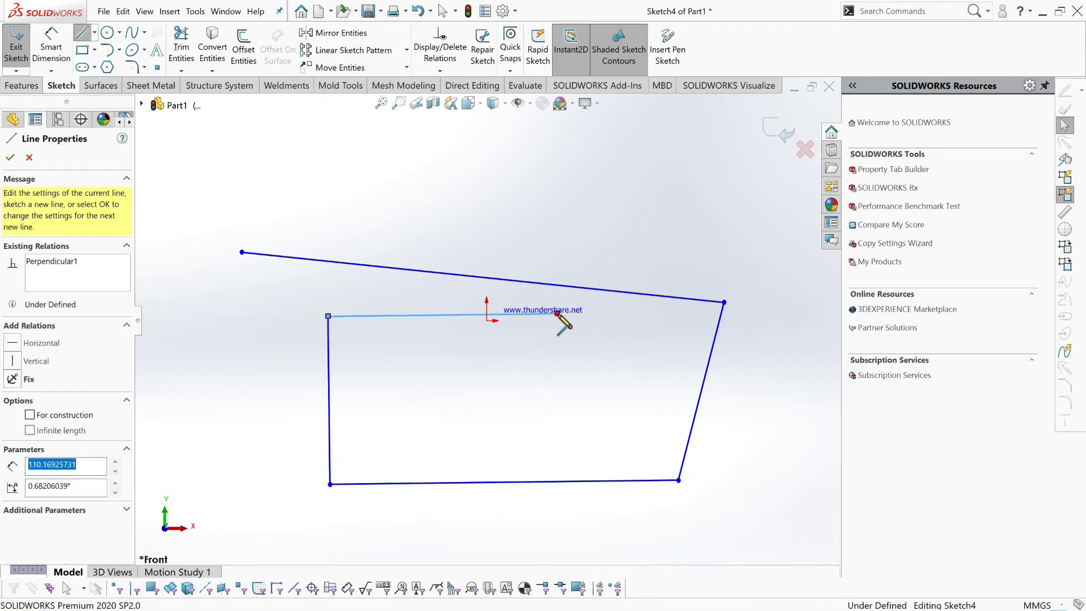
click(557, 431)
right_click(557, 432)
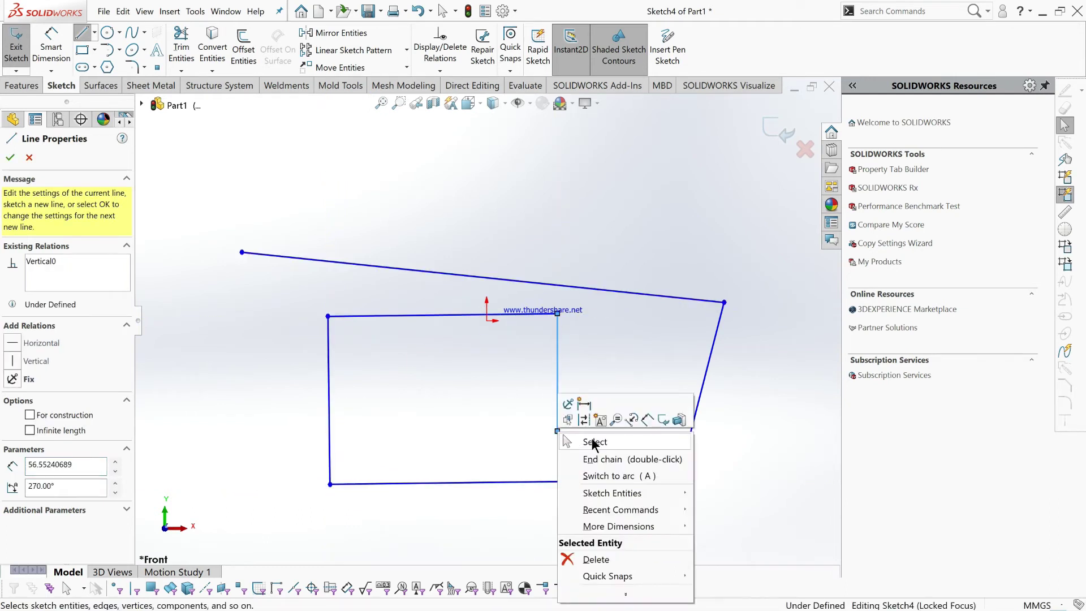
click(594, 442)
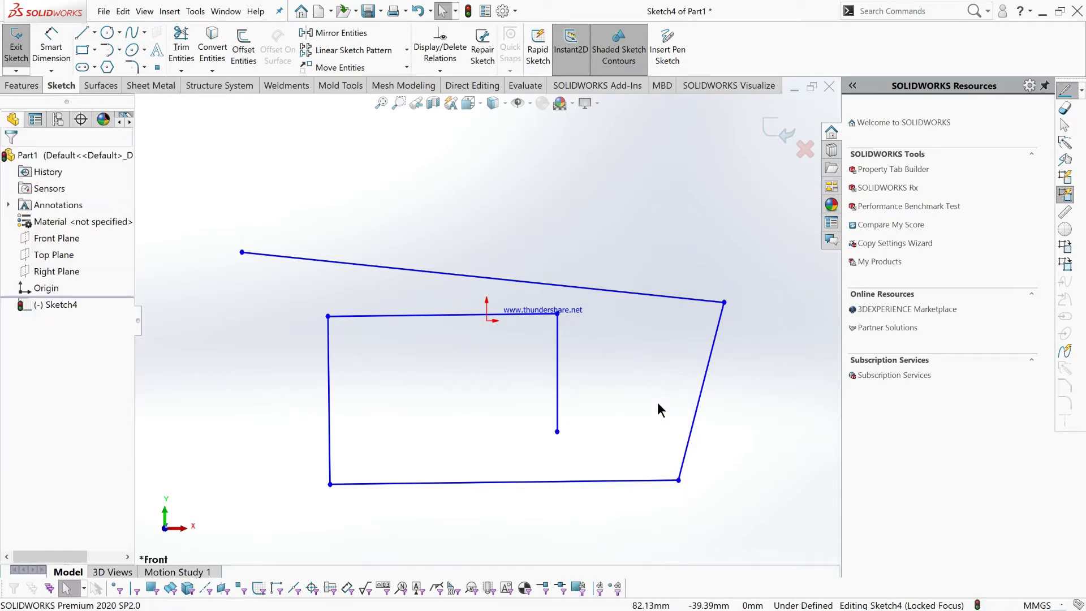
- Sketch a horizontal line about 162 mm long above the chain and a vertical line about 106 mm long down from its far end
click(82, 33)
click(284, 169)
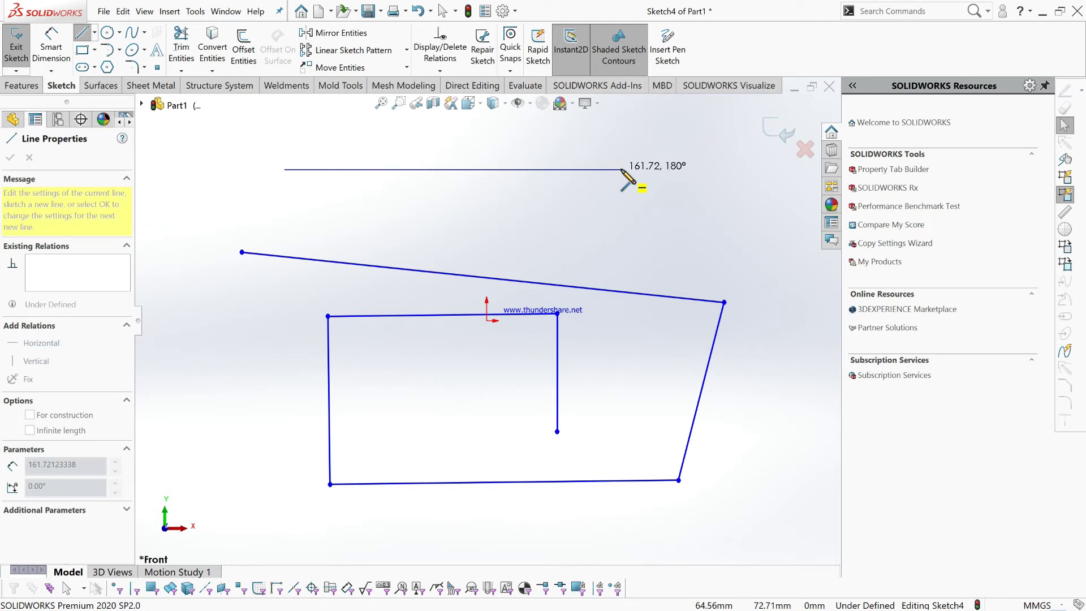
click(622, 169)
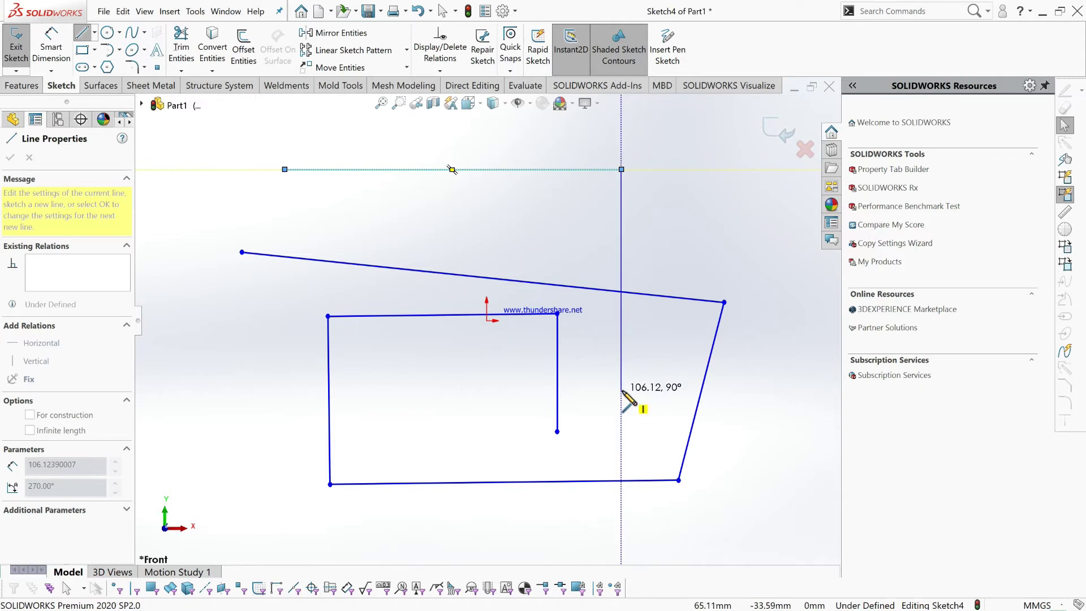
click(622, 391)
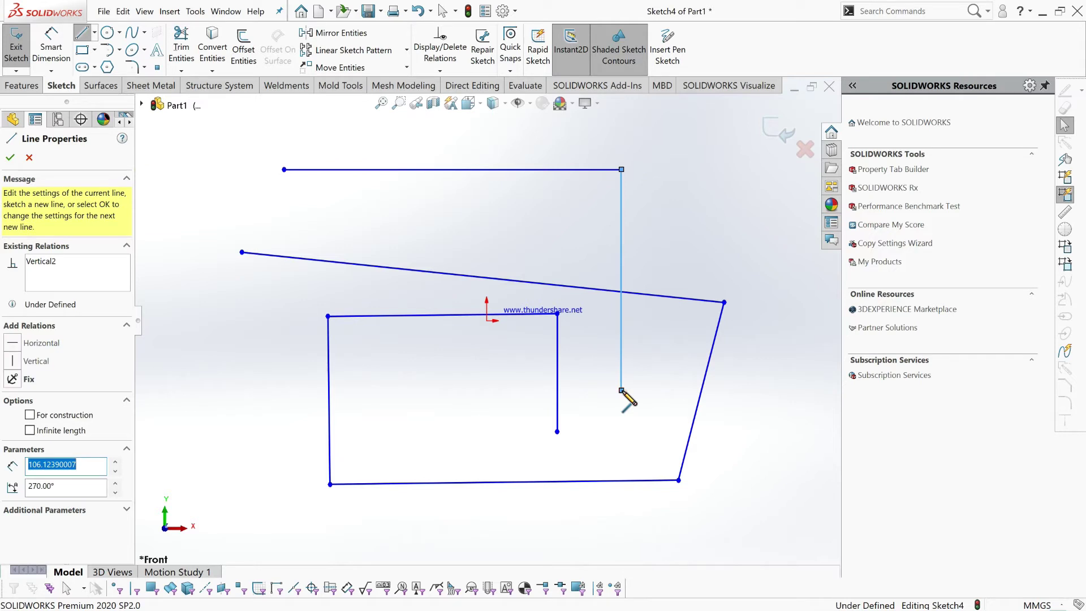
key(Escape)
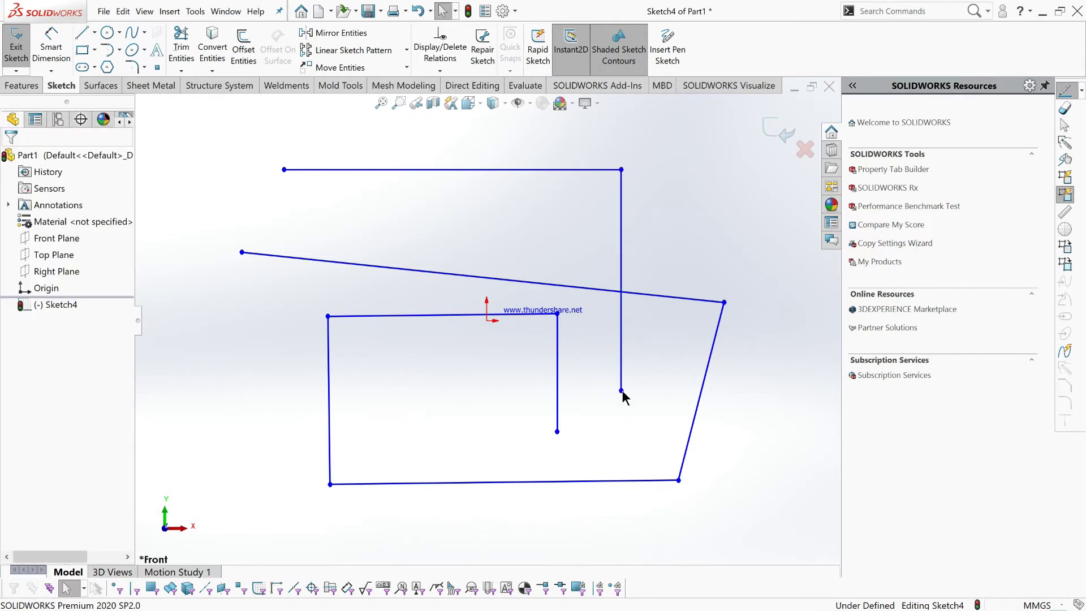
- Move the long sloping line's free endpoint to about X -107.8, Y 41.0 mm and lower the nearly horizontal inner line below the origin
drag(243, 256, 263, 237)
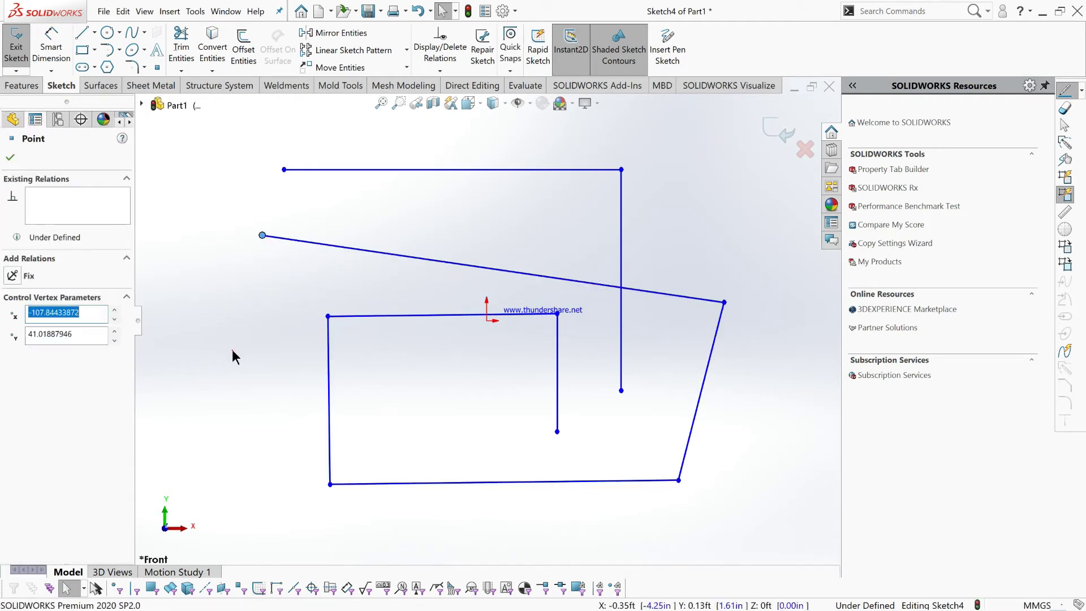
click(232, 356)
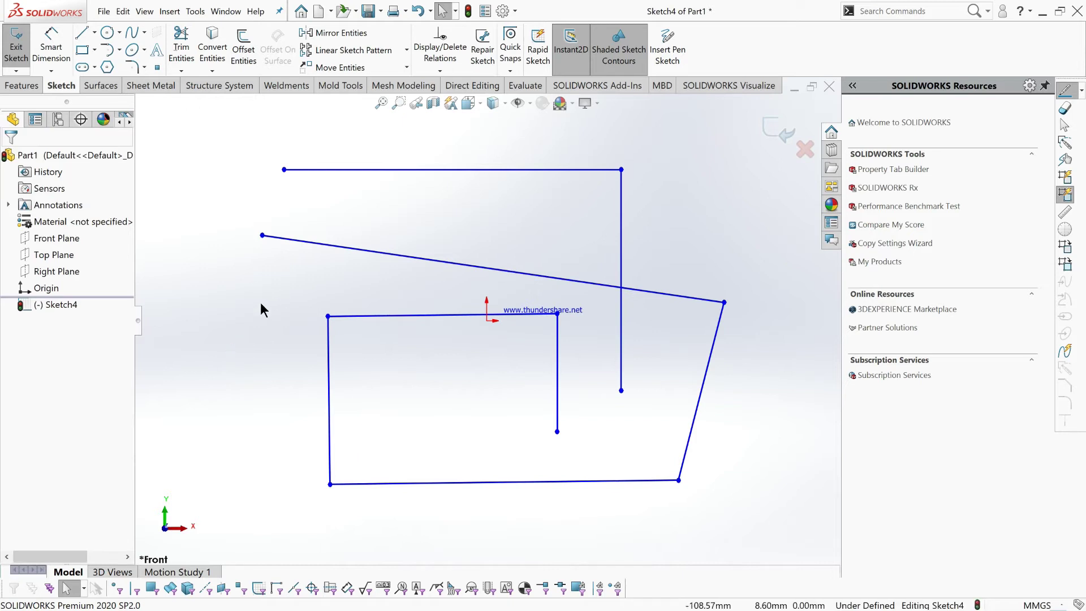
drag(484, 316, 470, 356)
click(507, 428)
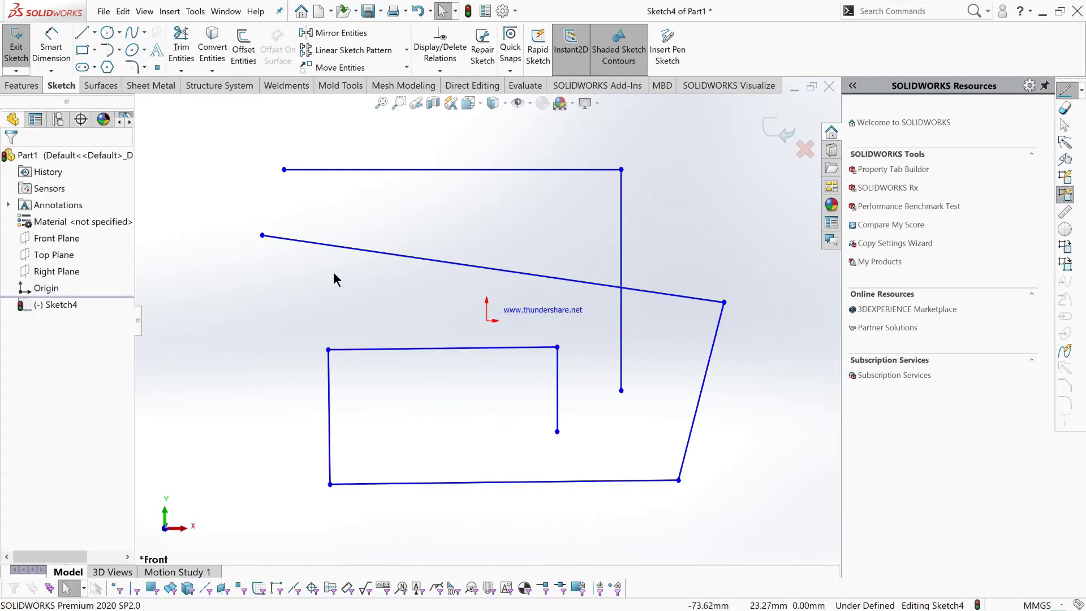
- Shift the whole long sloping line slightly downward and clear the selection
click(567, 63)
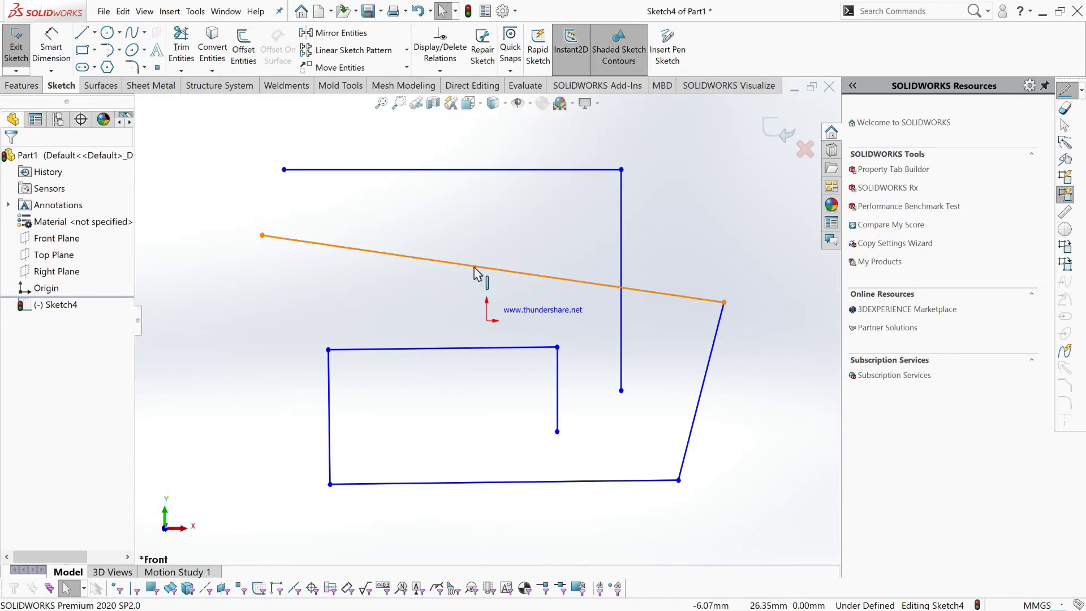
click(482, 267)
drag(483, 268, 485, 278)
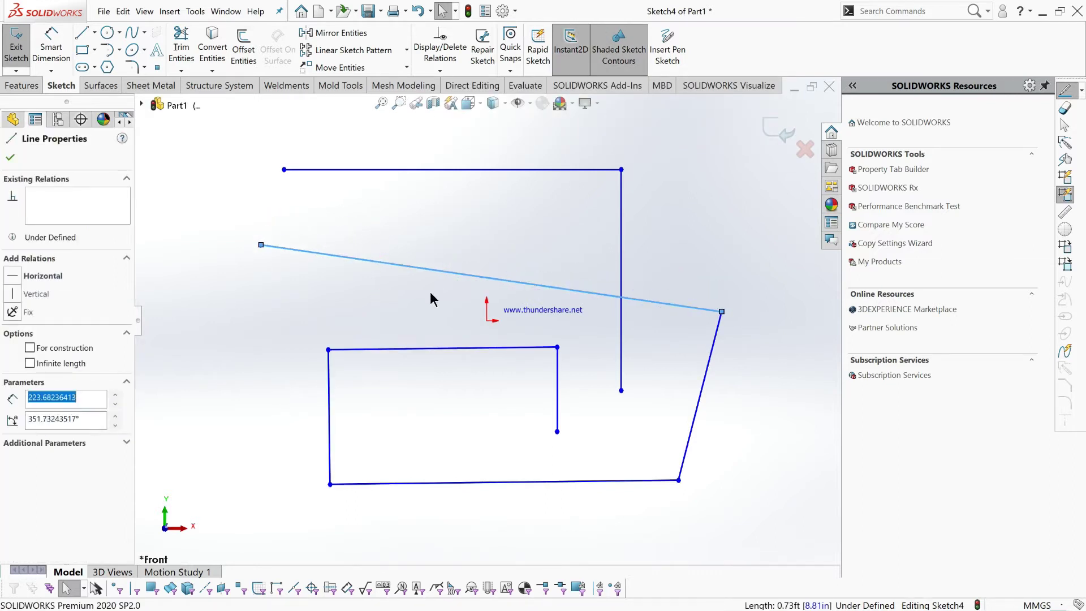
click(414, 302)
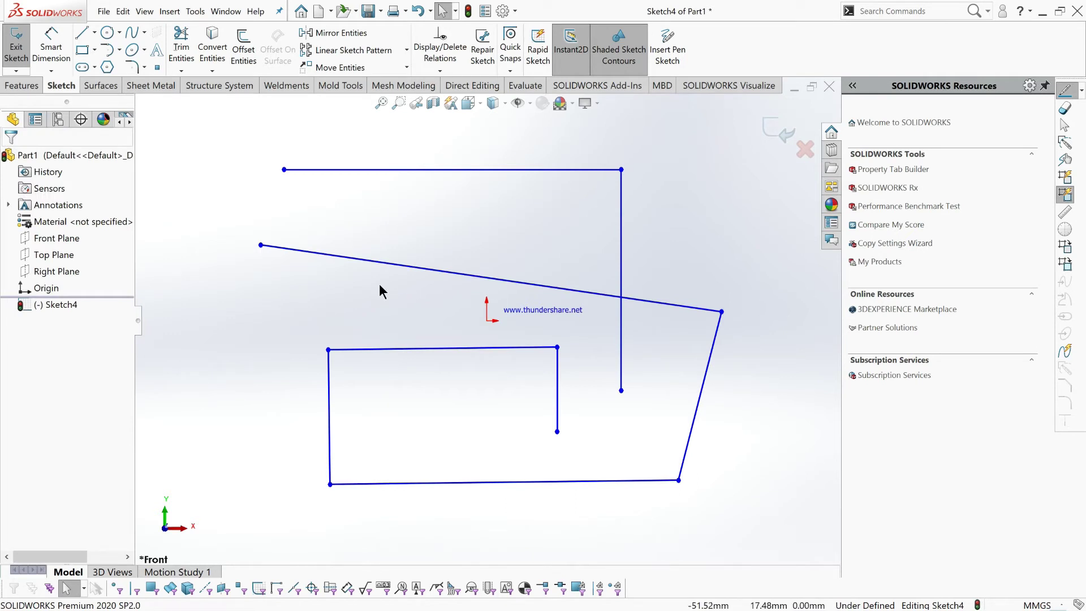
- Add a Horizontal relation to the long sloping line
click(412, 268)
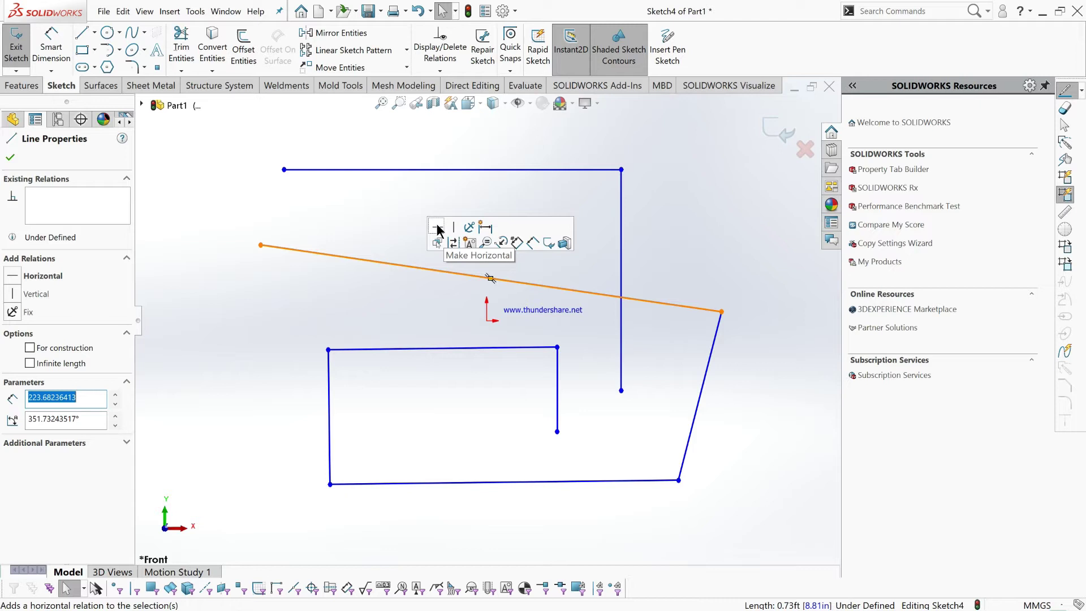
click(346, 277)
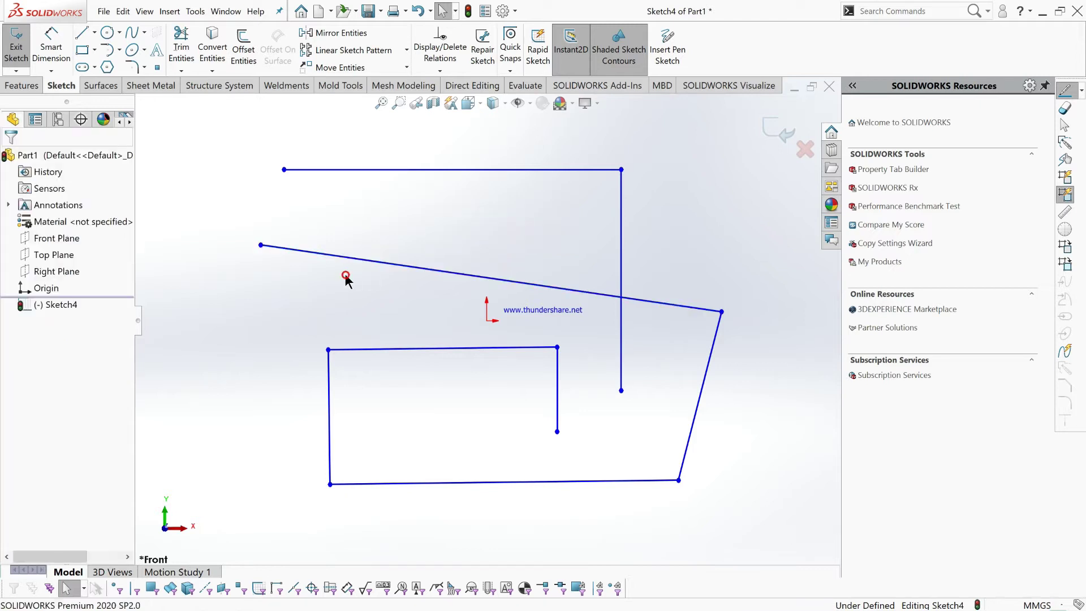
click(426, 273)
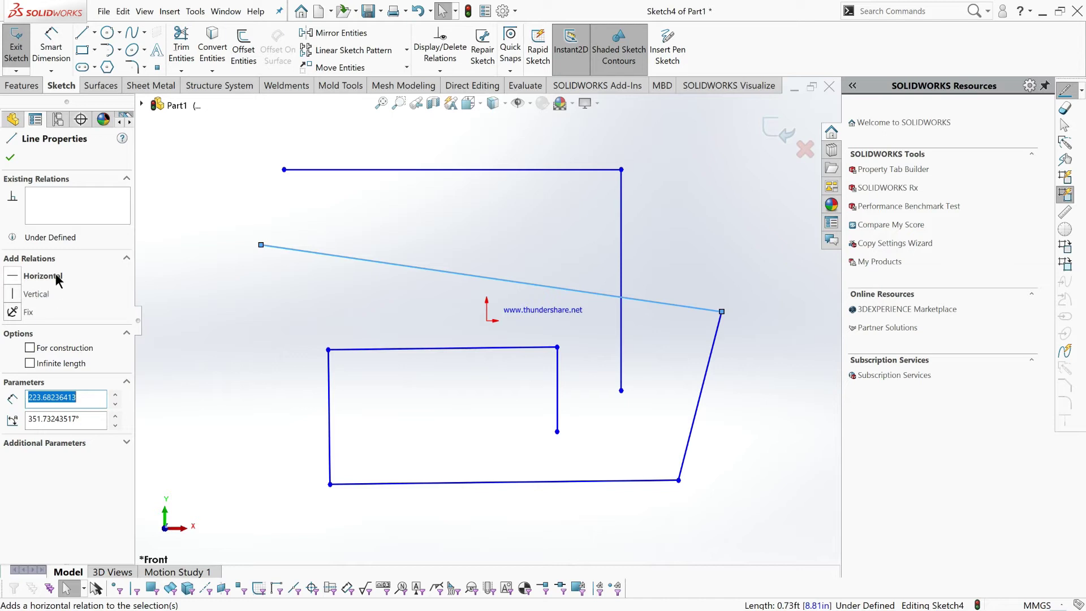
click(12, 277)
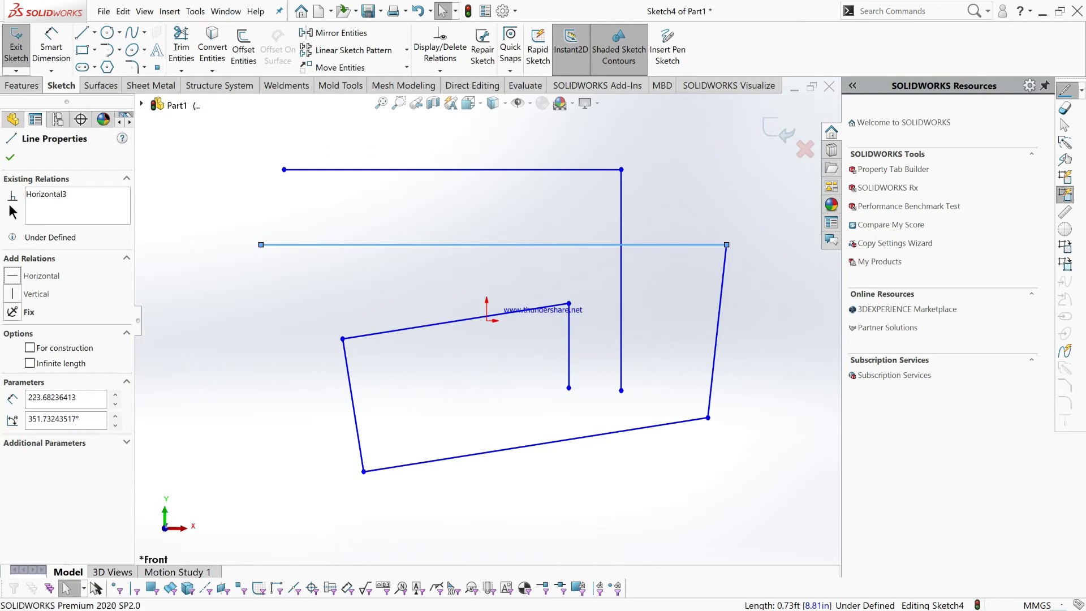
click(10, 157)
click(261, 322)
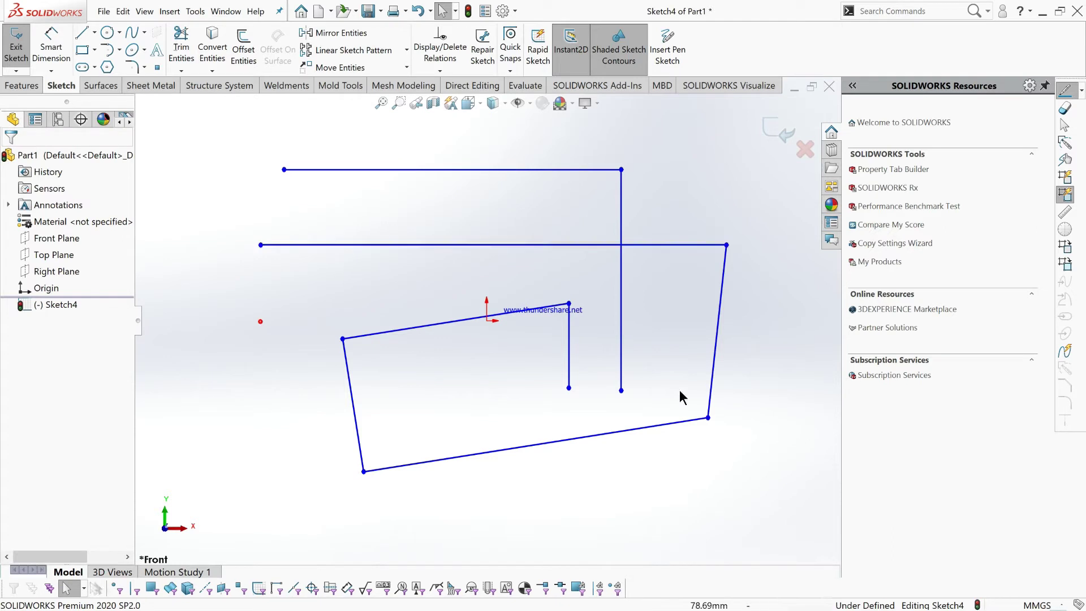
- Move the outer chain's lower-right corner down and outward, and shift the long horizontal line slightly downward
mouse_move(708, 418)
mouse_down()
mouse_move(656, 413)
mouse_move(716, 437)
mouse_up()
mouse_move(543, 255)
mouse_down()
mouse_move(543, 245)
mouse_move(538, 270)
mouse_move(540, 250)
mouse_move(545, 267)
mouse_move(526, 261)
mouse_up()
click(210, 287)
mouse_move(262, 254)
mouse_down()
mouse_move(267, 181)
mouse_move(260, 255)
mouse_up()
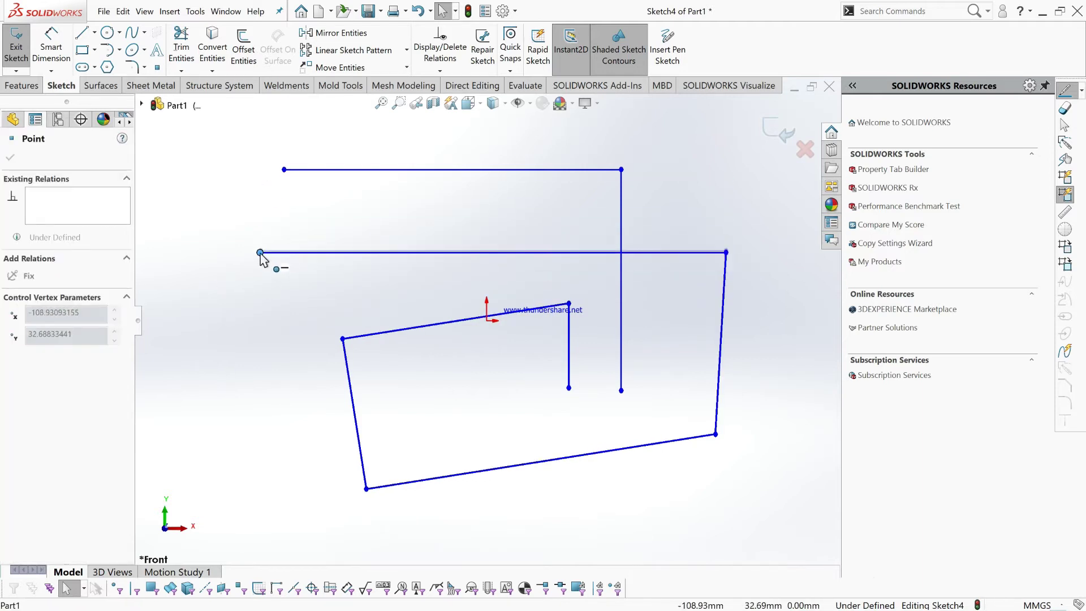
- Move the inner vertical line's free end to about X 24.5, Y -32.3 mm and the chain's lower-right corner to about X 89.6, Y -60.0 mm
drag(569, 388, 538, 388)
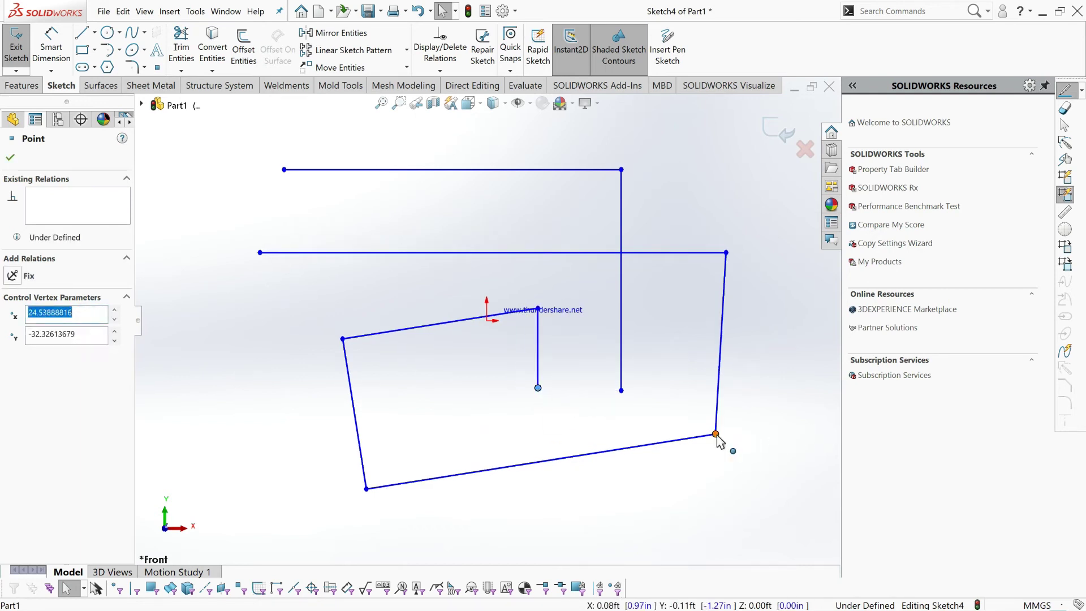
drag(716, 434, 673, 446)
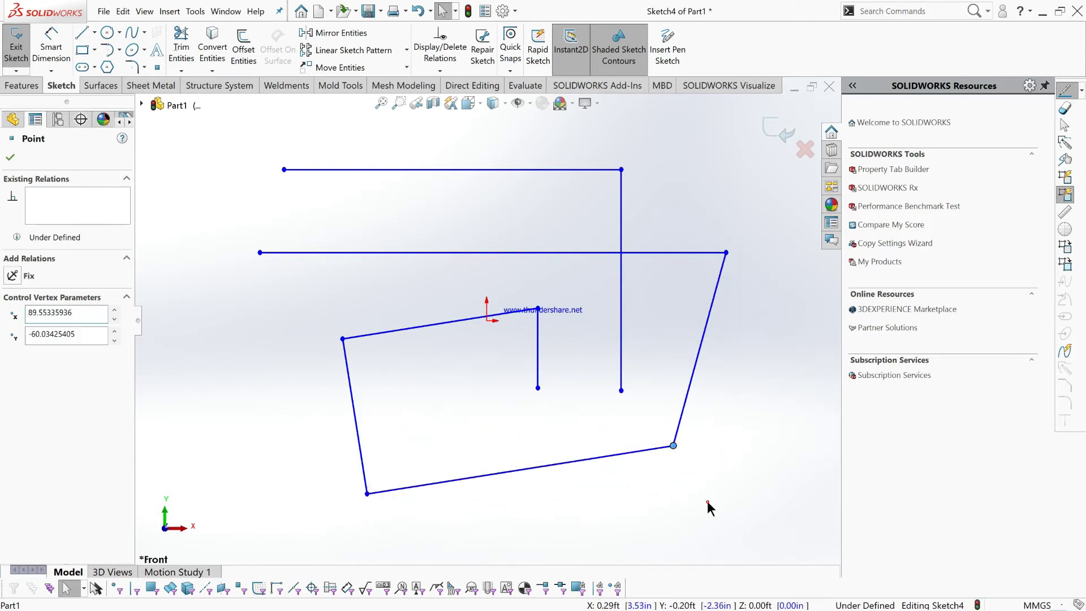
click(710, 507)
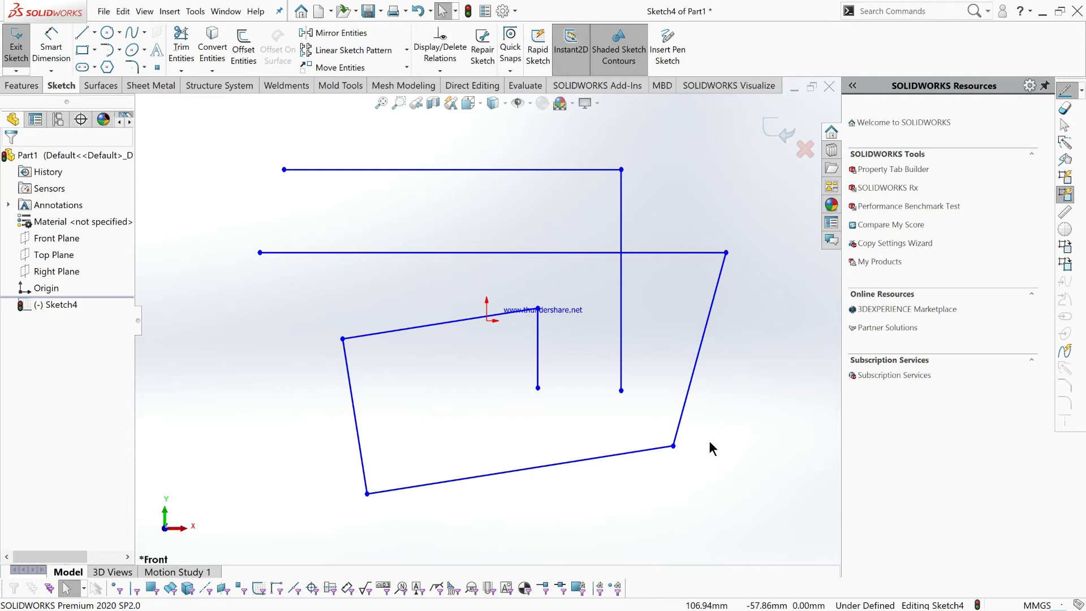
- Sketch an open zigzag chain of eleven connected, self-crossing lines in the empty area beyond the existing lines
scroll(709, 447, up, 3)
scroll(609, 309, down, 2)
scroll(609, 304, up, 3)
scroll(585, 298, down, 2)
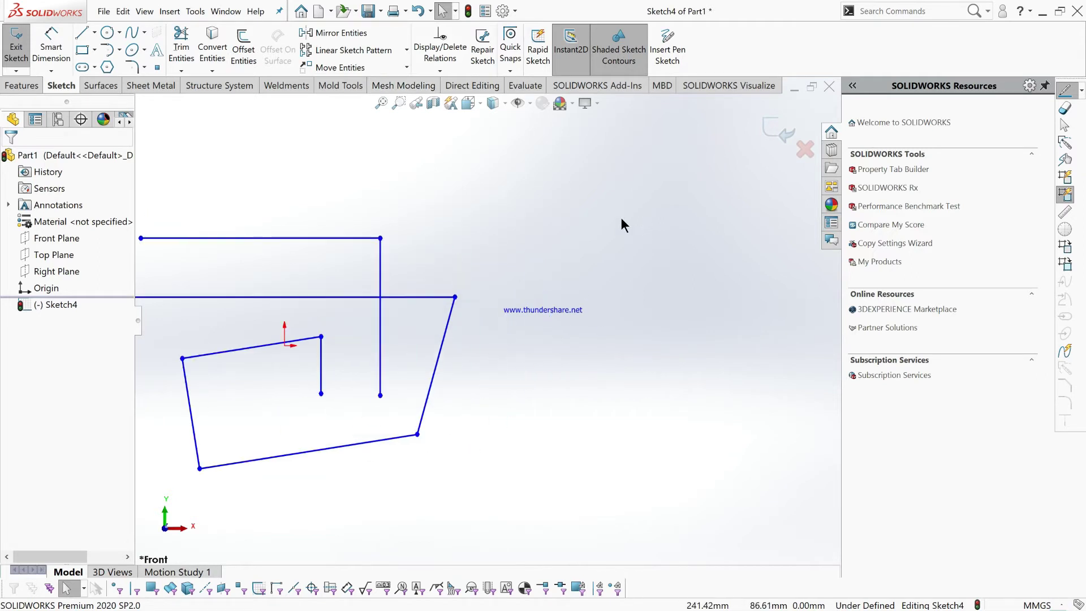
click(82, 33)
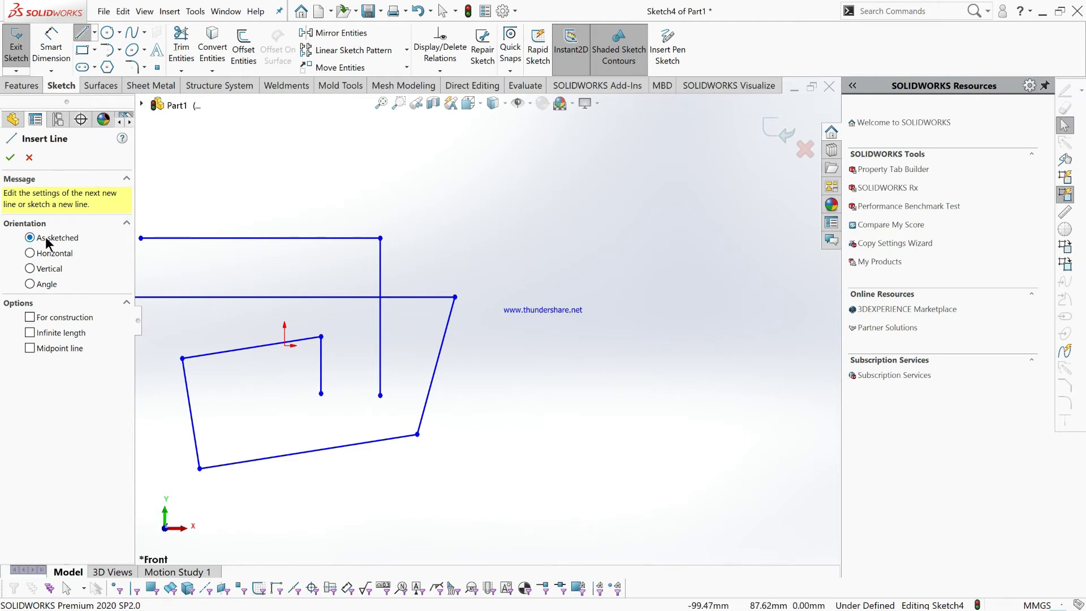
click(451, 185)
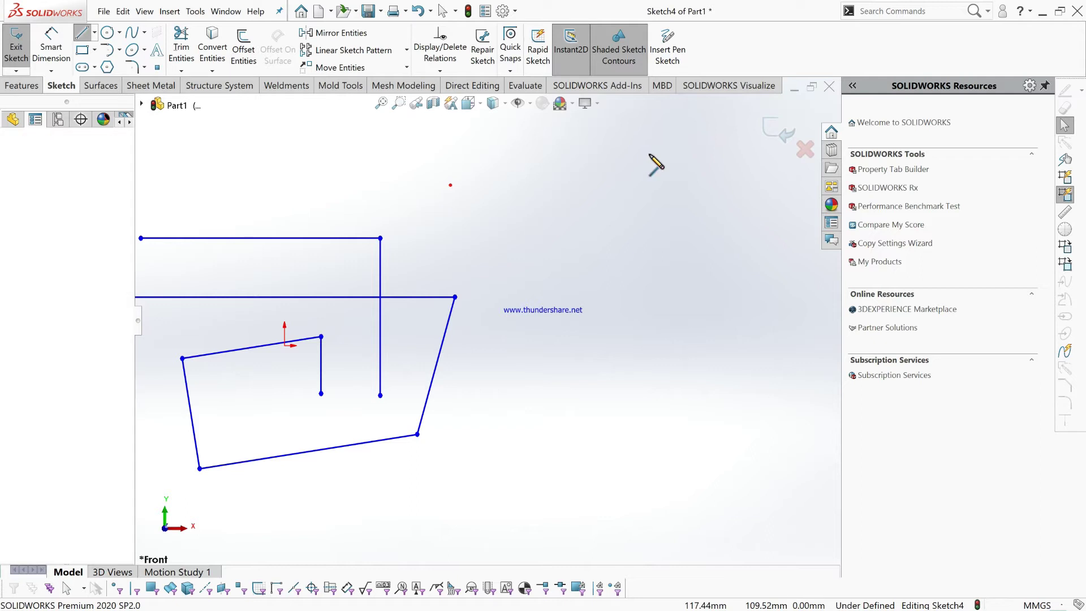
click(657, 153)
click(690, 264)
click(521, 208)
click(532, 115)
click(683, 189)
click(644, 292)
click(611, 328)
click(526, 287)
click(569, 235)
click(670, 193)
click(710, 226)
right_click(706, 271)
click(733, 278)
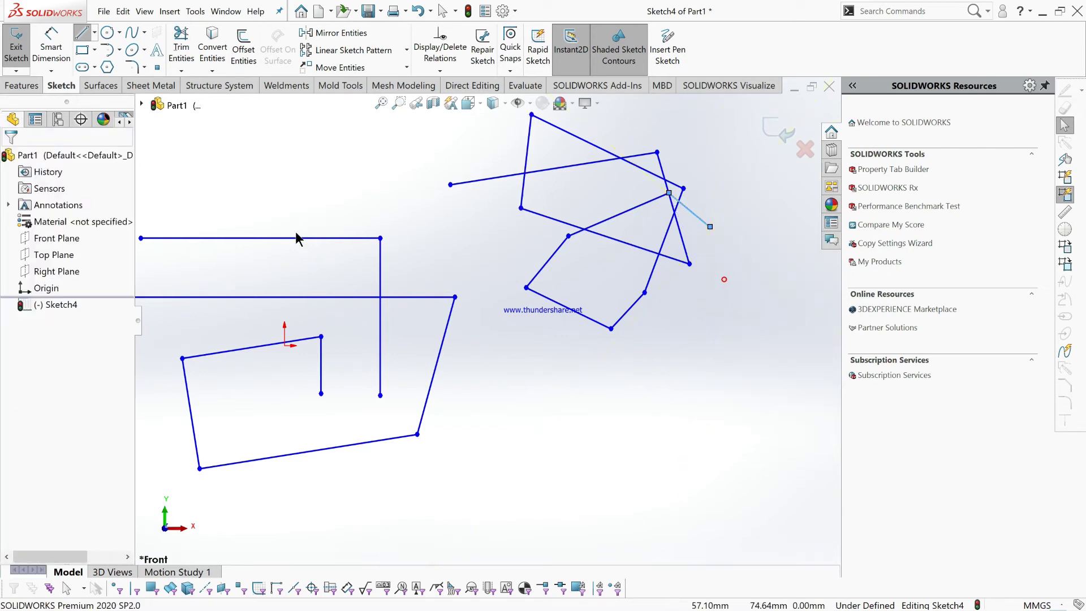
- Draw five separate lines with Horizontal orientation below the zigzag chain, the uppermost about 105 mm long
click(89, 31)
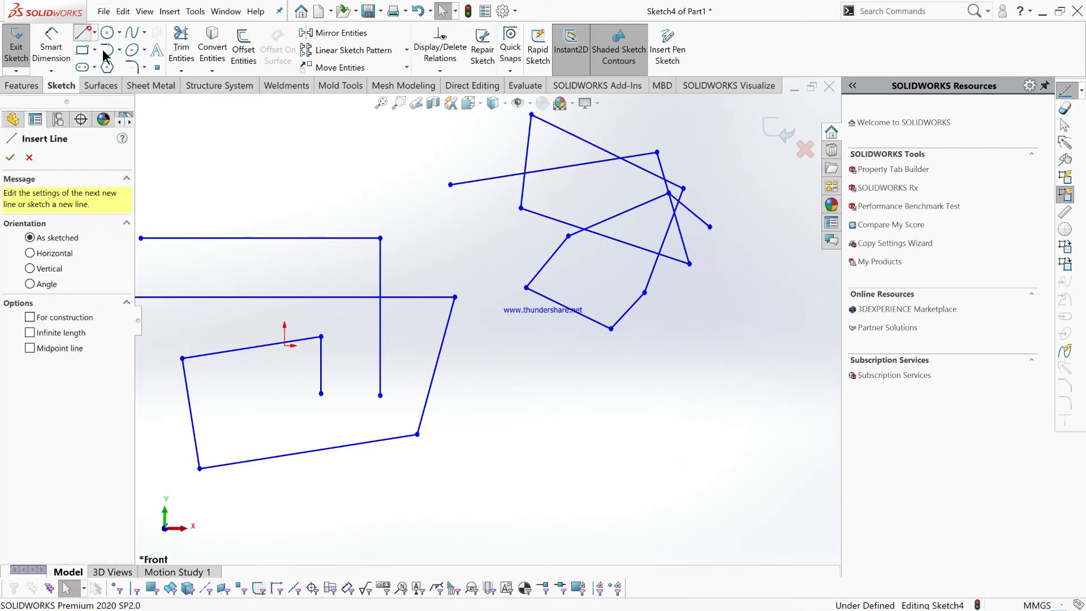
click(30, 254)
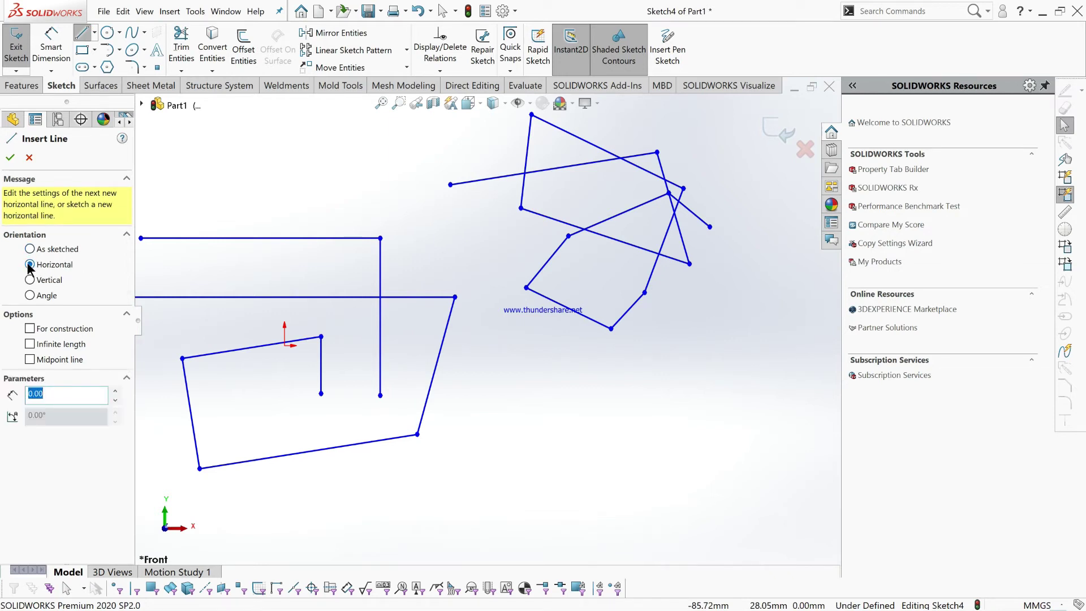
click(462, 394)
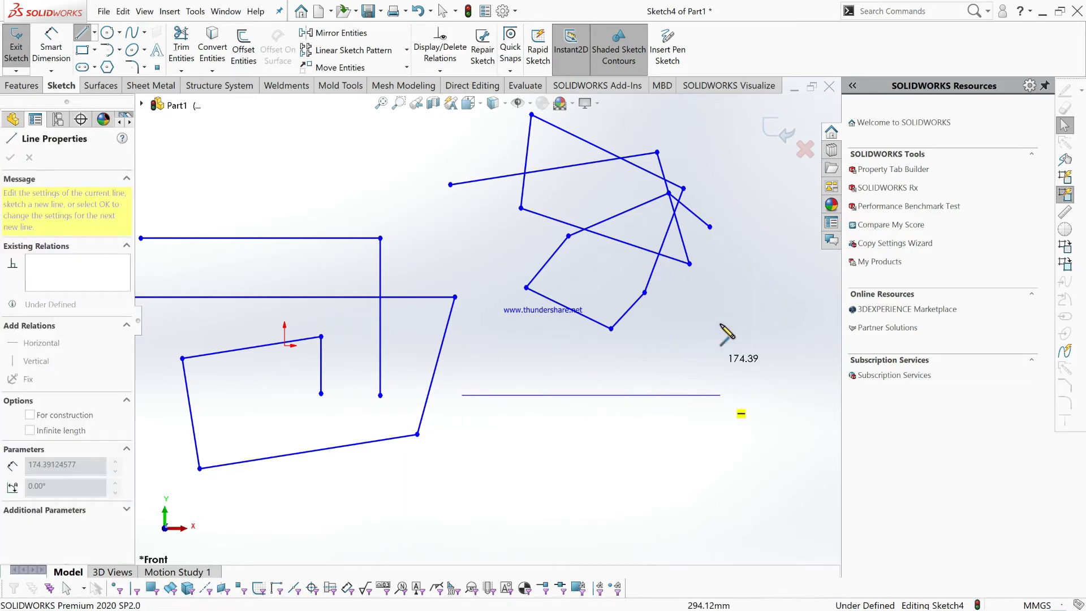
click(720, 417)
drag(548, 478, 726, 477)
drag(562, 435, 717, 434)
drag(606, 373, 694, 376)
drag(618, 349, 773, 350)
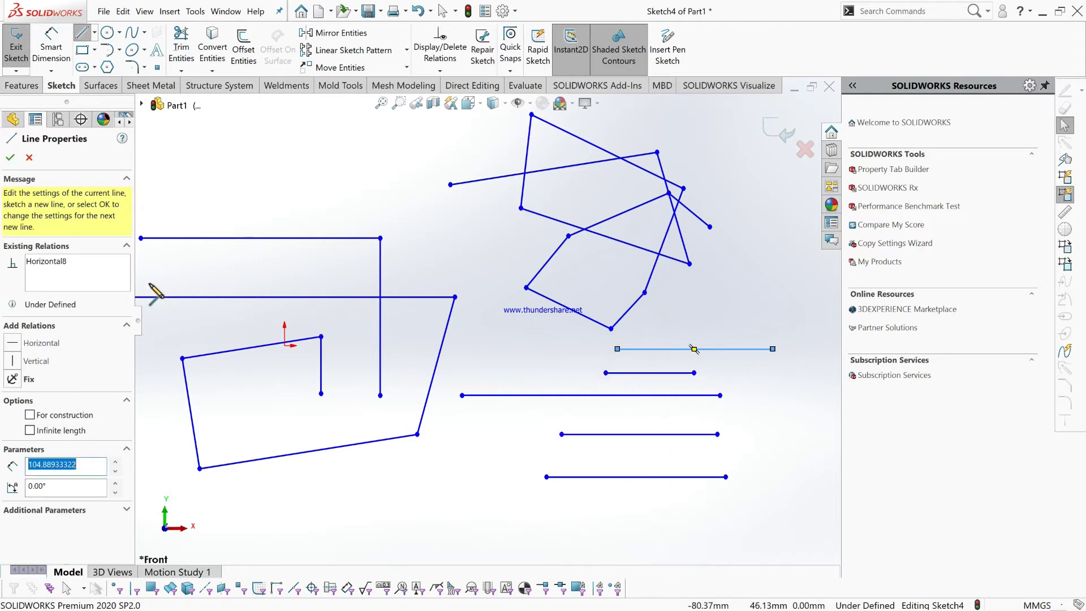
click(10, 158)
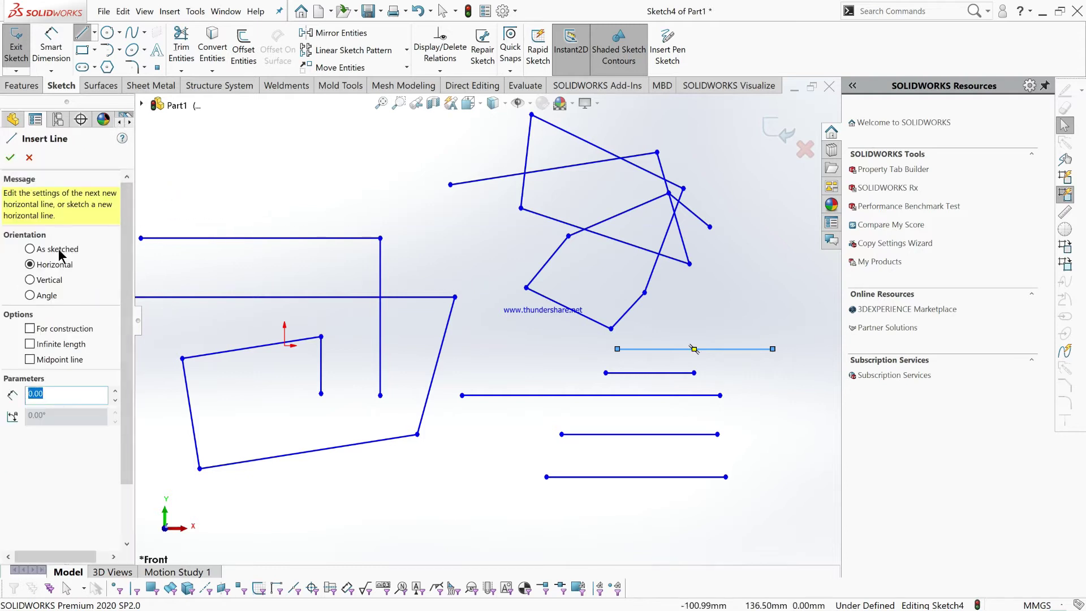
- Draw four separate lines with Vertical orientation across the original shapes, the last about 215 mm long through the outer chain's lower-right corner
click(30, 280)
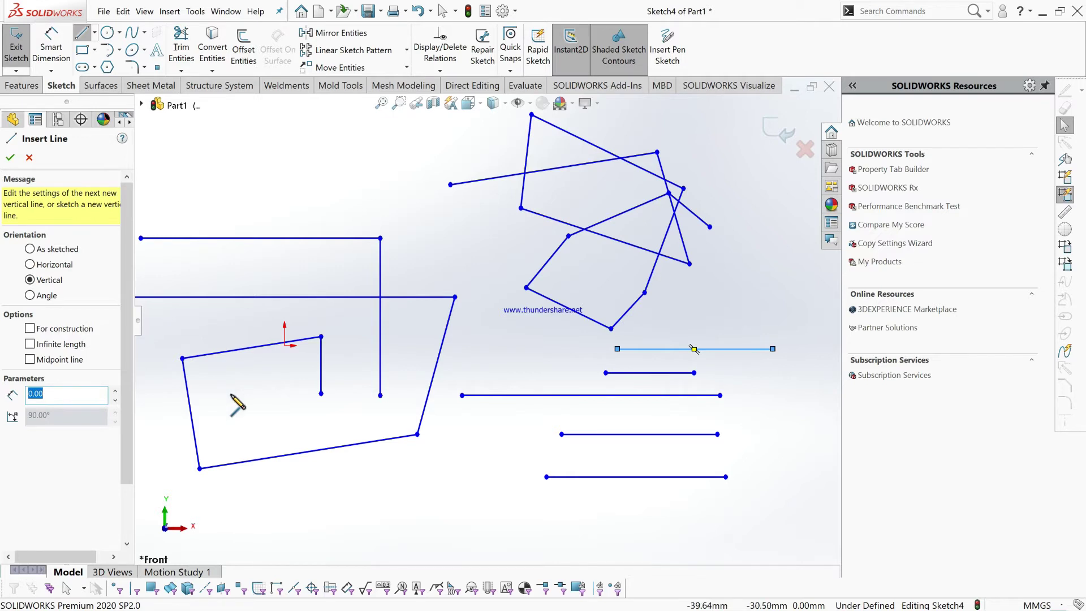
click(278, 161)
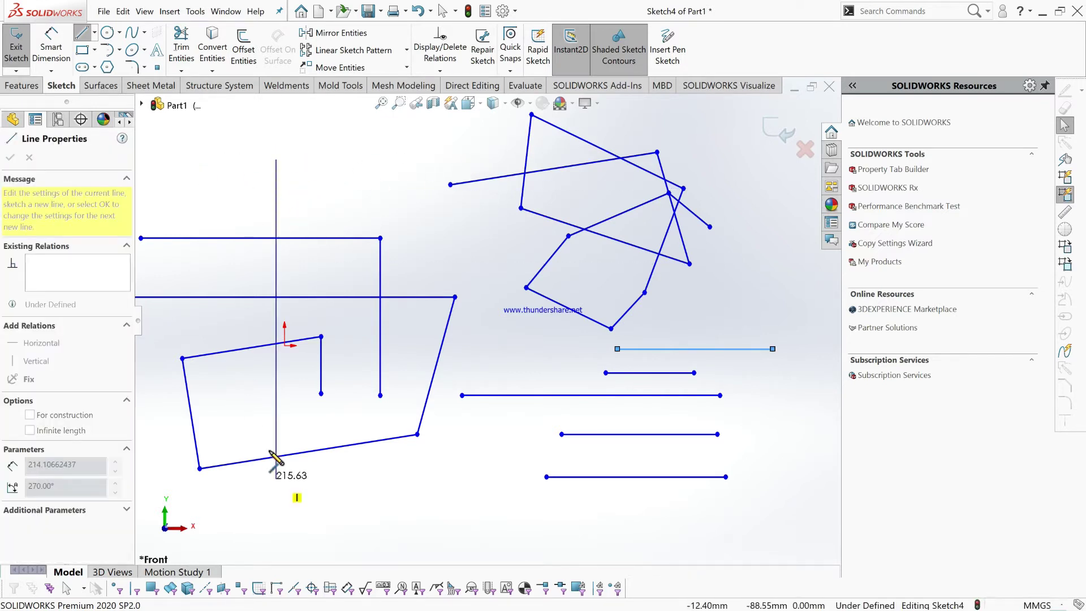
click(276, 421)
click(328, 169)
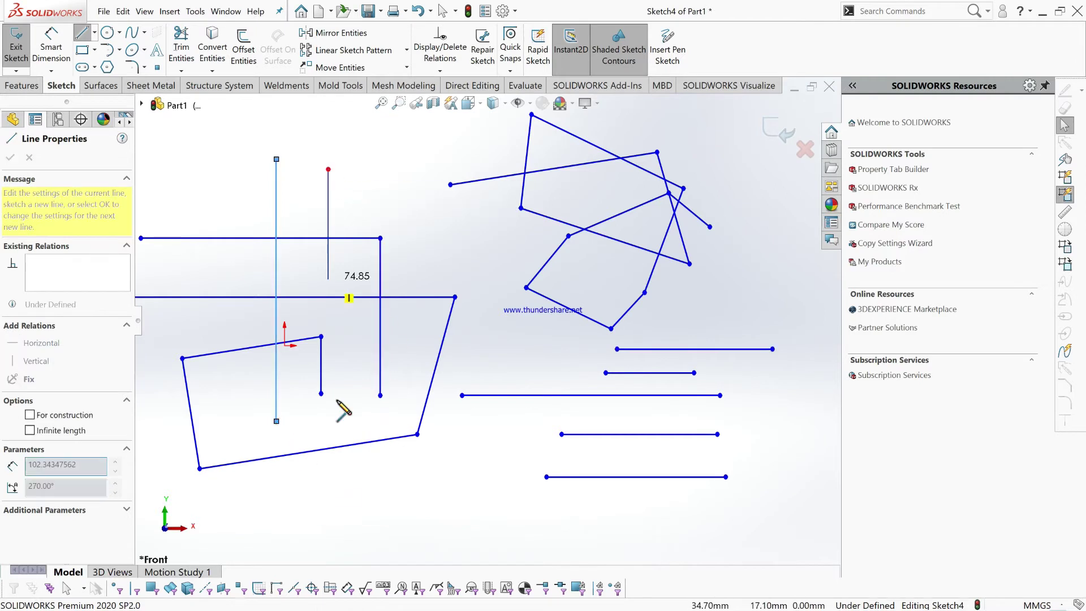
double_click(328, 458)
click(390, 176)
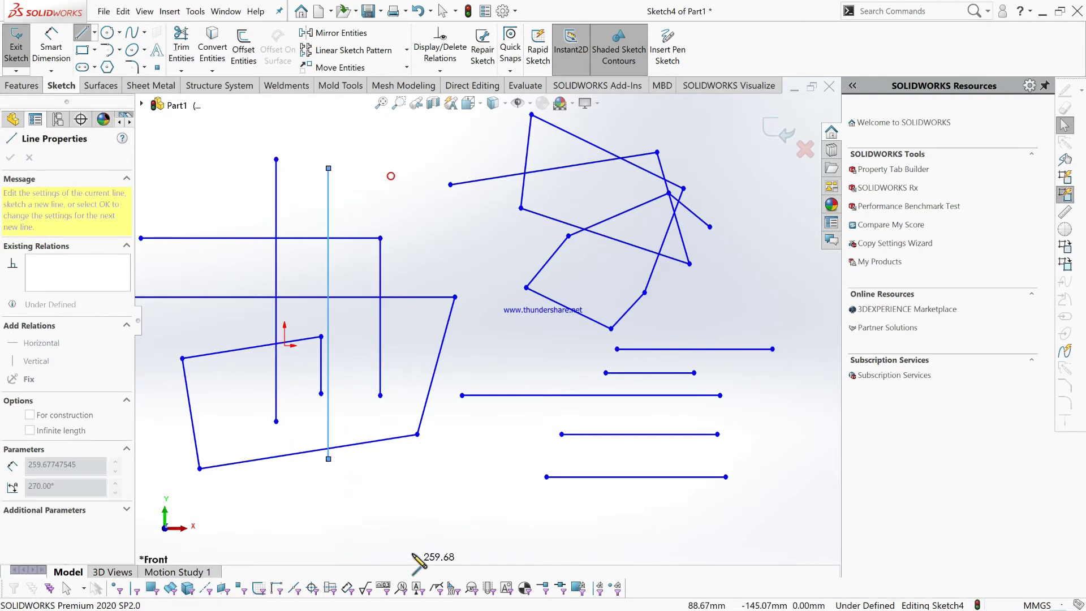
double_click(390, 497)
click(419, 233)
double_click(418, 550)
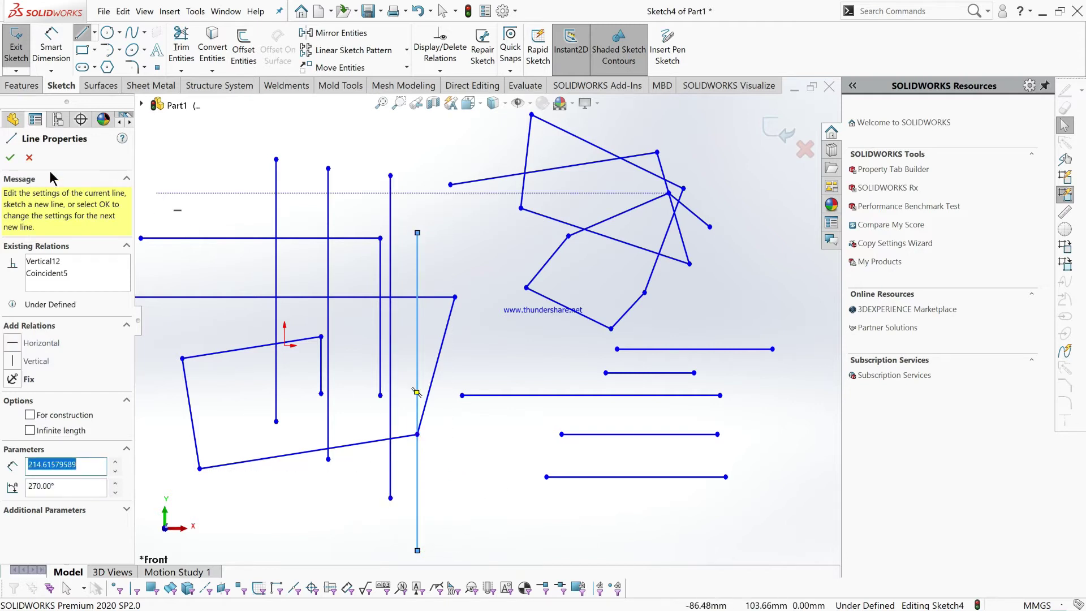
click(10, 157)
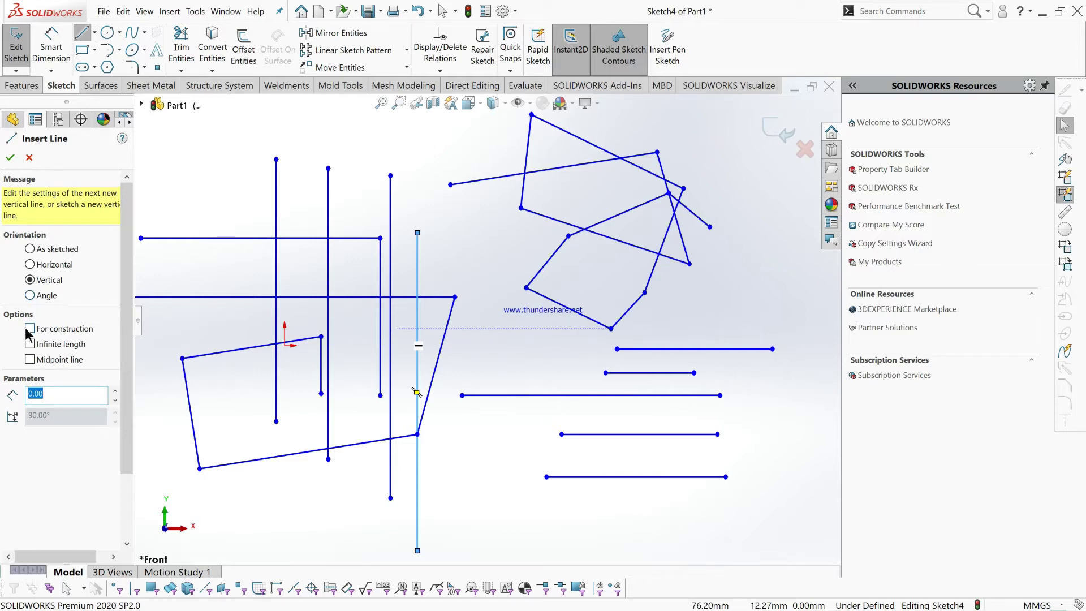
- Draw a line with Angle orientation, 100 mm long at 30°, beside the lowest horizontal lines, and check its properties
click(40, 299)
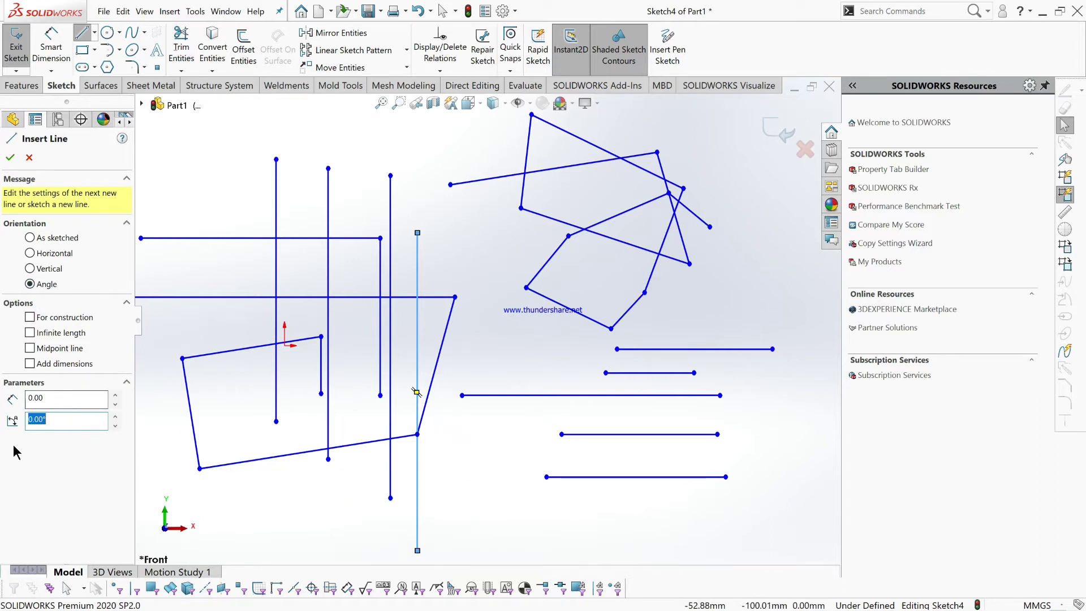
click(62, 399)
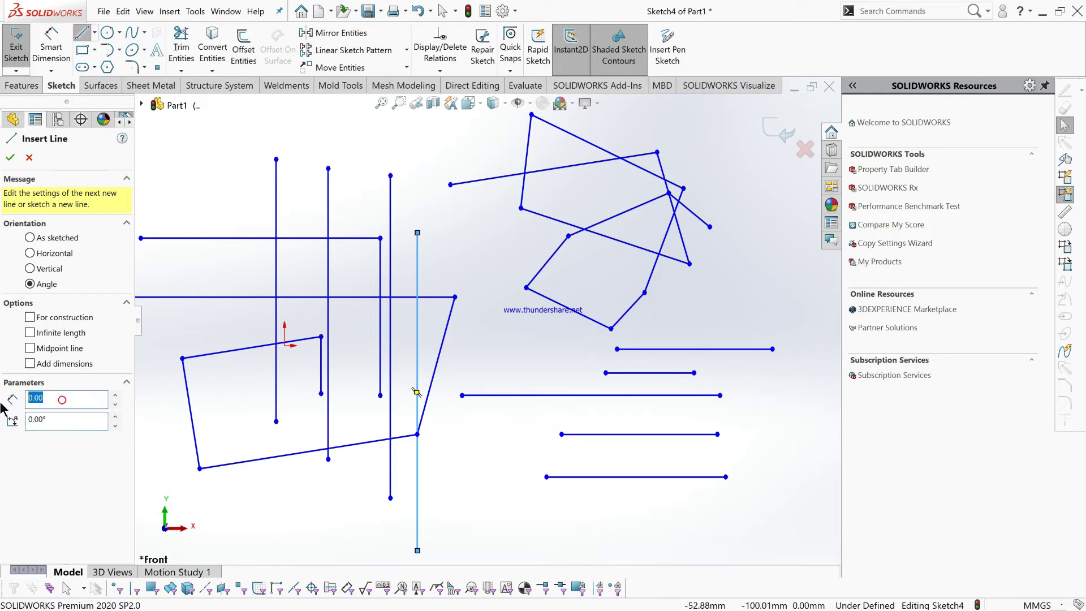
click(78, 393)
click(66, 422)
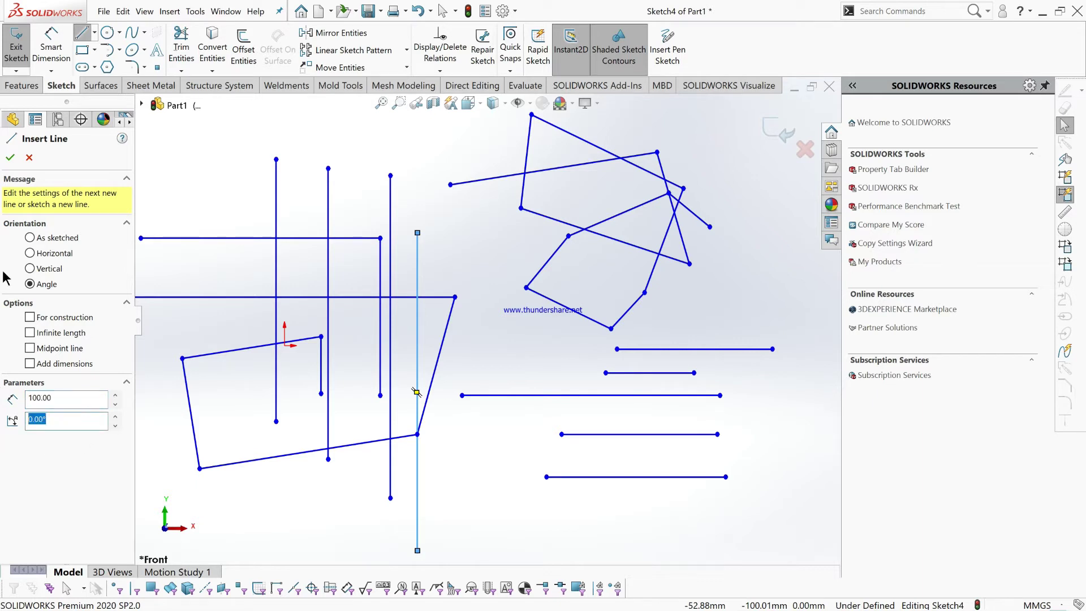
key(Return)
click(450, 507)
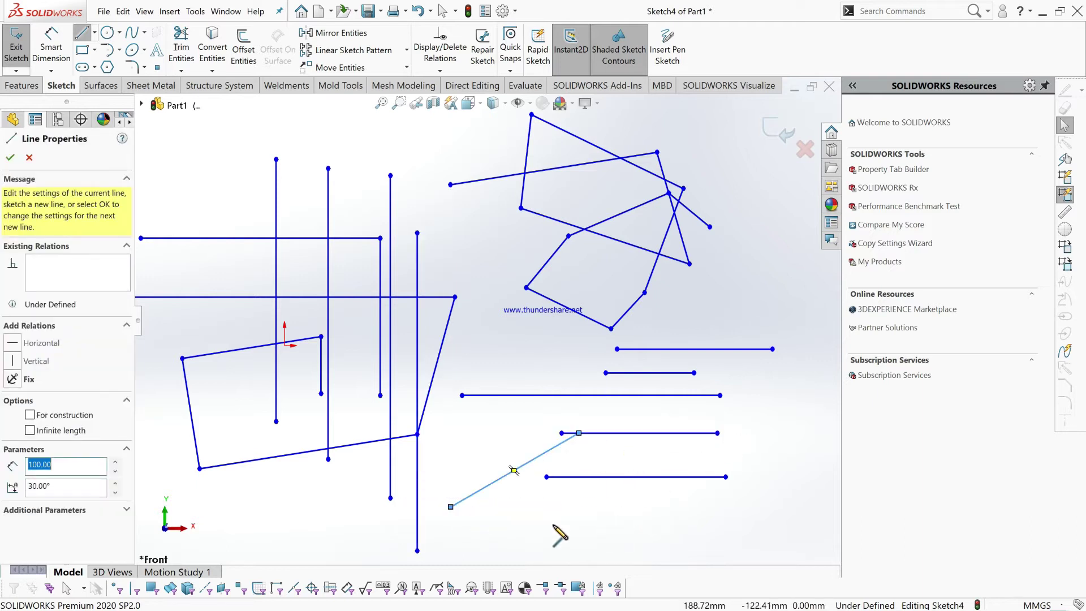
click(11, 157)
key(Escape)
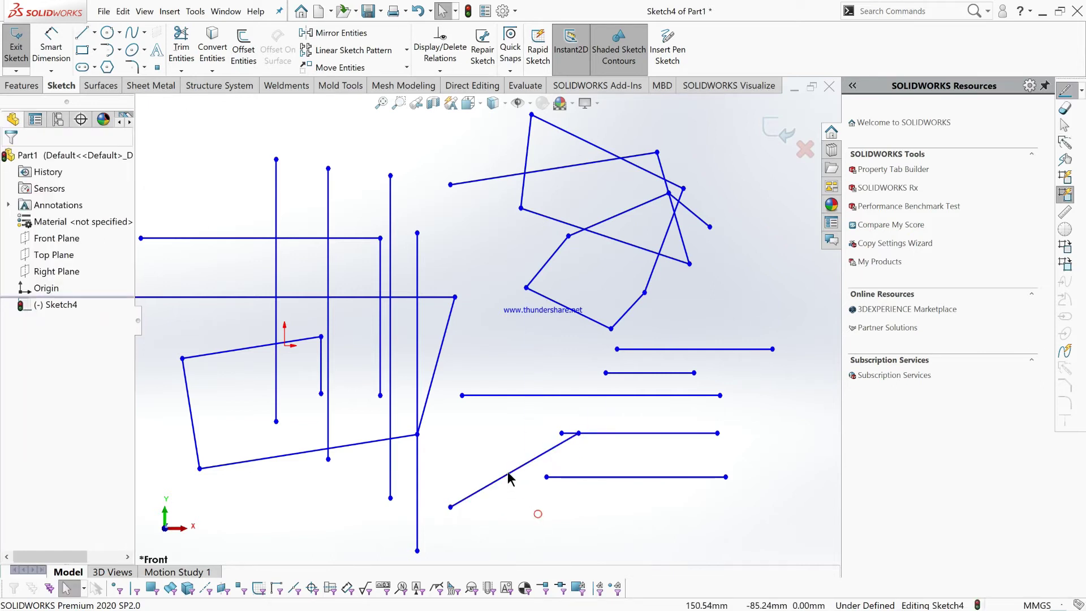
click(511, 480)
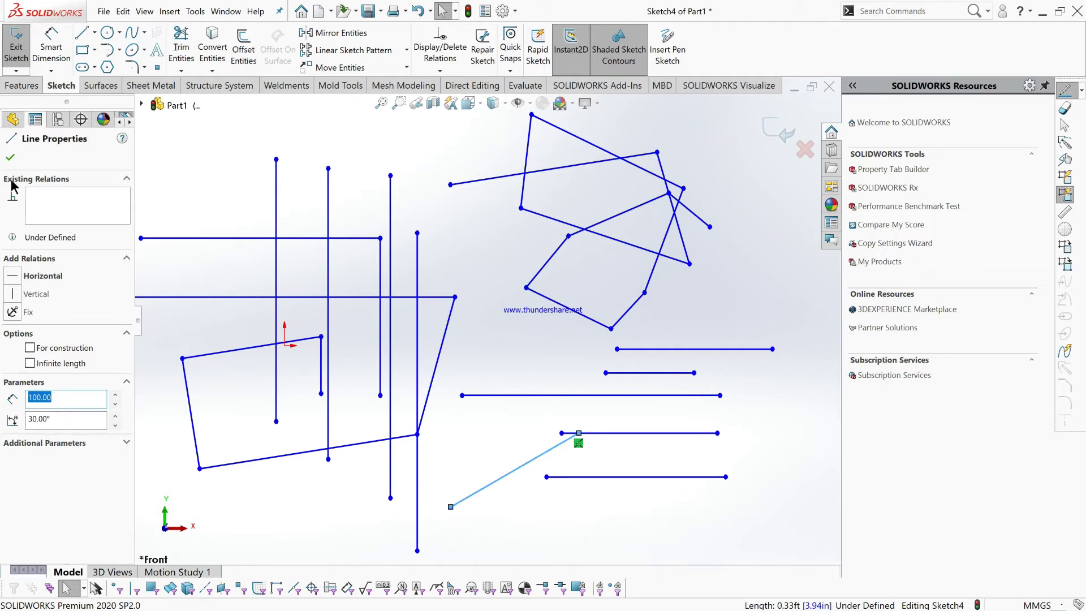
click(10, 159)
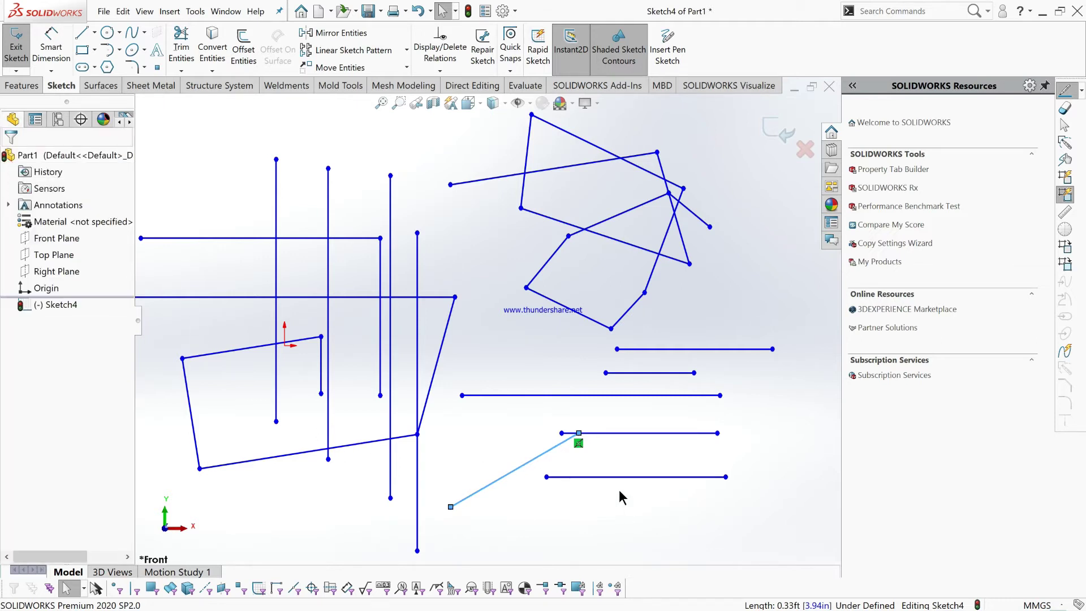
- Draw a closed four-sided outline of construction lines in free space, with a horizontal upper edge, vertical right edge and slanted left edge
scroll(622, 498, up, 5)
scroll(625, 308, down, 4)
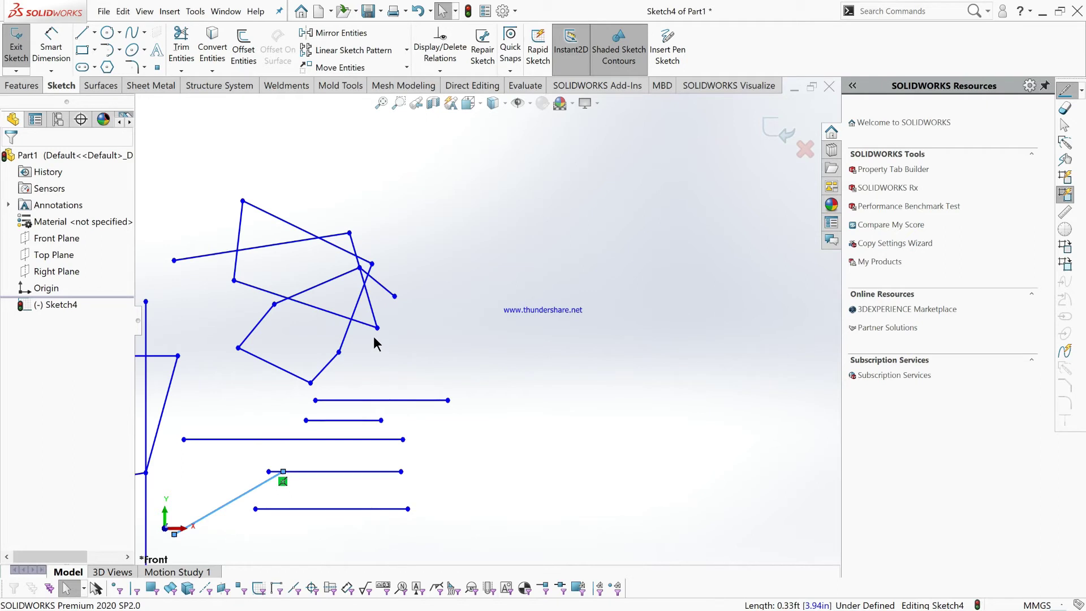
scroll(481, 431, up, 2)
scroll(551, 394, down, 2)
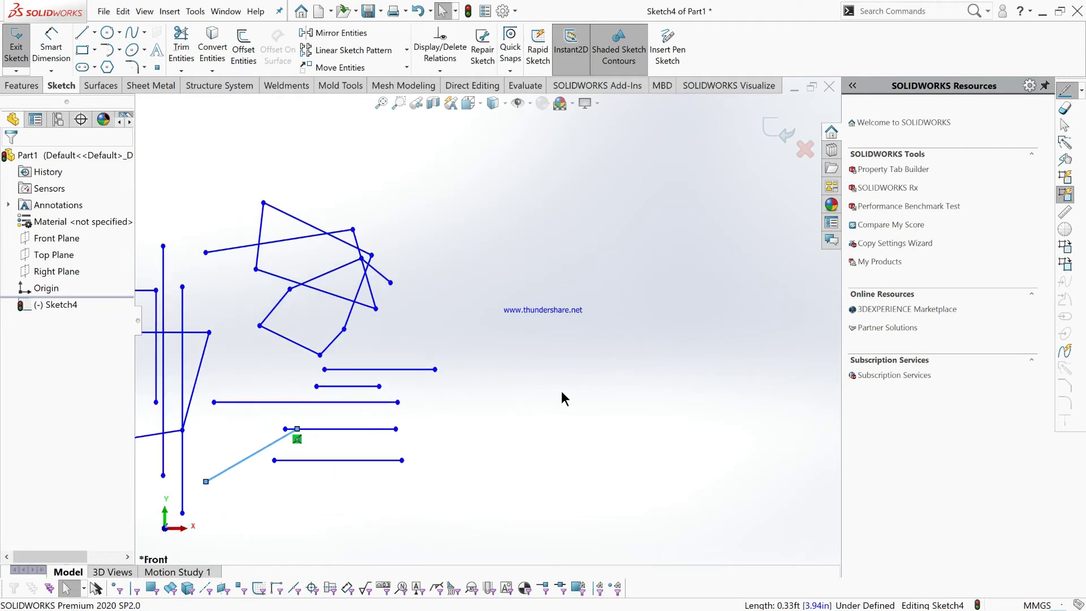
scroll(564, 399, up, 2)
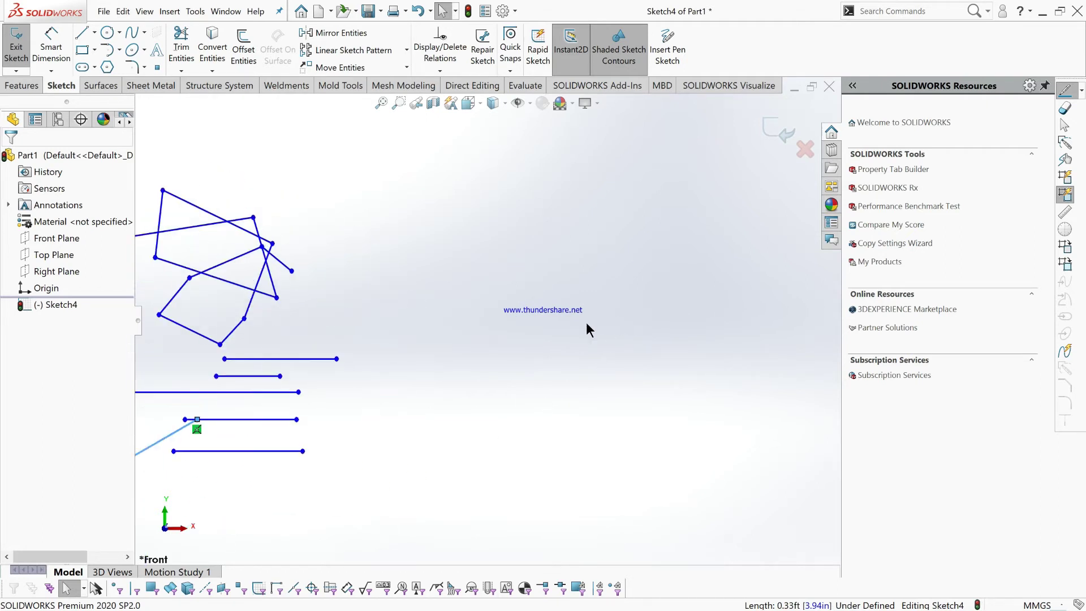
scroll(341, 320, down, 2)
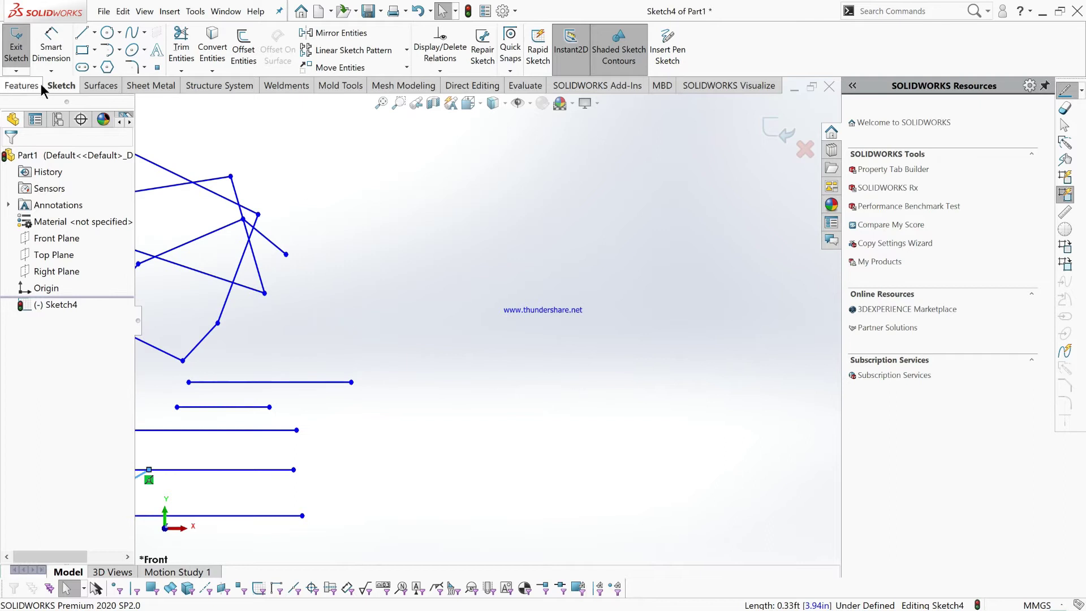
click(82, 32)
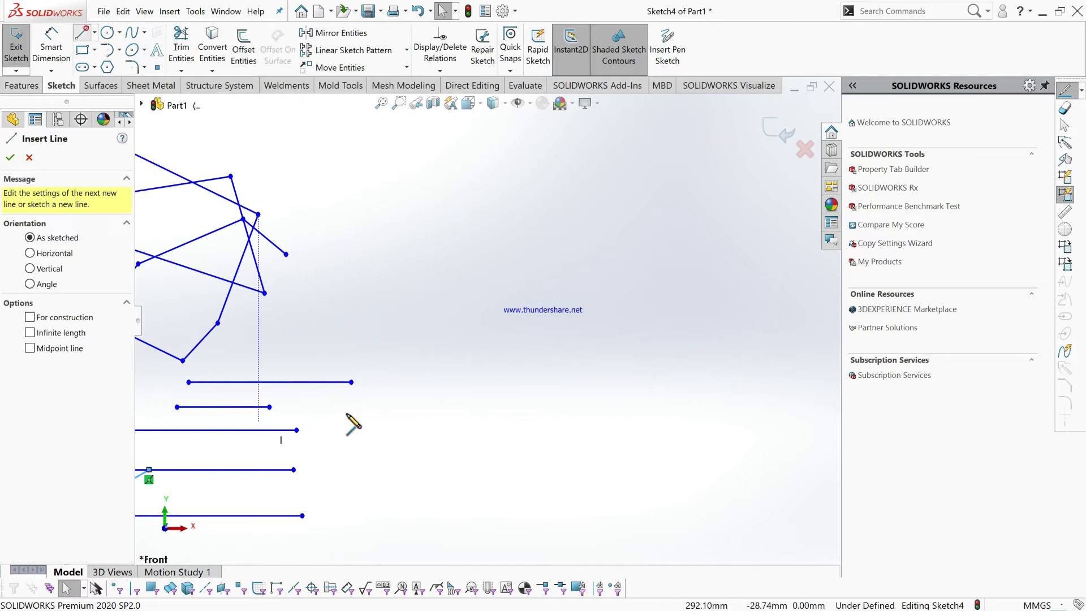
click(30, 318)
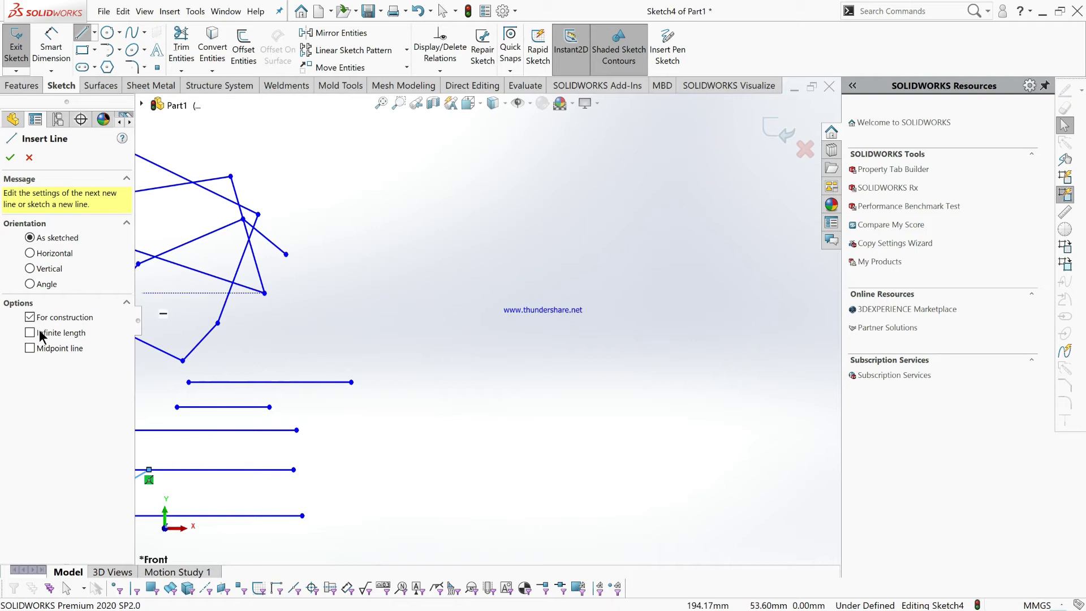
click(440, 229)
click(730, 228)
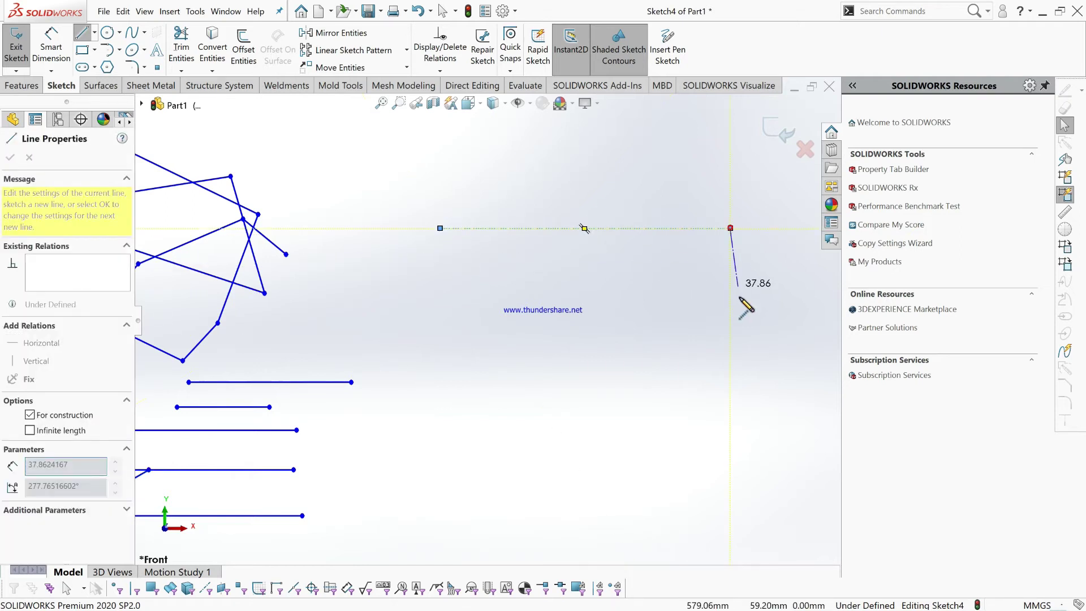
click(730, 344)
click(549, 348)
click(439, 229)
right_click(538, 293)
click(586, 302)
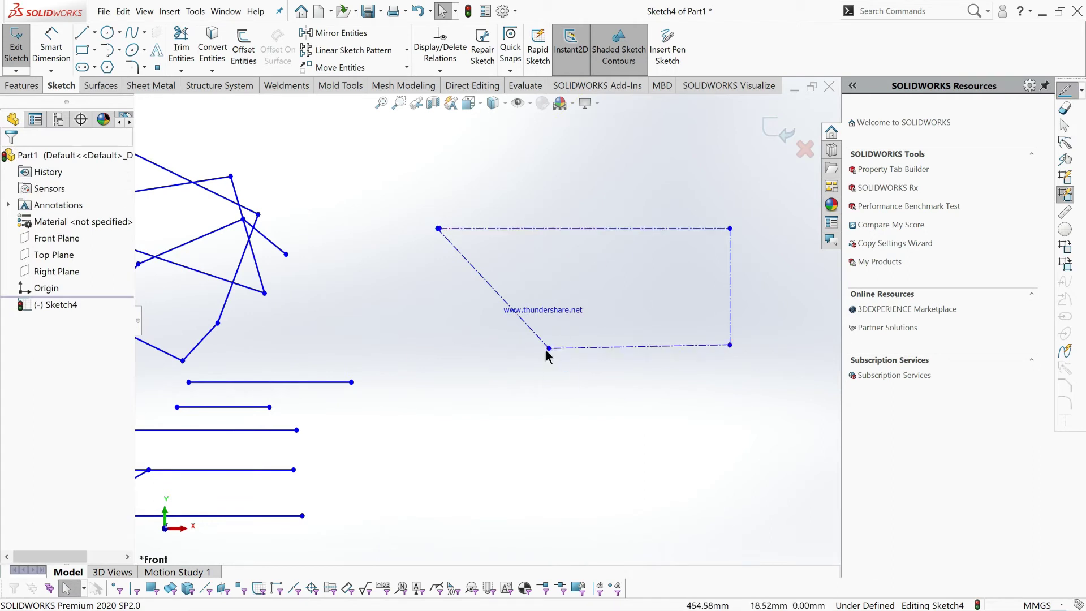
- Draw two infinite-length lines across the construction outline, one nearly horizontal at about 1° and one at about 45°
click(80, 34)
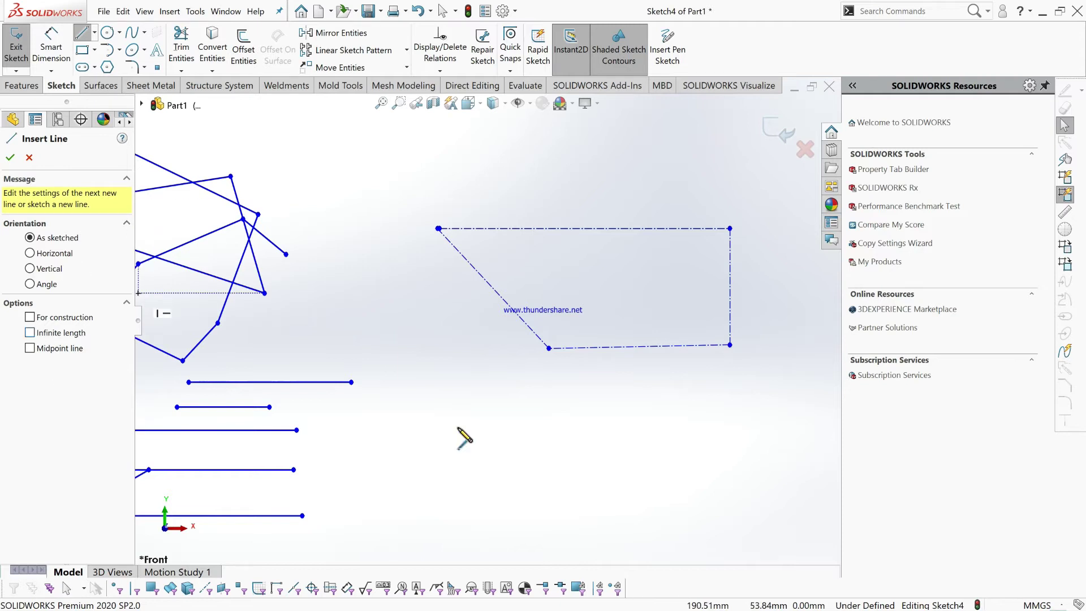
click(43, 331)
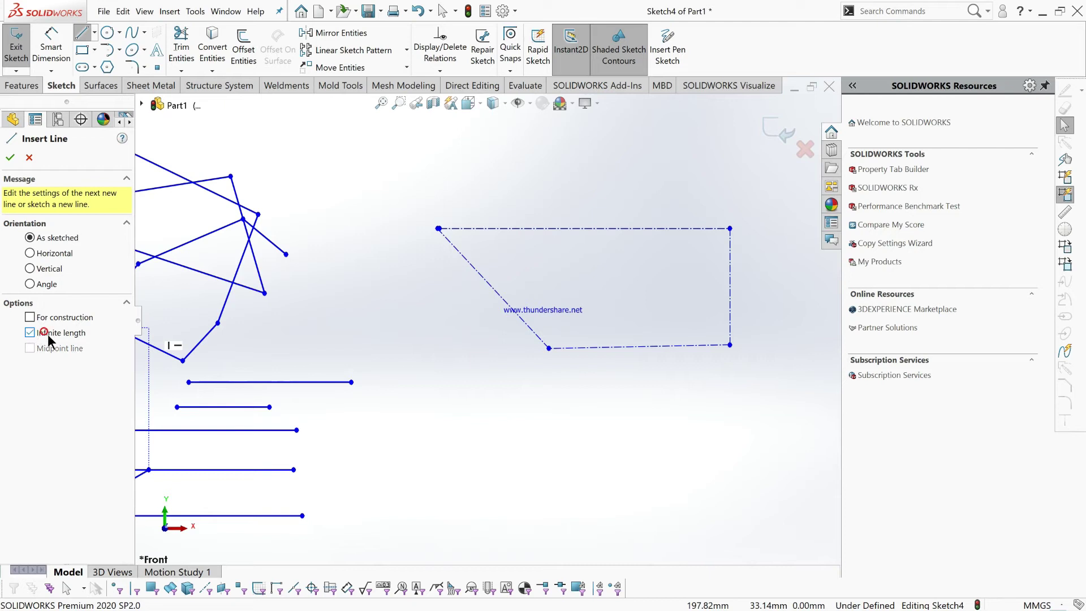
click(376, 342)
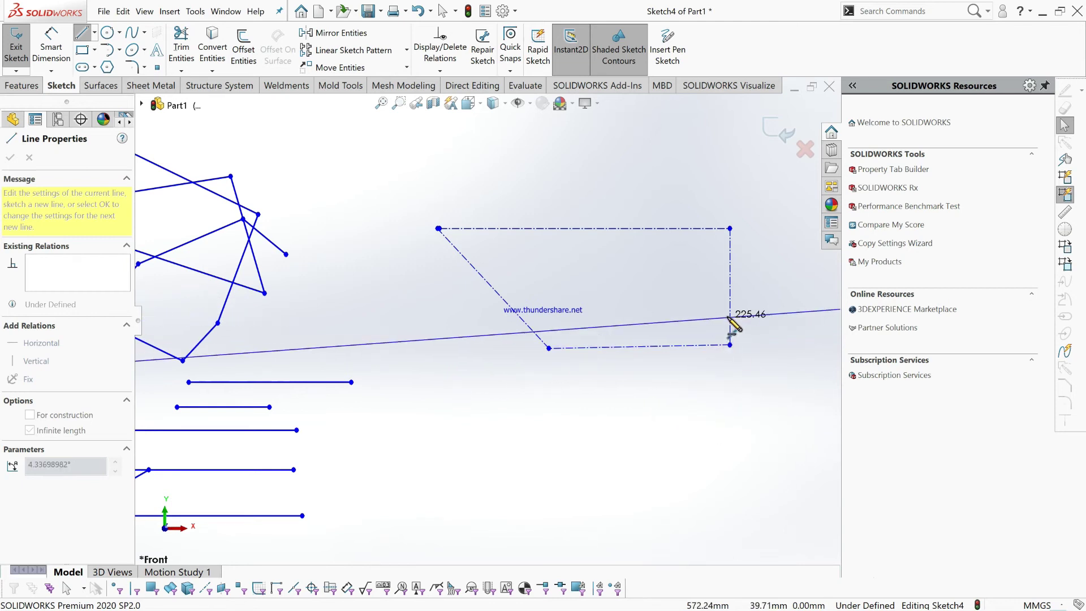
click(727, 338)
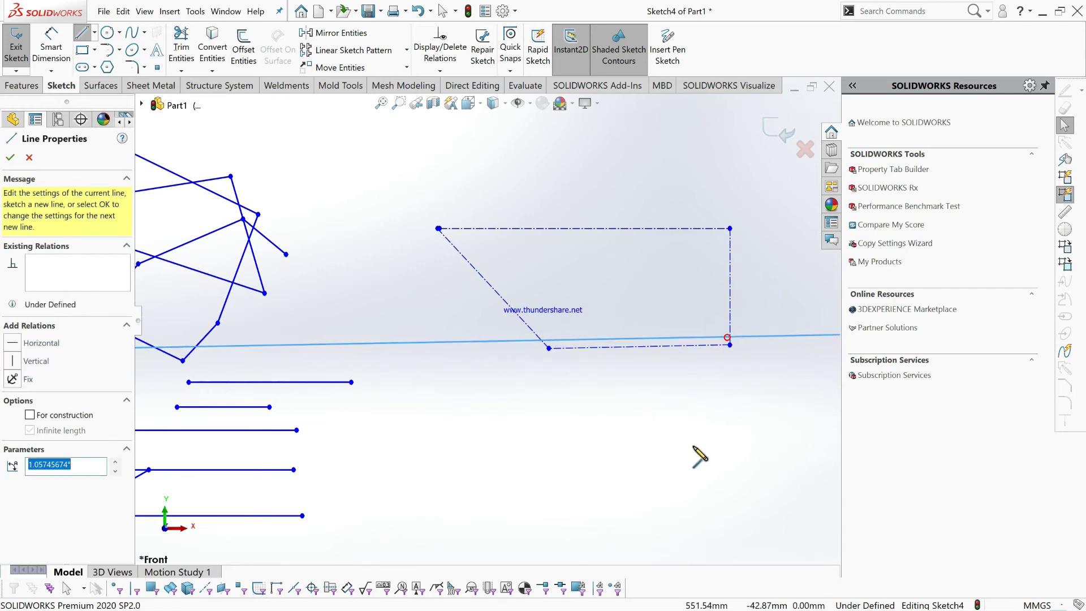
click(462, 461)
click(650, 271)
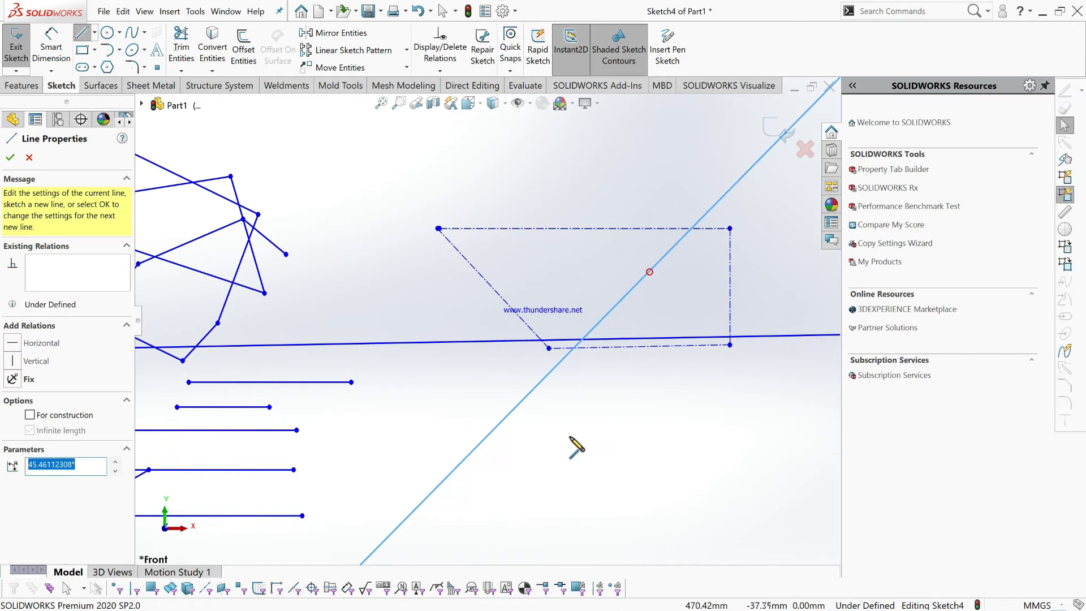
- Draw a third infinite-length line at about 51°, crossing the nearly horizontal infinite line beyond the construction outline
scroll(569, 444, up, 10)
scroll(553, 396, down, 3)
click(449, 315)
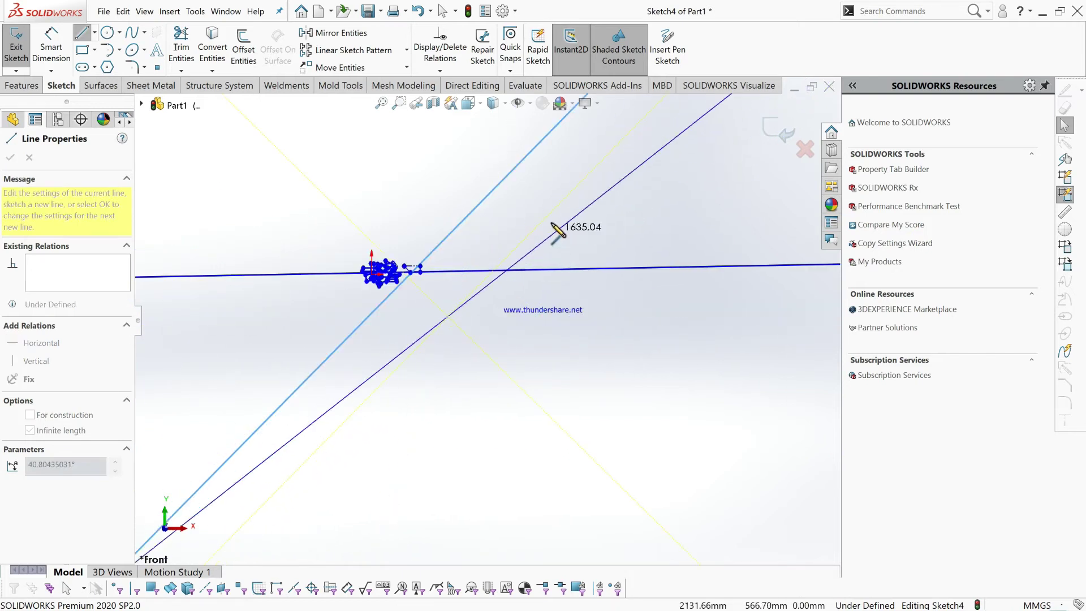
click(532, 211)
scroll(469, 339, down, 3)
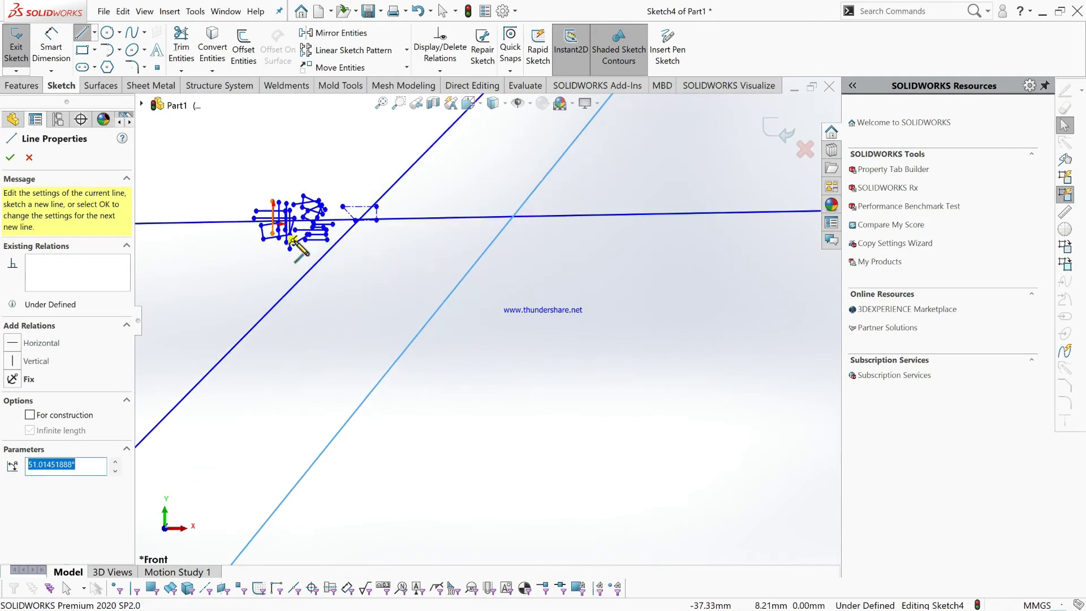
scroll(413, 212, down, 5)
scroll(650, 265, down, 5)
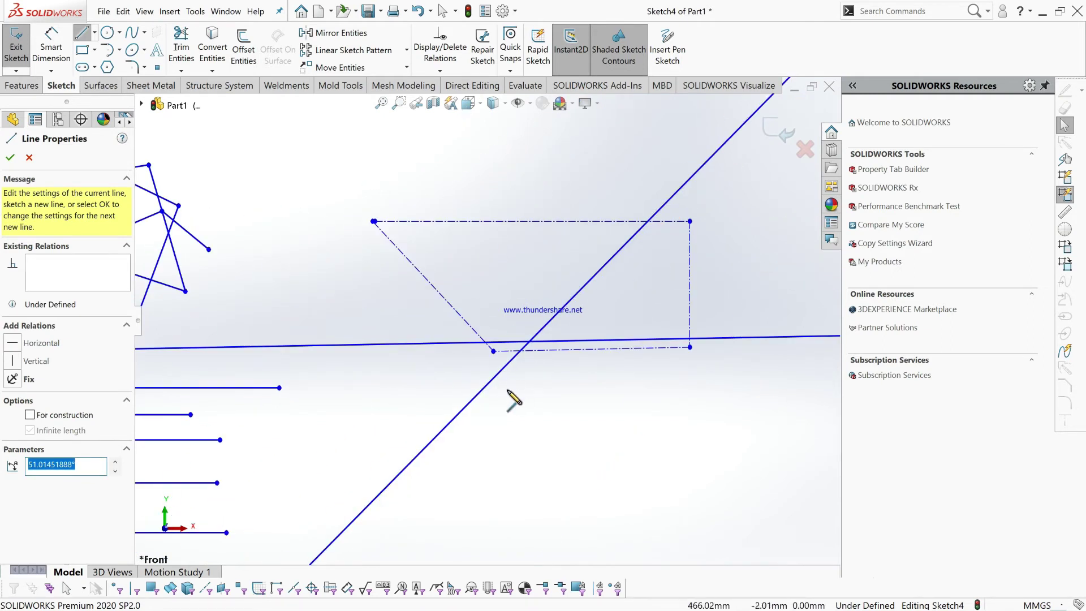
click(11, 158)
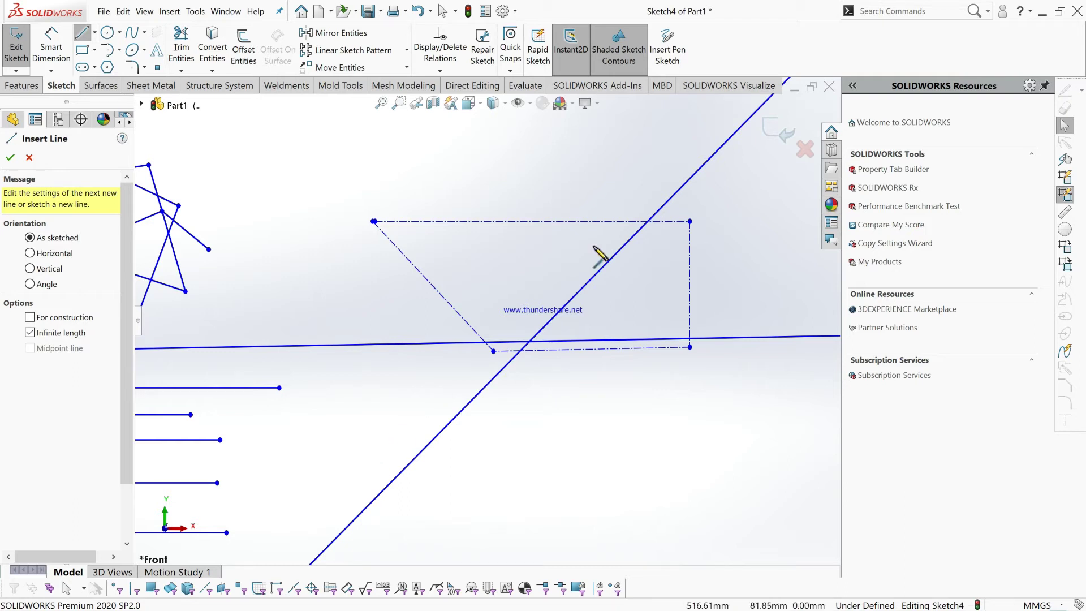
- Draw two infinite-length construction lines, one parallel to the 45° infinite line and one at about 15° below the construction outline
click(30, 318)
click(387, 409)
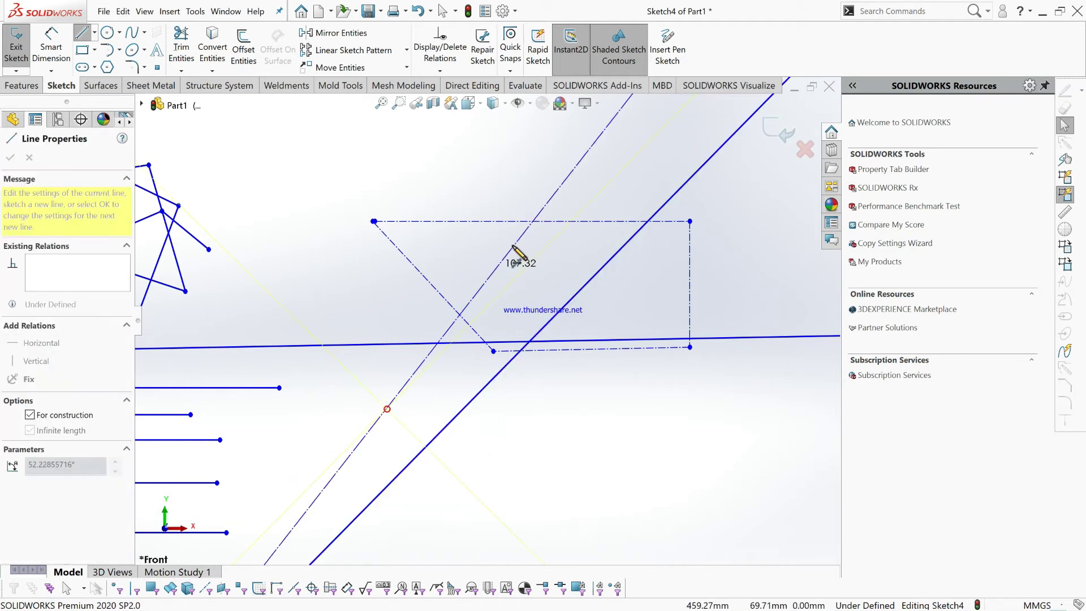
click(542, 254)
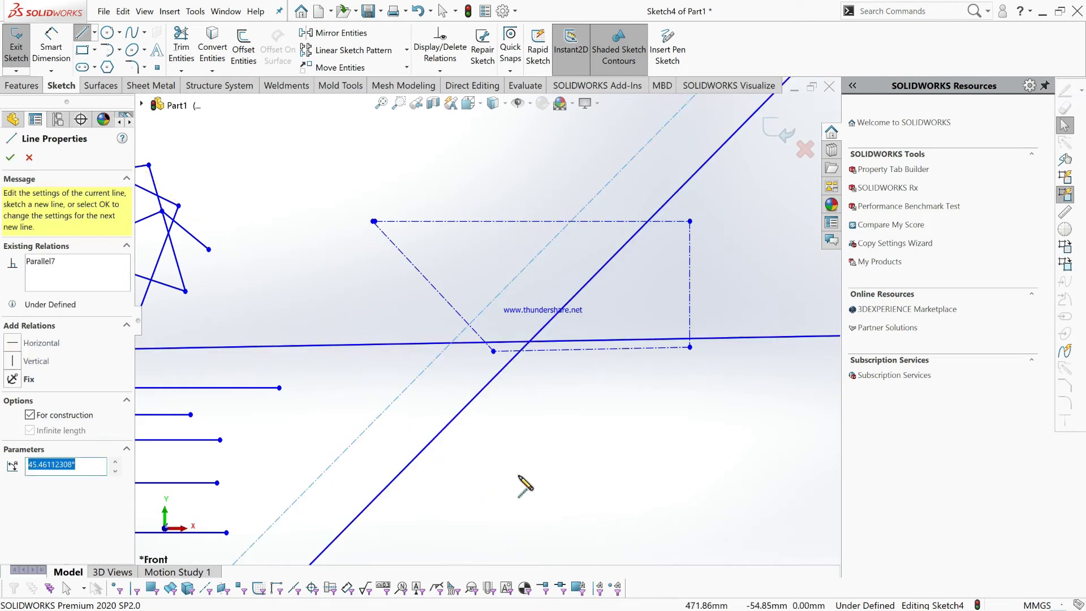
click(526, 412)
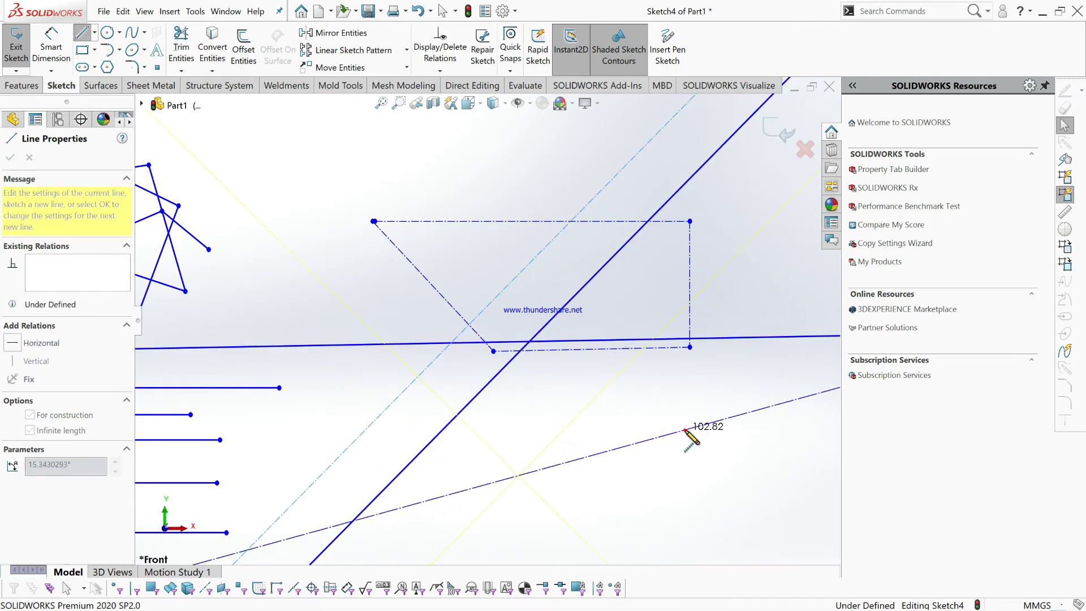
click(685, 430)
click(11, 157)
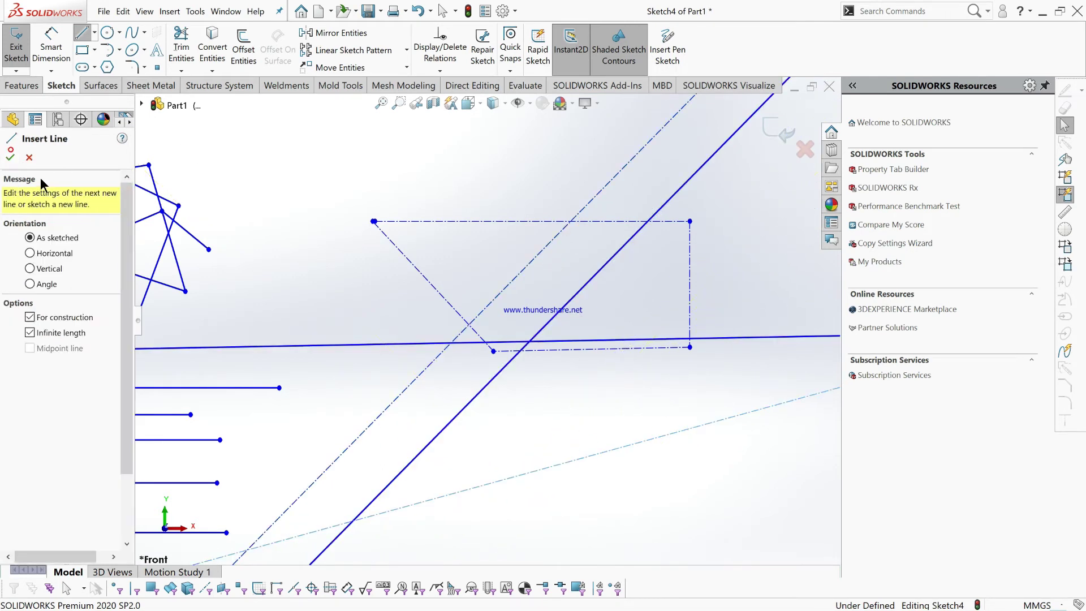
click(12, 159)
- Examine how the infinite-length lines extend across the sketch at different view scales
key(z)
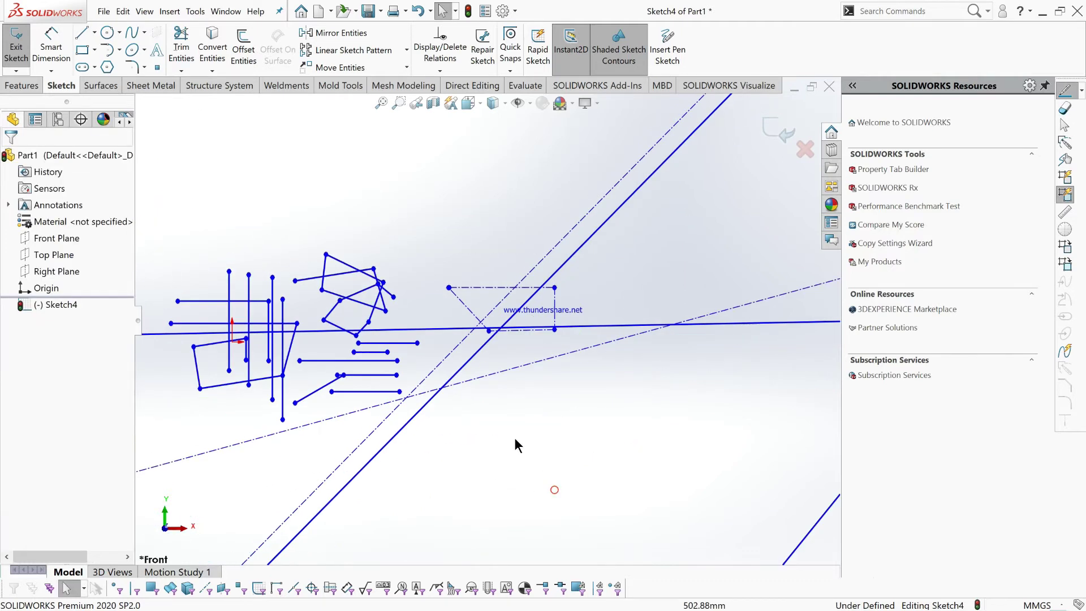
scroll(486, 433, up, 6)
scroll(361, 406, down, 3)
scroll(367, 463, up, 5)
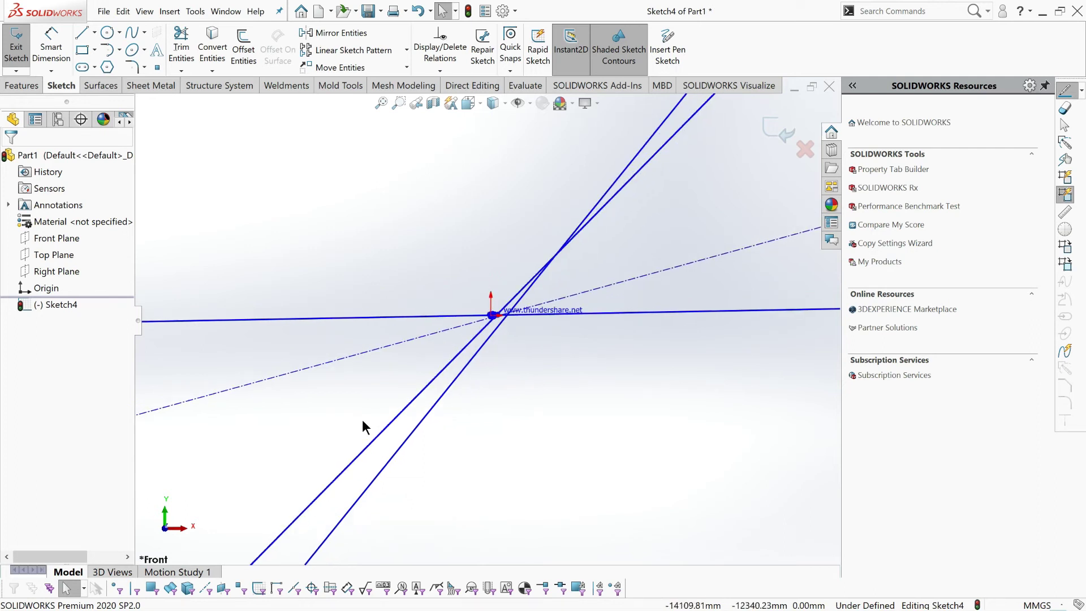
mouse_move(301, 492)
ctrl+middle_down()
mouse_move(477, 307)
mouse_move(632, 201)
mouse_move(515, 289)
ctrl+middle_up()
scroll(519, 291, down, 6)
scroll(519, 291, down, 5)
- Draw a horizontal midpoint line about 59 mm long in the free space below the construction outline
click(82, 32)
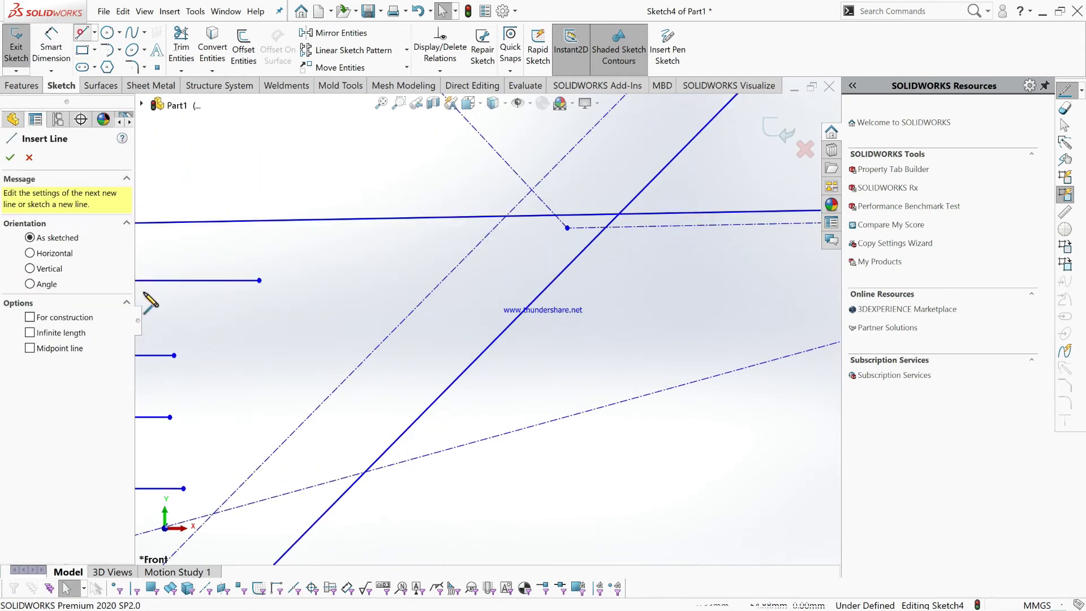
click(30, 348)
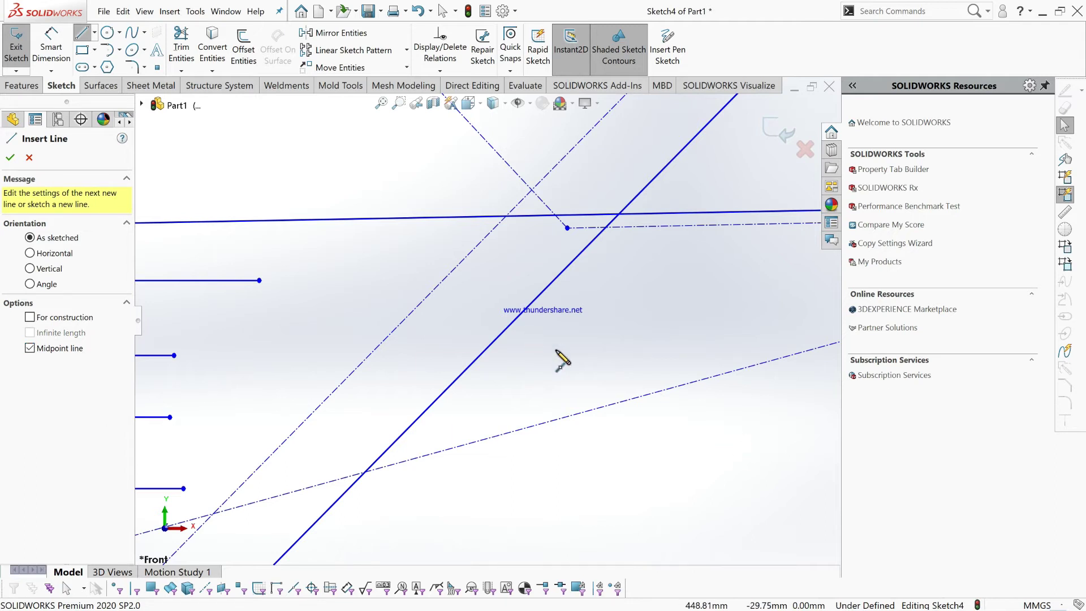
scroll(646, 497, up, 3)
scroll(521, 341, down, 8)
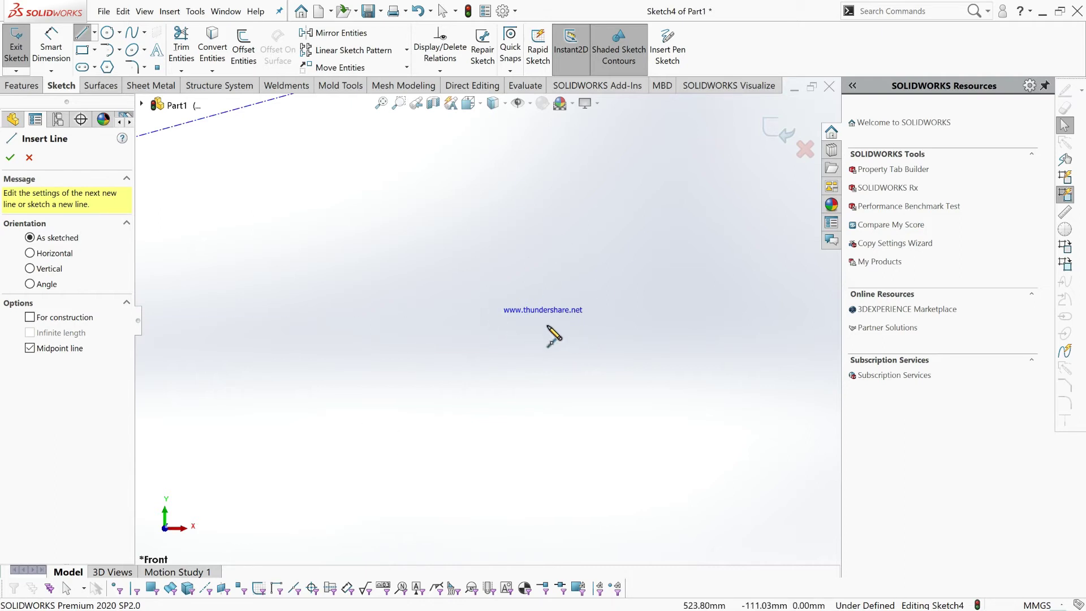
click(520, 310)
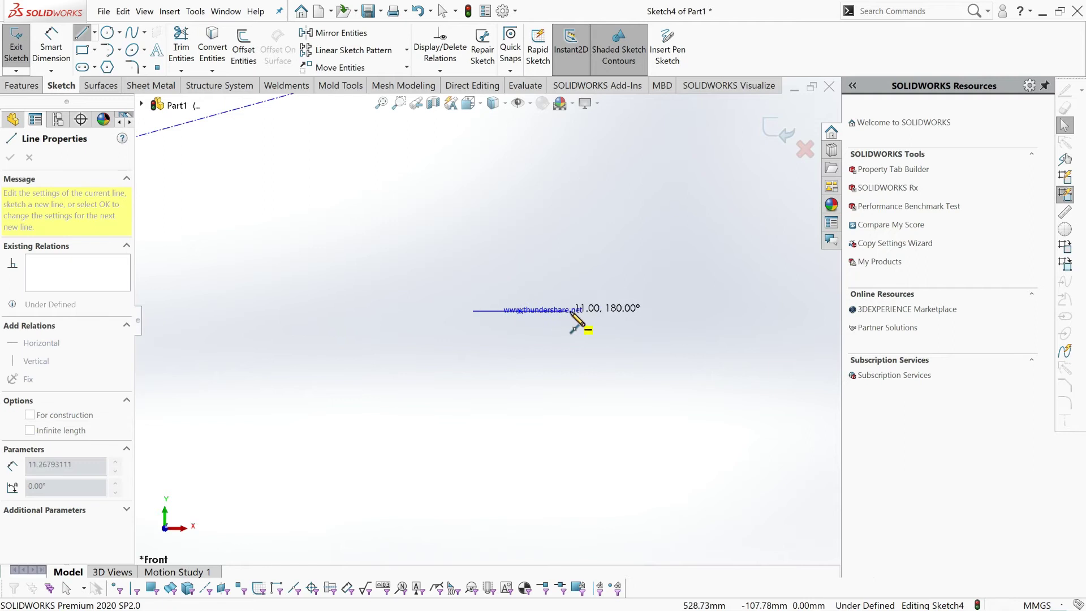
click(628, 309)
drag(628, 309, 677, 309)
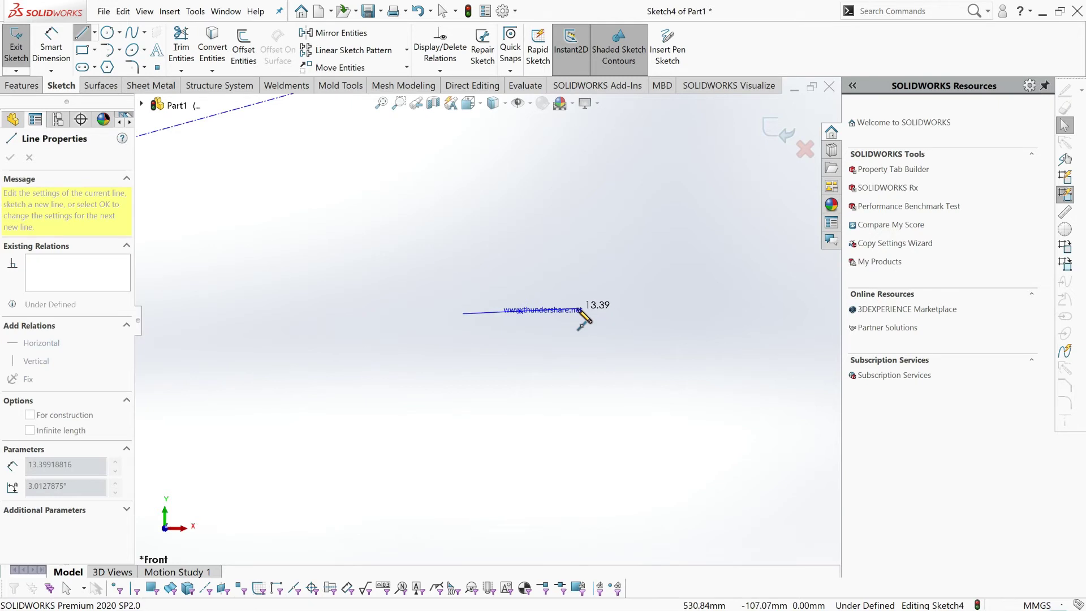
click(648, 310)
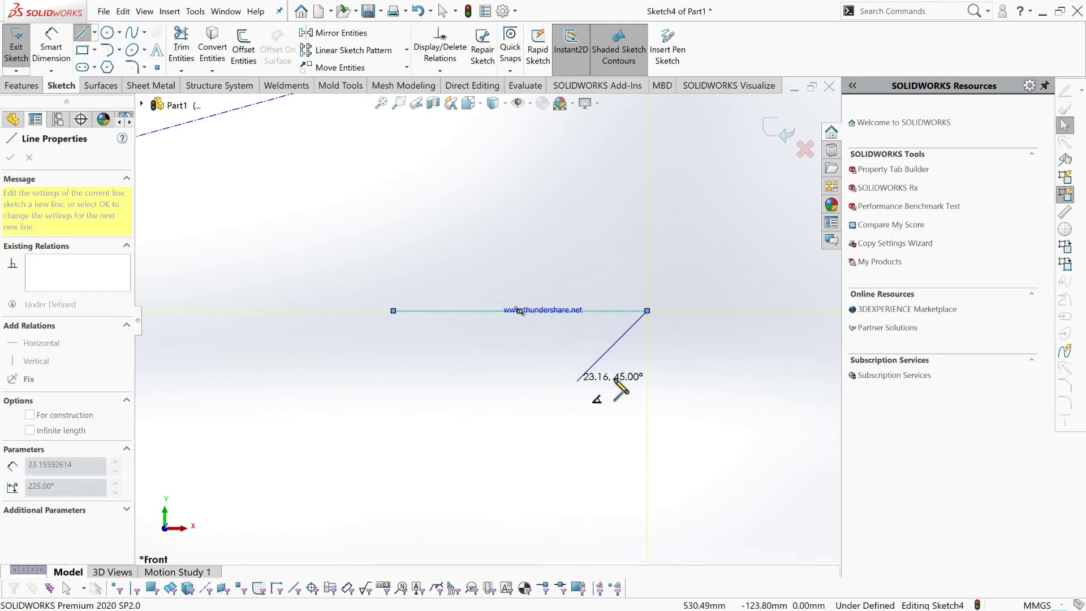
right_click(651, 365)
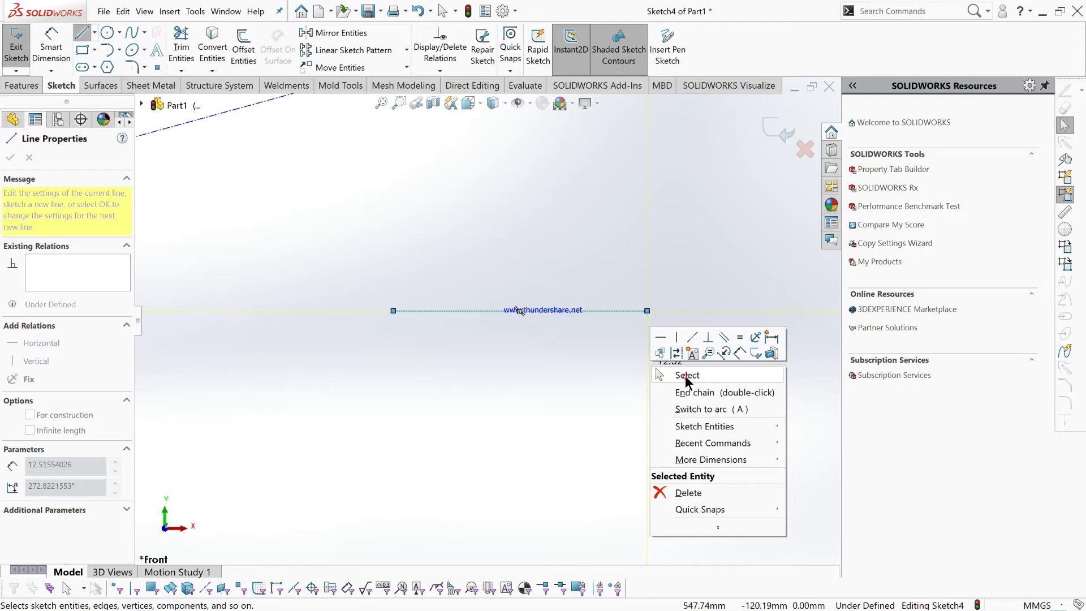
click(686, 376)
- Review the whole sketch, comparing the line chains, horizontal and vertical lines, infinite lines and midpoint line
scroll(486, 303, up, 3)
scroll(487, 303, down, 2)
scroll(340, 282, up, 9)
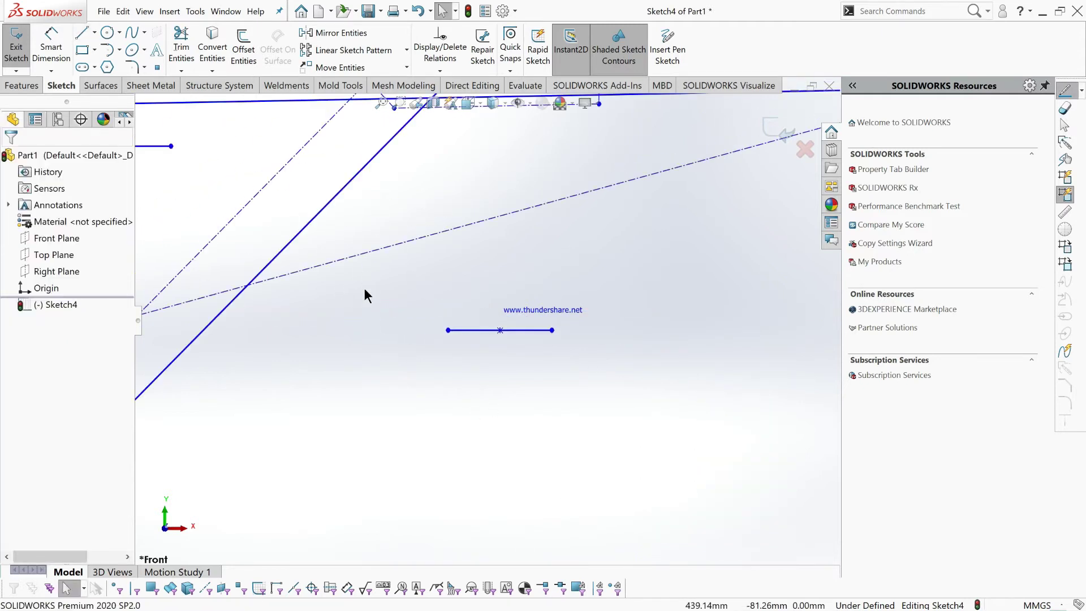
scroll(473, 239, up, 4)
scroll(474, 376, up, 2)
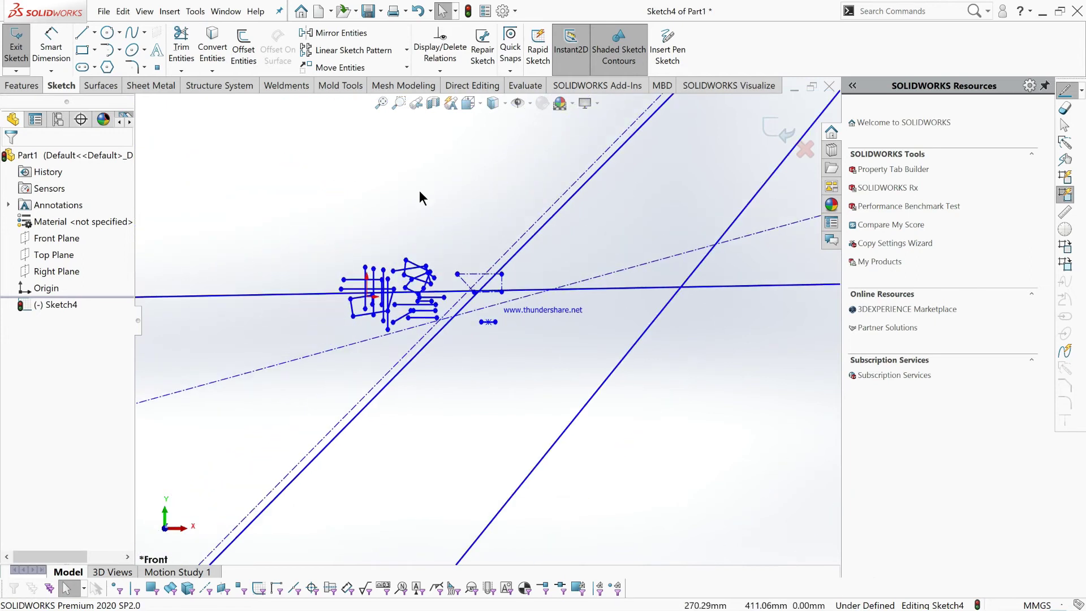
scroll(483, 309, down, 5)
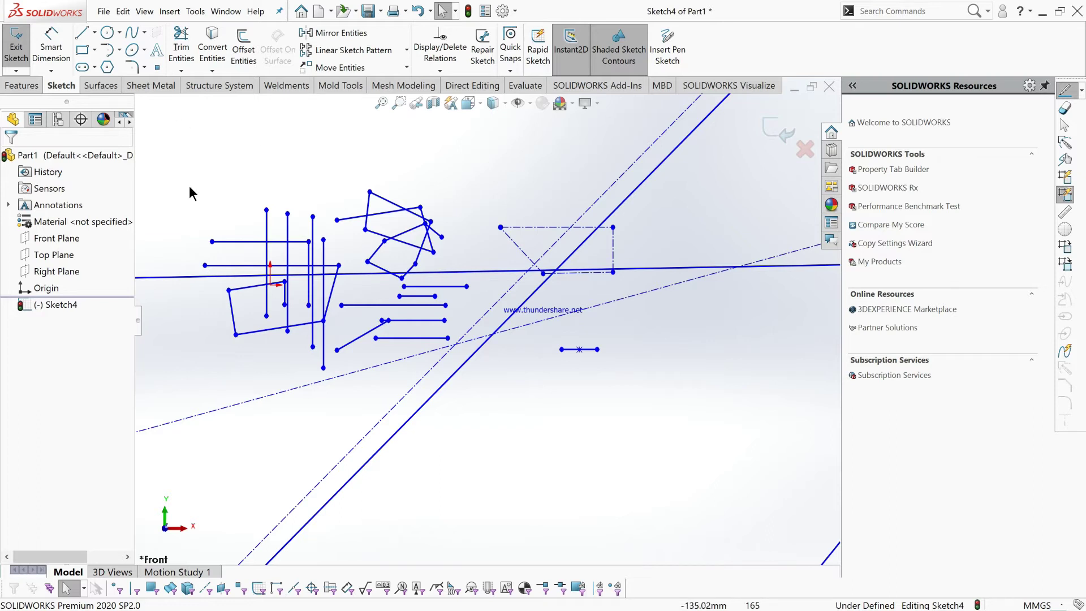
scroll(594, 323, down, 7)
scroll(322, 252, up, 7)
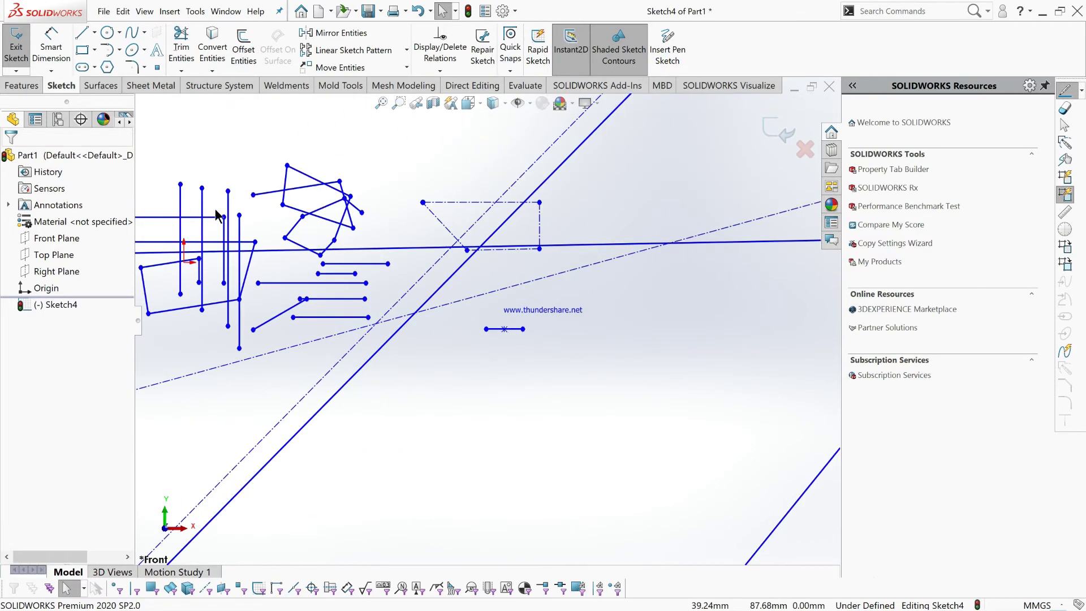
scroll(279, 225, down, 4)
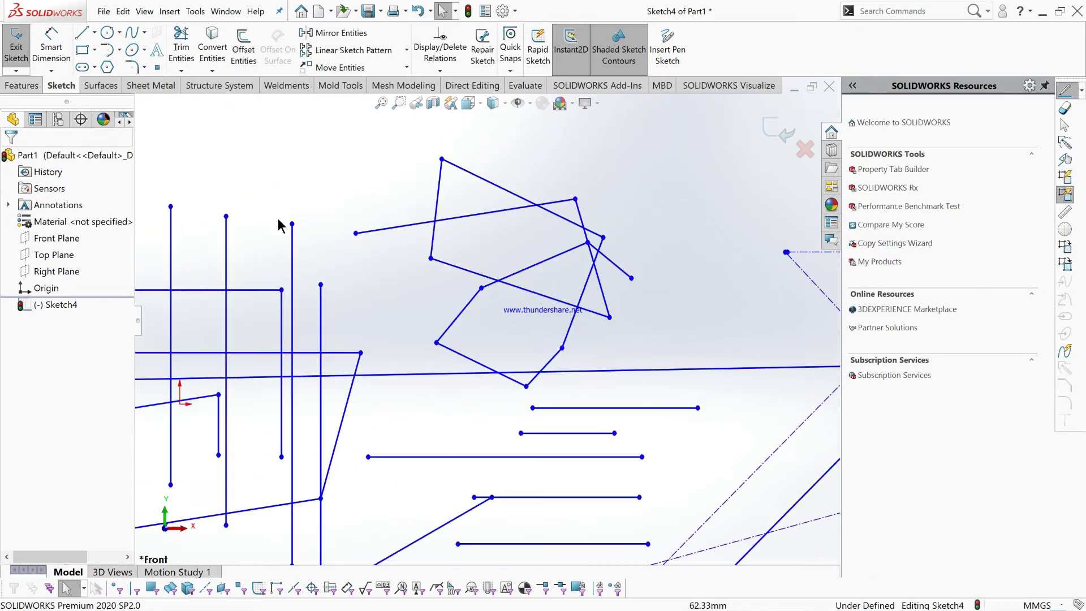
- Move the lower-right vertex of the crossing line chain inward, just above the nearly horizontal infinite line
drag(563, 349, 518, 336)
click(556, 351)
click(559, 363)
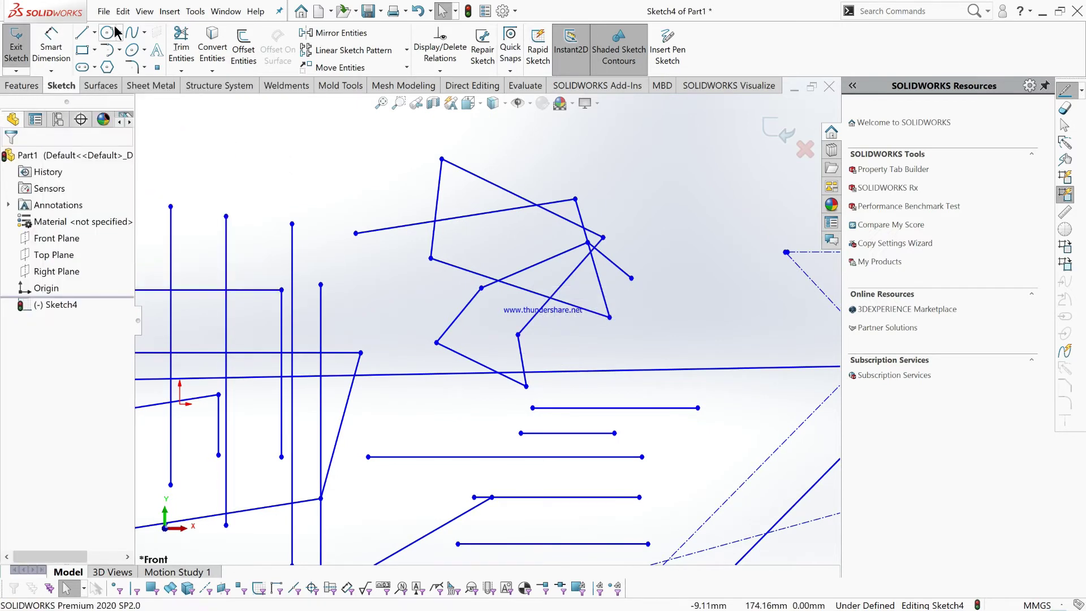
- Add an aligned Smart Dimension to the length of the crossing chain's upper slanted line, keeping its drawn value
click(51, 53)
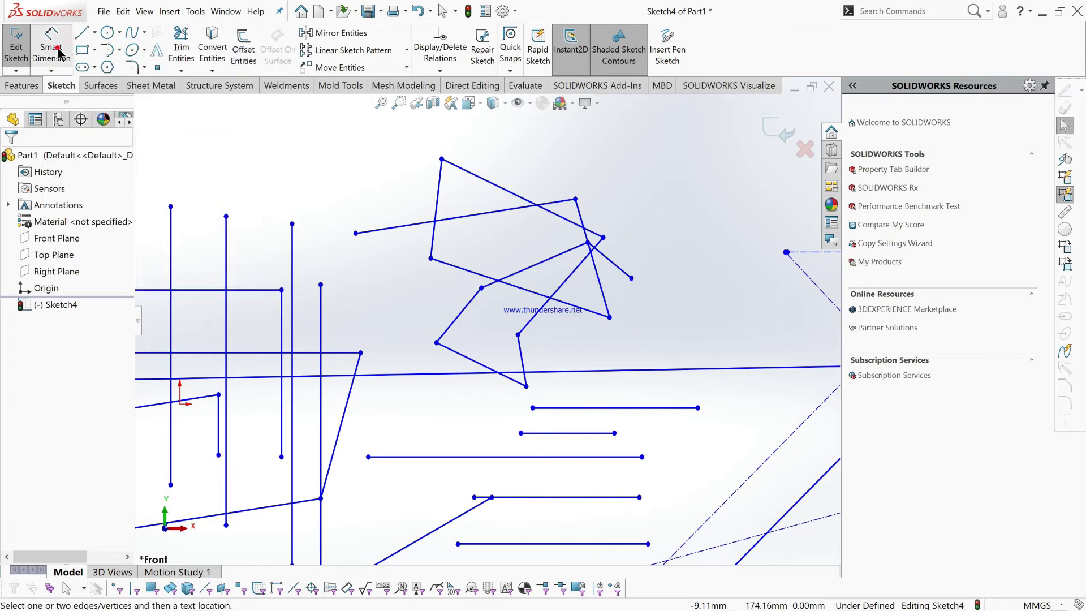
click(511, 209)
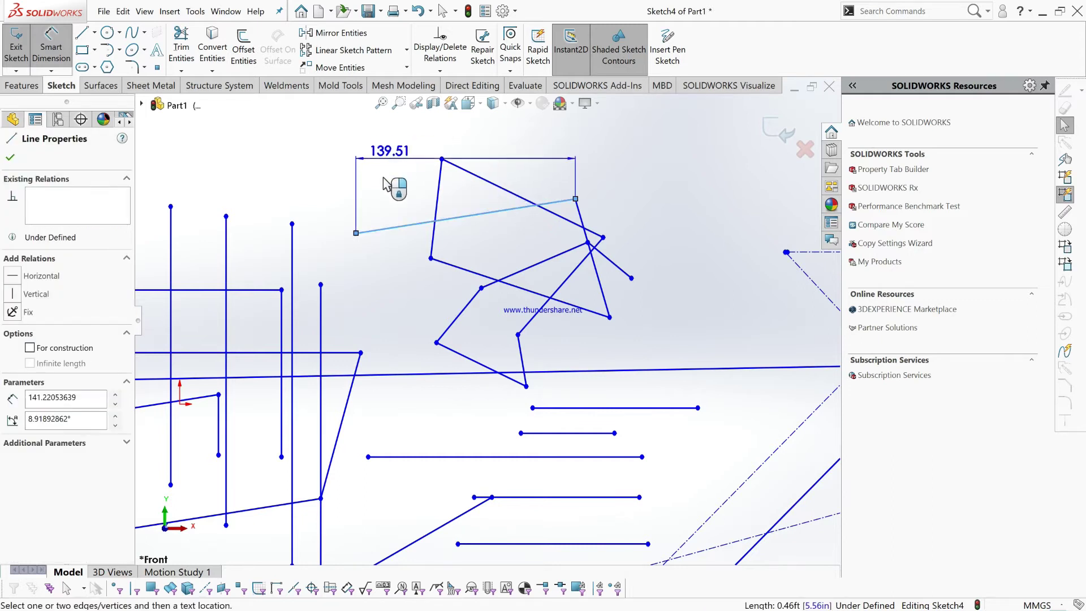
click(368, 209)
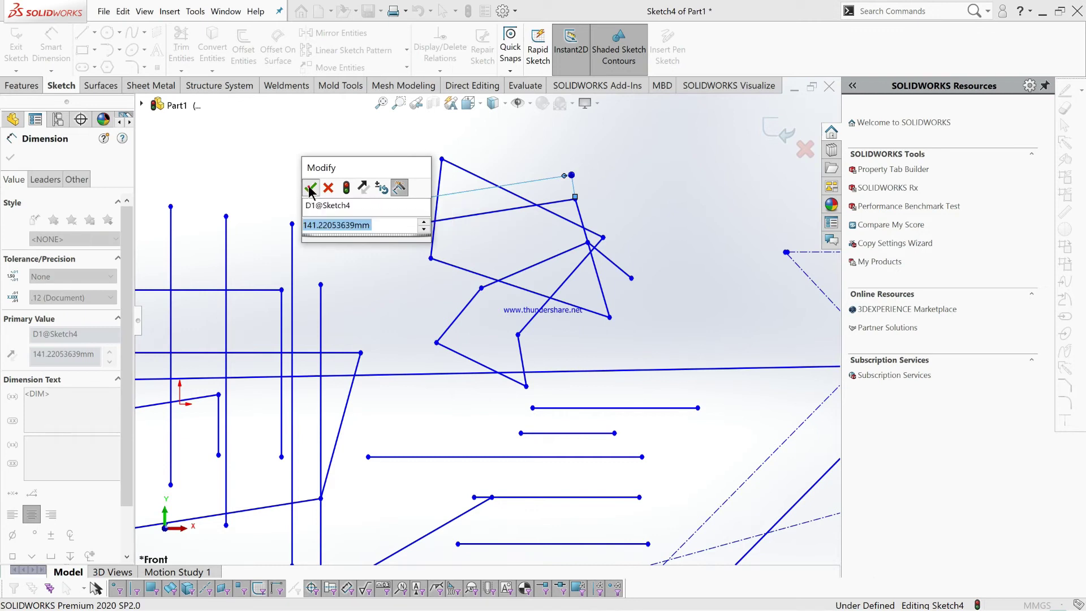
click(310, 188)
- Dimension the midpoint line's length, placing the dimension below it and keeping its drawn value
scroll(619, 396, up, 3)
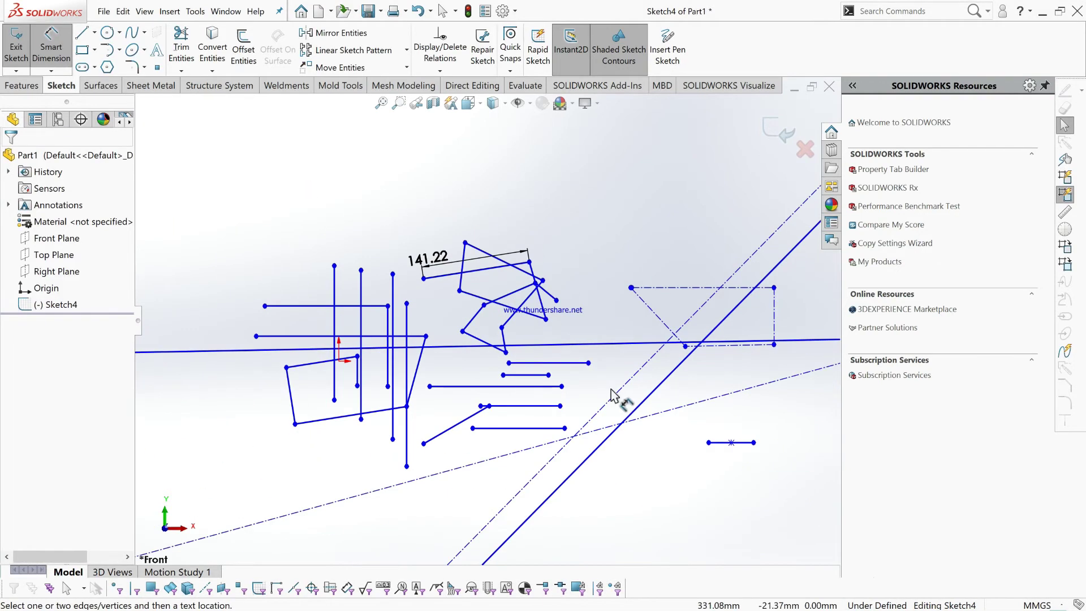
click(749, 450)
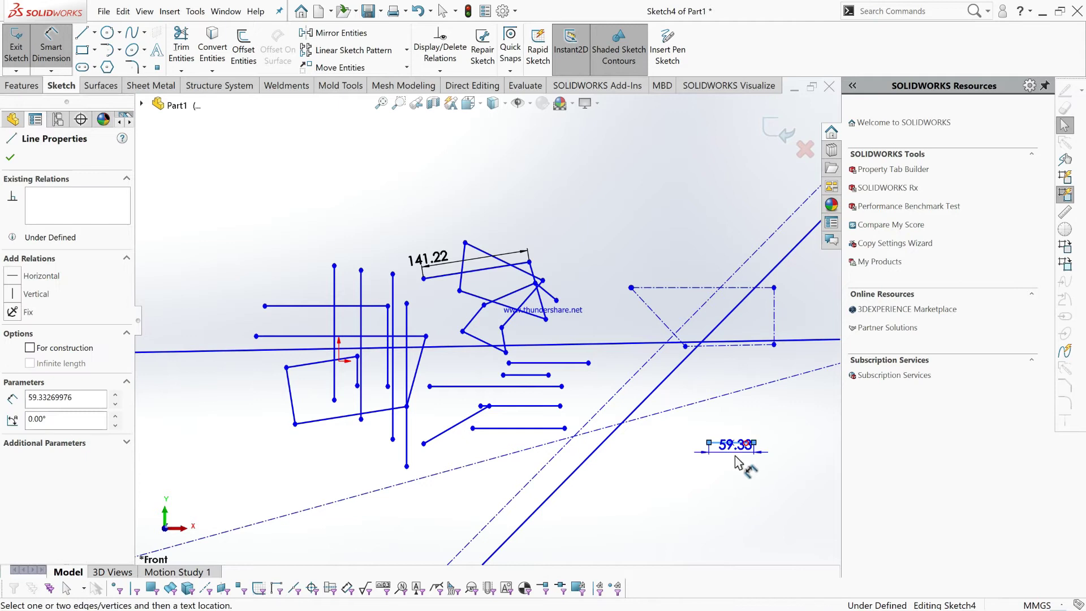
click(734, 474)
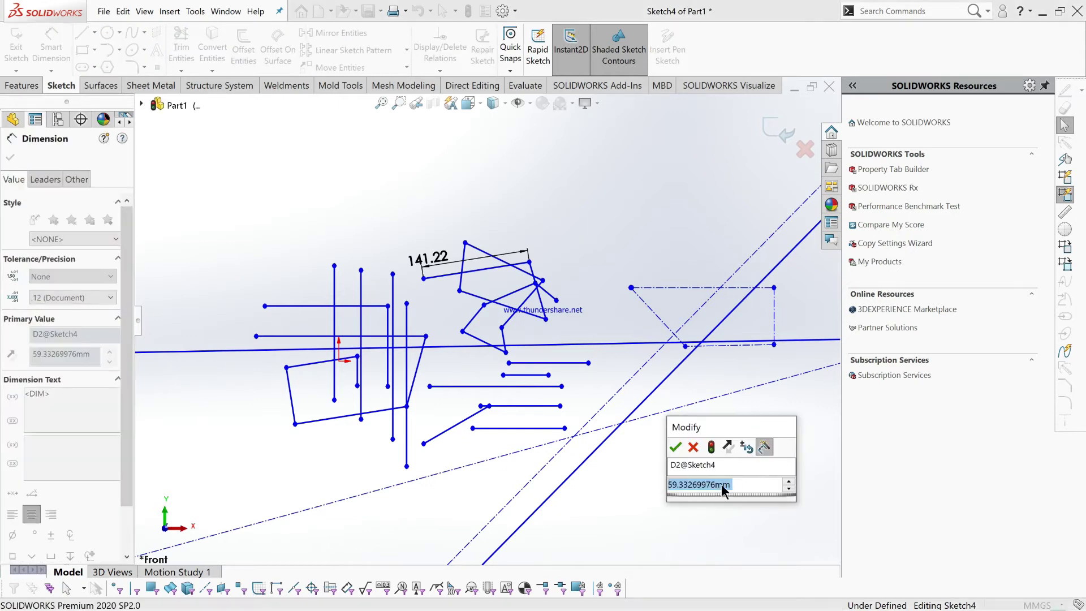
click(677, 448)
click(663, 499)
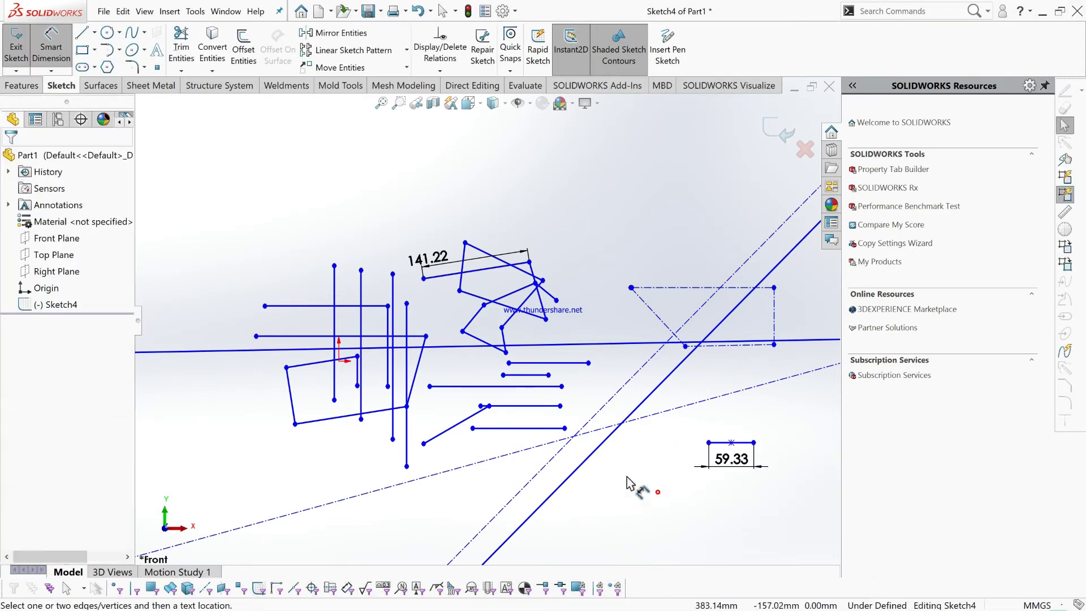
- Dimension the angle between the uppermost of the stacked horizontal lines and the nearly horizontal infinite line
scroll(524, 356, down, 3)
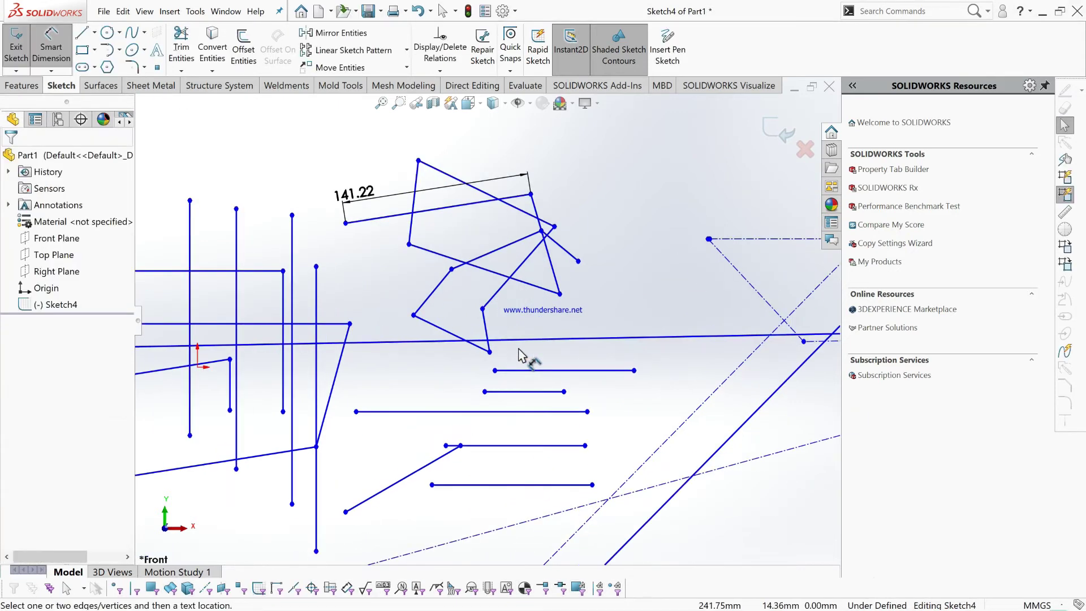
click(577, 374)
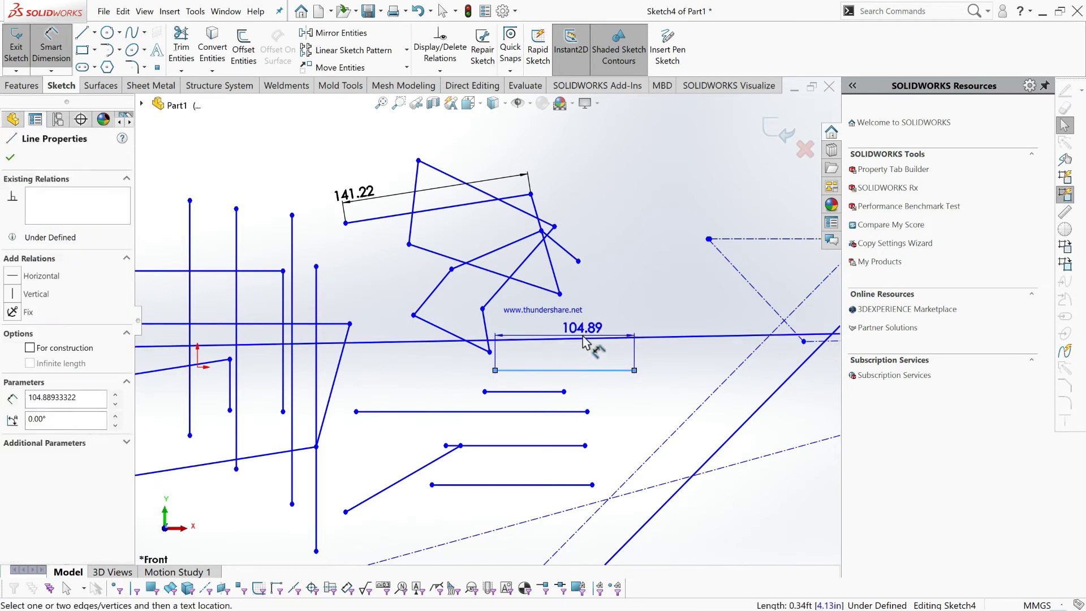
click(583, 338)
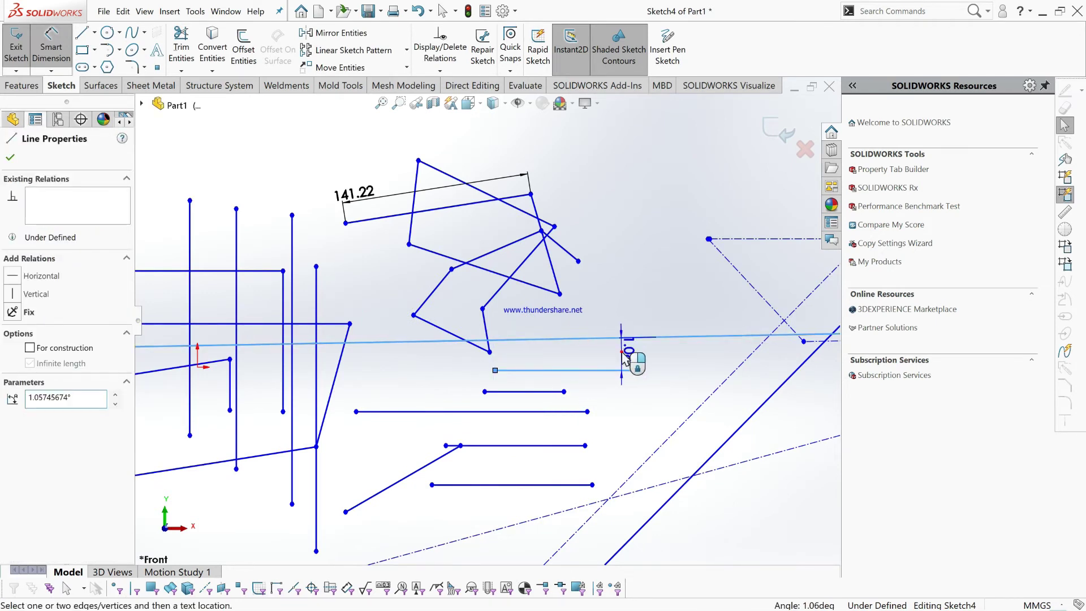
click(619, 355)
click(566, 333)
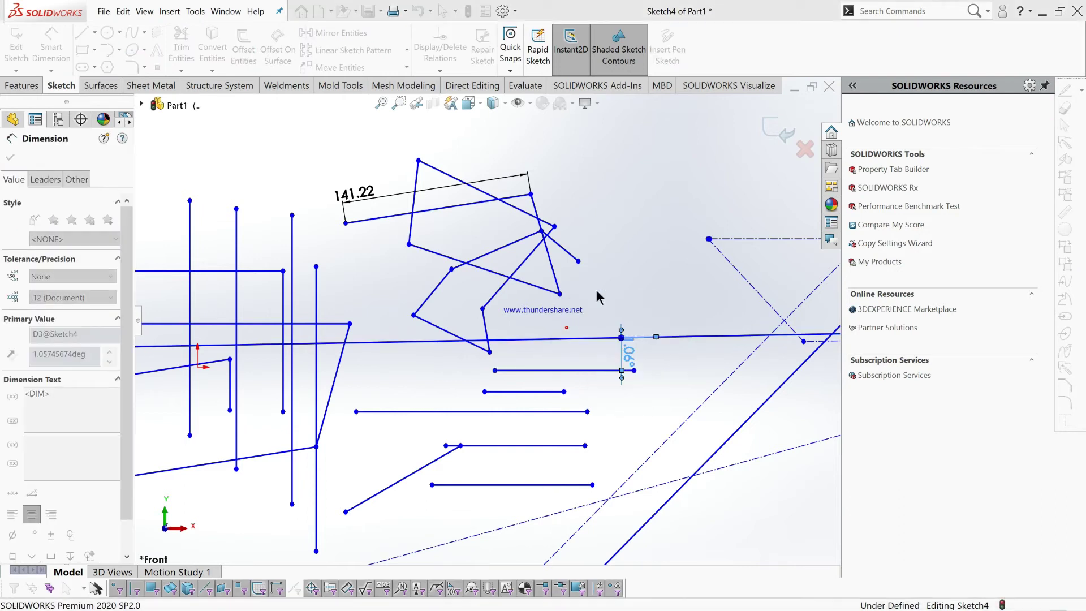
click(506, 333)
scroll(499, 325, down, 4)
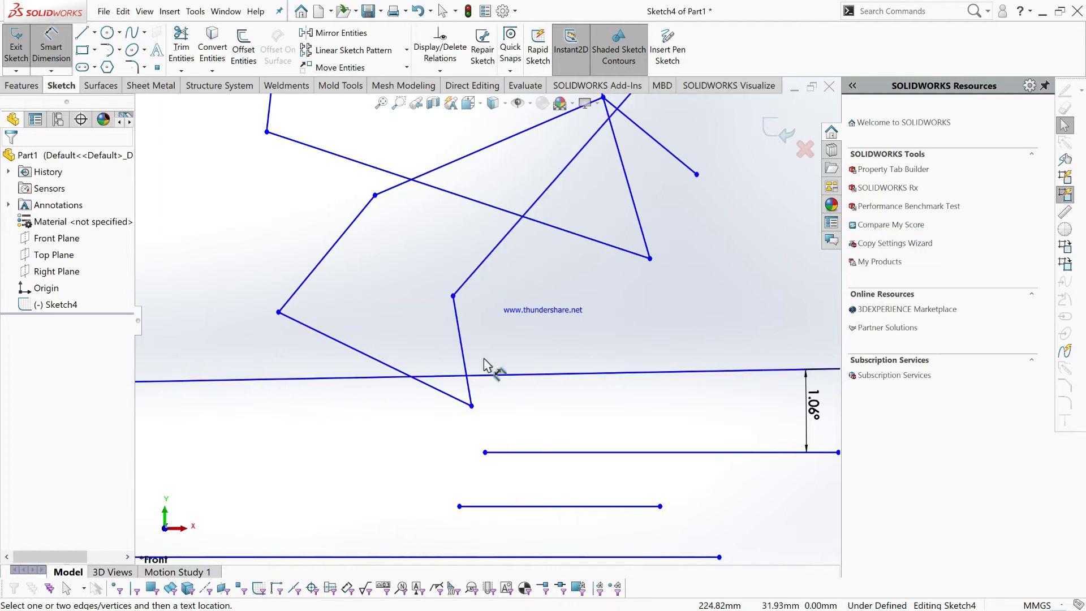
- Dimension the angle between the nearly horizontal infinite line and the crossing chain's long slanted line above it, keeping its drawn value
click(495, 375)
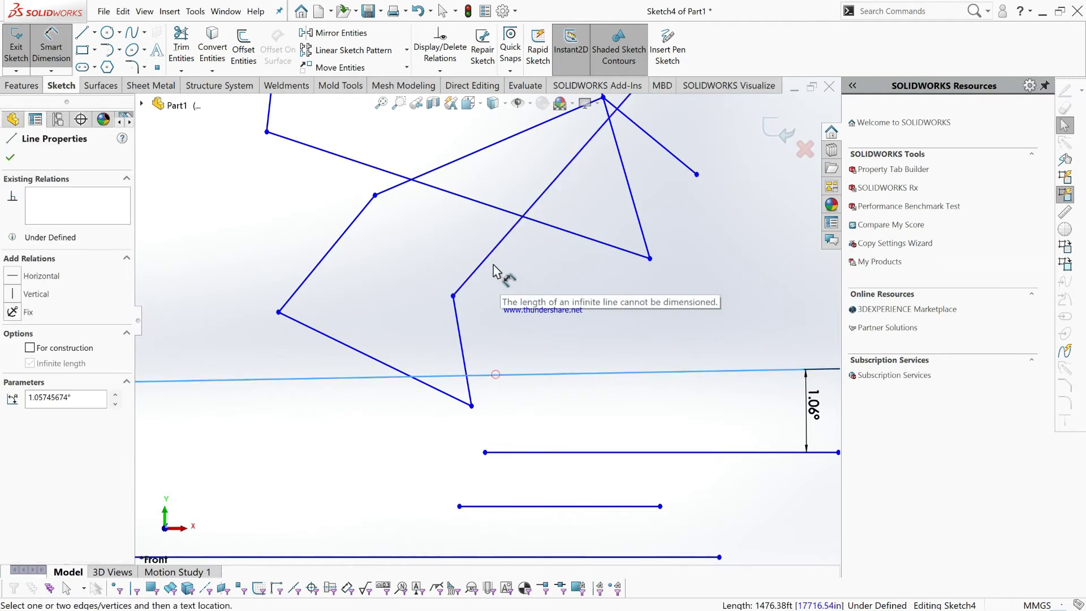
click(486, 263)
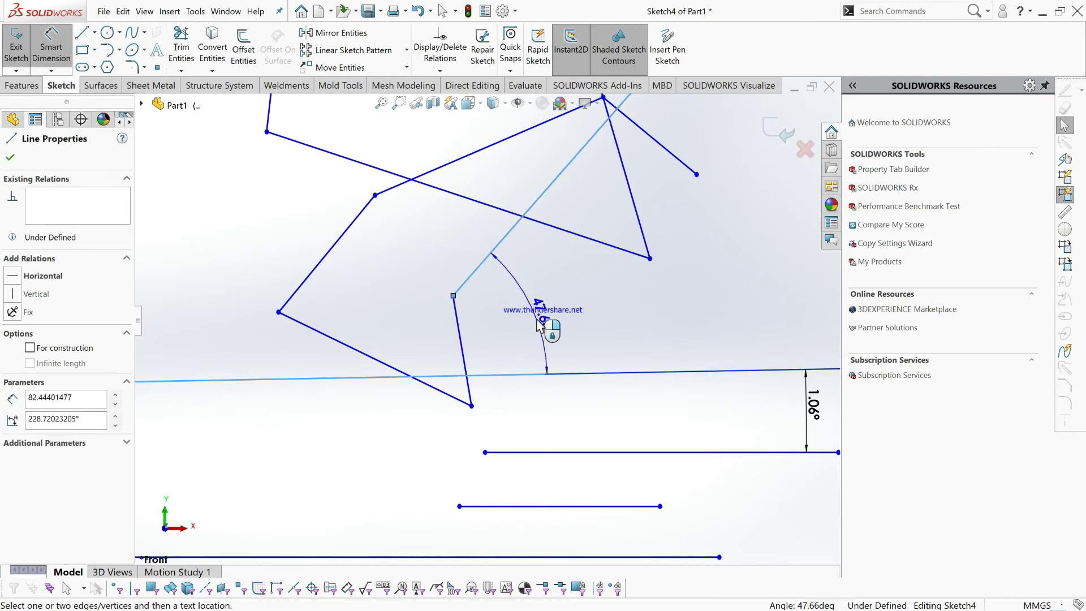
click(557, 310)
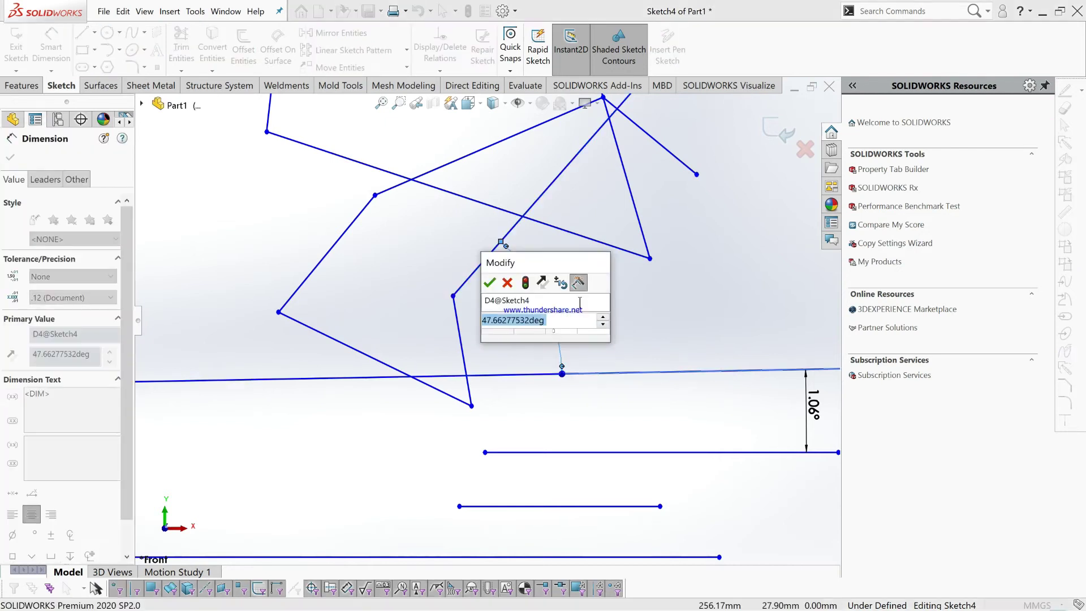
click(490, 282)
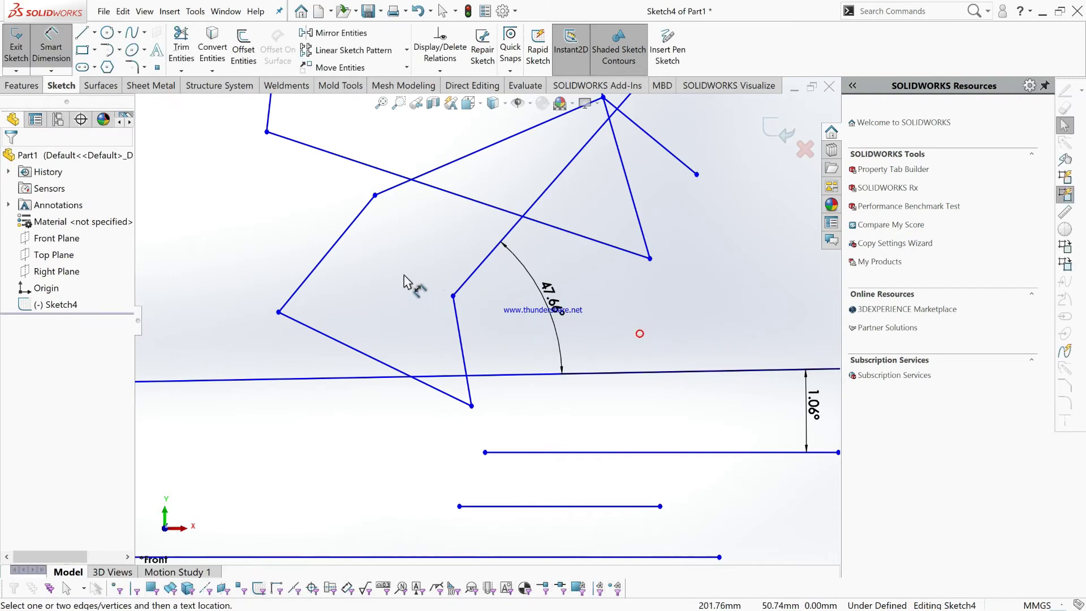
- Dimension the small angle between the chain's two nearly parallel slanted lines, keep its drawn value, and exit Smart Dimension
click(350, 225)
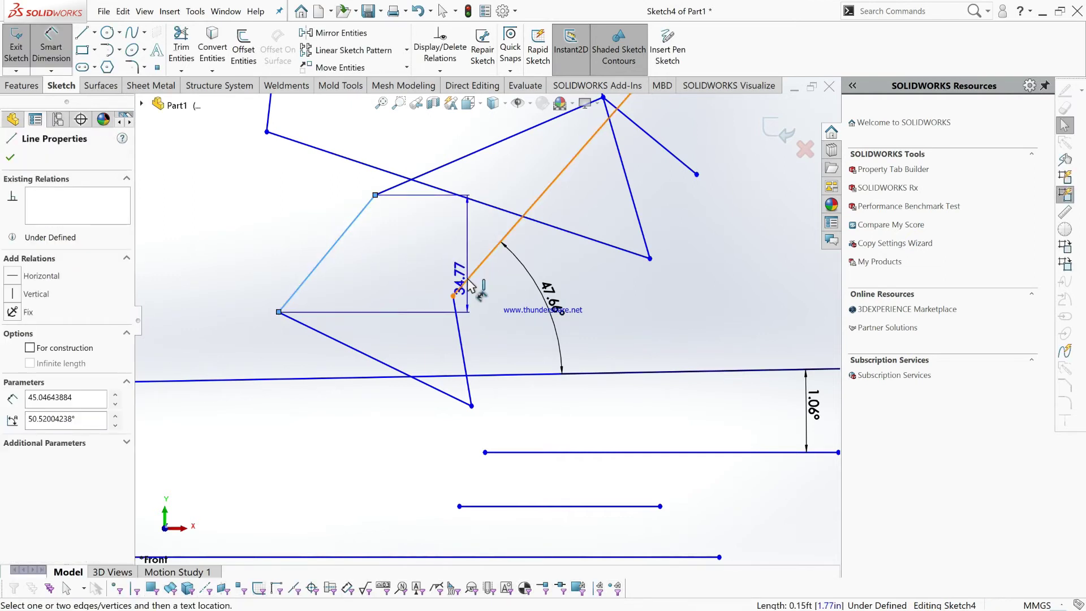
click(469, 283)
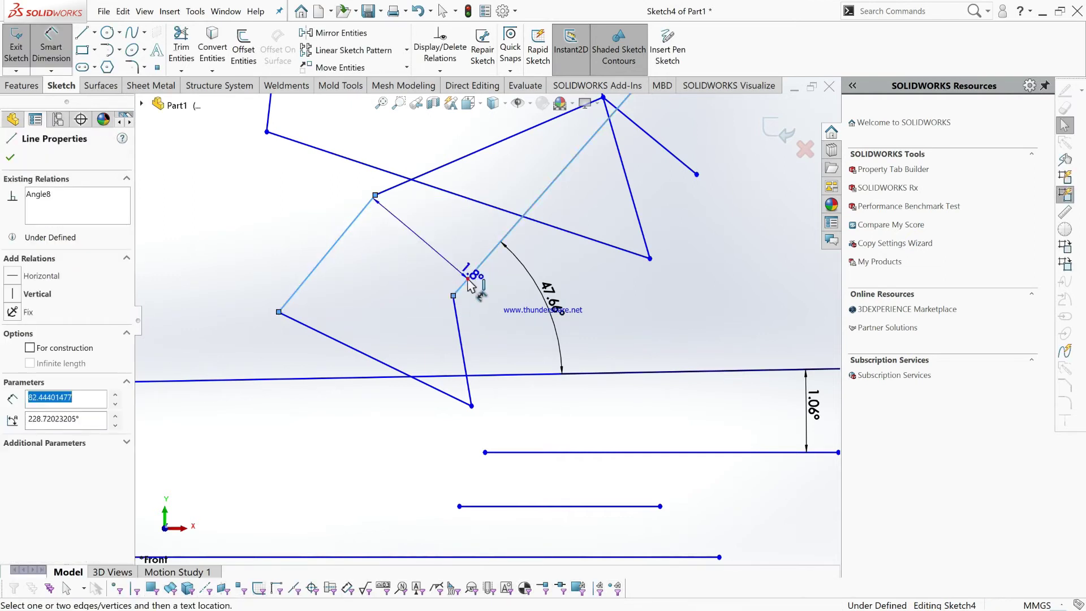
click(436, 241)
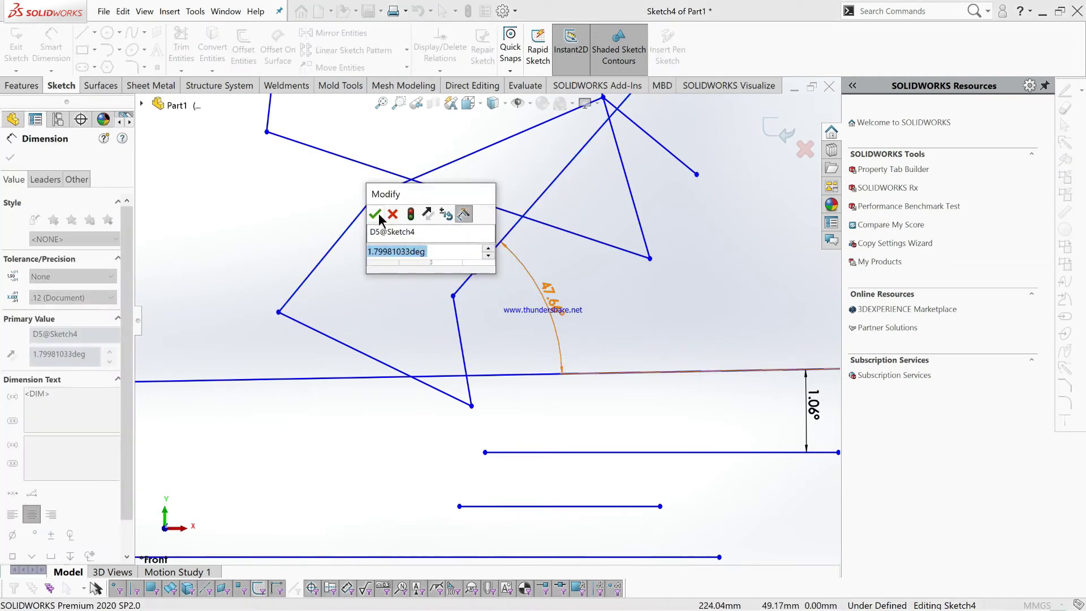
click(375, 215)
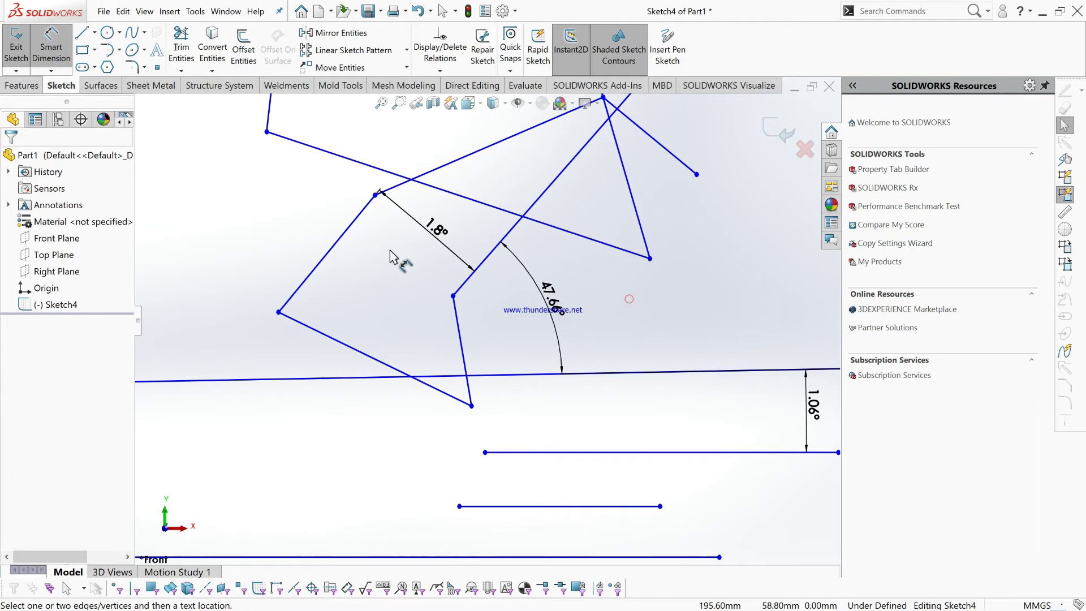
scroll(421, 445, up, 3)
scroll(425, 439, up, 1)
scroll(455, 393, up, 1)
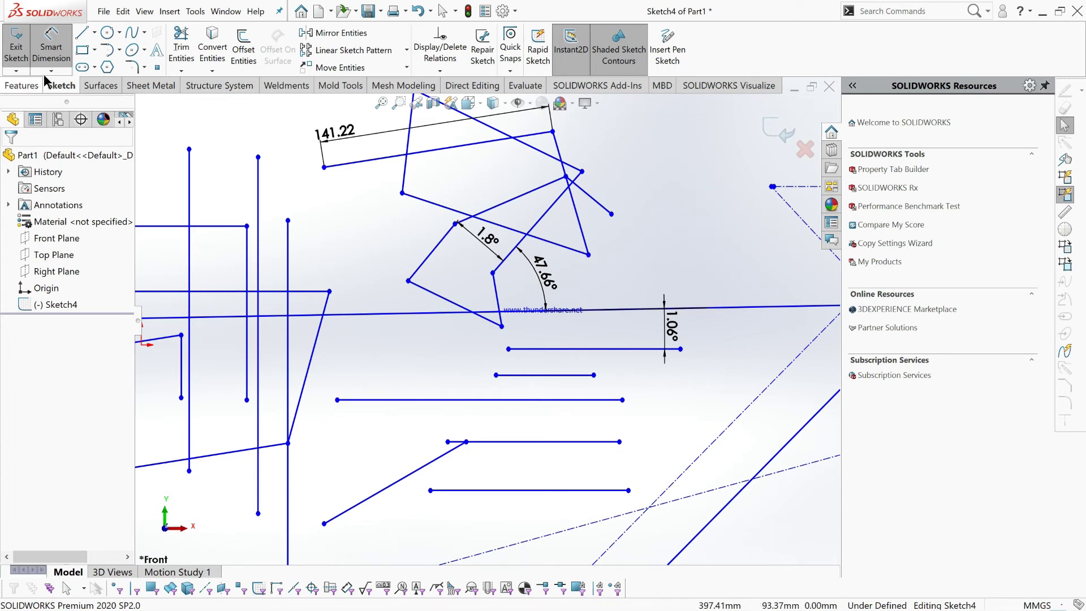
click(52, 47)
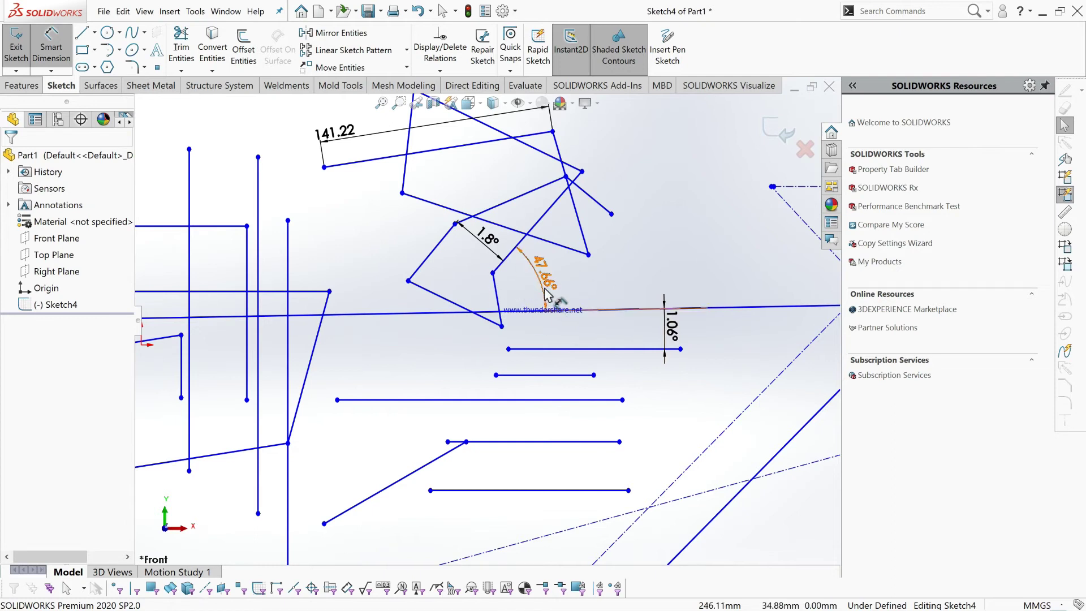
click(51, 47)
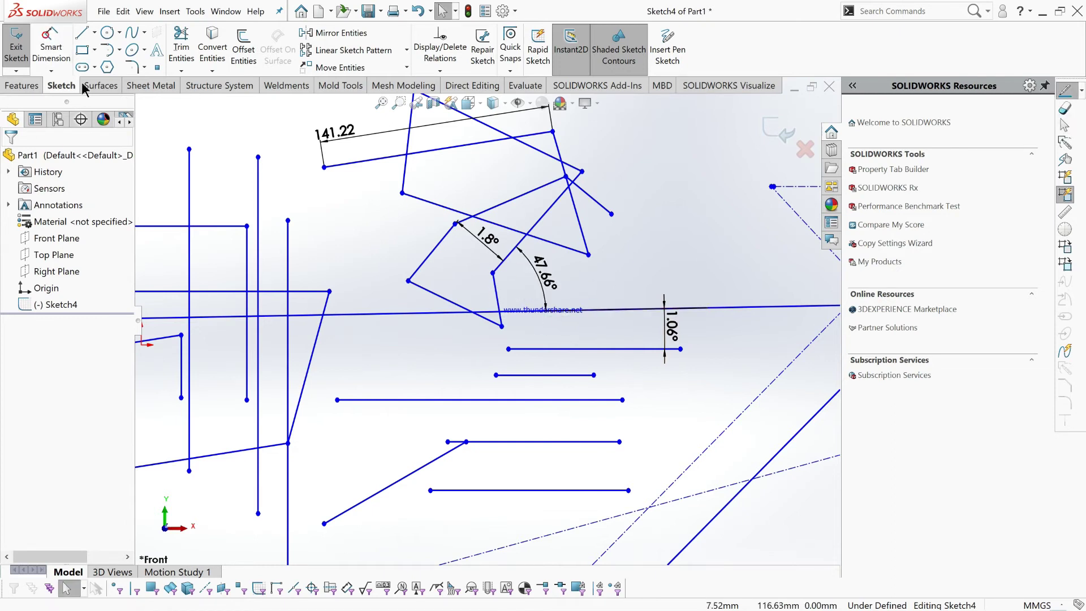
- Set the angle dimension between the chain's two nearly parallel slanted lines to exactly 1.8 degrees
scroll(518, 258, down, 4)
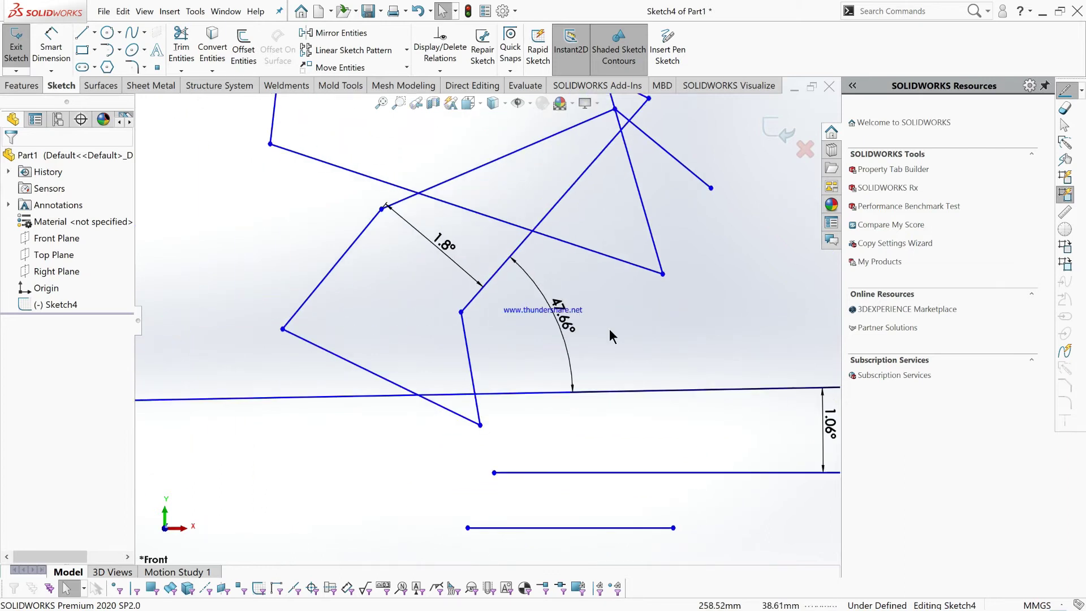
scroll(486, 321, up, 3)
scroll(490, 295, down, 4)
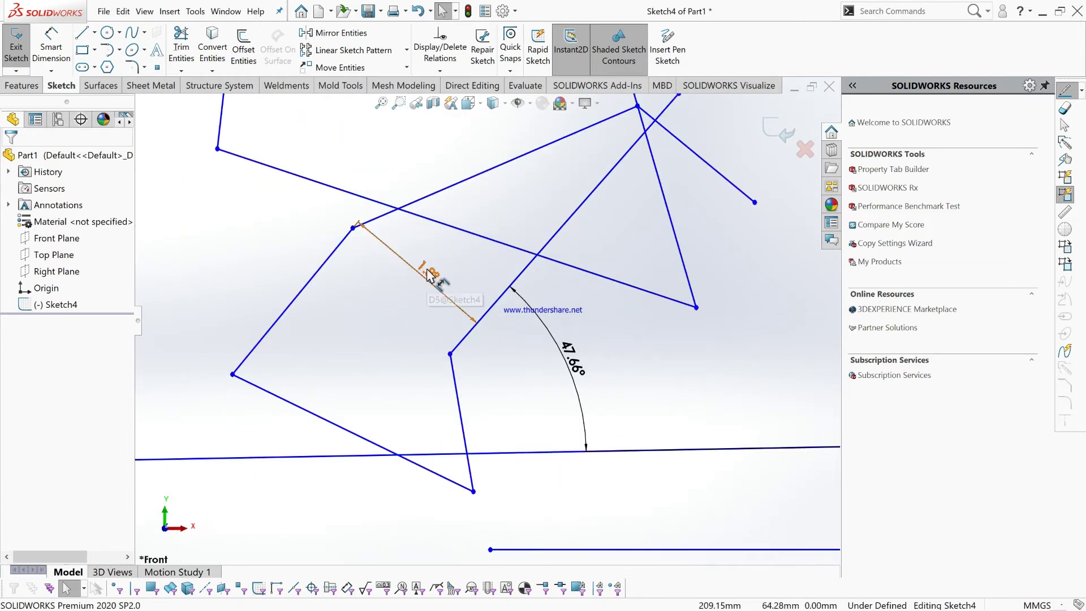
double_click(440, 290)
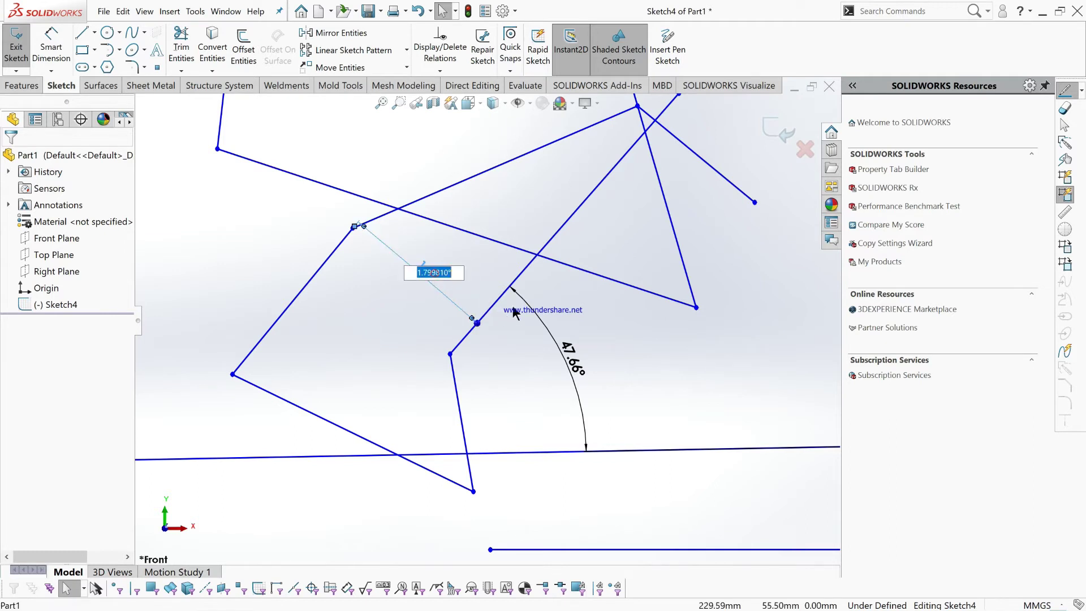
click(684, 351)
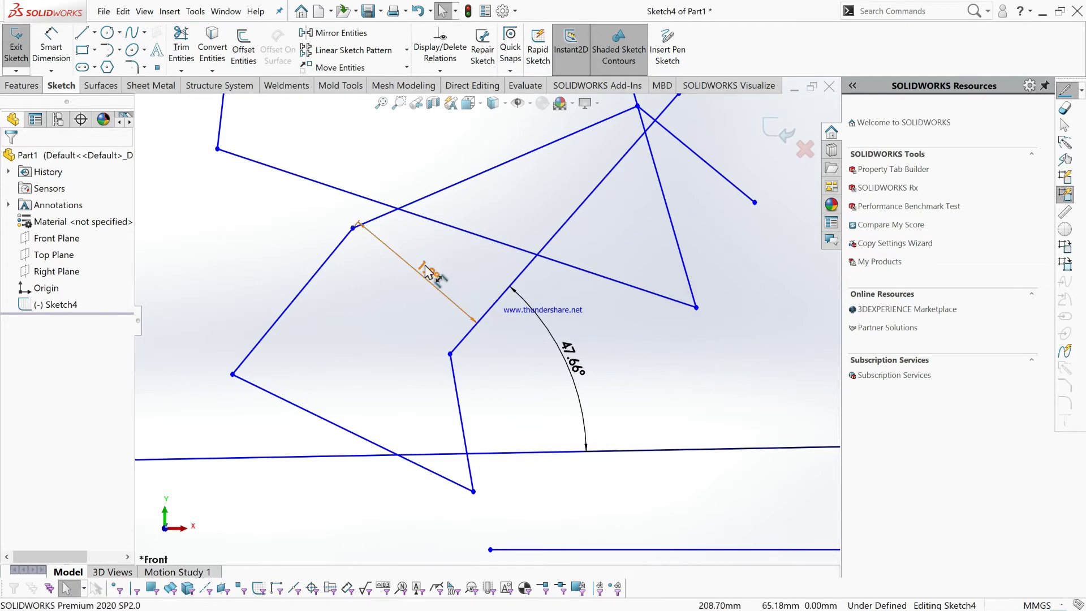
double_click(437, 280)
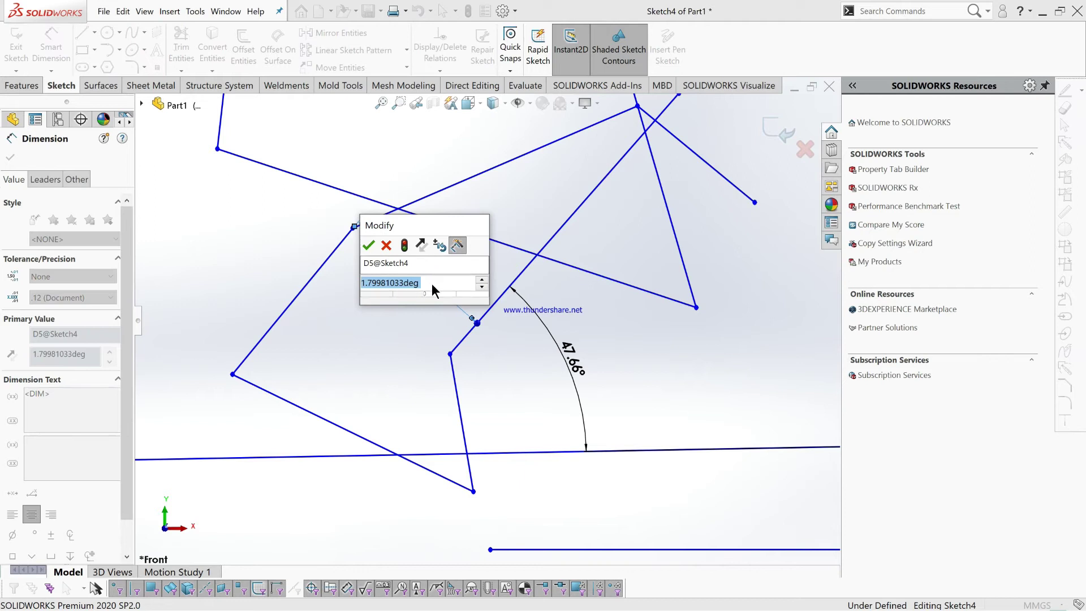
text(1.8)
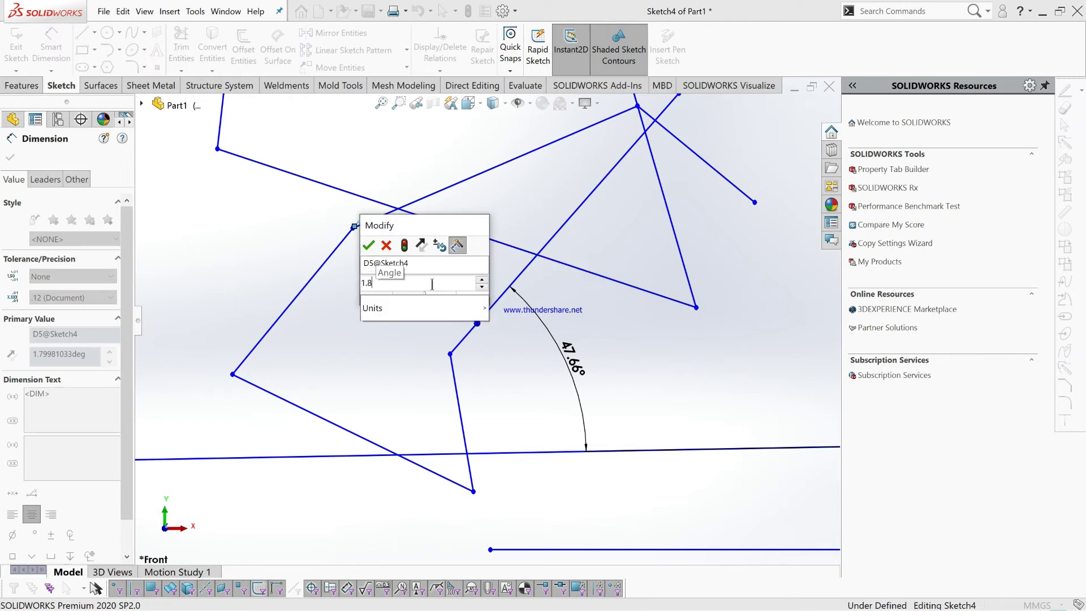
click(369, 245)
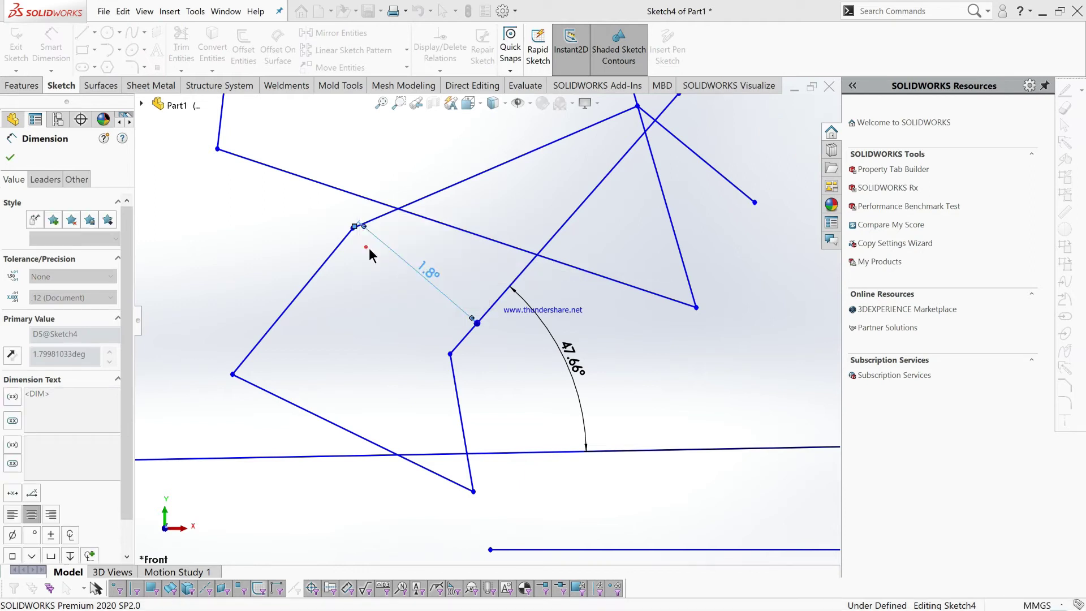
click(617, 366)
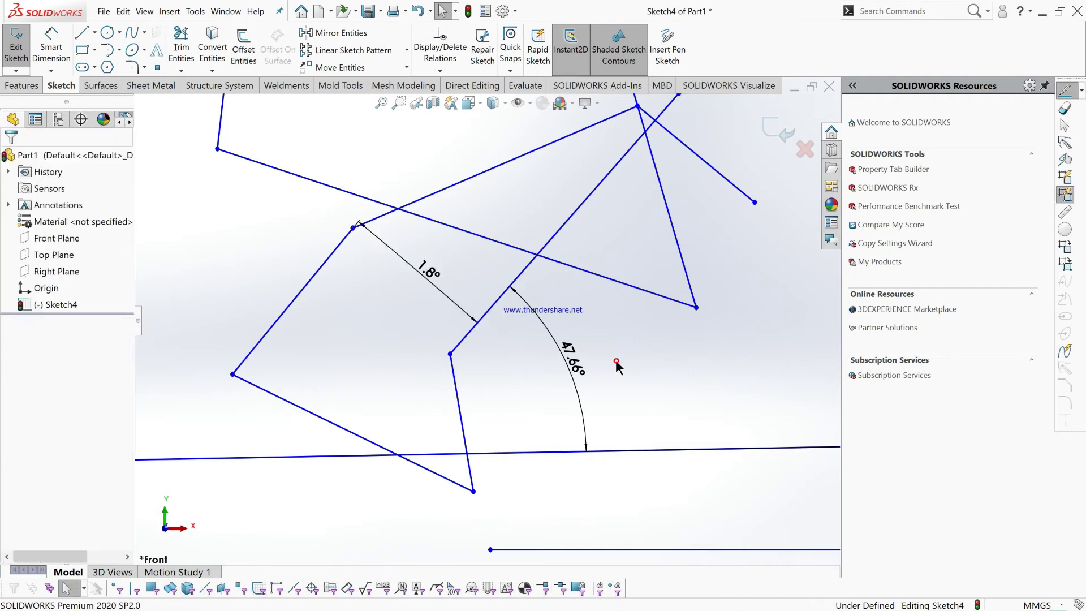
- Set the angle between the two nearly parallel slanted lines to 2 degrees and reposition its dimension between them
double_click(430, 270)
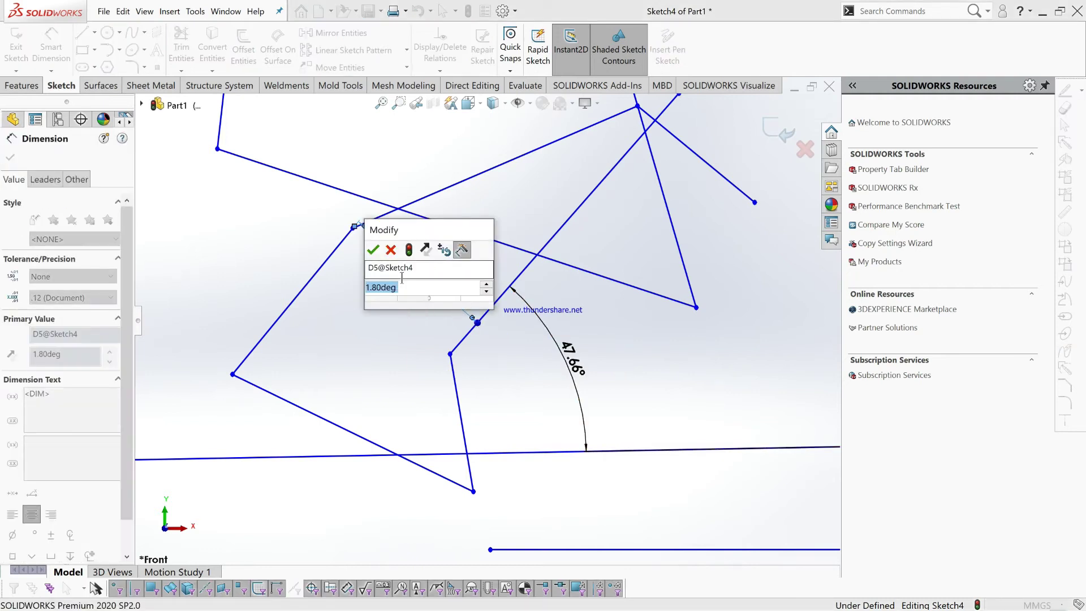
text(2)
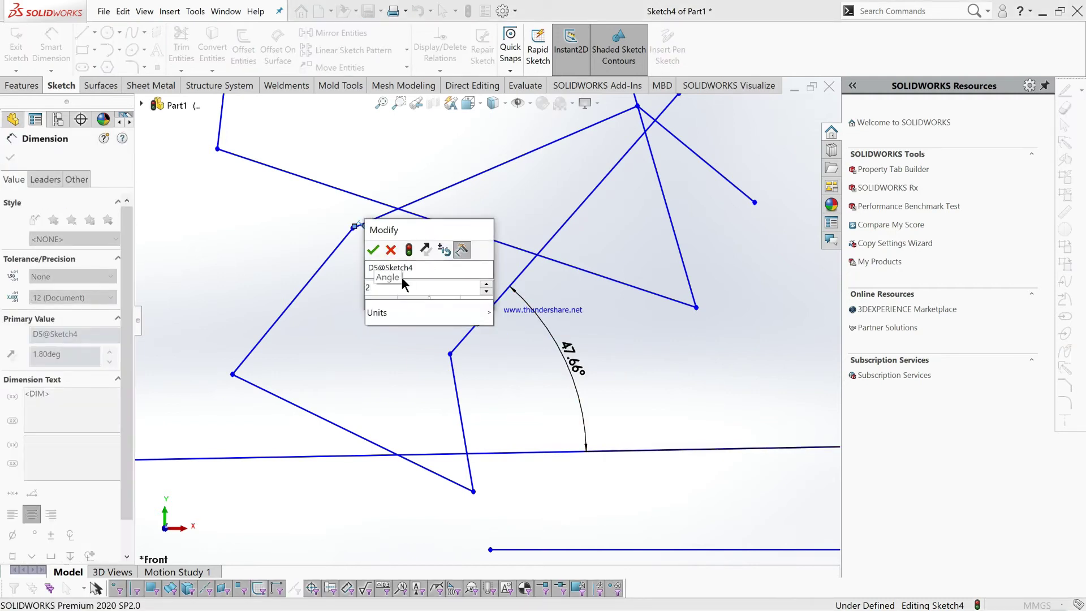
click(373, 249)
click(639, 349)
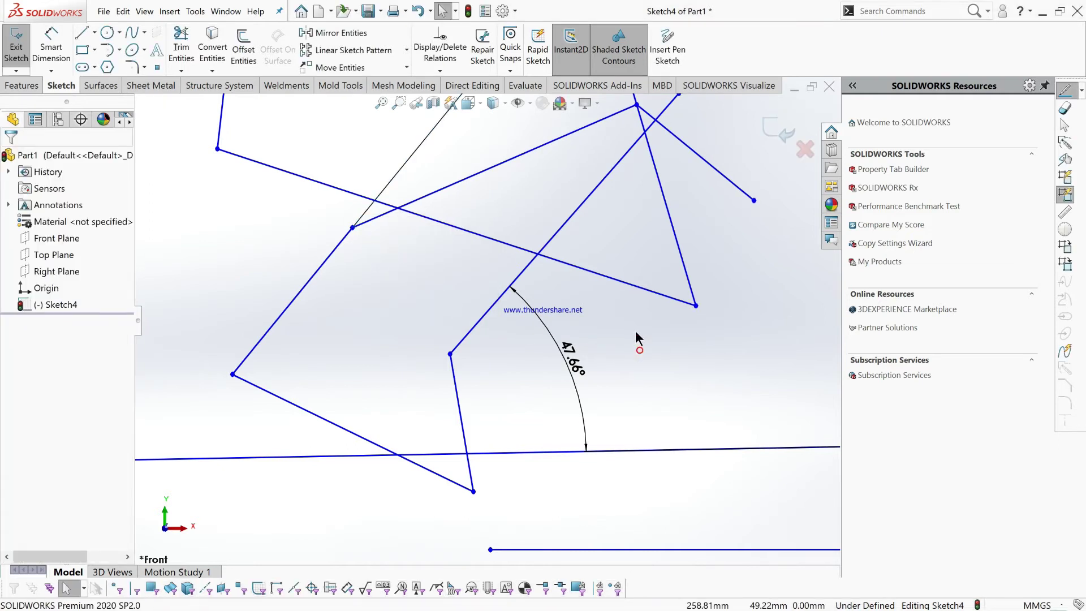
scroll(636, 339, up, 2)
scroll(636, 340, up, 3)
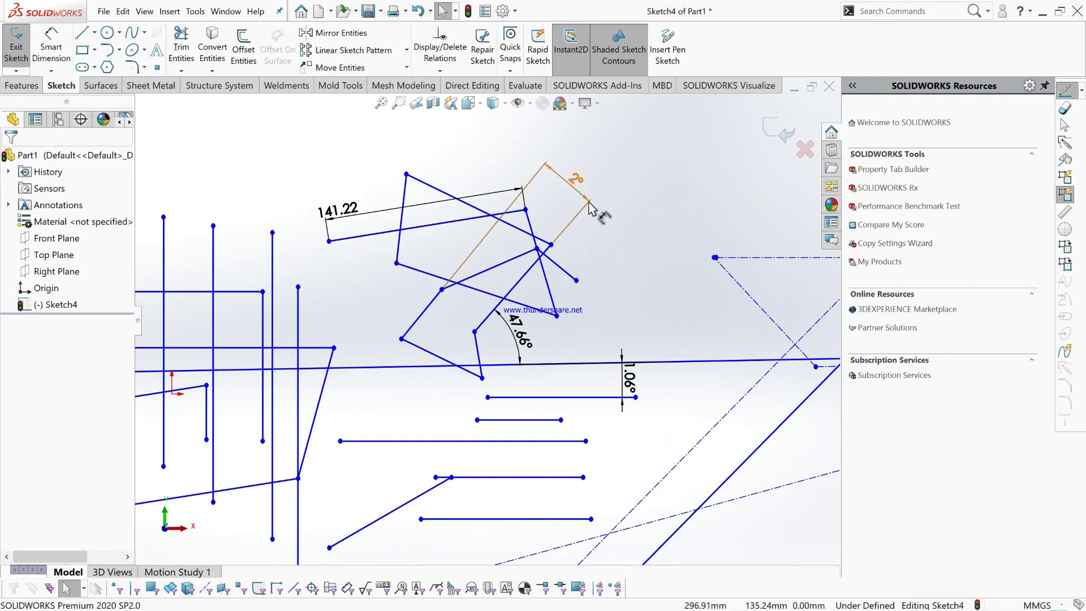
drag(481, 293, 475, 310)
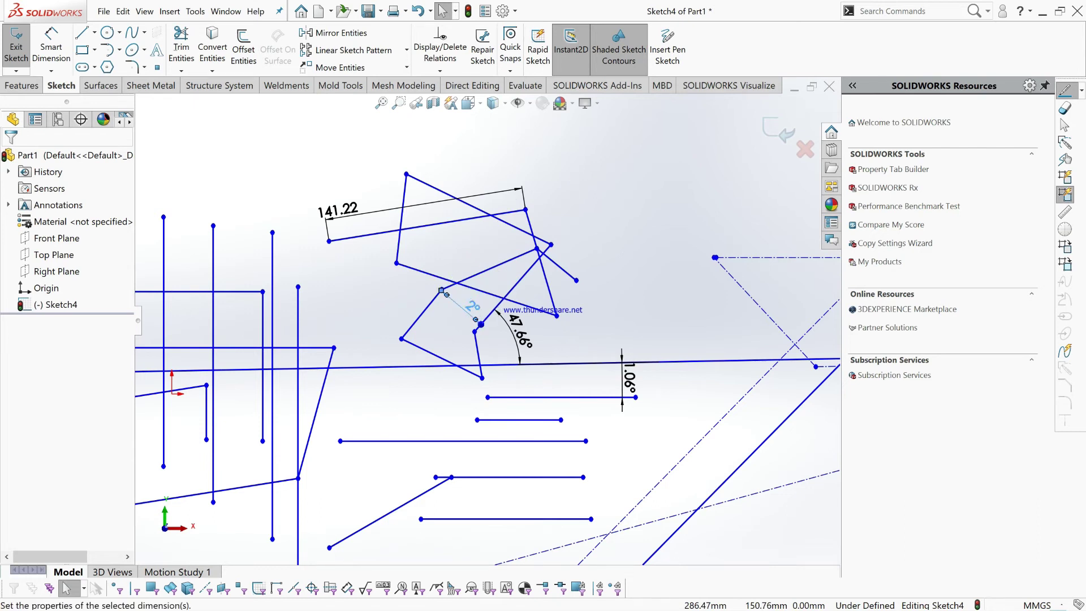
- Set the angle between the long slanted line and the infinite line to 30 degrees, and place its dimension within the opening between them
scroll(494, 326, down, 4)
click(542, 340)
click(636, 396)
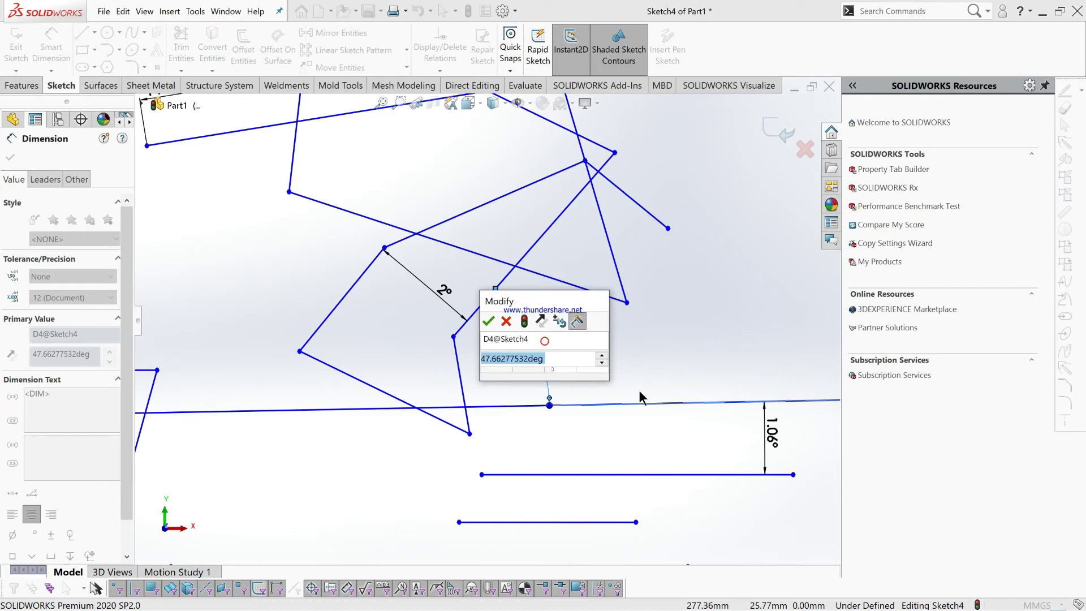
text(30)
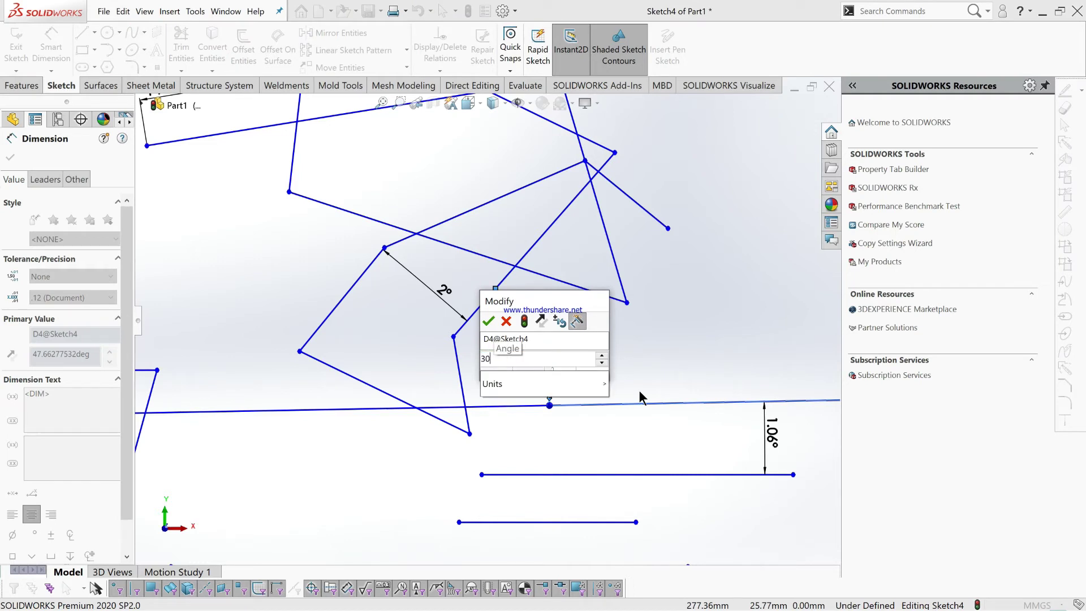
click(484, 327)
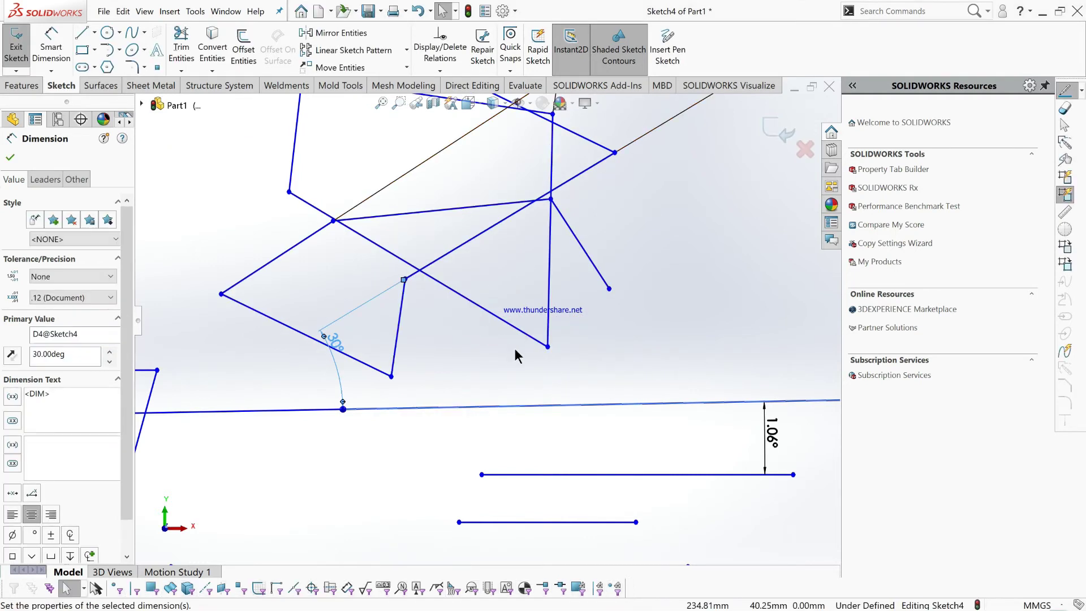
click(539, 368)
drag(336, 343, 501, 332)
click(613, 393)
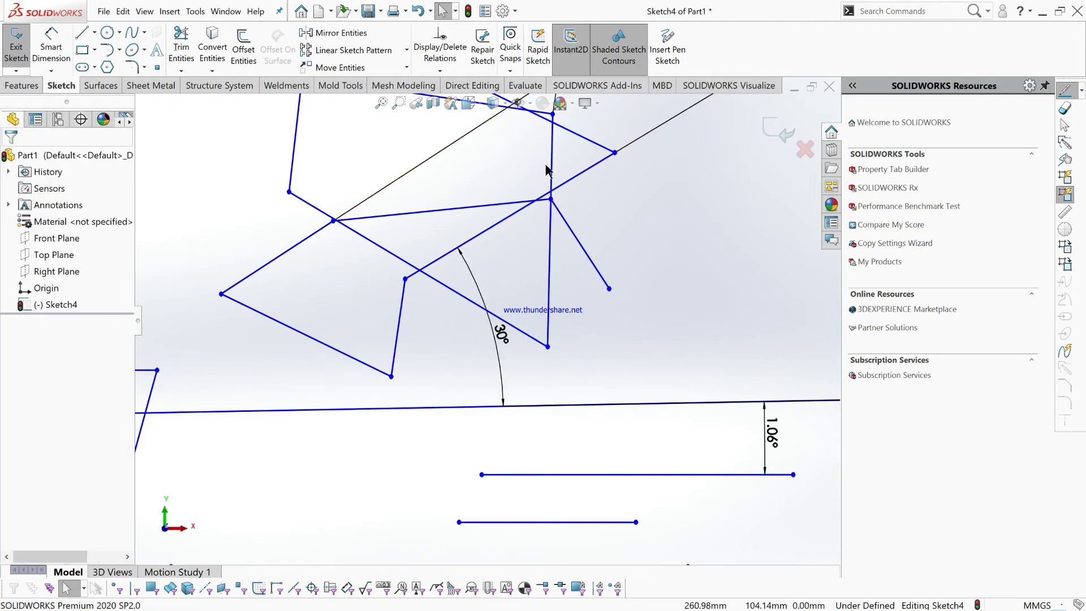
- Move the slanted line that forms the 30° angle slightly down toward the nearly horizontal infinite line
scroll(503, 259, up, 3)
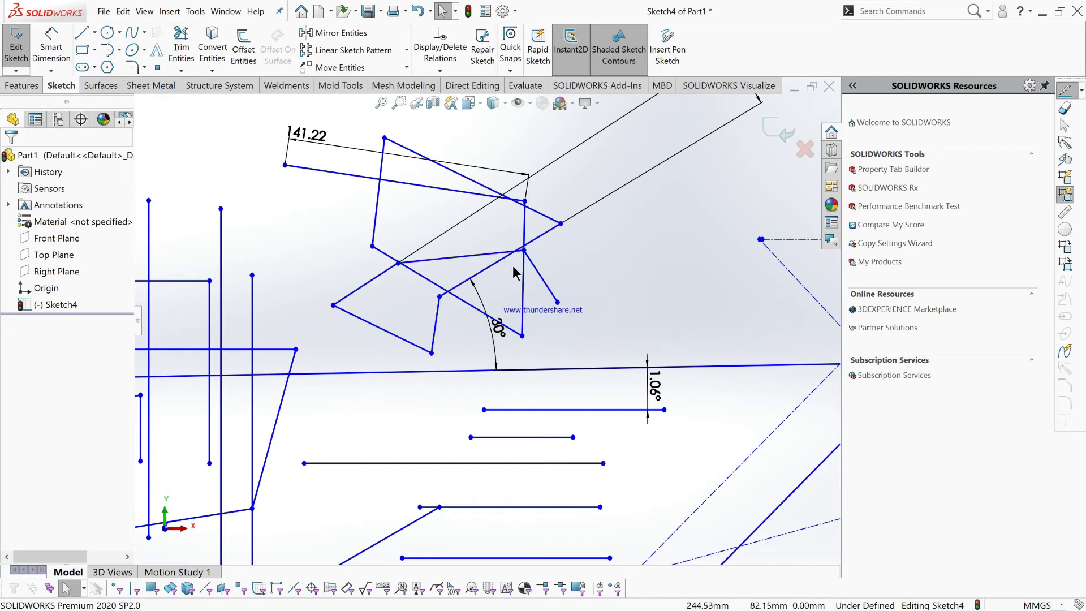
drag(492, 290, 607, 352)
click(620, 317)
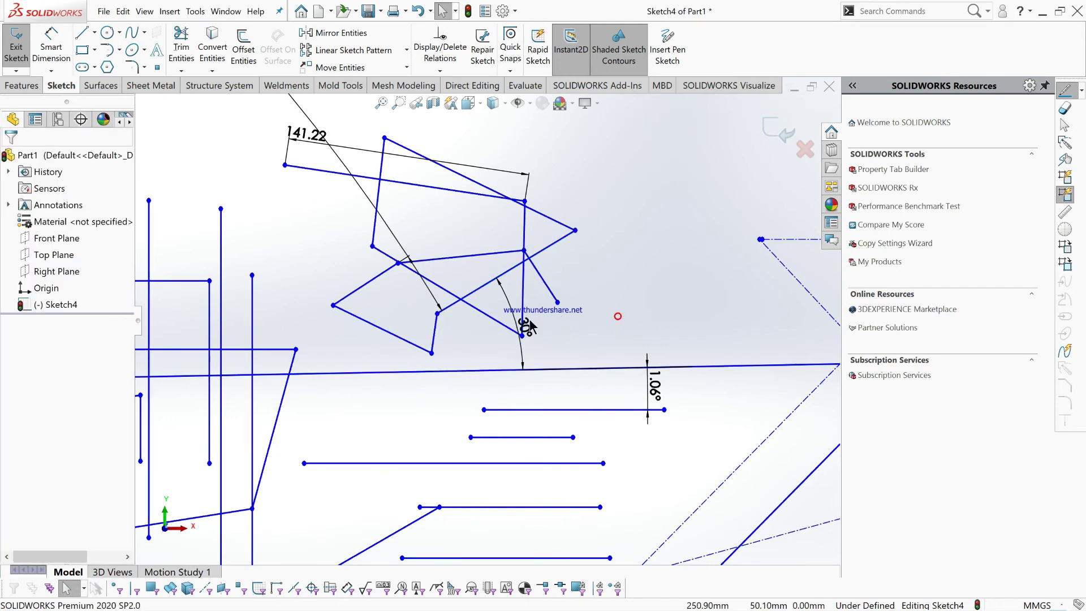
- Set the midpoint line's length dimension to 100 mm
scroll(668, 401, up, 4)
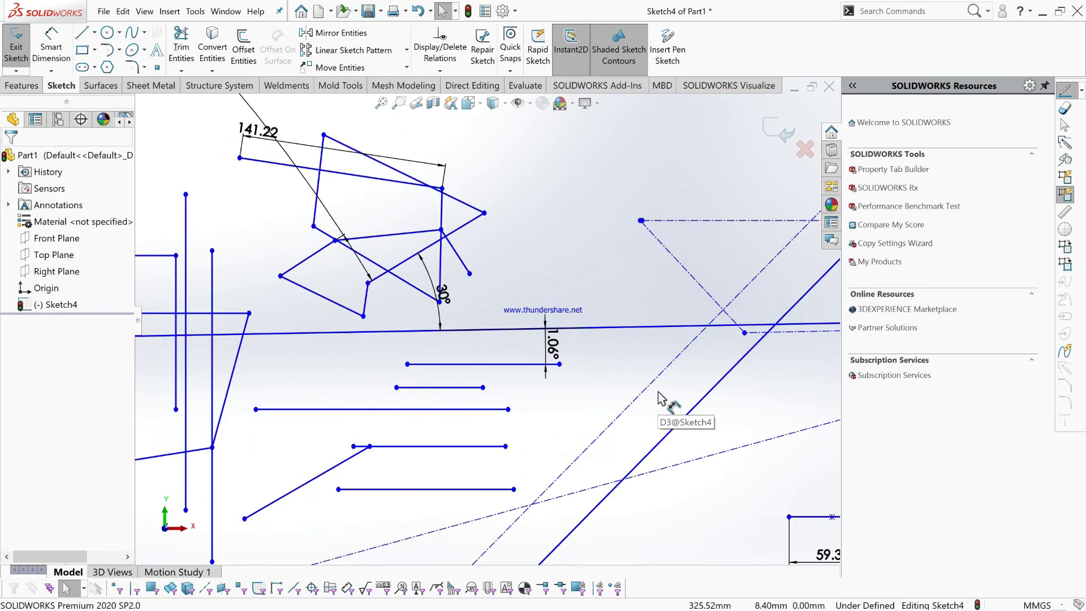
scroll(654, 454, down, 4)
scroll(516, 356, down, 2)
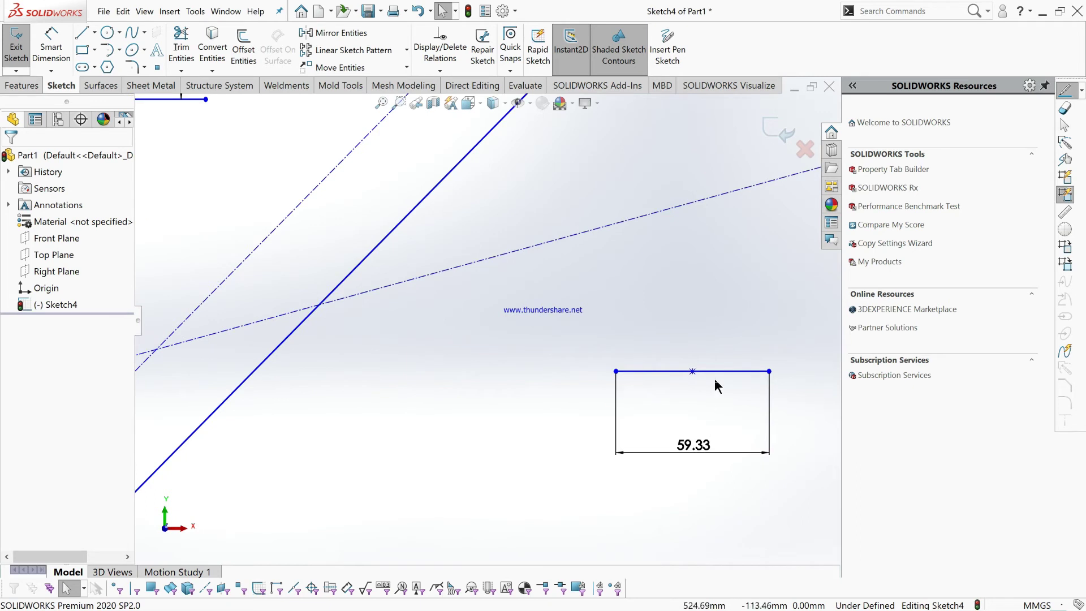
double_click(707, 446)
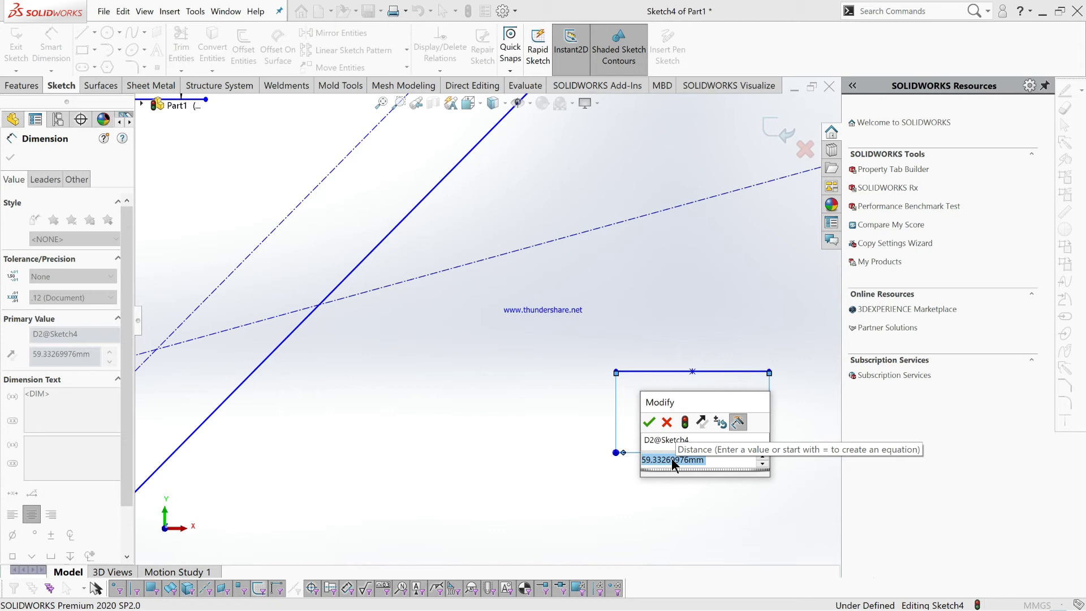
text(100)
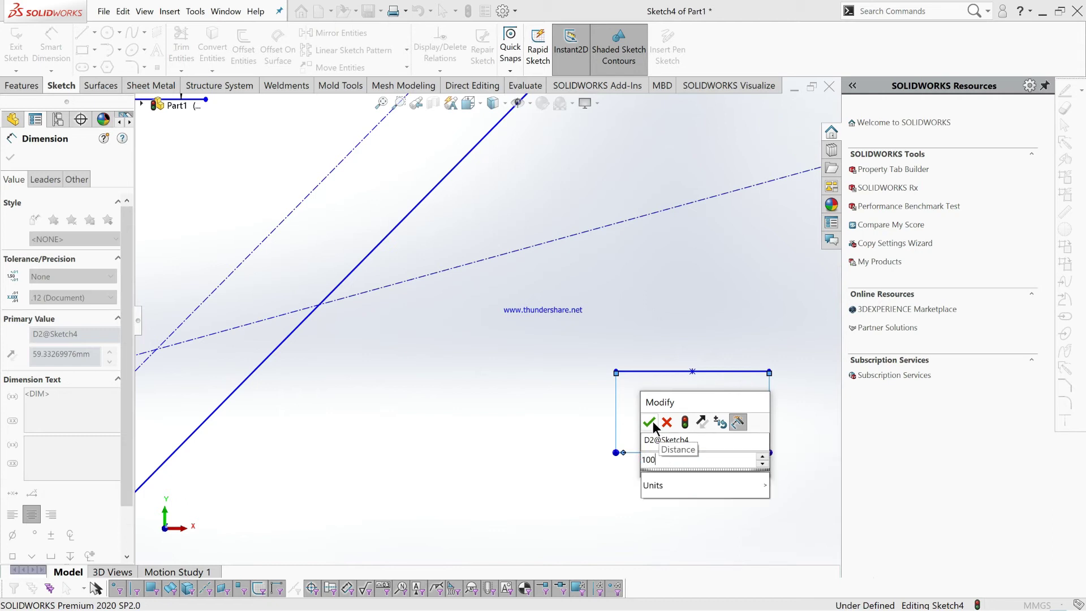
click(650, 422)
click(503, 444)
scroll(534, 331, up, 3)
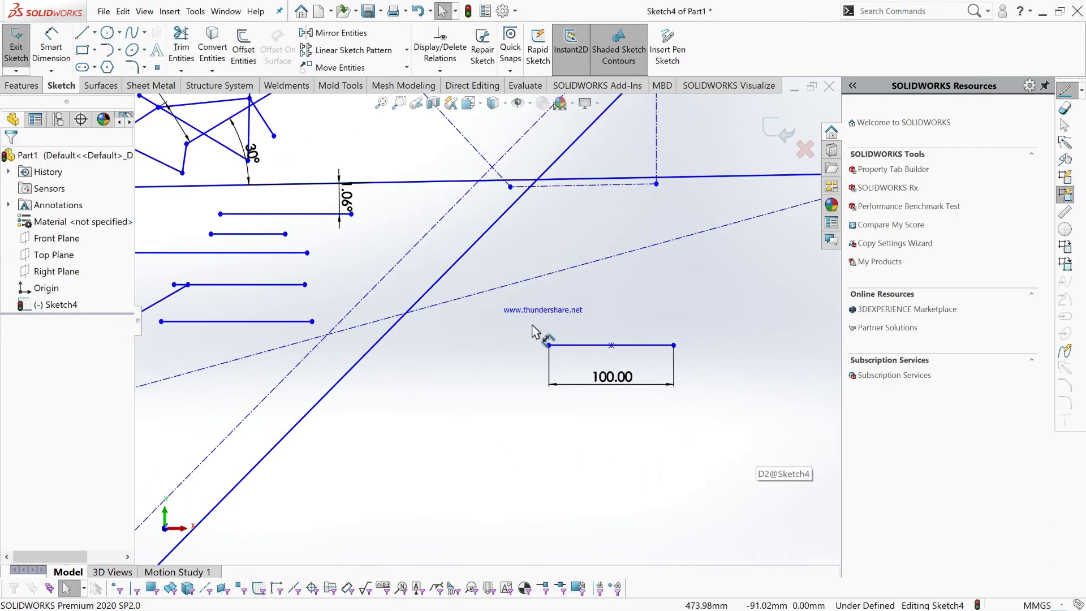
- Dimension the horizontal distance between the two neighbouring vertical lines at the origin, placing the dimension between them
scroll(385, 294, up, 5)
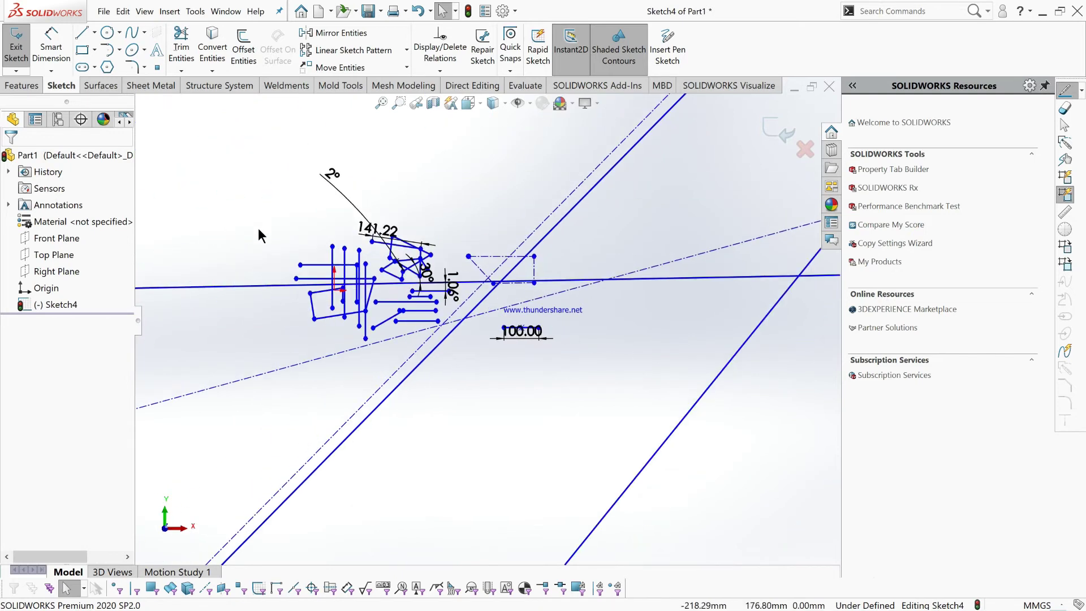
scroll(434, 279, down, 5)
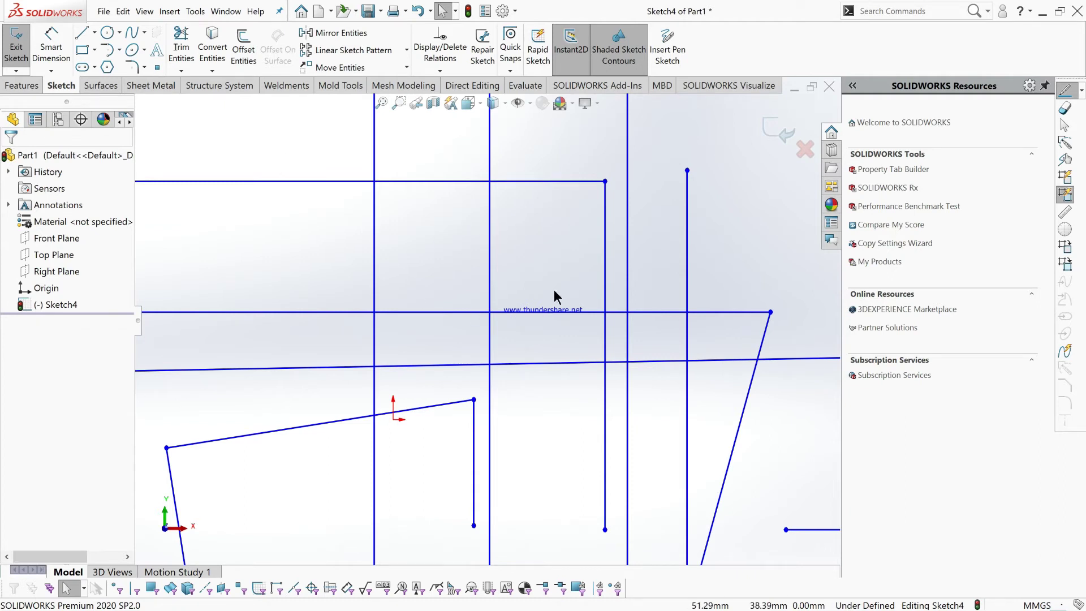
click(57, 47)
click(375, 252)
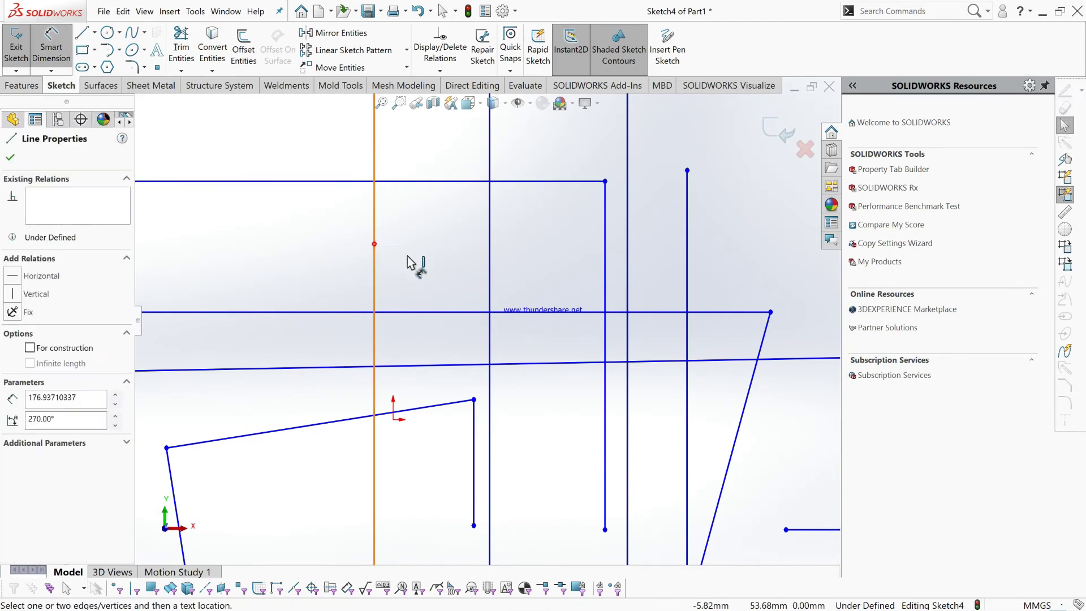
click(490, 255)
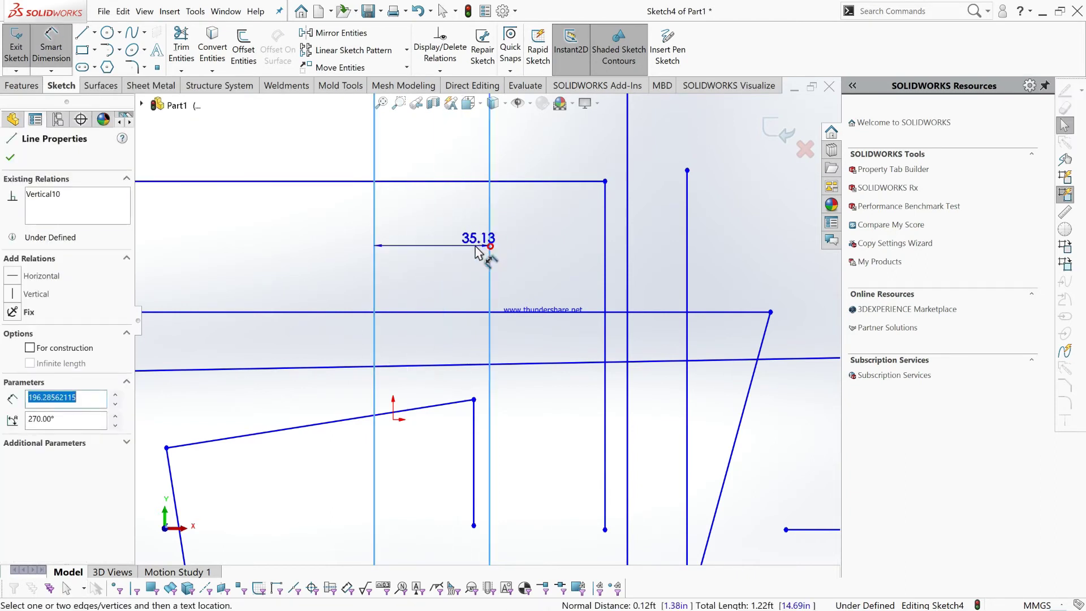
click(434, 249)
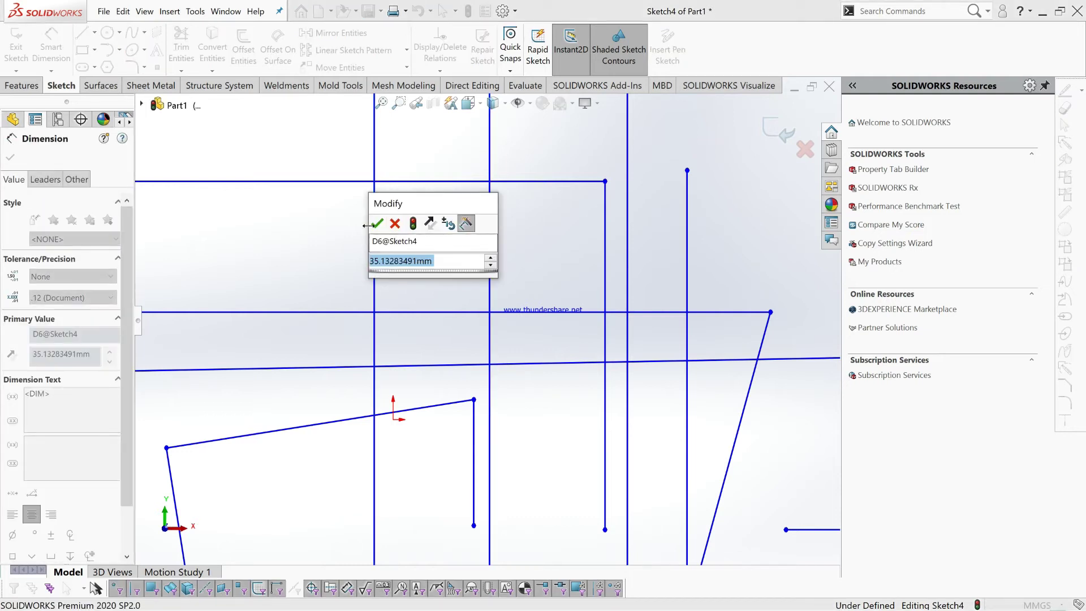
click(377, 223)
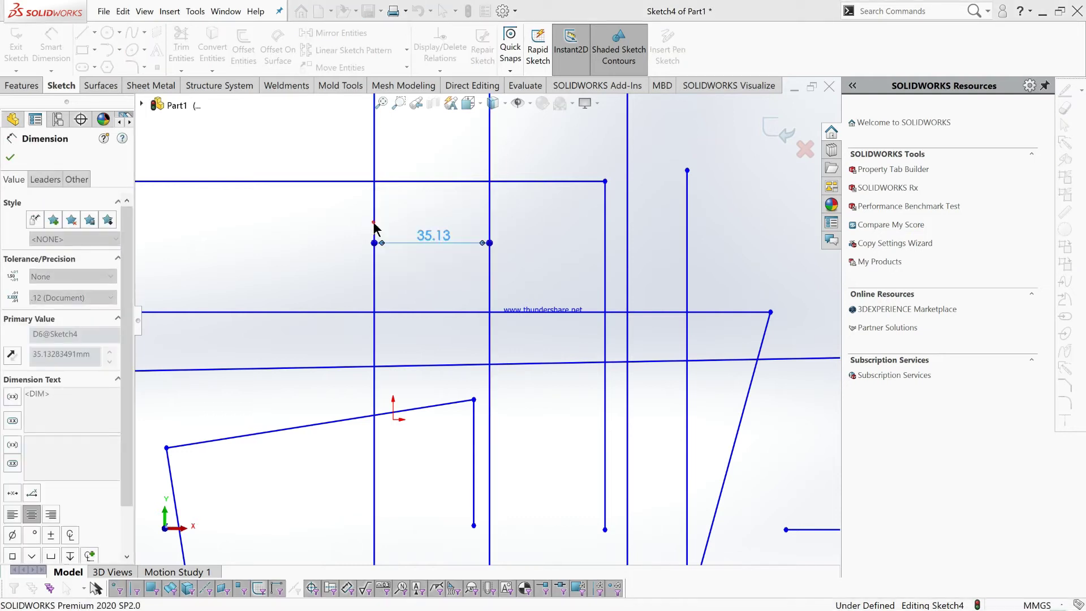
- Set the distance between the two vertical lines at the origin to 25 mm
double_click(430, 236)
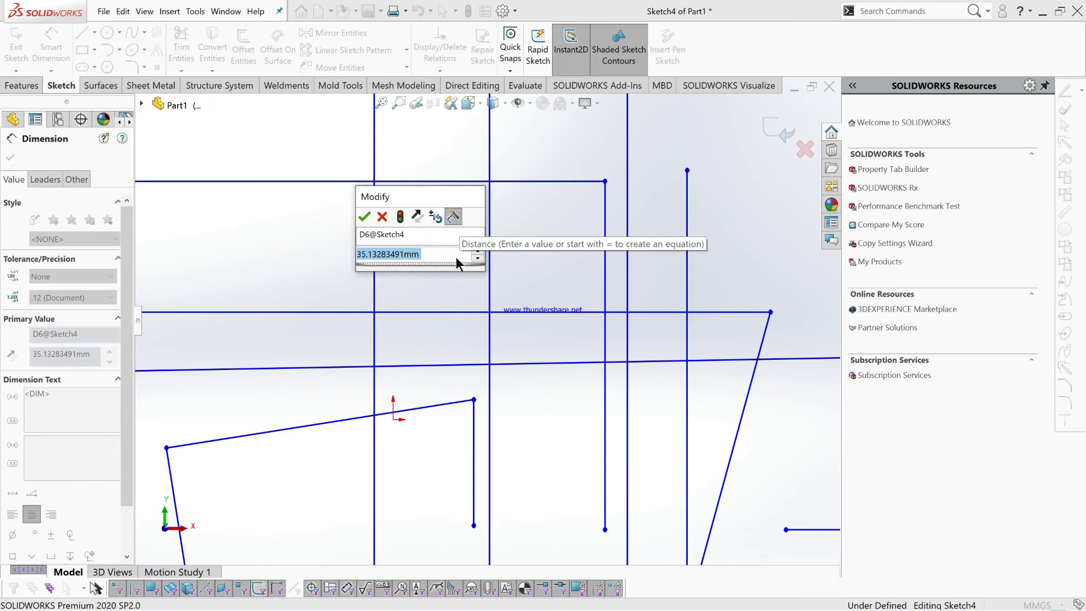
text(253)
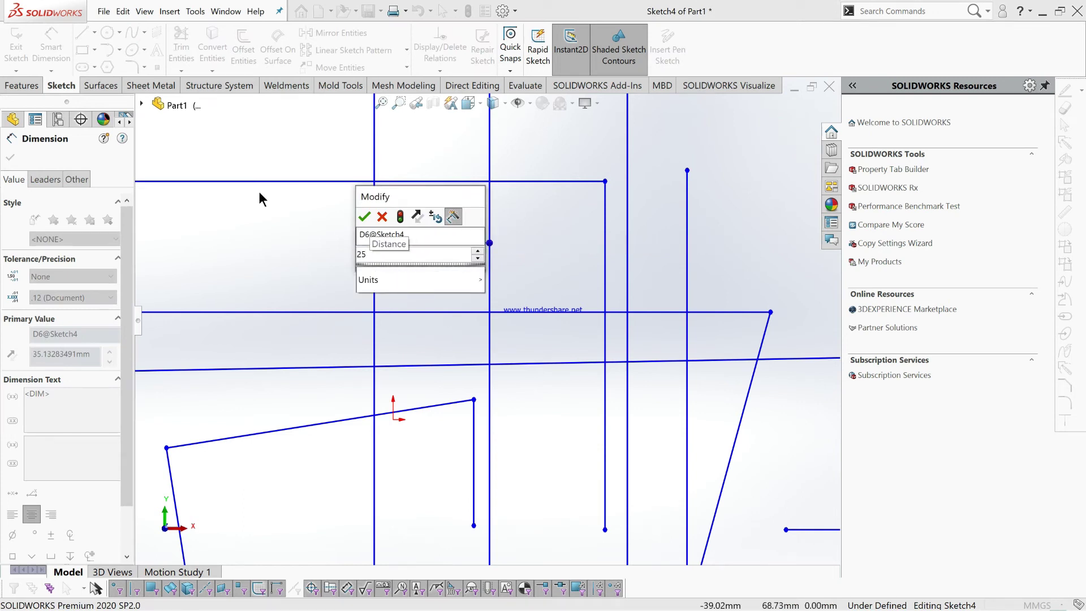
key(BackSpace)
click(363, 217)
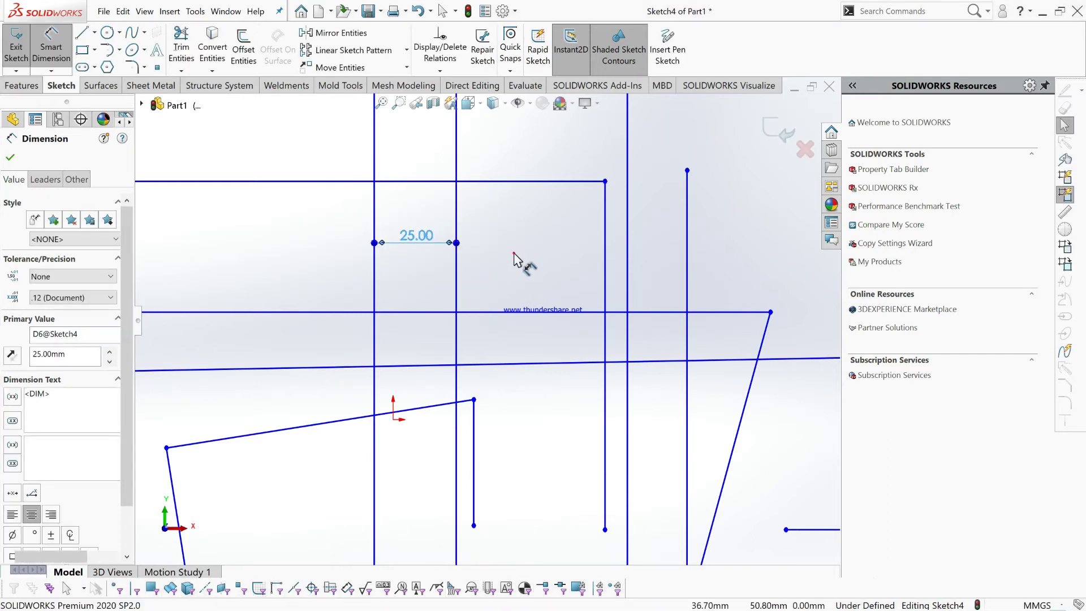
click(514, 255)
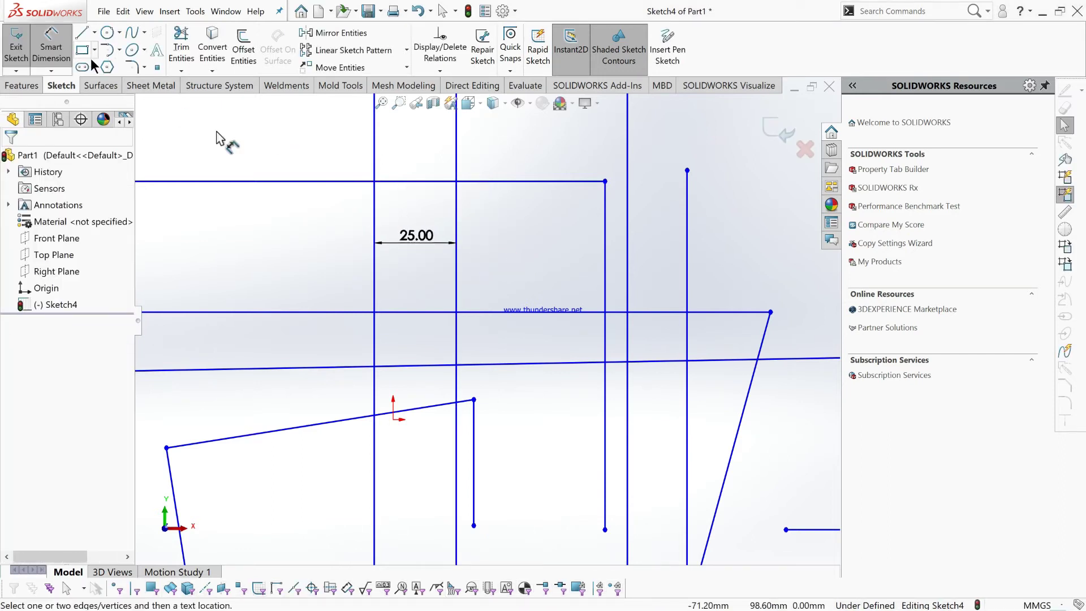
- Dimension the distance between the two closely spaced vertical lines as 10 mm, placing the dimension above the shorter line
click(606, 280)
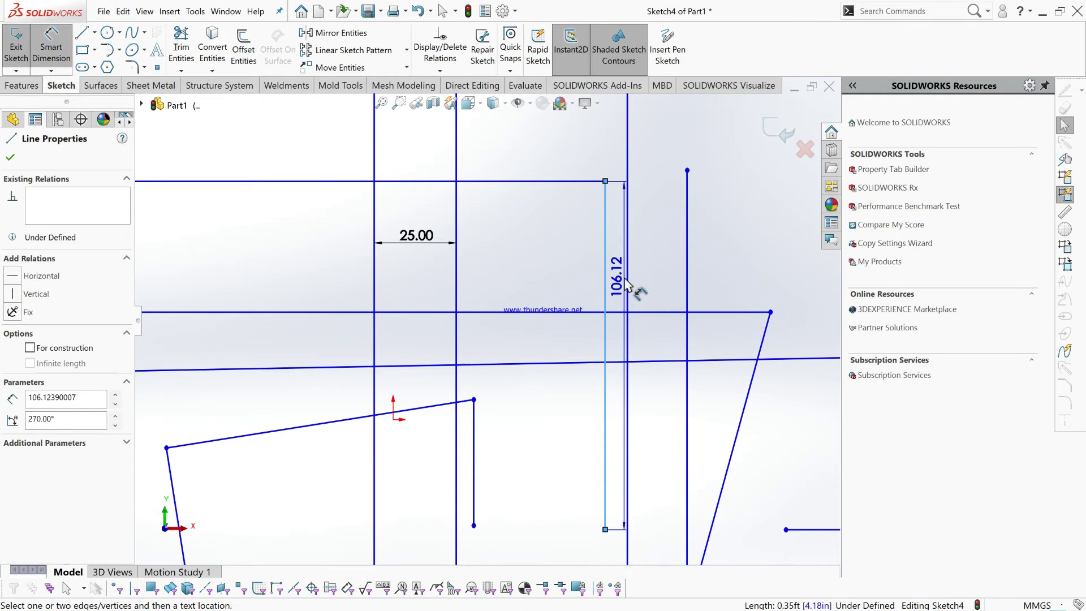
click(627, 282)
click(626, 155)
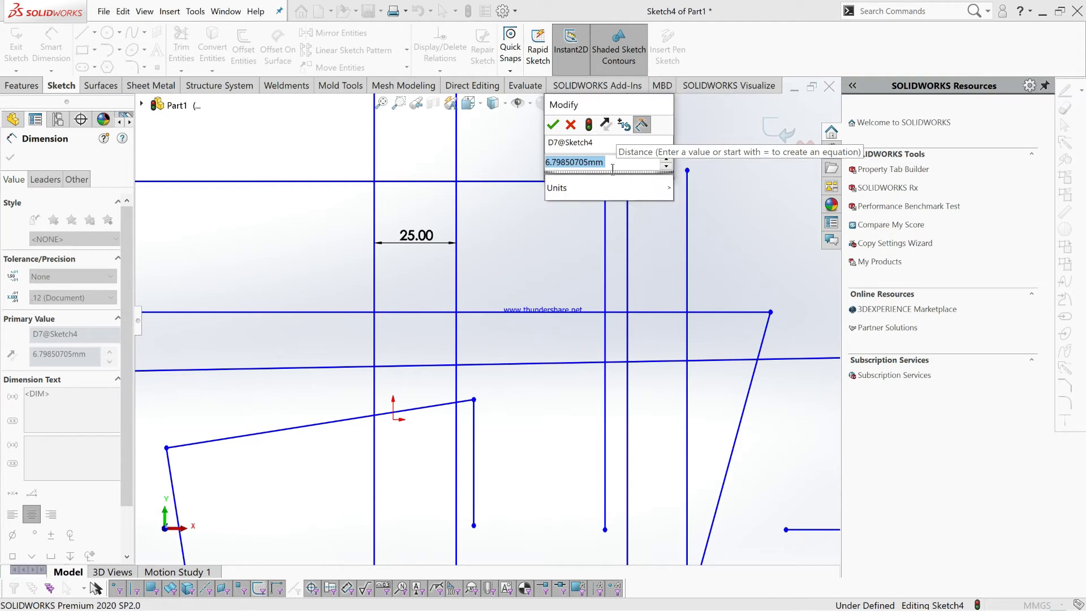
text(10)
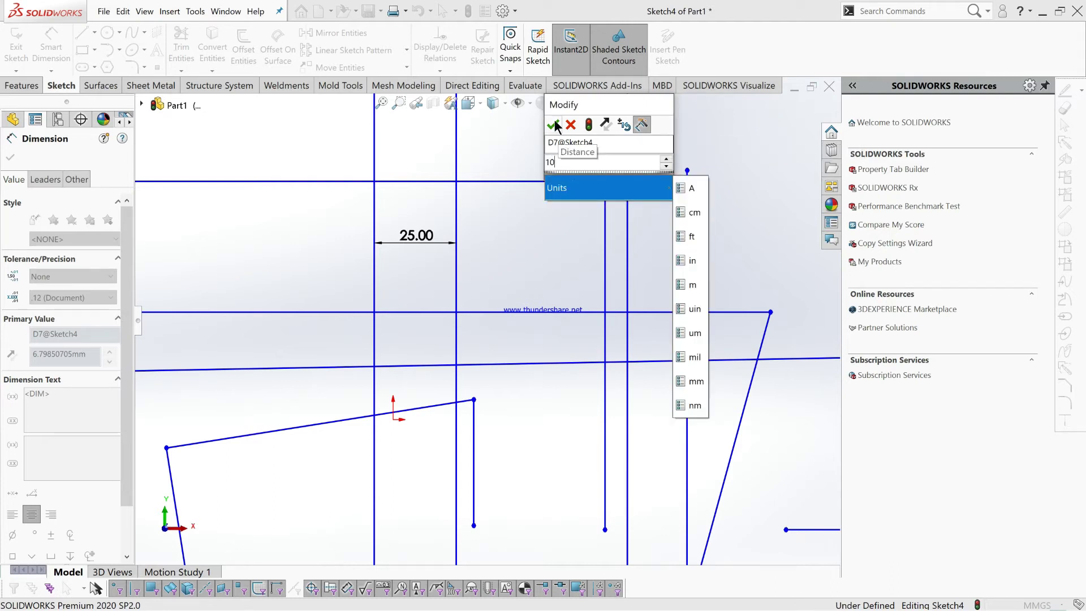
key(Return)
click(749, 240)
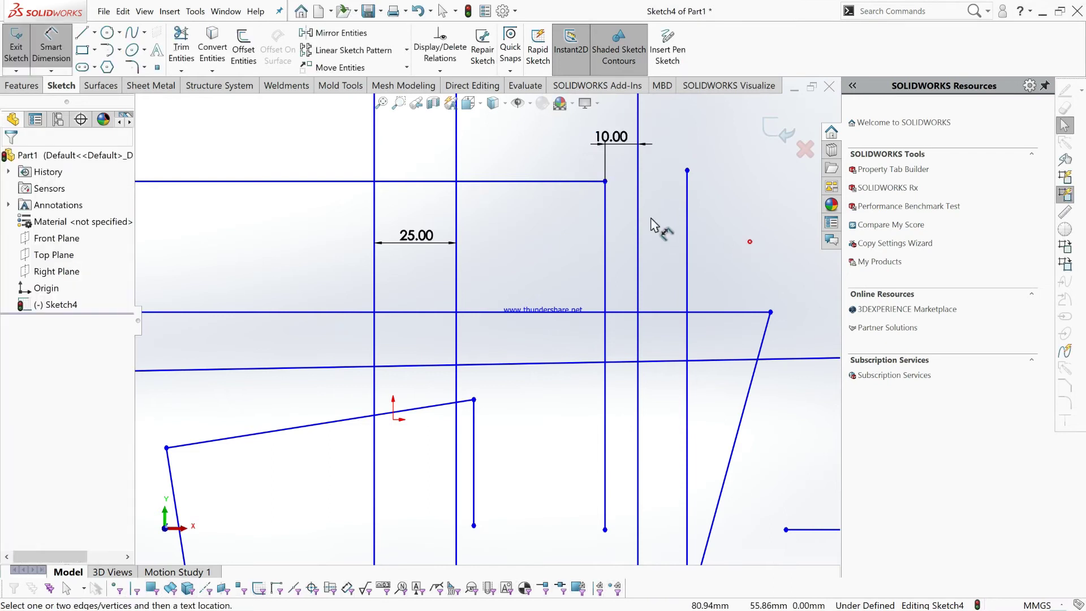
- Select all lines and dimensions in the sketch and delete them
scroll(586, 221, up, 6)
scroll(572, 266, up, 10)
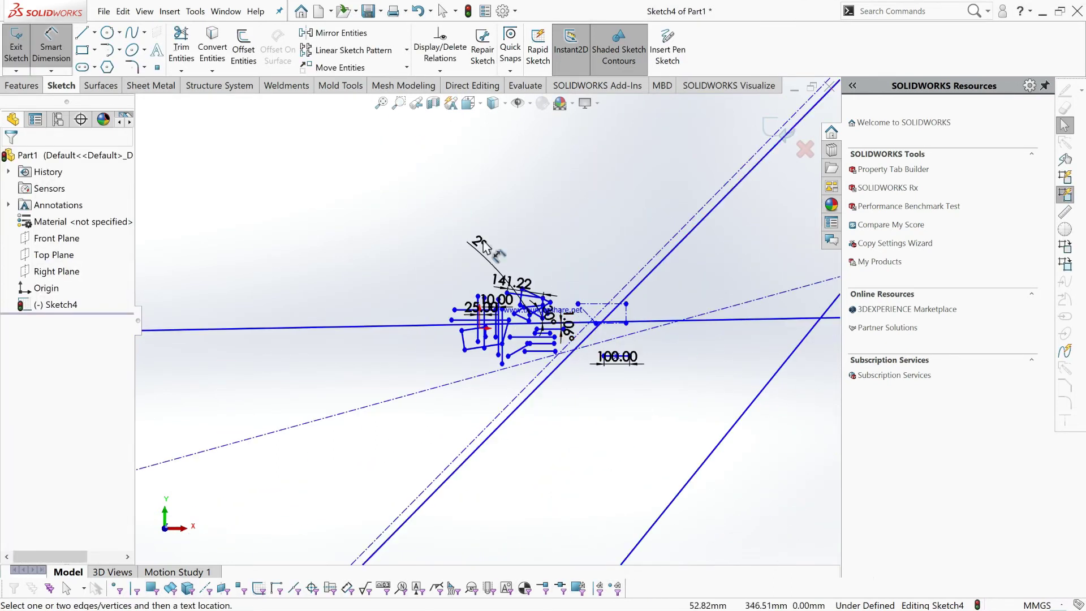
scroll(490, 380, down, 5)
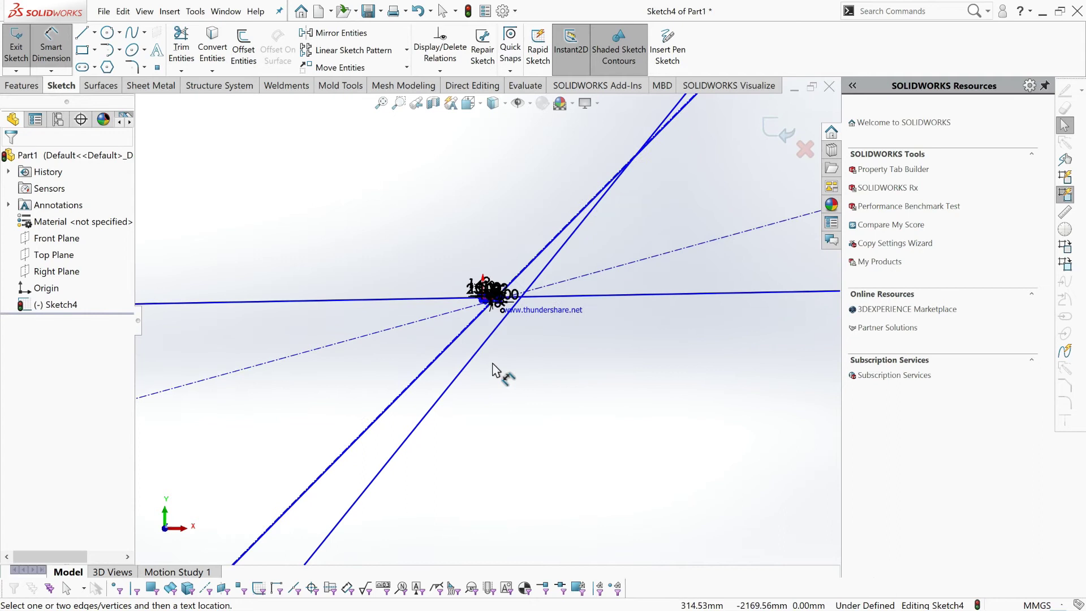
scroll(589, 362, down, 3)
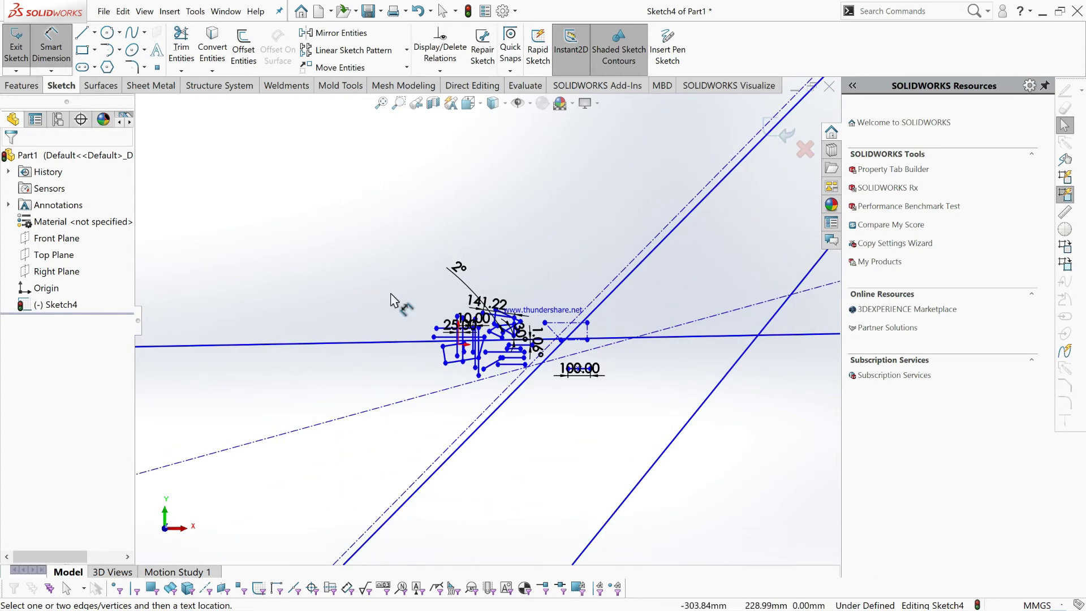
scroll(505, 333, down, 2)
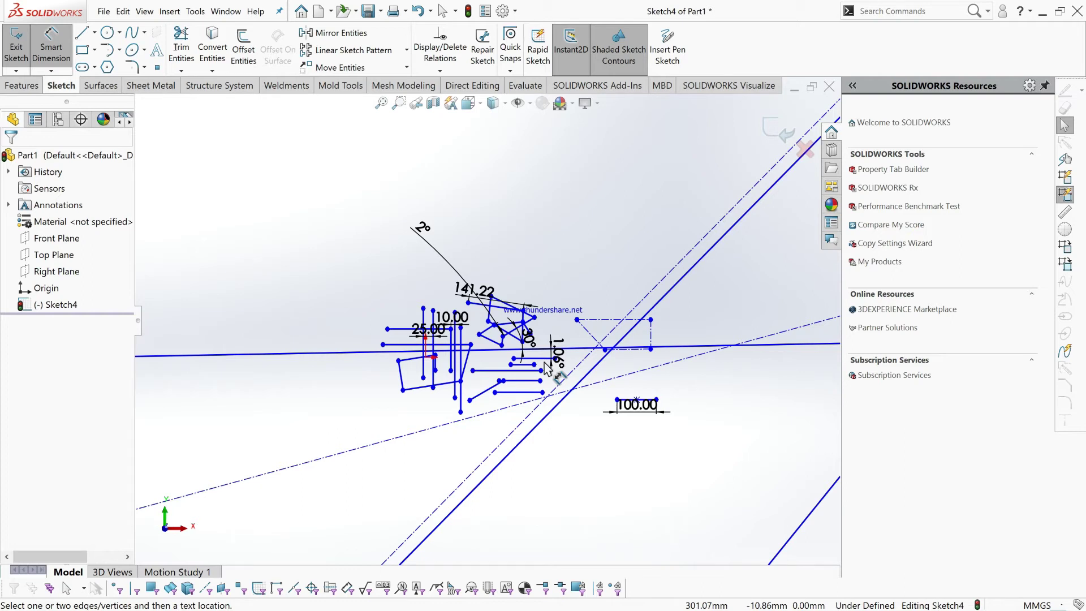
scroll(560, 423, up, 3)
scroll(516, 382, down, 4)
scroll(507, 387, up, 3)
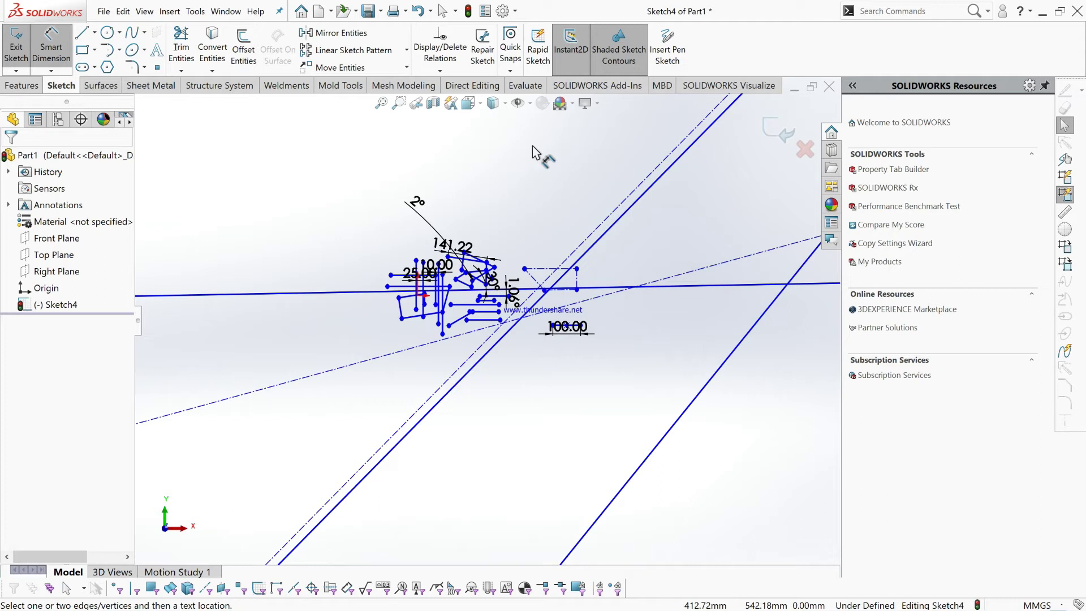
key(Escape)
mouse_move(647, 118)
mouse_down()
mouse_move(535, 546)
mouse_move(331, 569)
mouse_up()
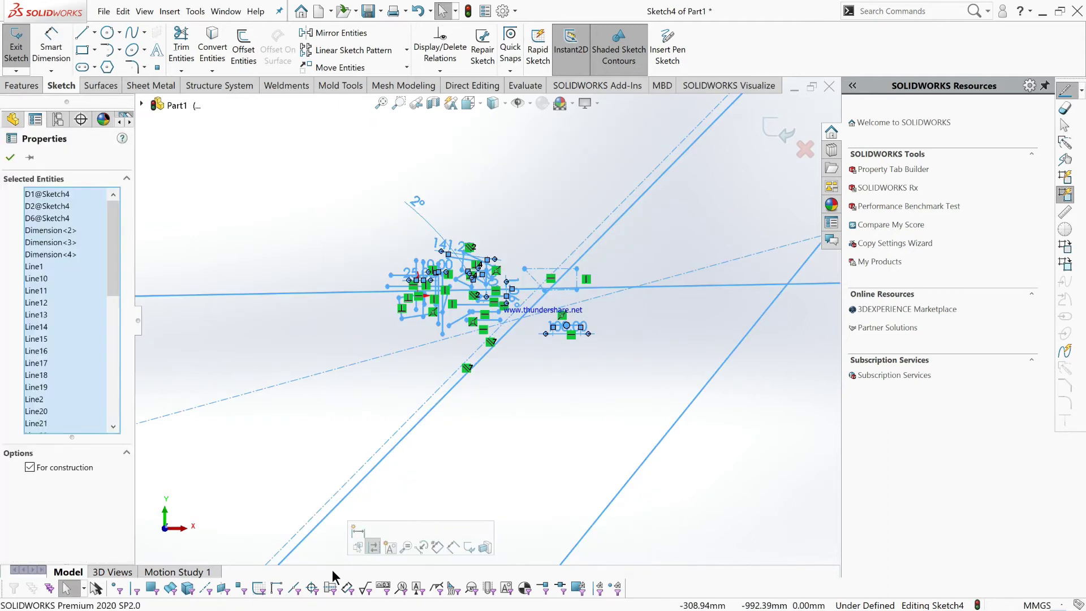
key(Delete)
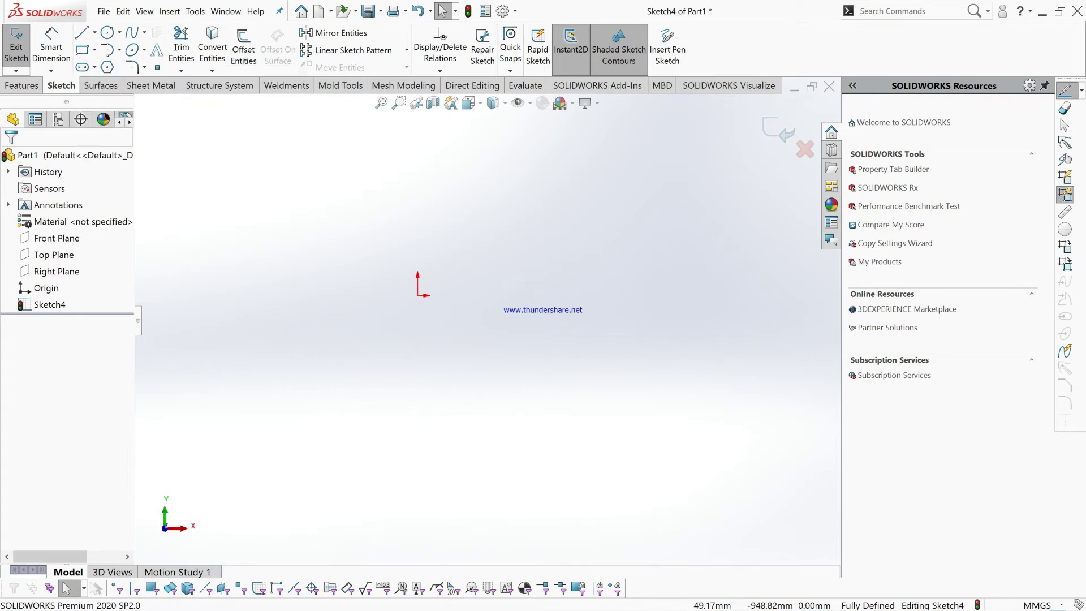
- Draw a Corner Rectangle about 1353 mm wide and 942 mm high enclosing the origin
click(84, 48)
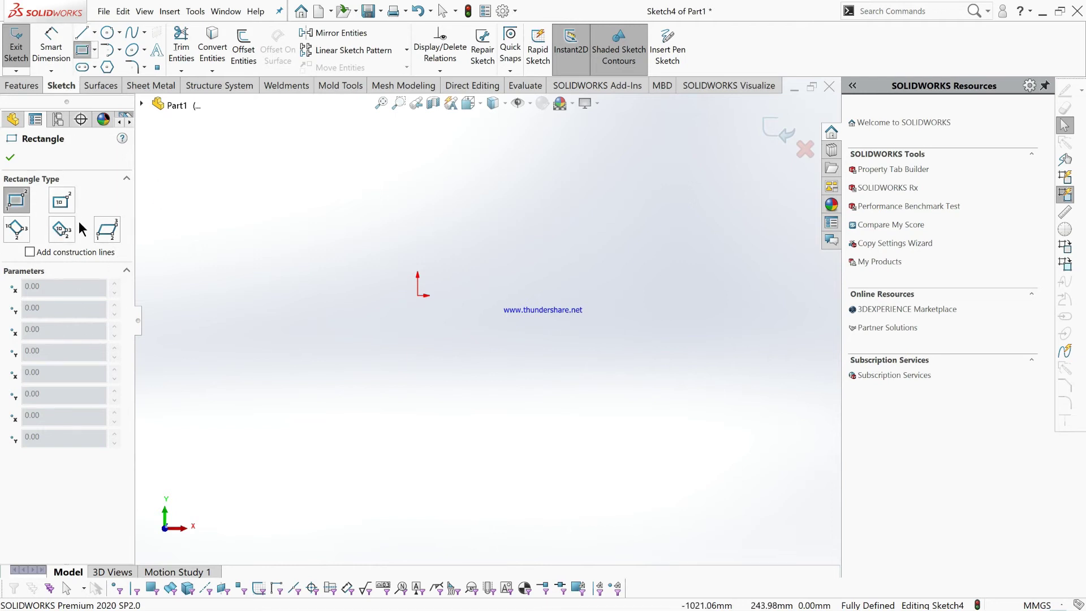
click(14, 202)
click(308, 197)
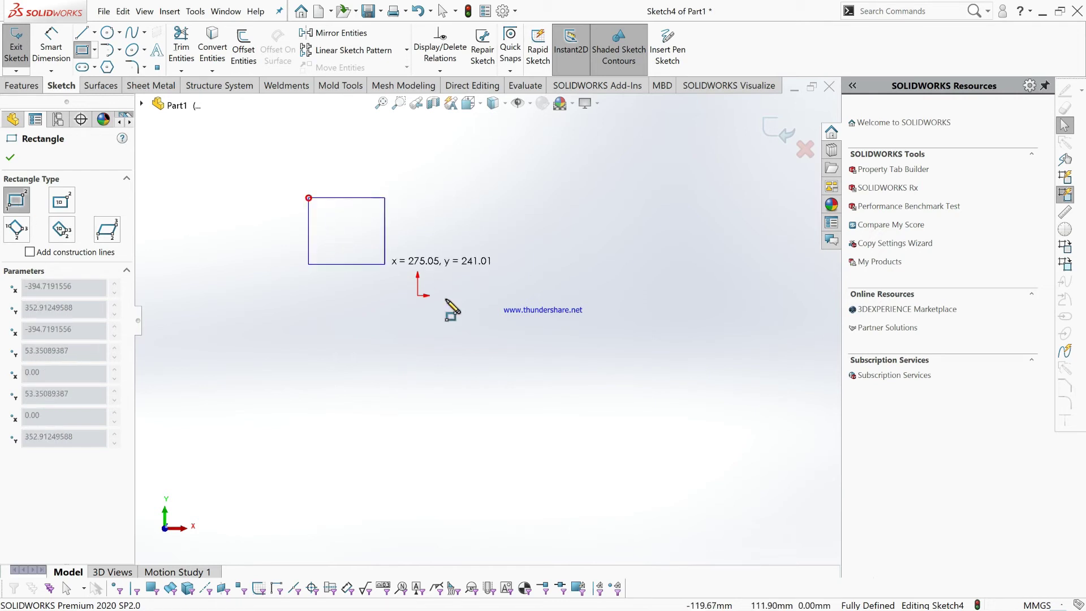
click(684, 458)
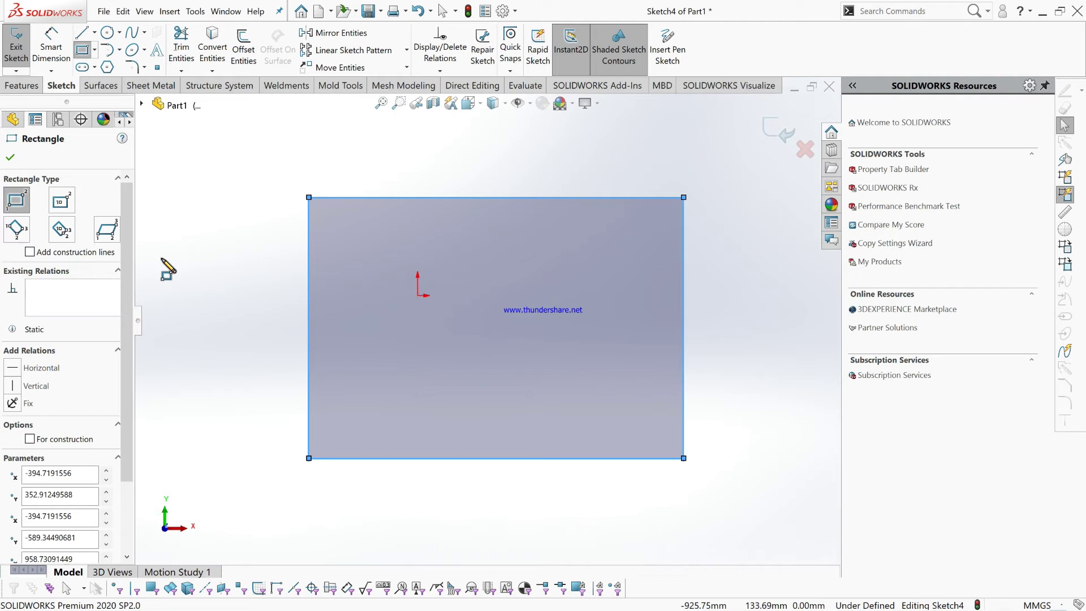
- Draw a Center Rectangle about 1759 mm wide and 788 mm high below the first rectangle, with corner construction lines
click(62, 201)
scroll(416, 492, up, 3)
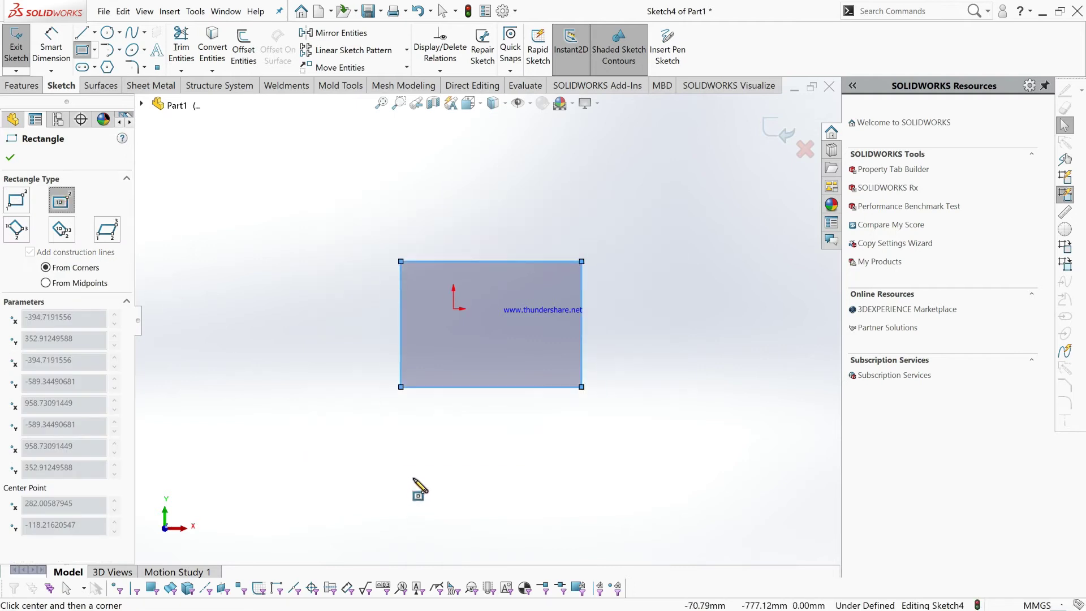
scroll(543, 413, down, 3)
click(459, 436)
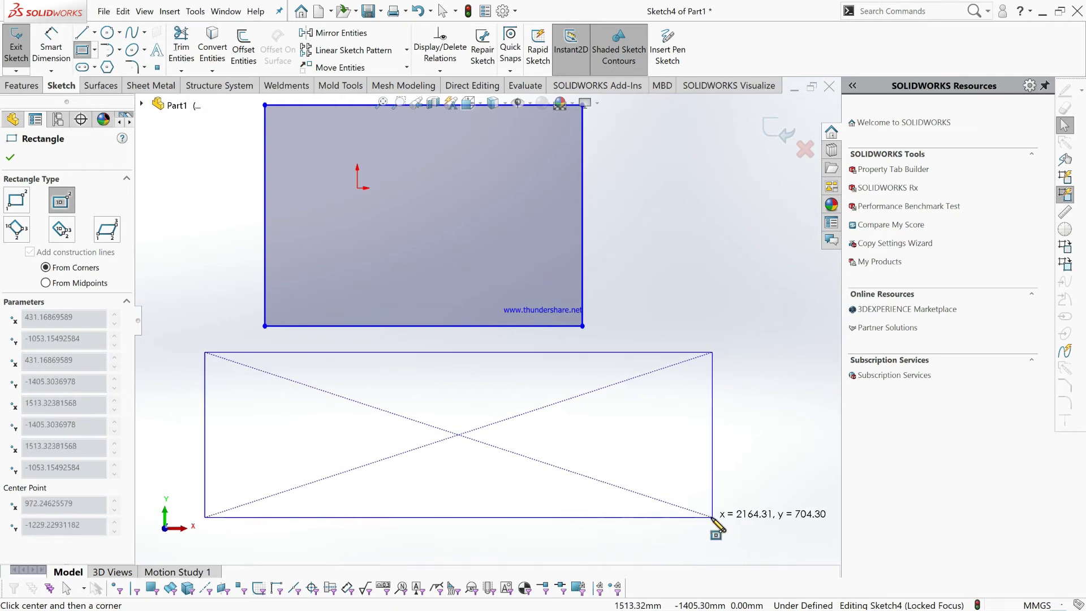
click(665, 527)
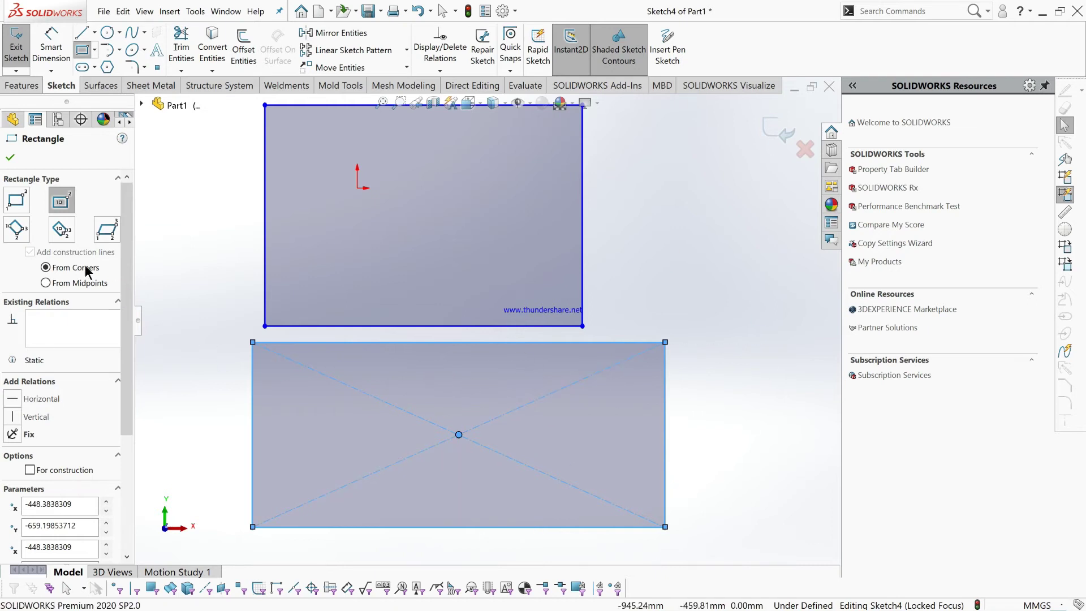
- Draw a tilted 3 Point Corner Rectangle about 1716 by 882 mm beside the first two rectangles
click(18, 236)
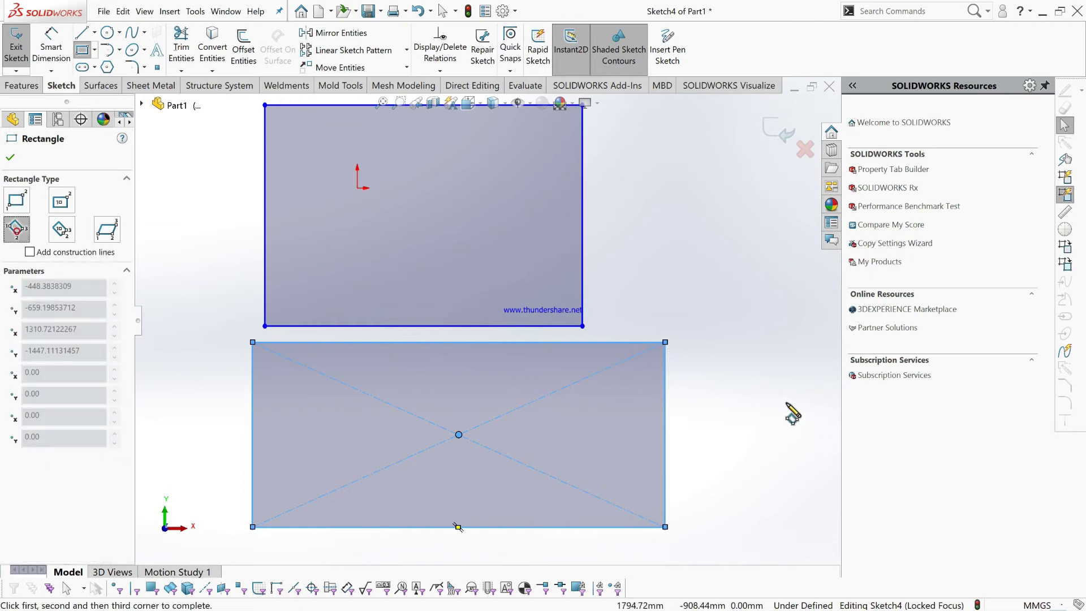
scroll(730, 390, down, 3)
scroll(586, 308, up, 2)
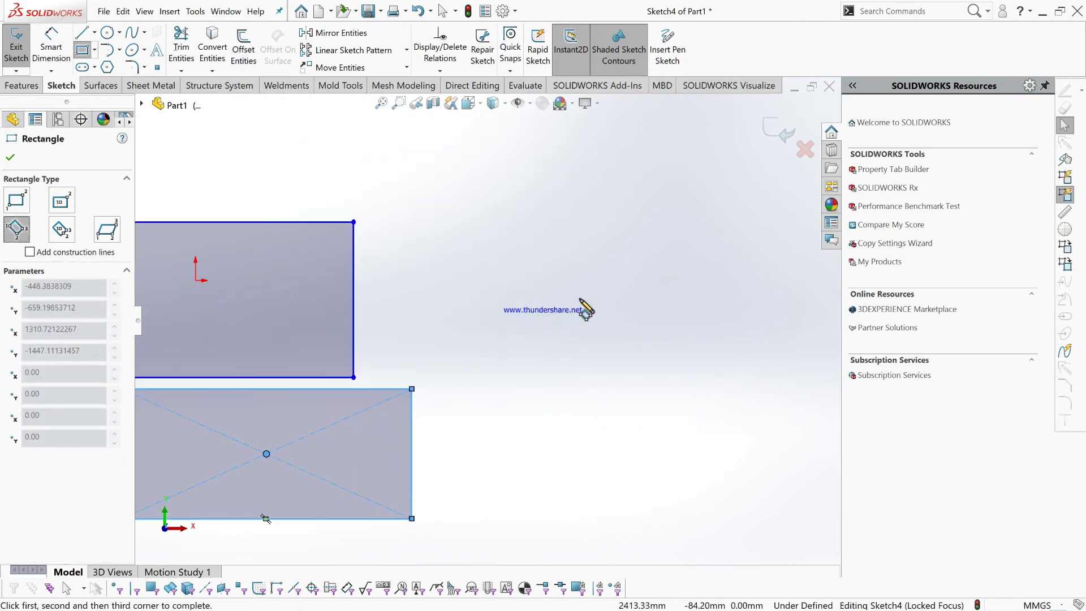
click(467, 318)
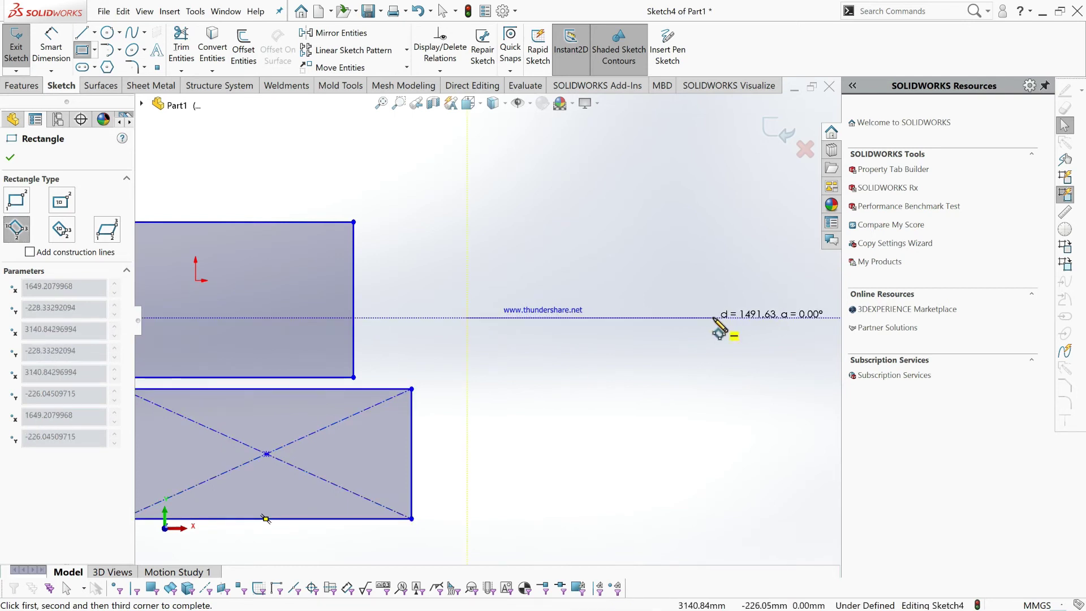
click(746, 368)
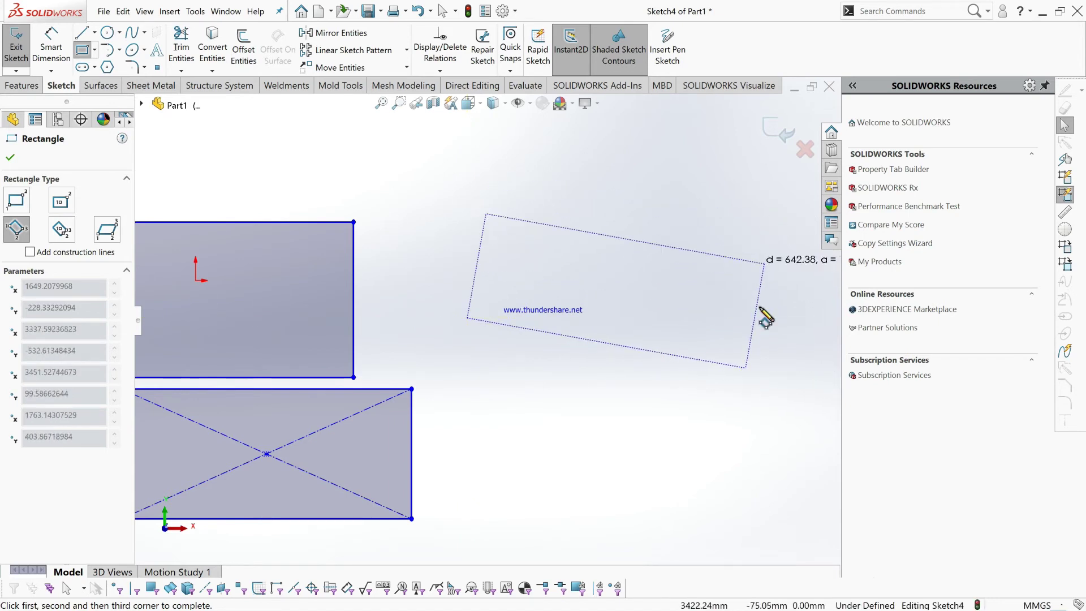
click(771, 224)
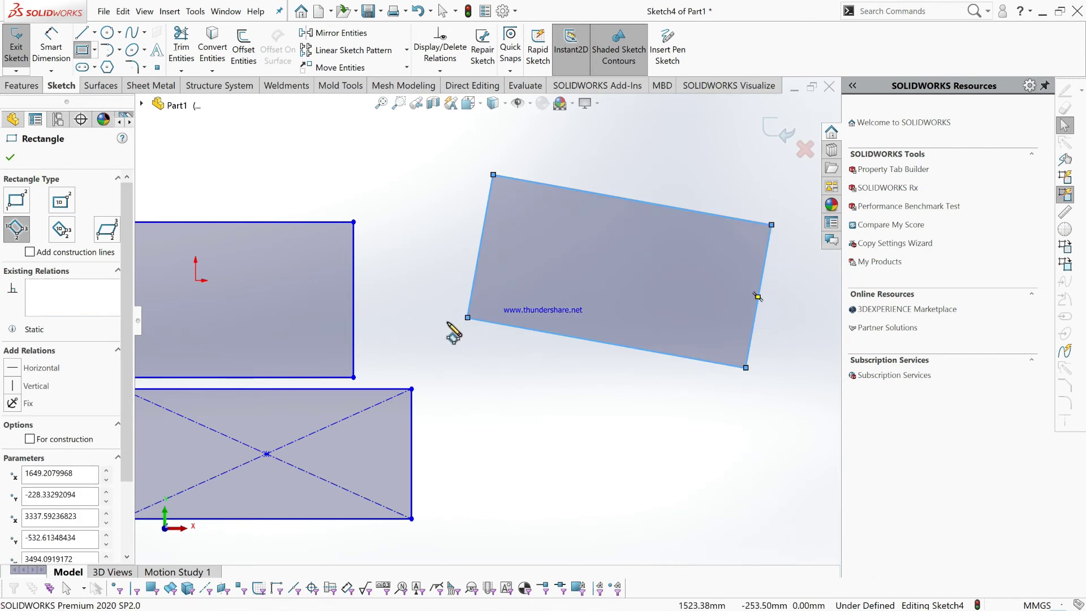
- Toggle the shaded sketch contours off and on several times, leaving them off
scroll(447, 329, up, 3)
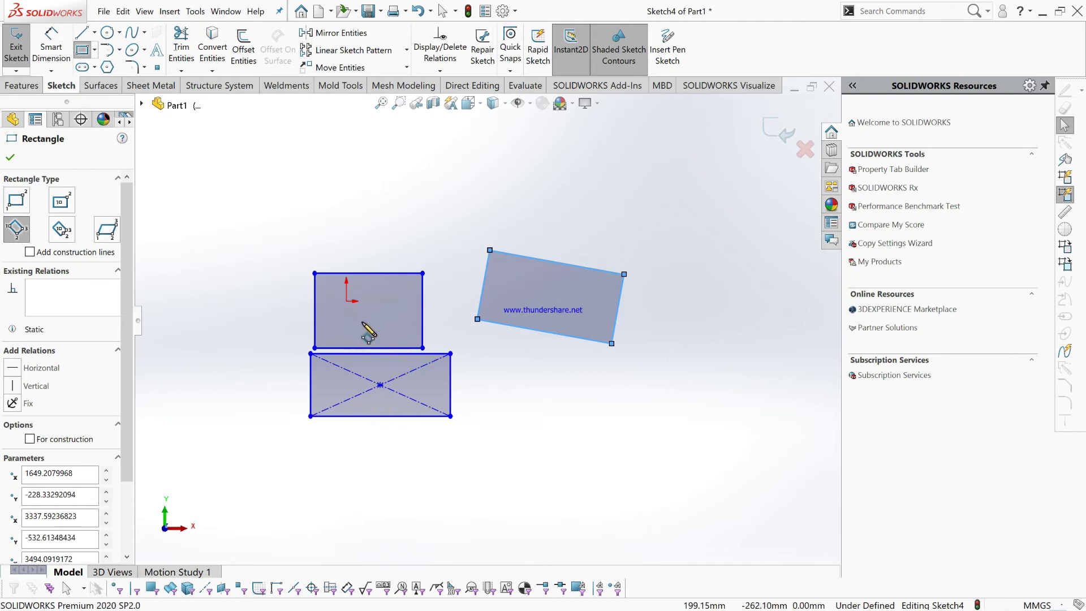
click(628, 41)
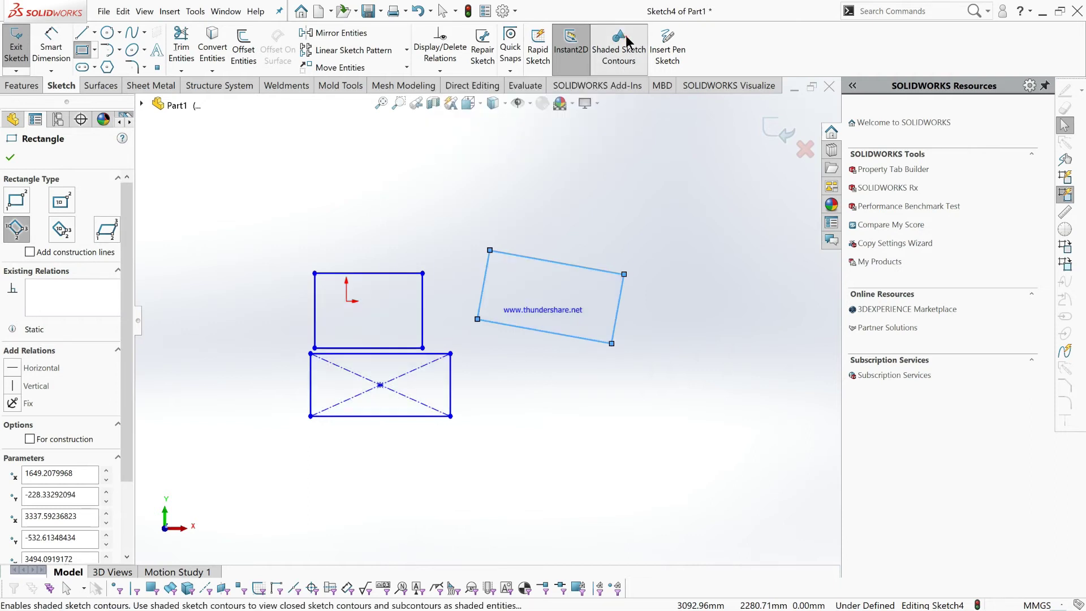
click(627, 40)
click(628, 41)
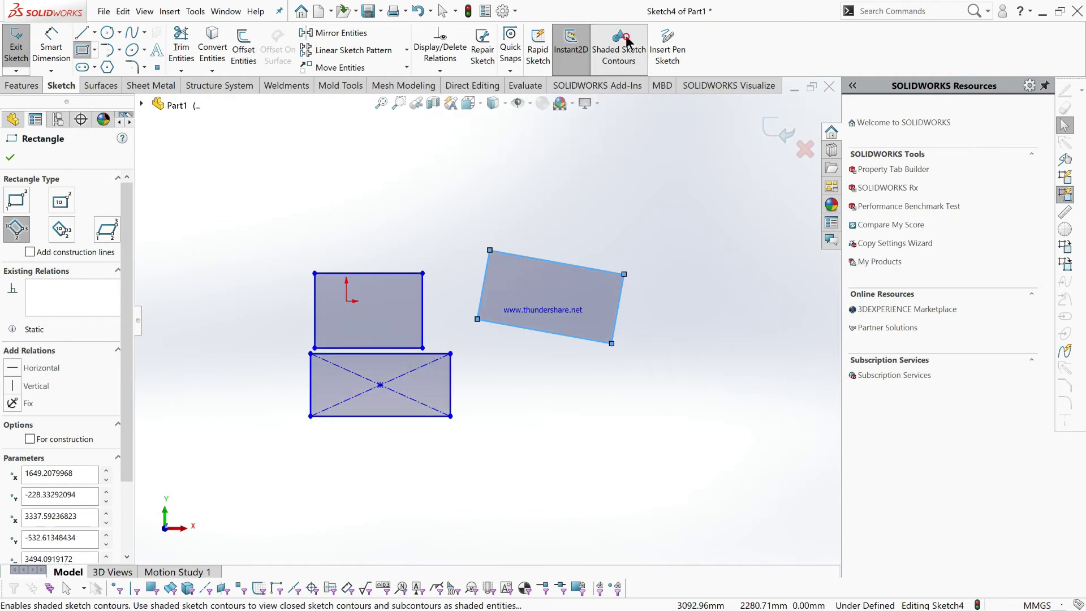
click(627, 41)
click(627, 40)
click(627, 40)
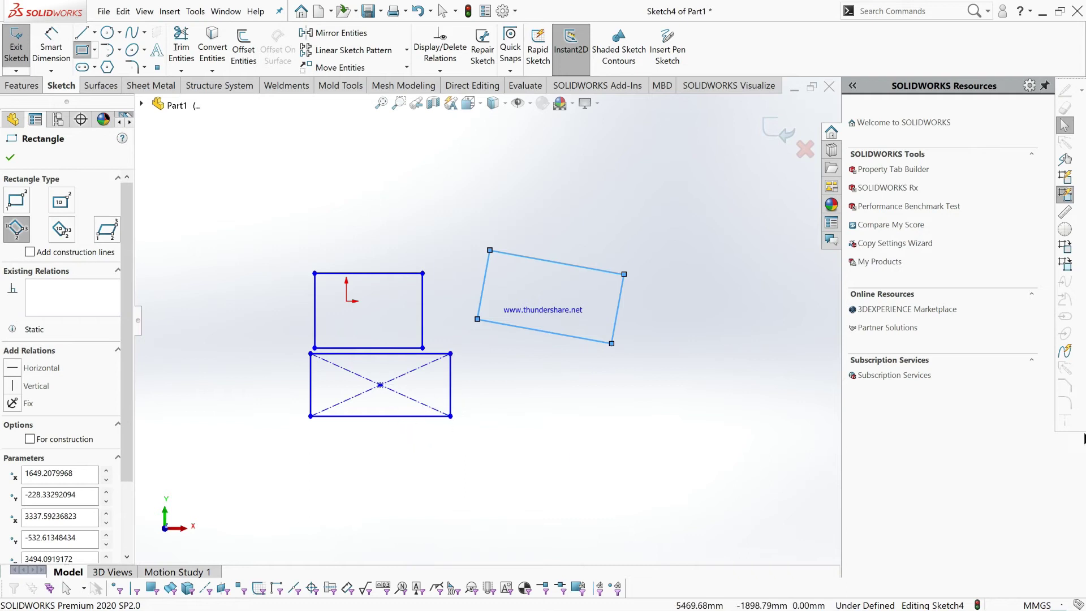
- Enable corner construction lines for the 3 Point Corner Rectangle and switch to the 3 Point Center Rectangle type
scroll(496, 249, down, 3)
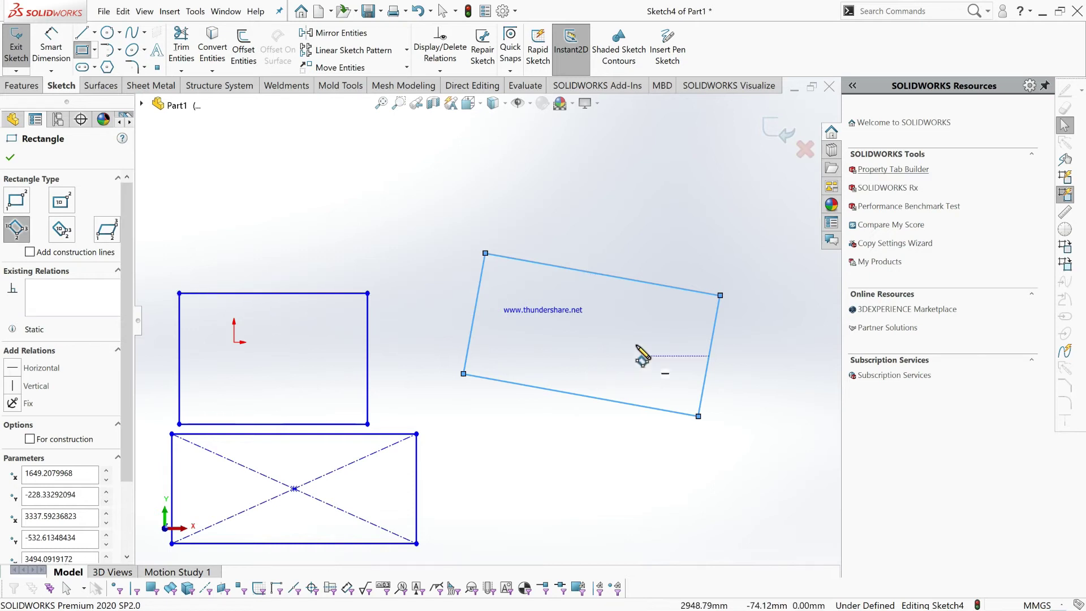
click(63, 231)
click(17, 229)
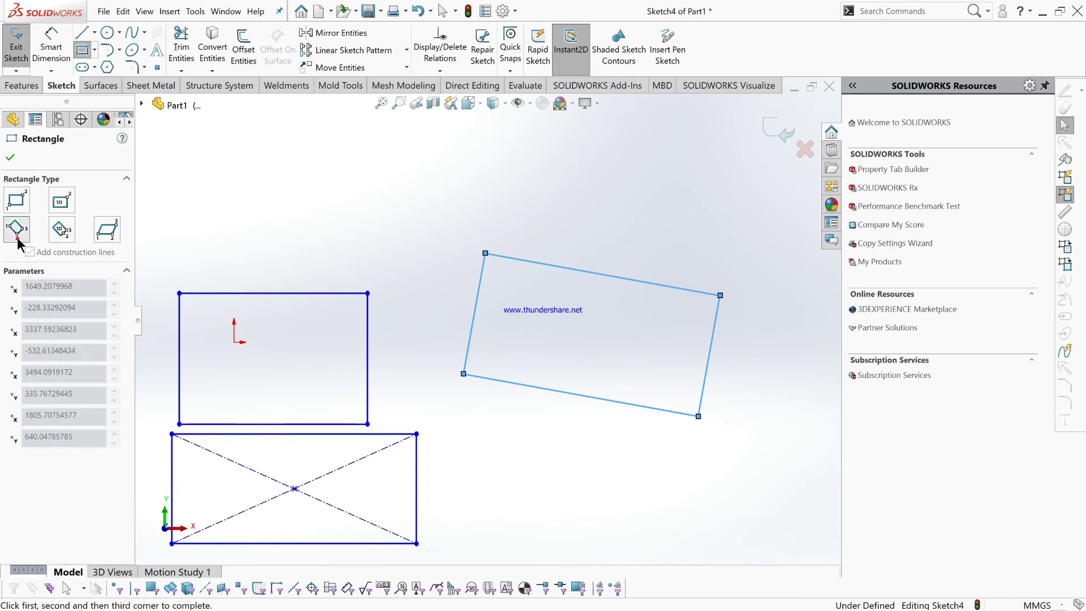
click(59, 250)
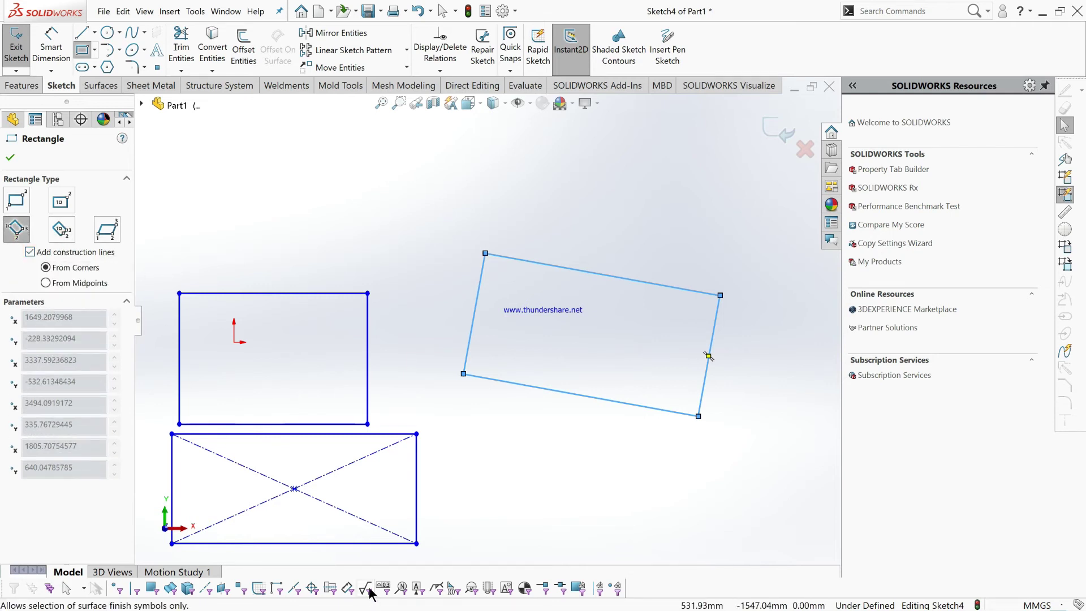
click(62, 230)
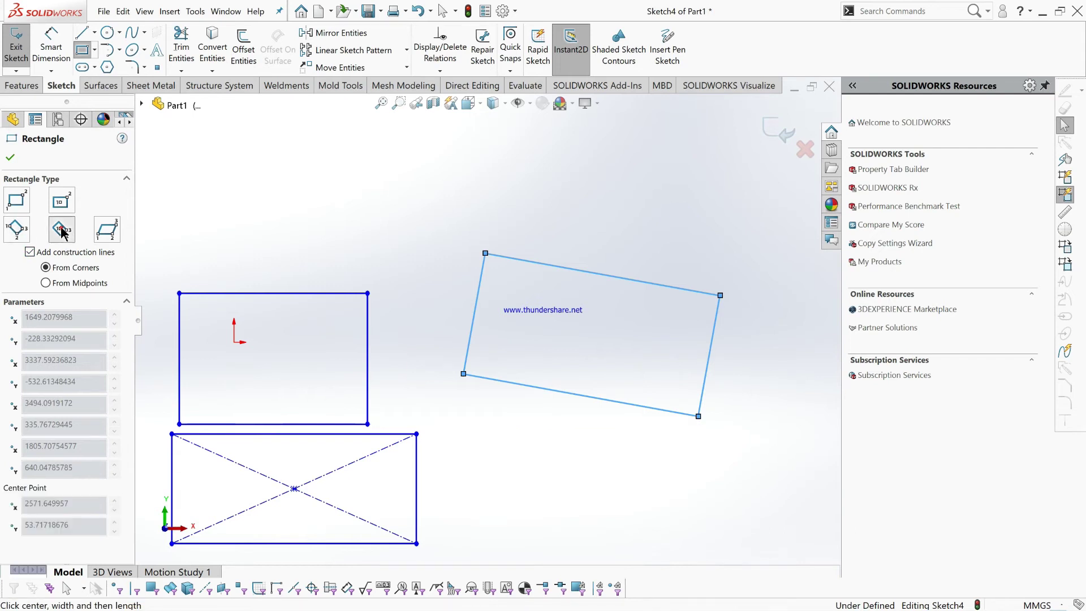
- Sketch a tilted three-point center rectangle with construction diagonals above the existing rectangles and convert its sides to construction geometry
click(294, 154)
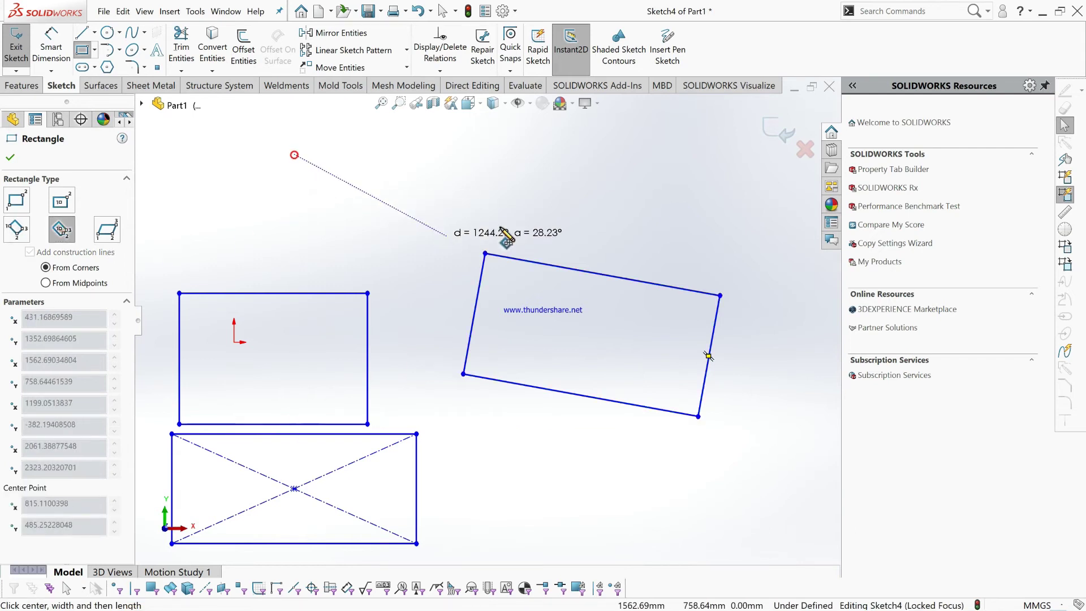
click(595, 179)
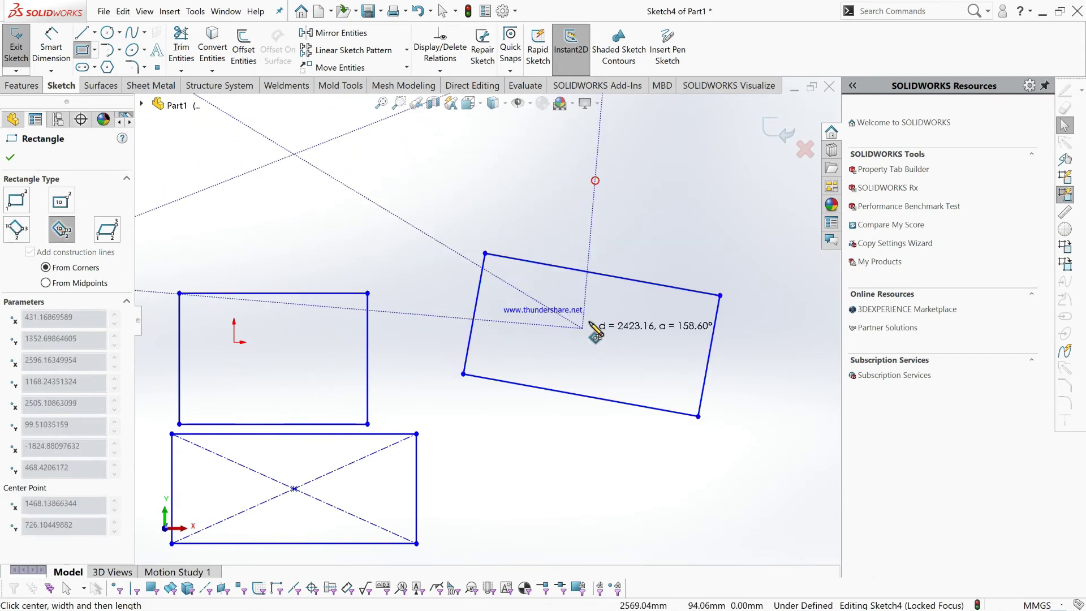
click(680, 357)
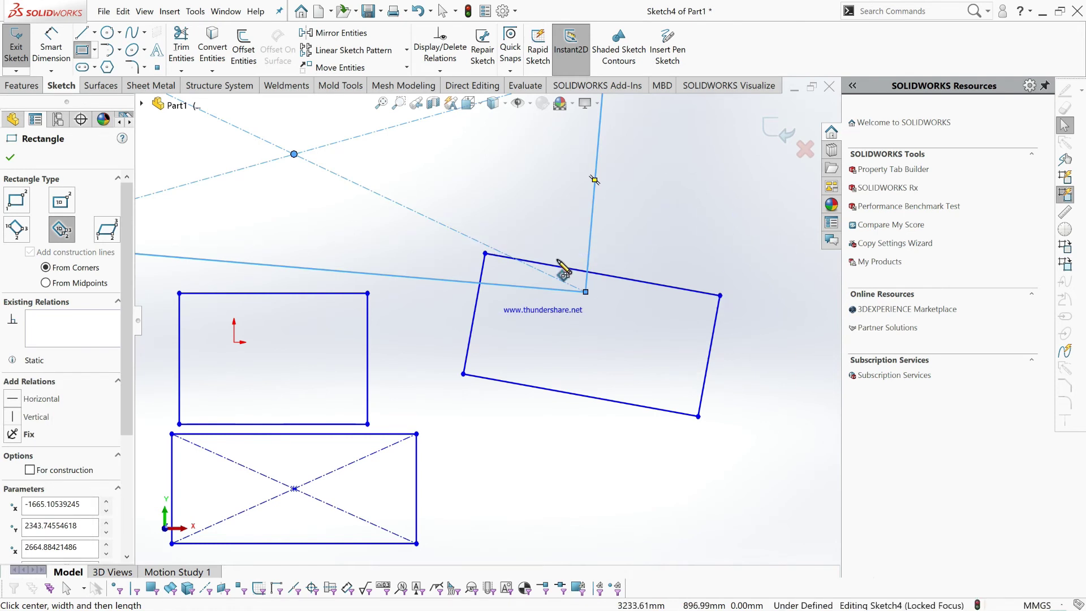
scroll(390, 204, up, 3)
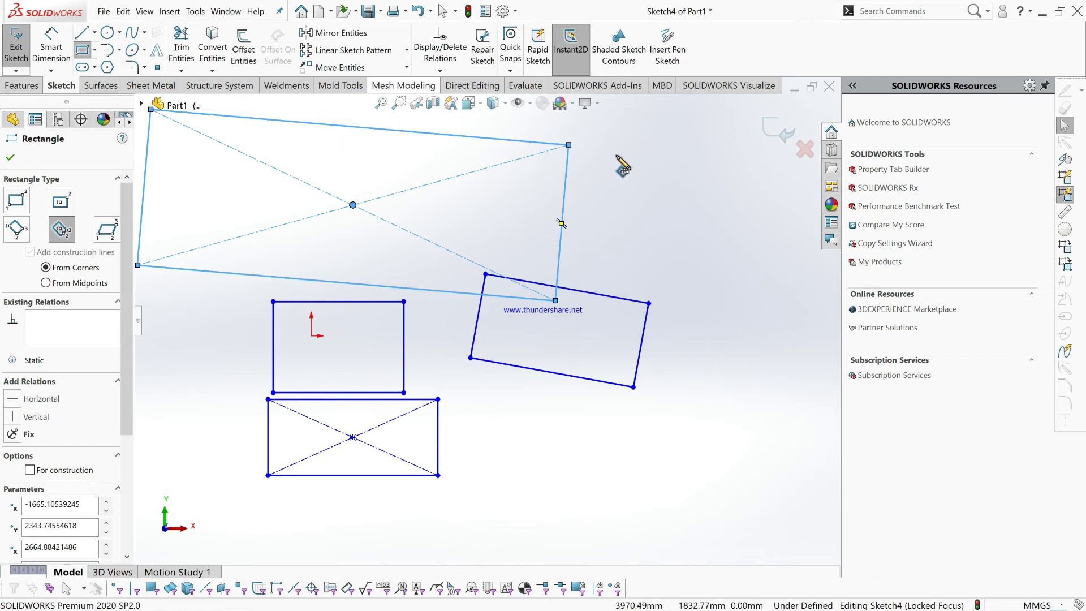
click(34, 471)
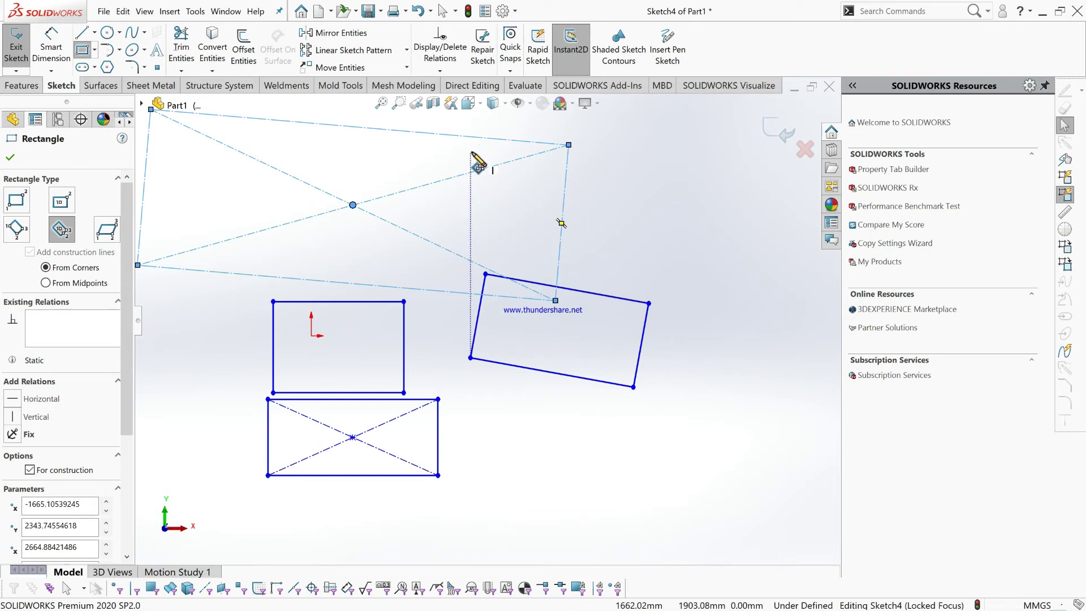
- Sketch a parallelogram with a base about 1482 mm long below the tilted solid-line rectangle
click(107, 229)
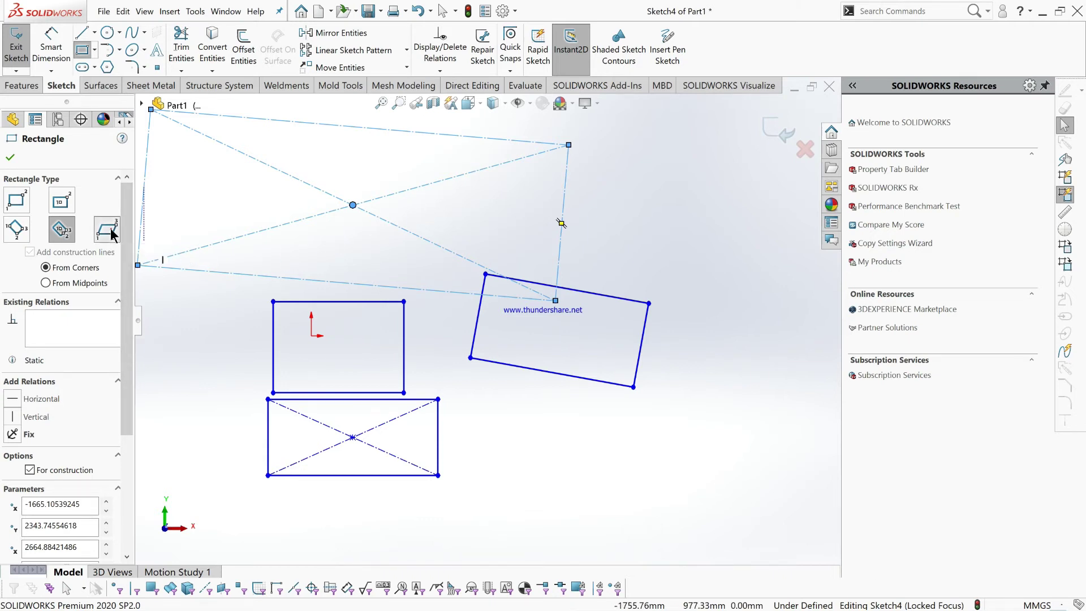
click(553, 477)
click(682, 464)
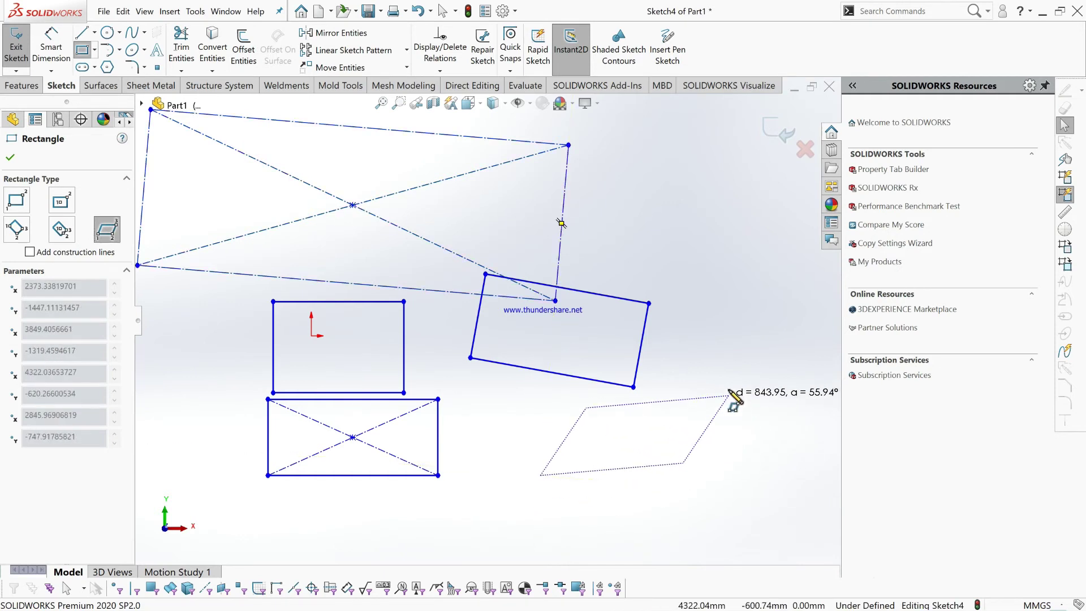
click(792, 385)
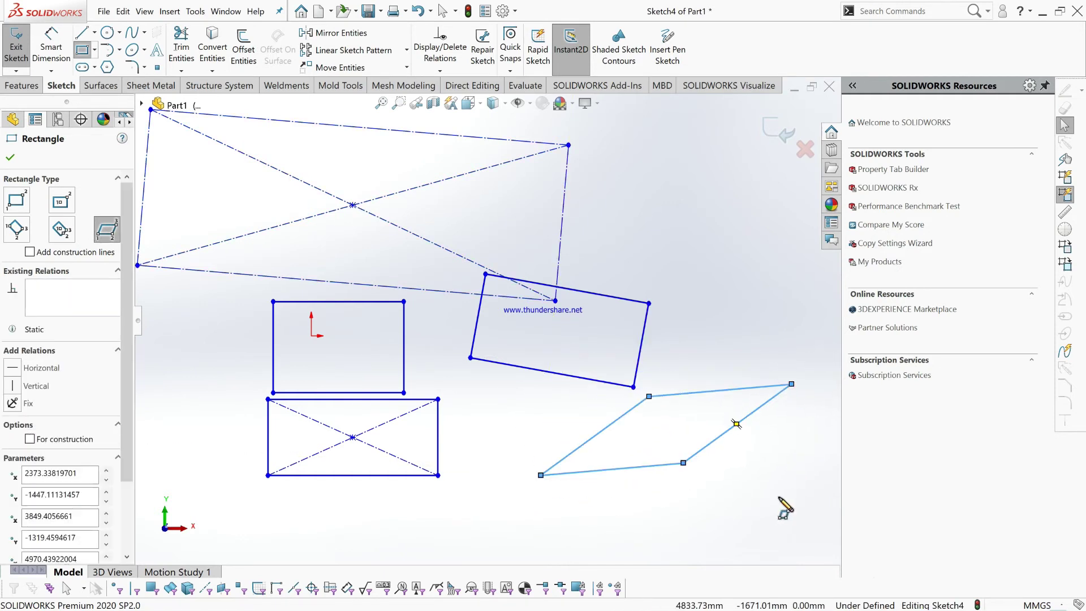
click(11, 158)
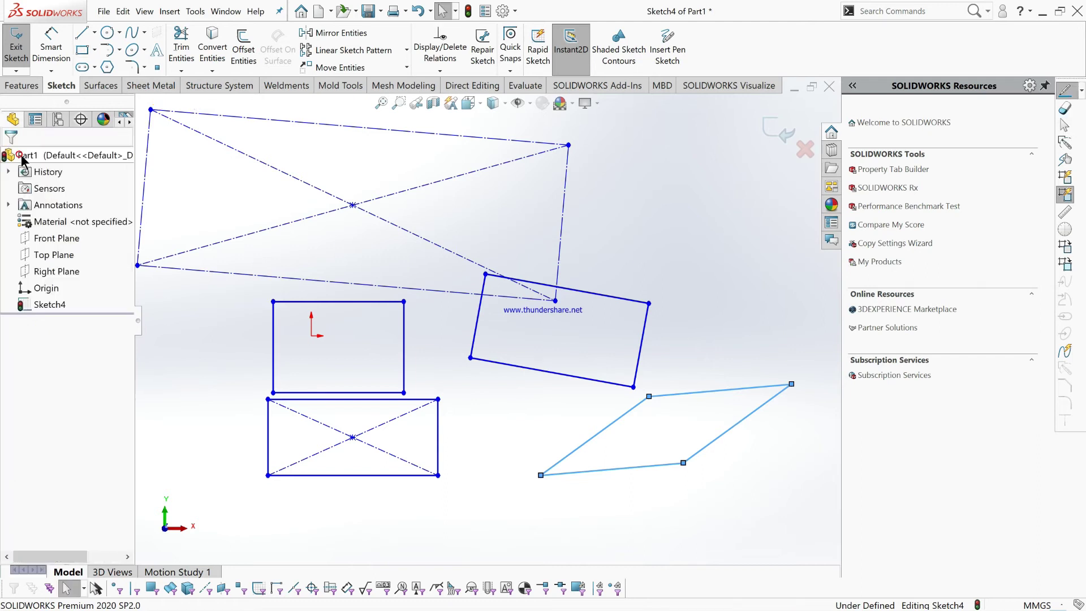
click(730, 251)
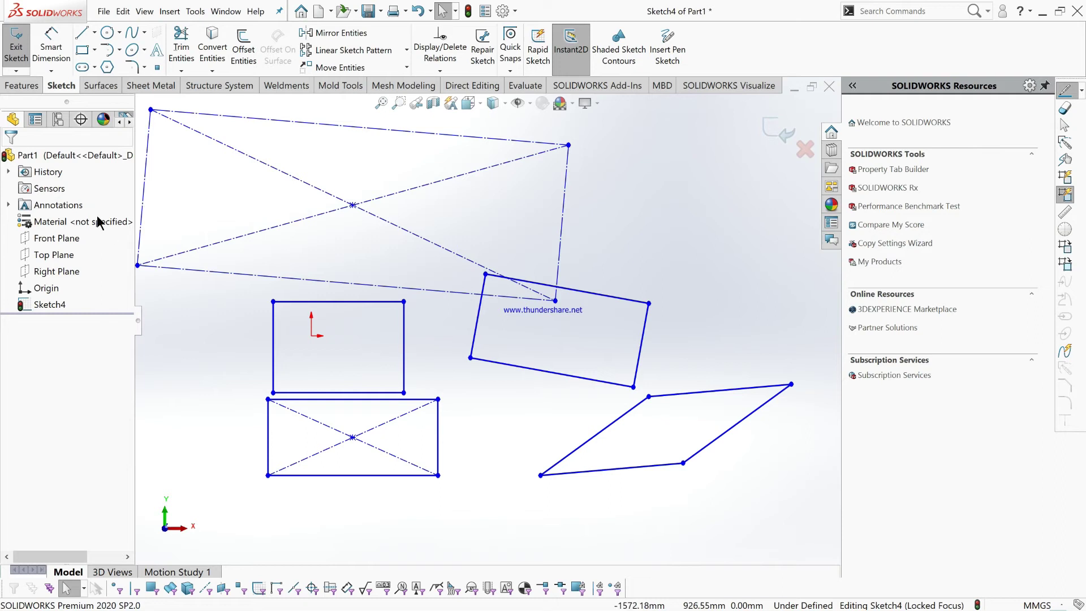
- Dimension the horizontal center rectangle below the origin to 800 mm high and 1550 mm wide
click(51, 48)
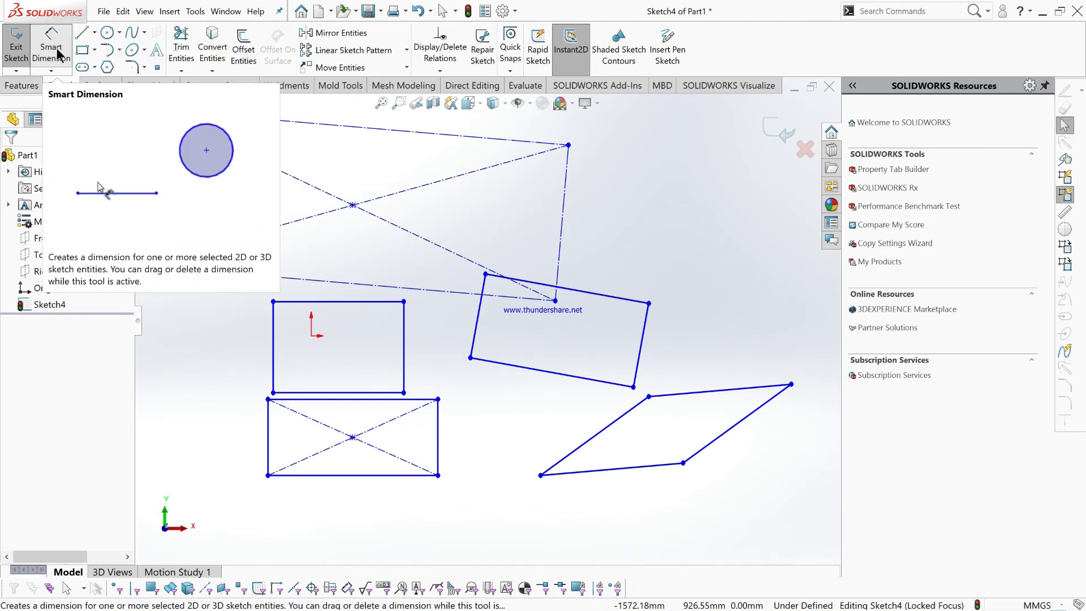
click(439, 437)
click(486, 467)
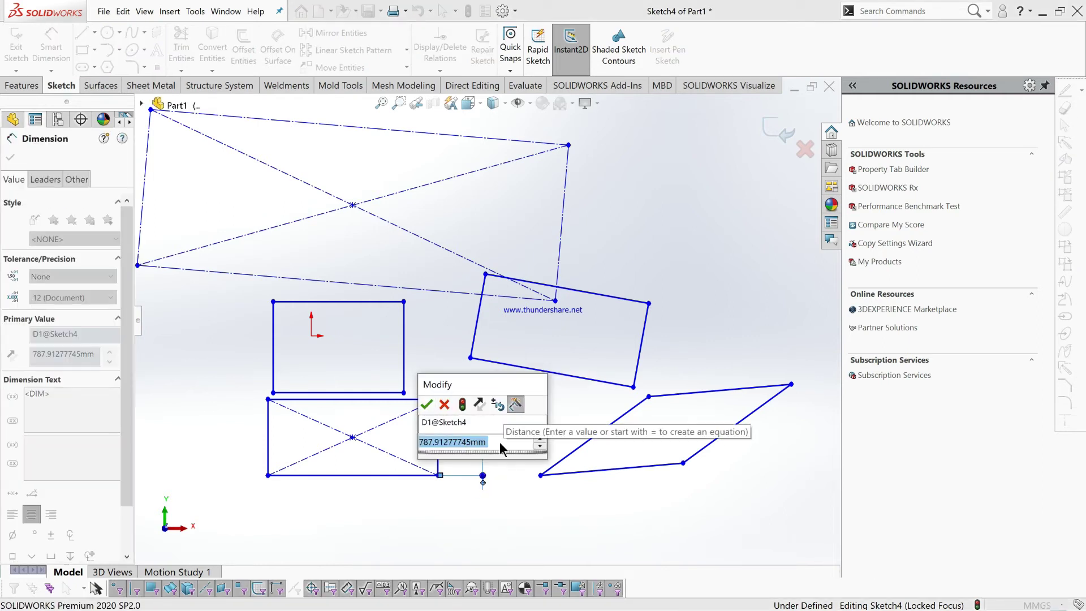
text(800)
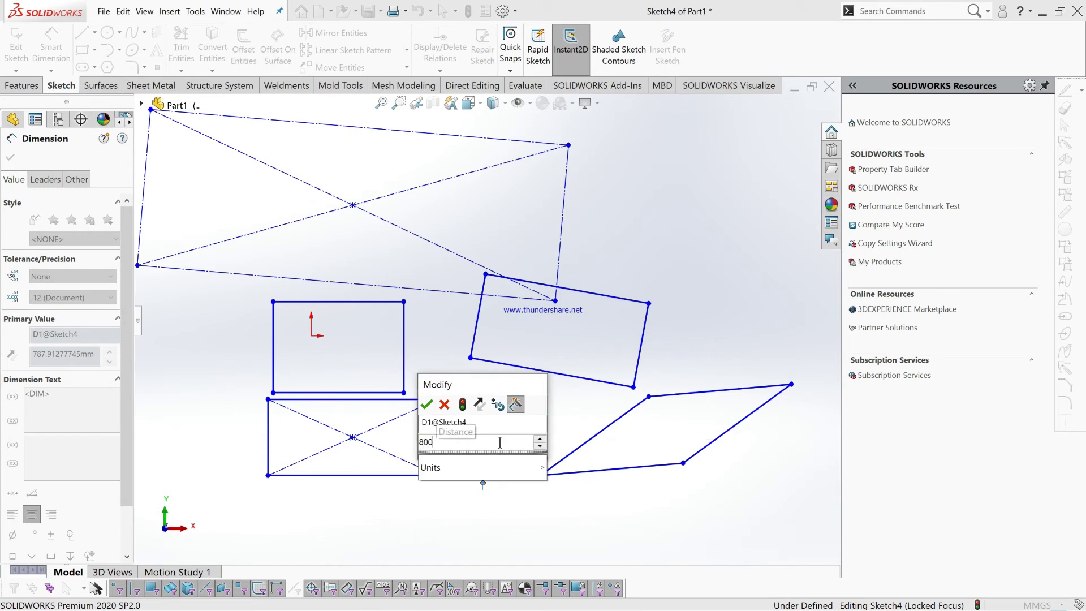
key(Return)
click(407, 476)
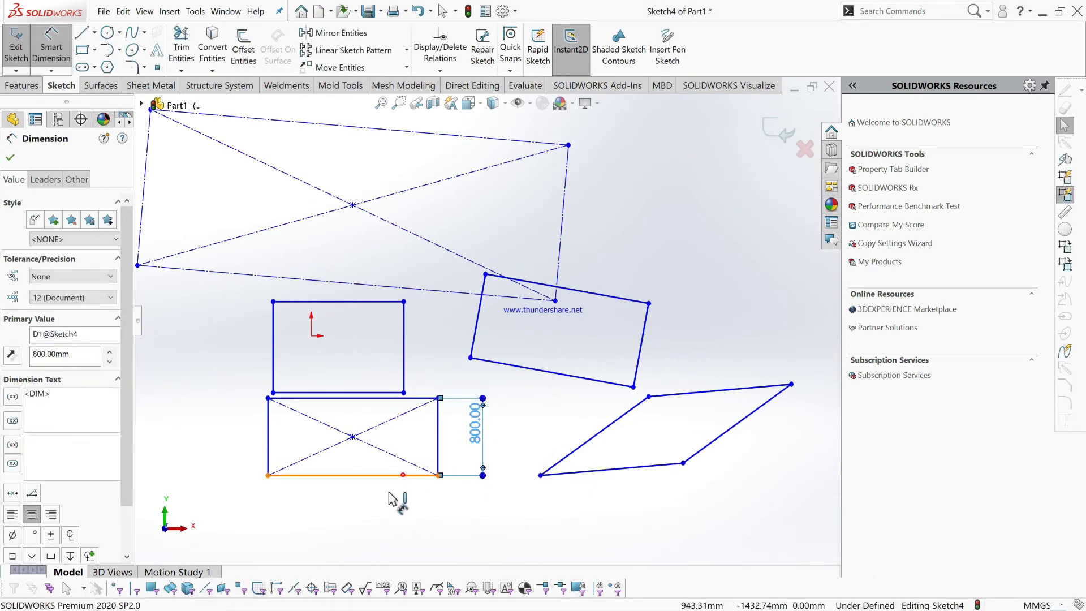
click(396, 508)
text(1550)
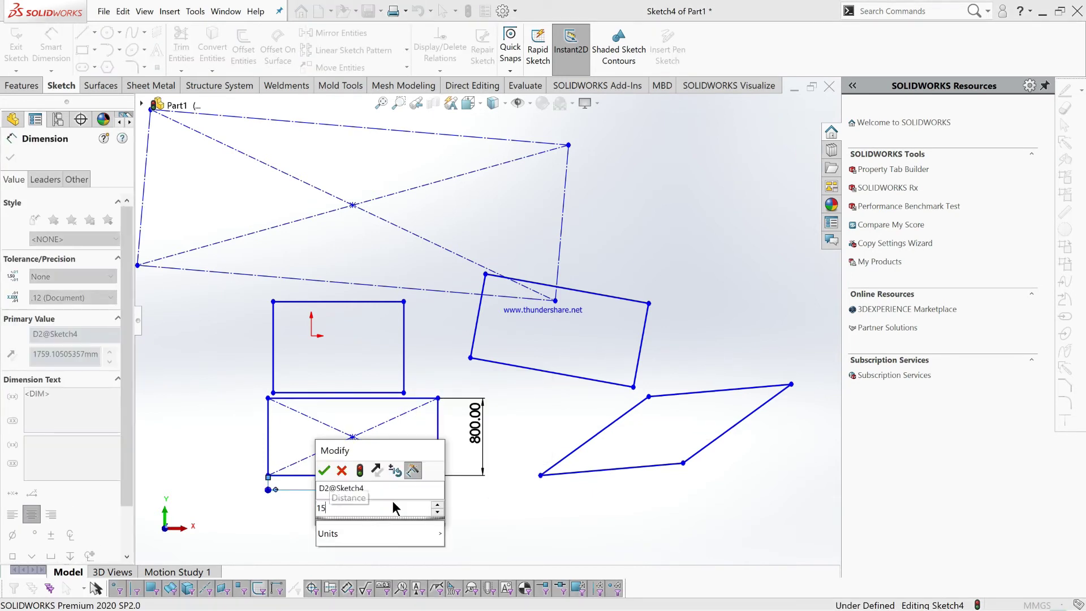
click(324, 470)
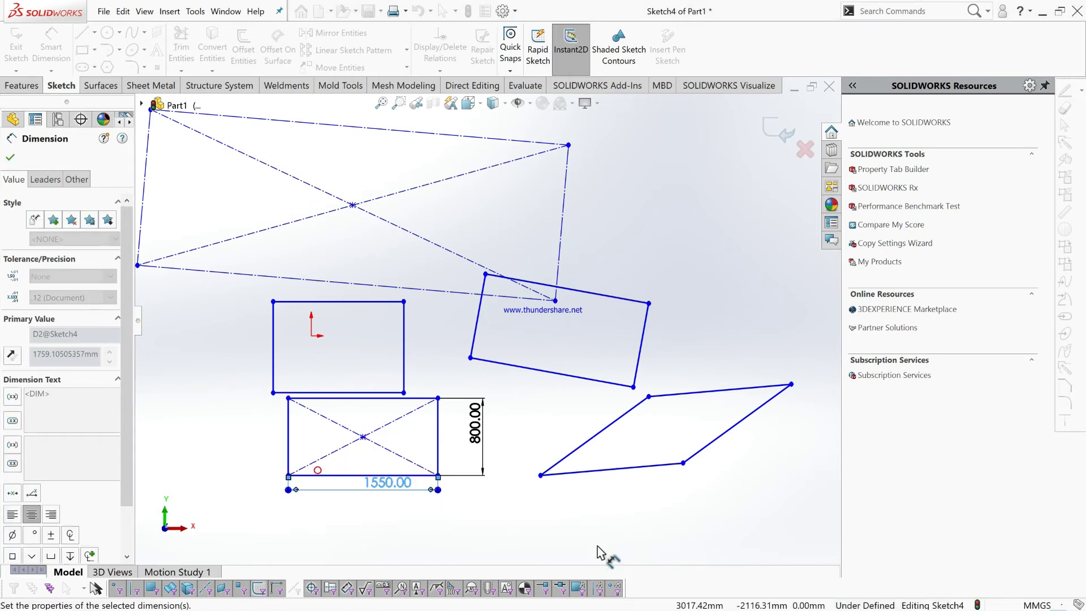
- Dimension the angle between the parallelogram's base and its adjacent slanted side to 45°
click(580, 447)
click(589, 478)
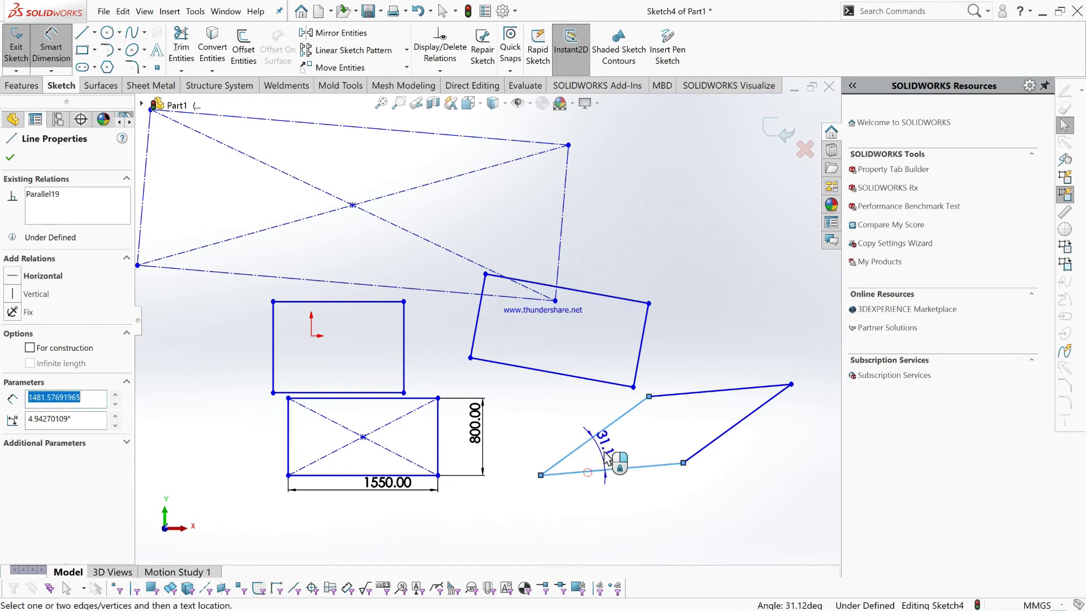
click(622, 478)
text(45)
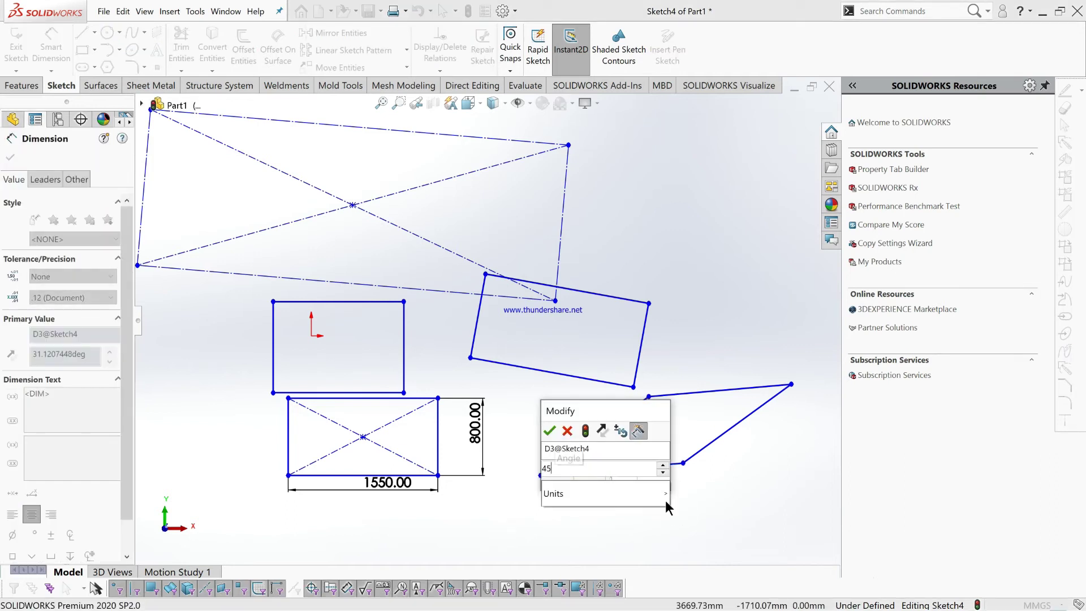
key(Return)
click(661, 508)
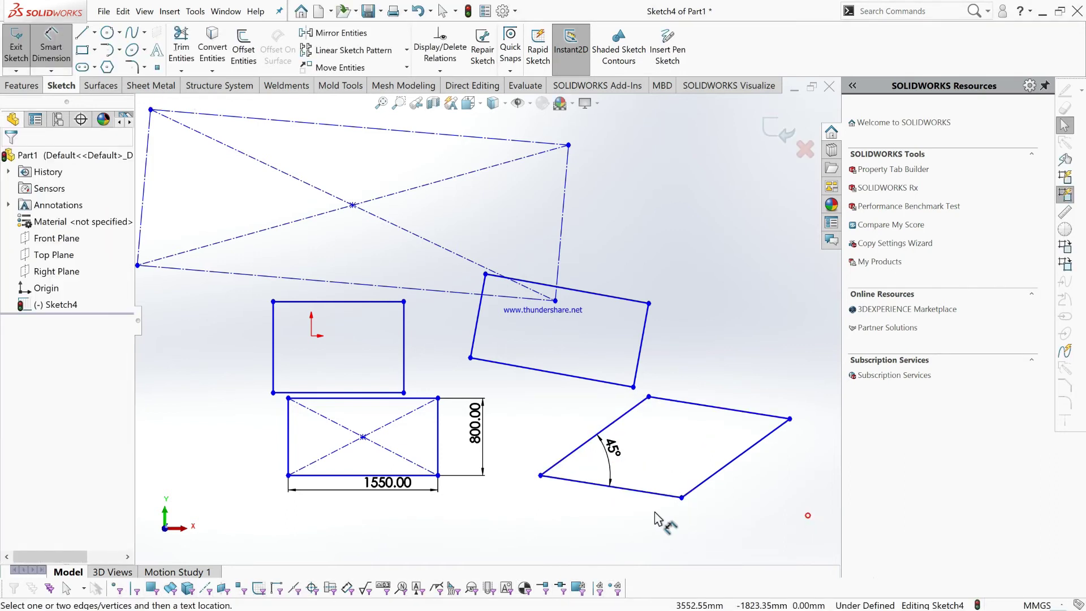
key(Escape)
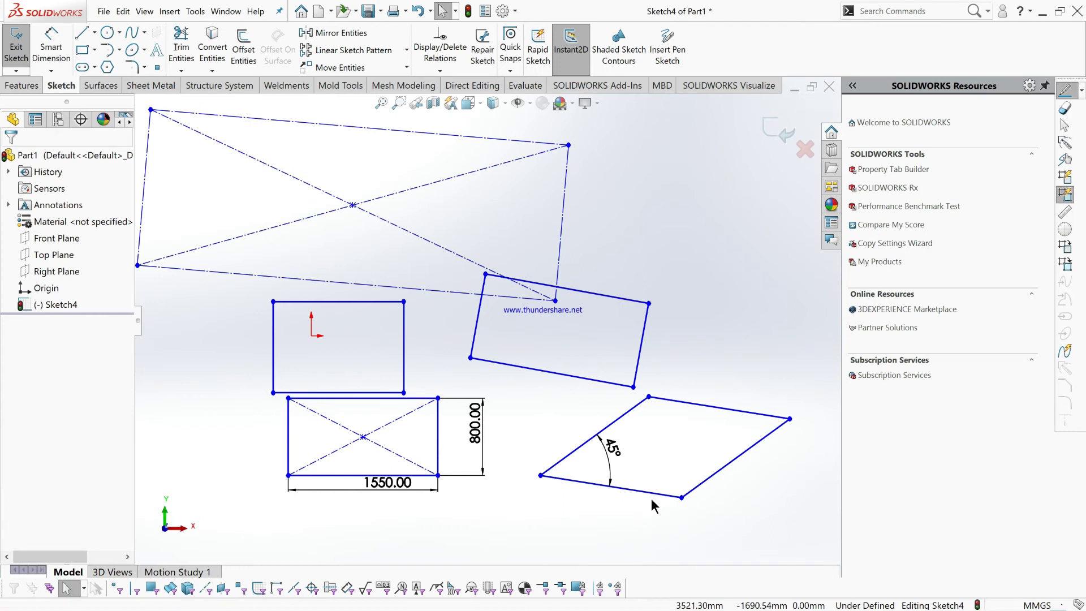
- Add a Horizontal relation to the parallelogram's base line
click(655, 496)
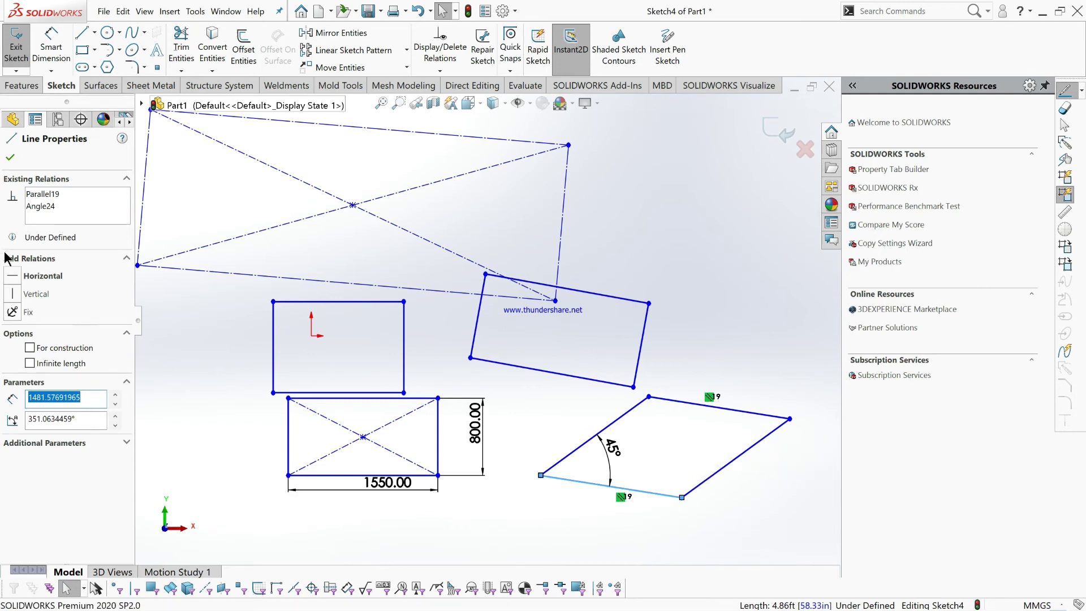
click(16, 276)
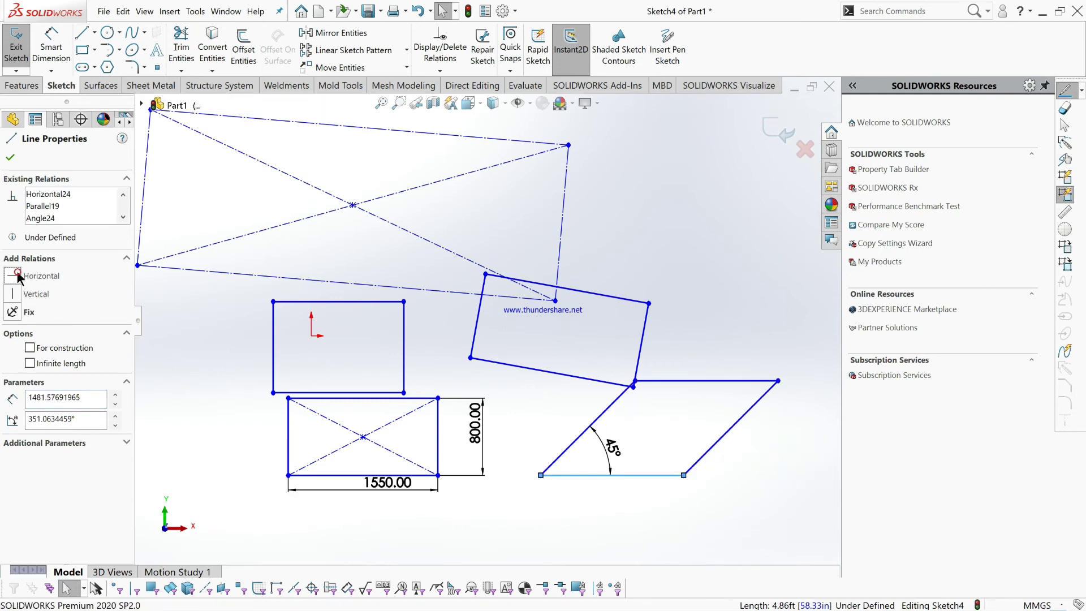
click(10, 158)
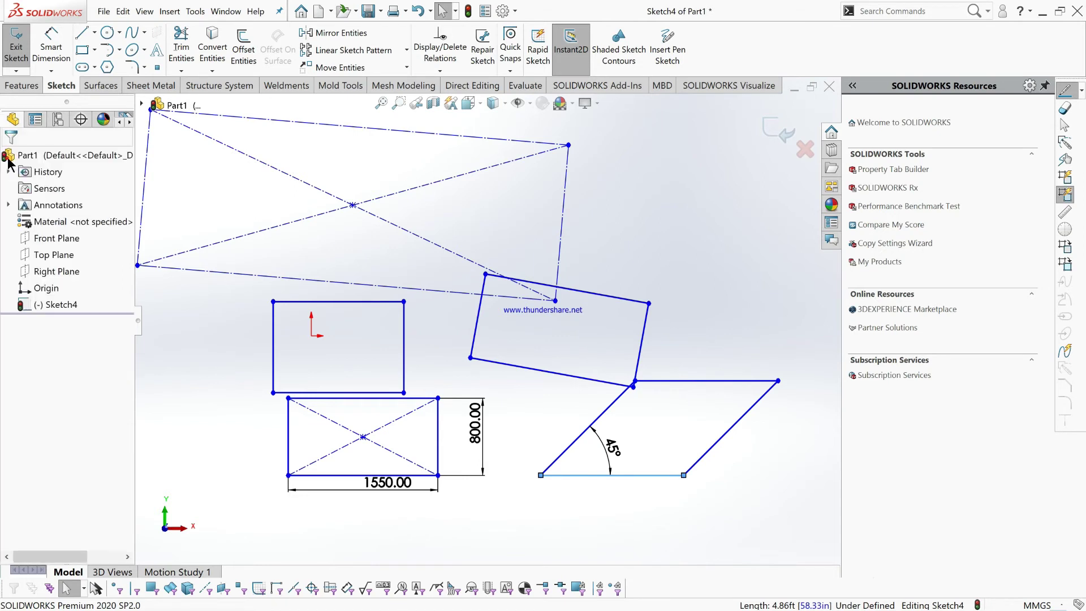
click(636, 523)
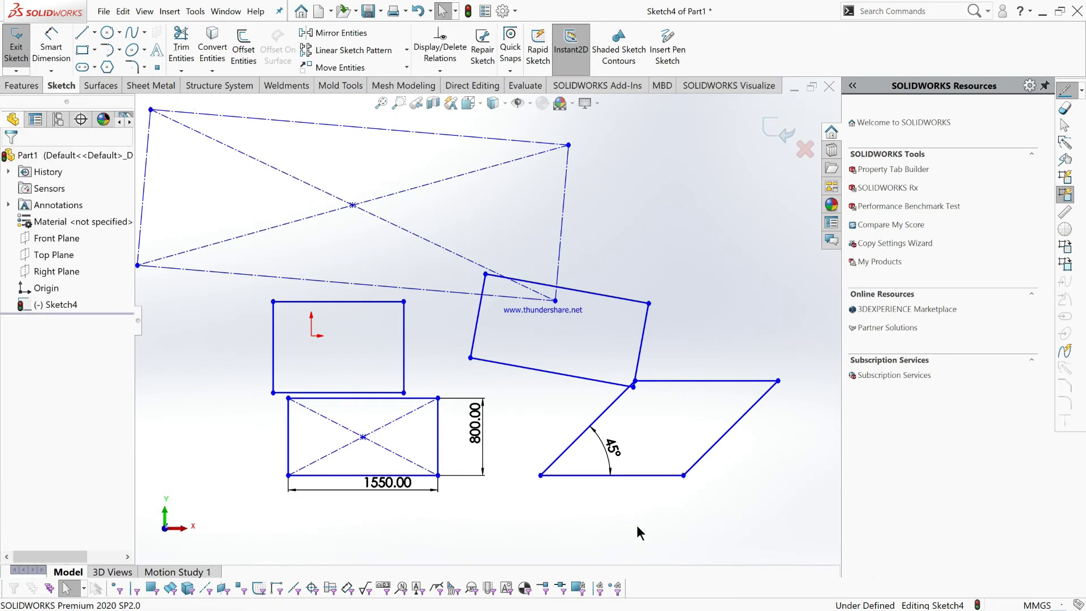
- Delete all rectangles, the parallelogram and their dimensions from the sketch
scroll(578, 520, up, 3)
scroll(651, 277, down, 5)
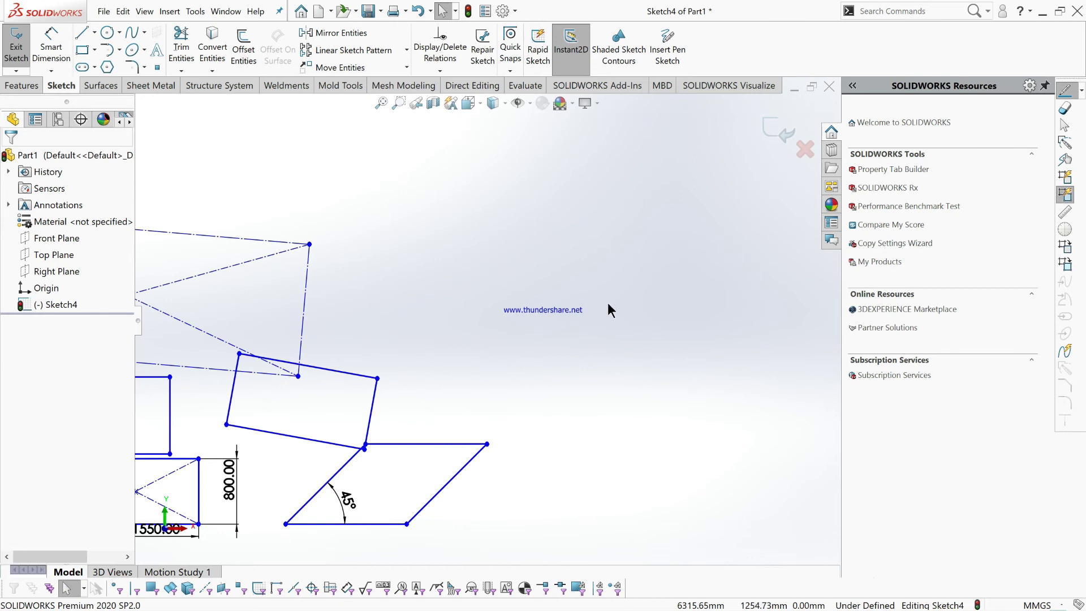
scroll(498, 362, up, 3)
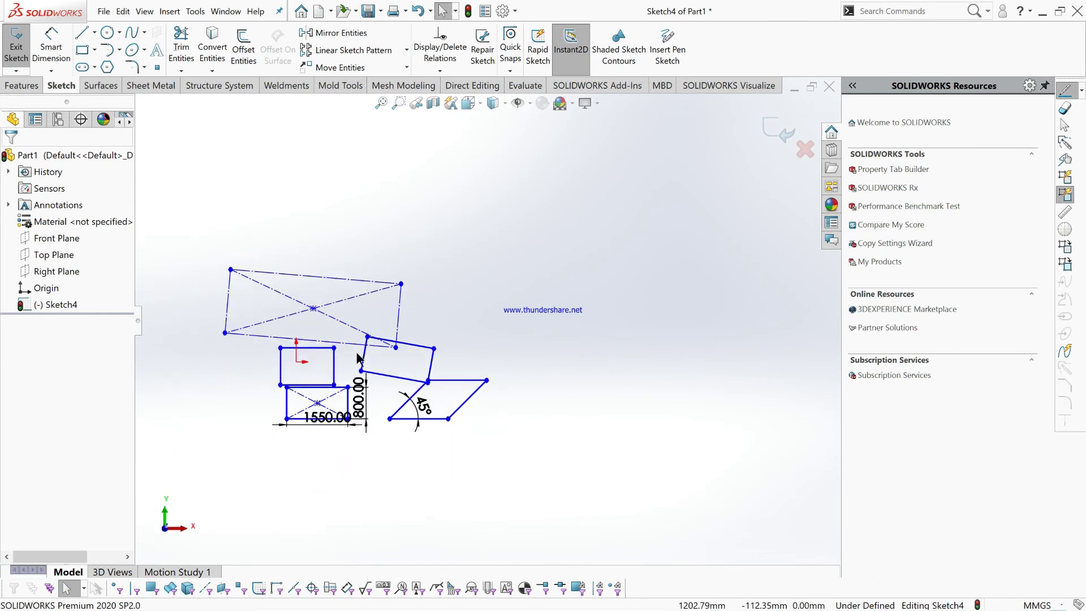
mouse_move(639, 131)
mouse_down()
mouse_move(194, 565)
mouse_move(170, 565)
mouse_up()
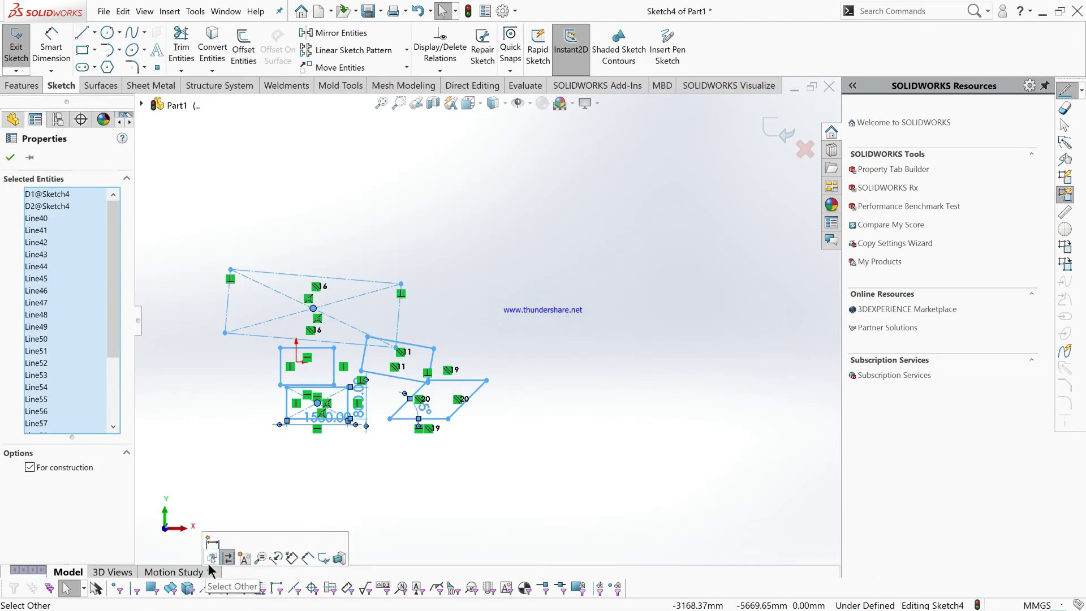
key(Delete)
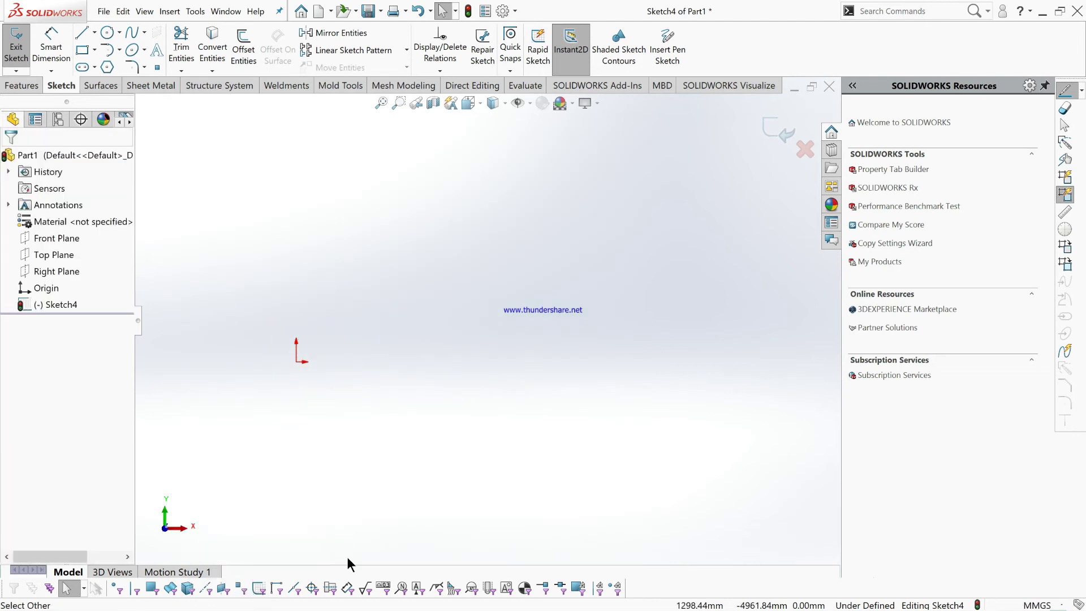
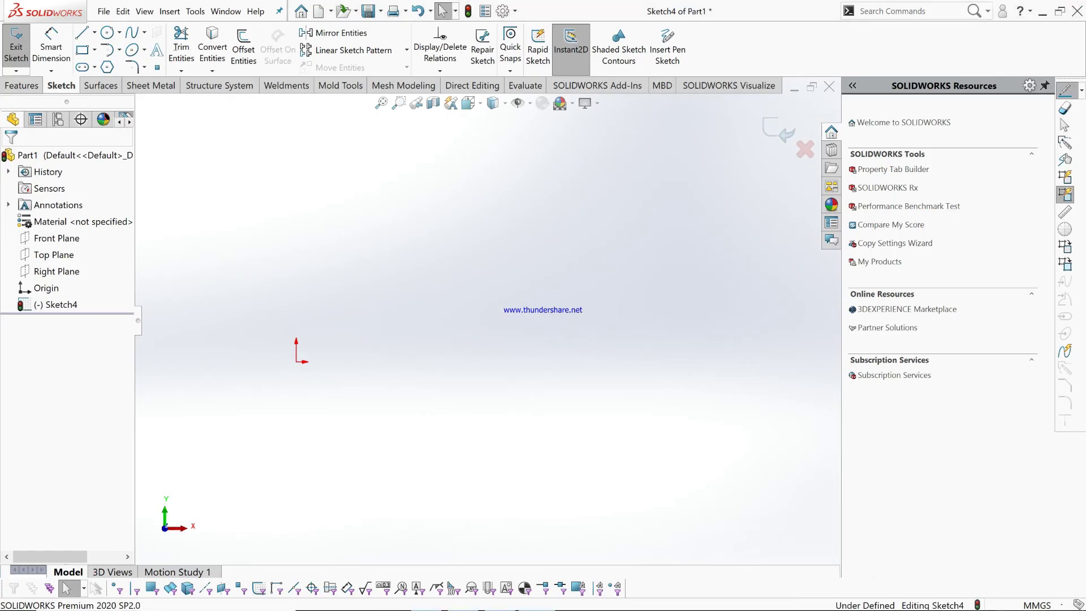
click(1020, 597)
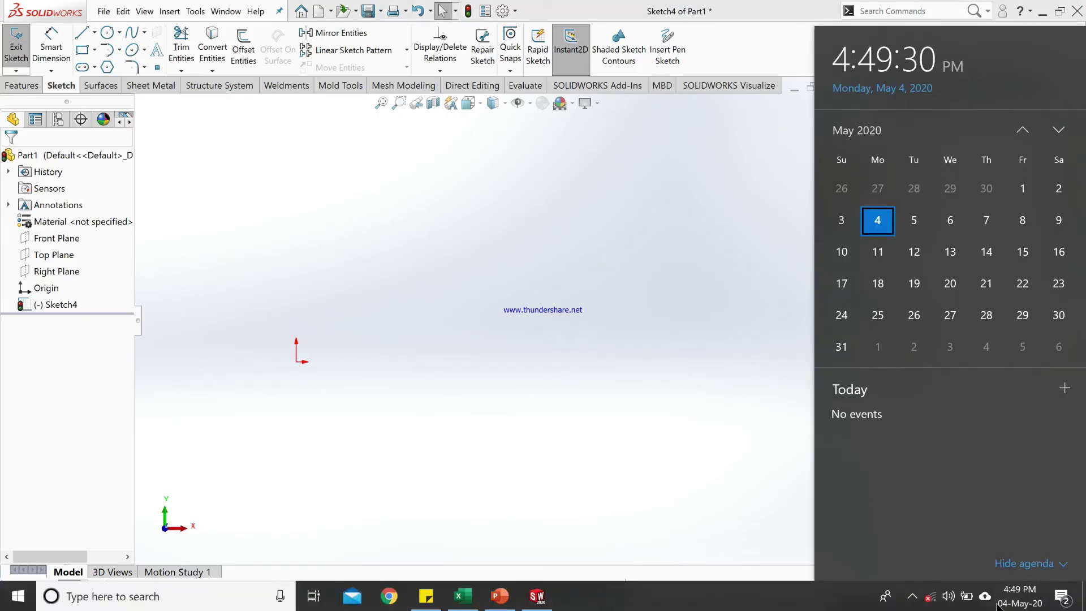
click(917, 598)
click(913, 596)
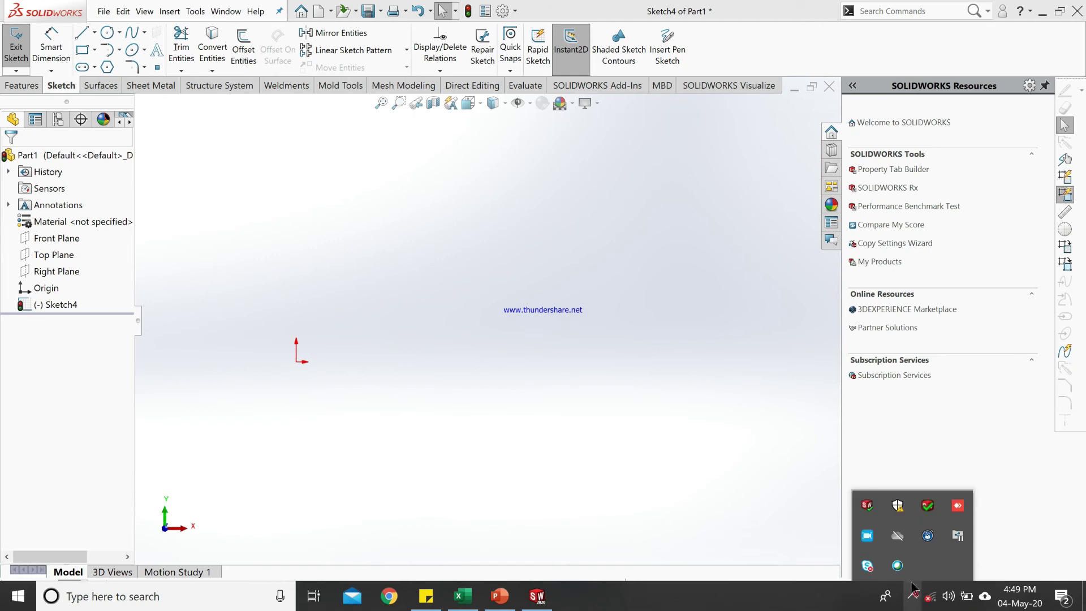
right_click(869, 538)
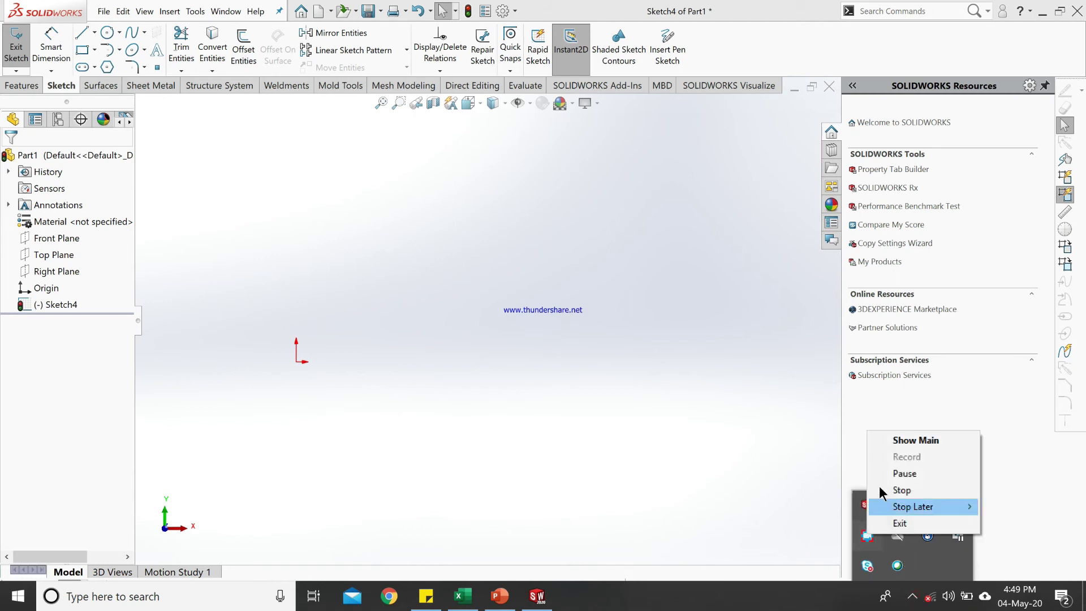
click(906, 471)
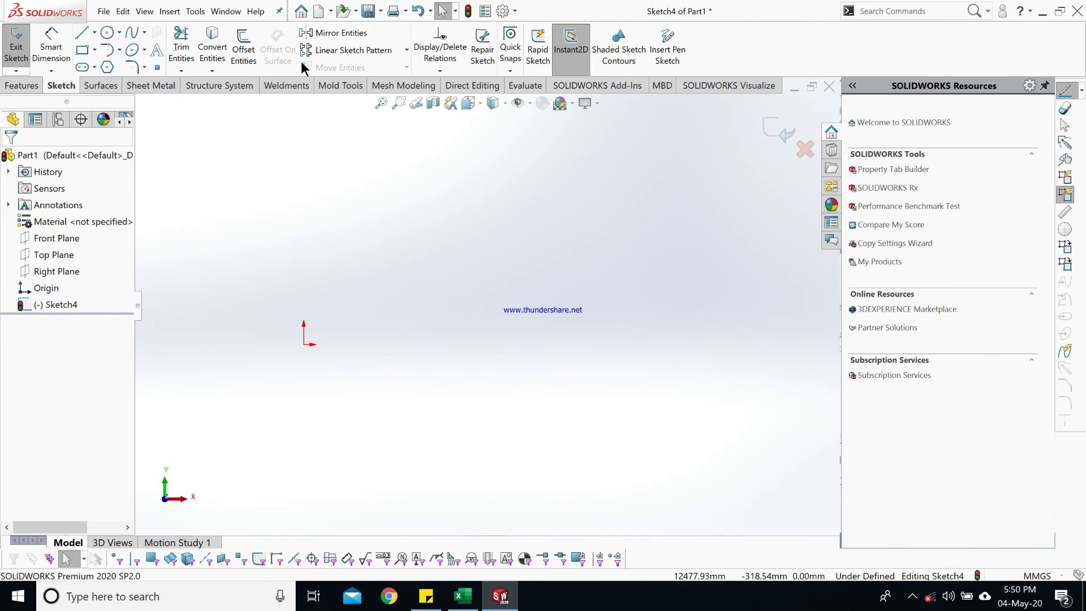
- Draw a straight slot above the origin, about 9232 mm between end centers and about 2110 mm wide
click(82, 69)
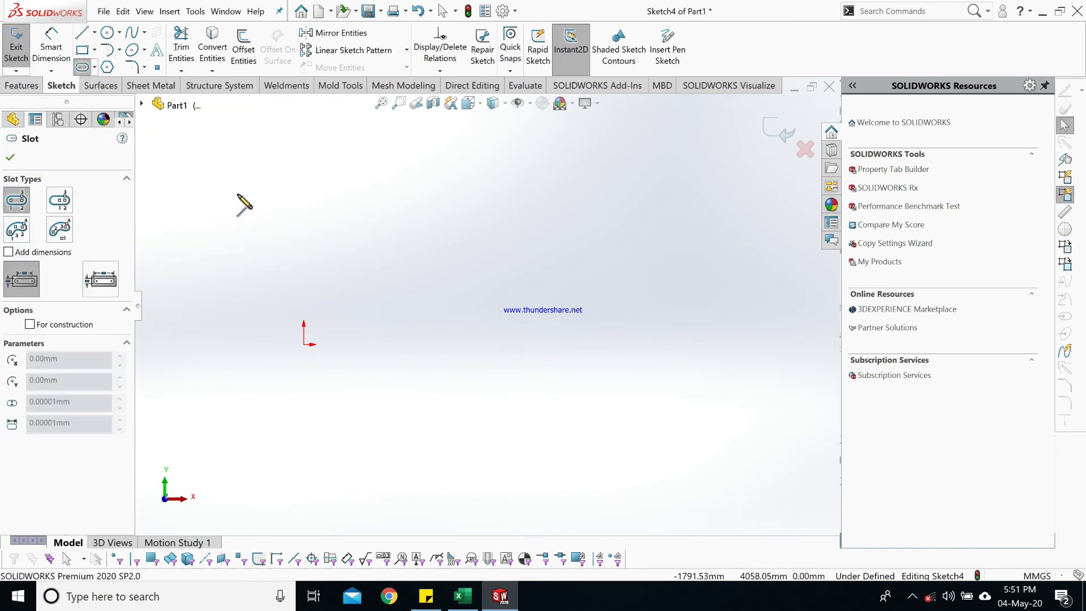
click(355, 244)
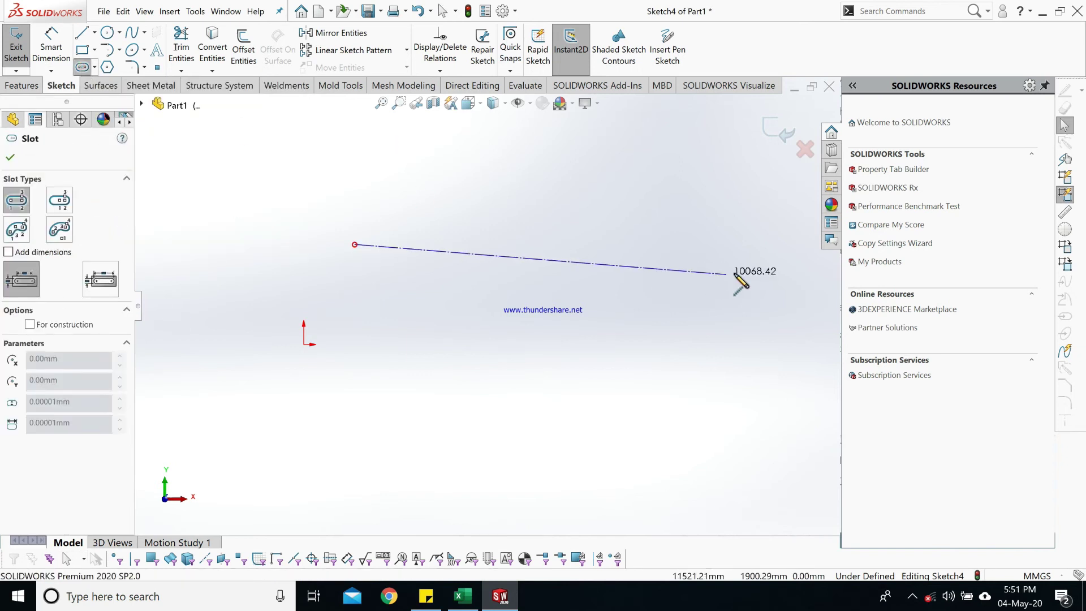
click(697, 247)
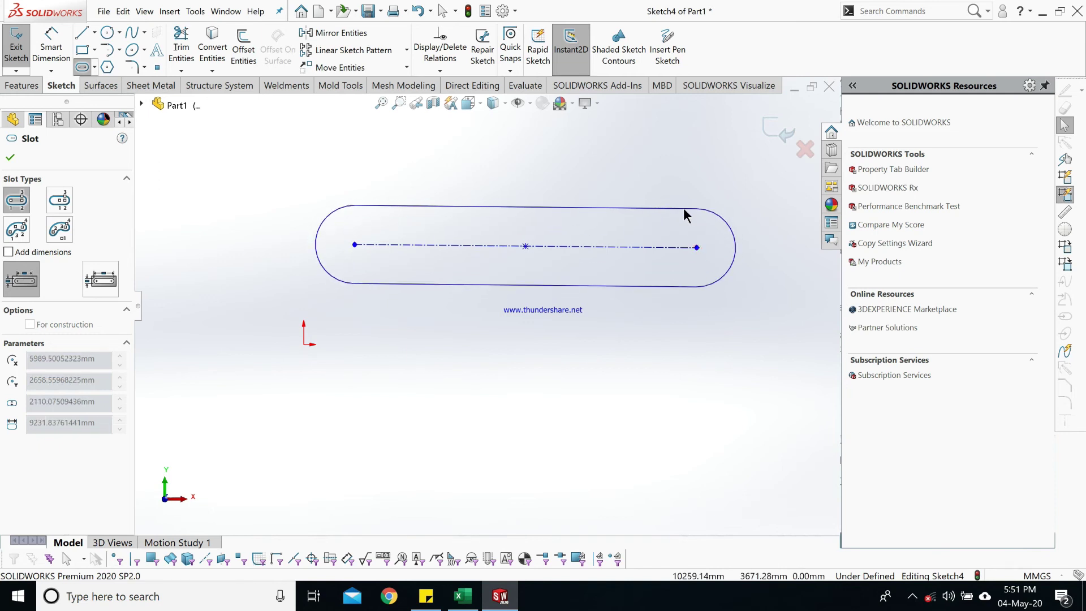
click(684, 208)
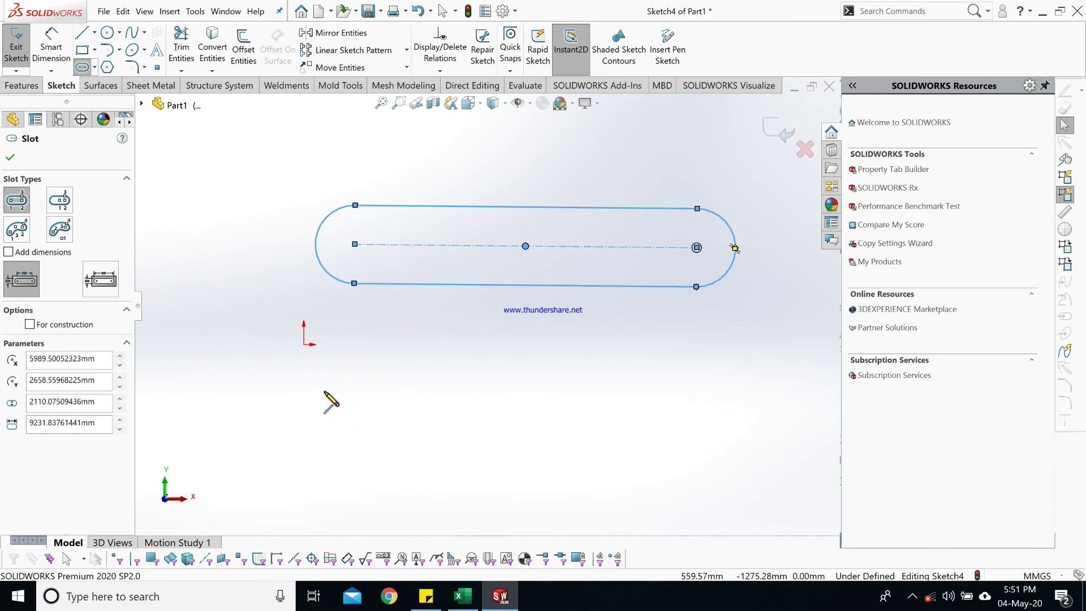
- Draw a second, horizontal straight slot below the first, about 10799 mm between end centers and about 2463 mm wide
click(234, 357)
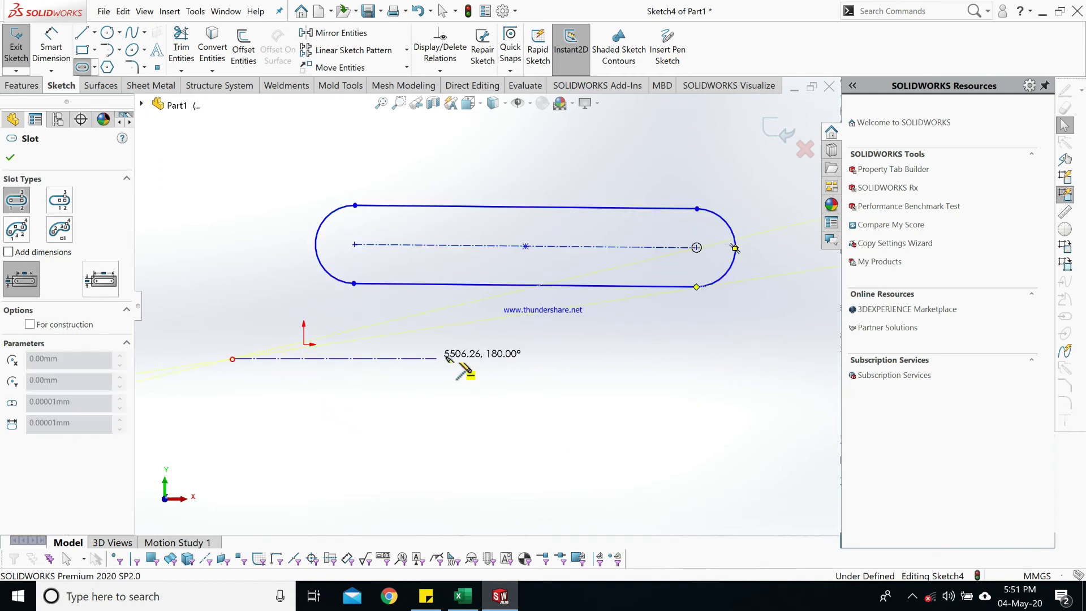
click(633, 358)
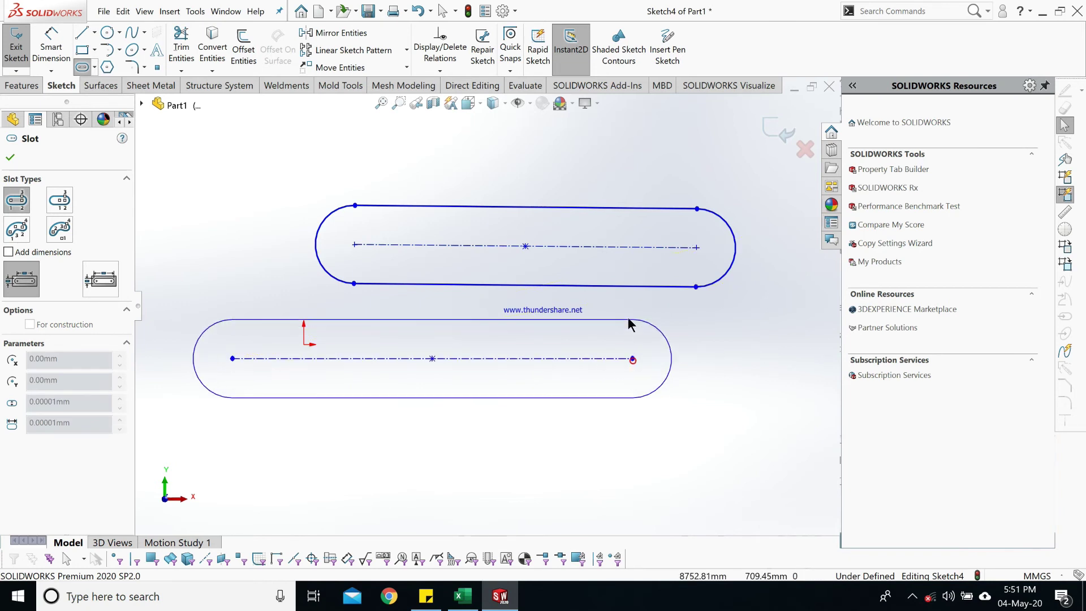
click(627, 315)
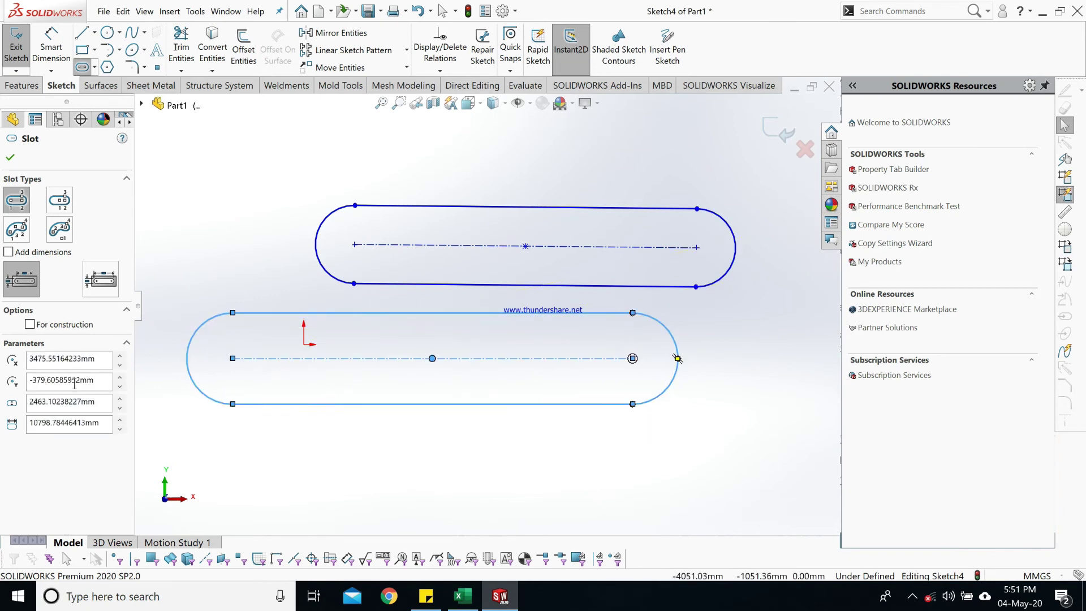
- Set the lower slot's width to 2500 mm and its length to 15000 mm, and finish the slot
drag(75, 398, 28, 401)
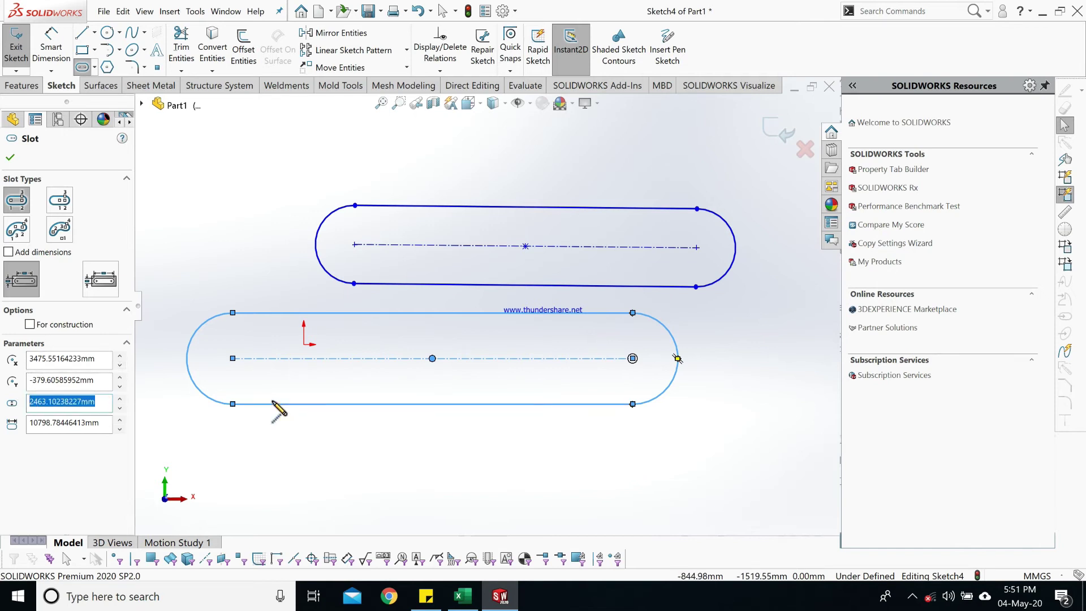
text(250)
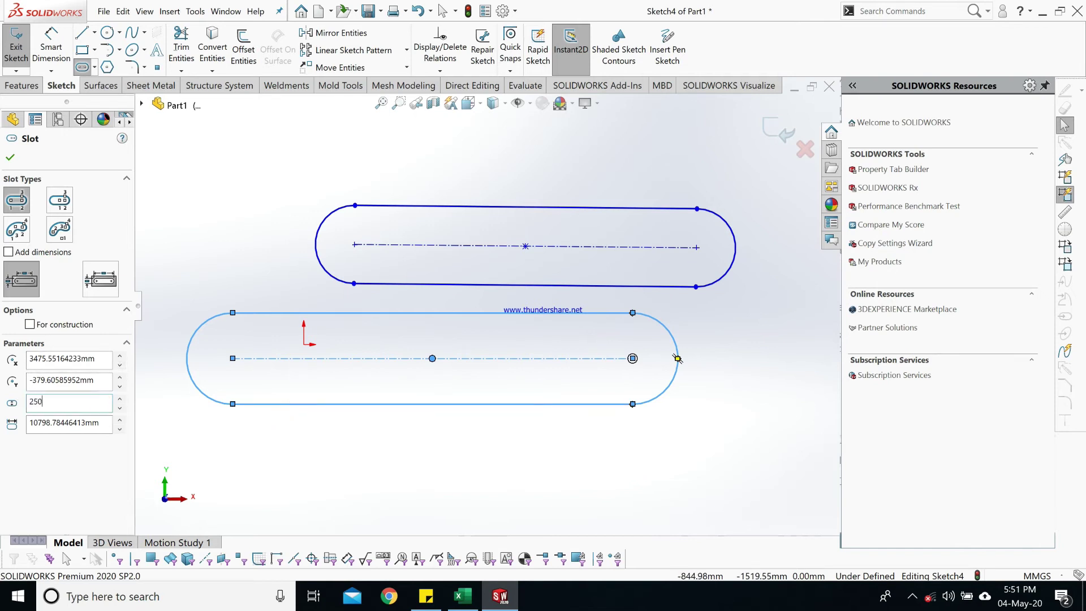
key(Return)
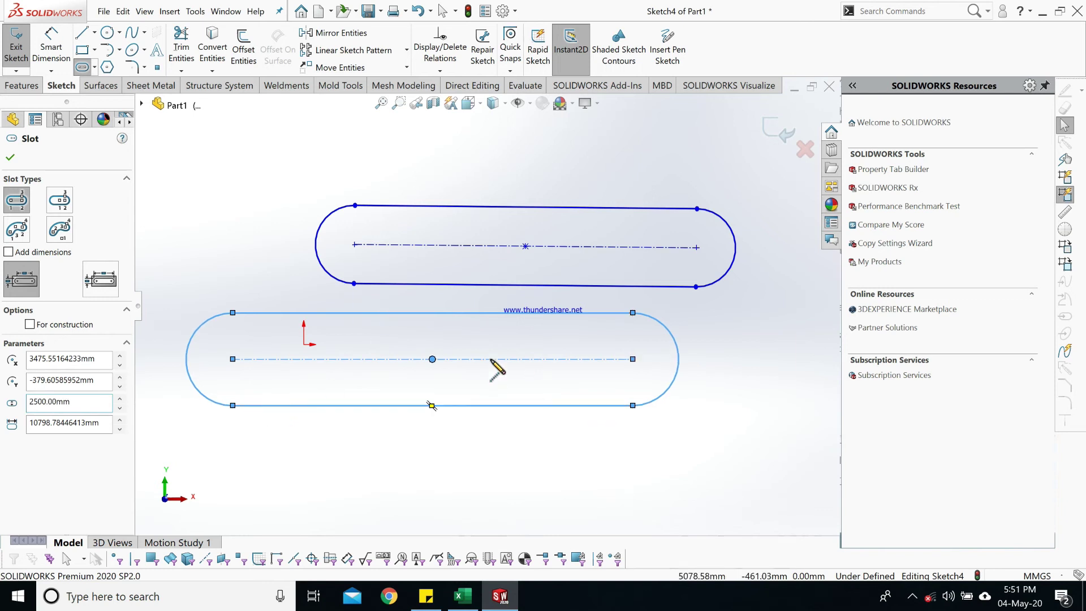
click(111, 421)
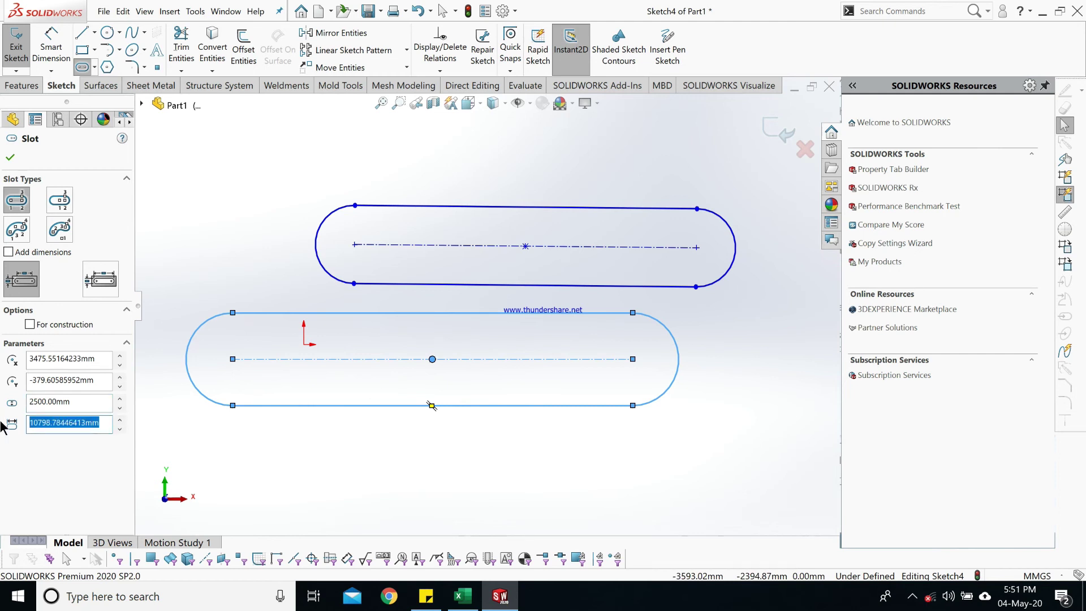
text(15000)
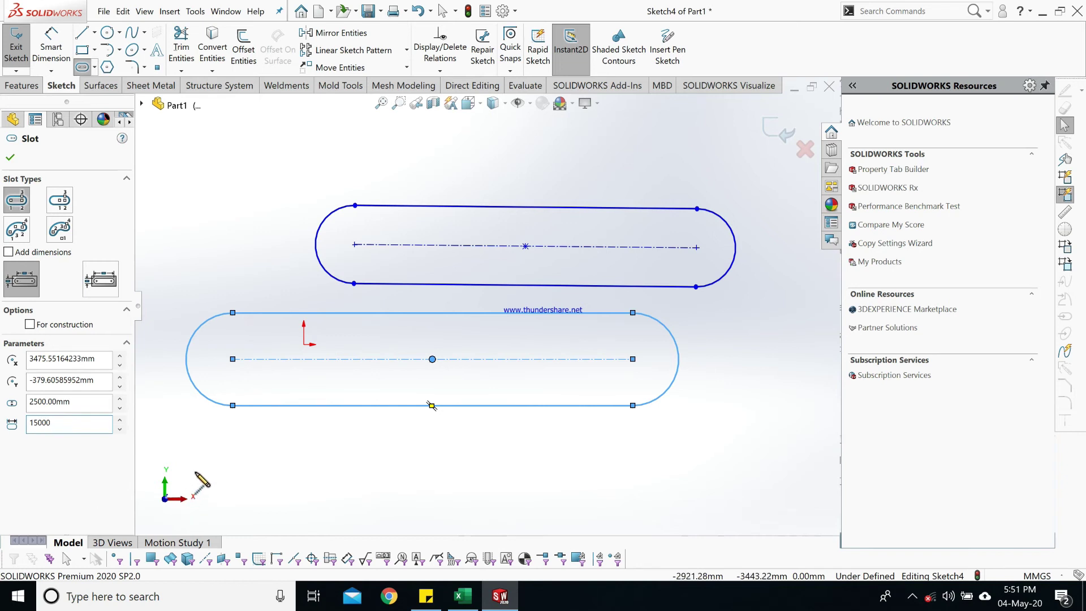
click(69, 471)
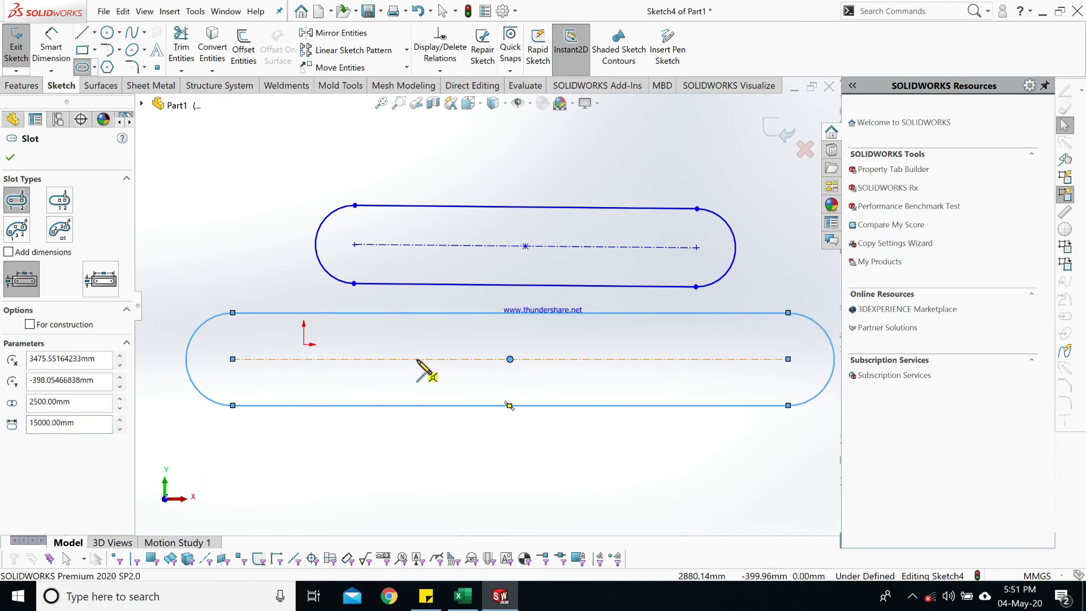
click(10, 158)
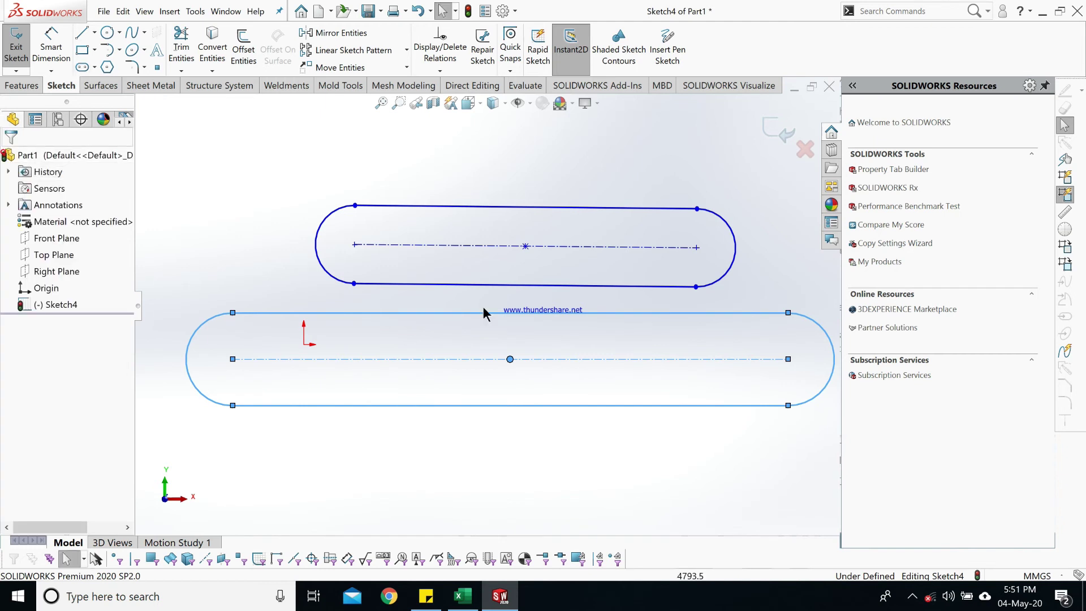
- Draw a horizontal centerpoint straight slot just above the origin, about 79 mm between end centers and about 26 mm wide
scroll(385, 408, down, 5)
scroll(303, 369, up, 2)
scroll(282, 321, down, 3)
scroll(282, 321, down, 2)
scroll(485, 391, down, 2)
scroll(232, 182, down, 4)
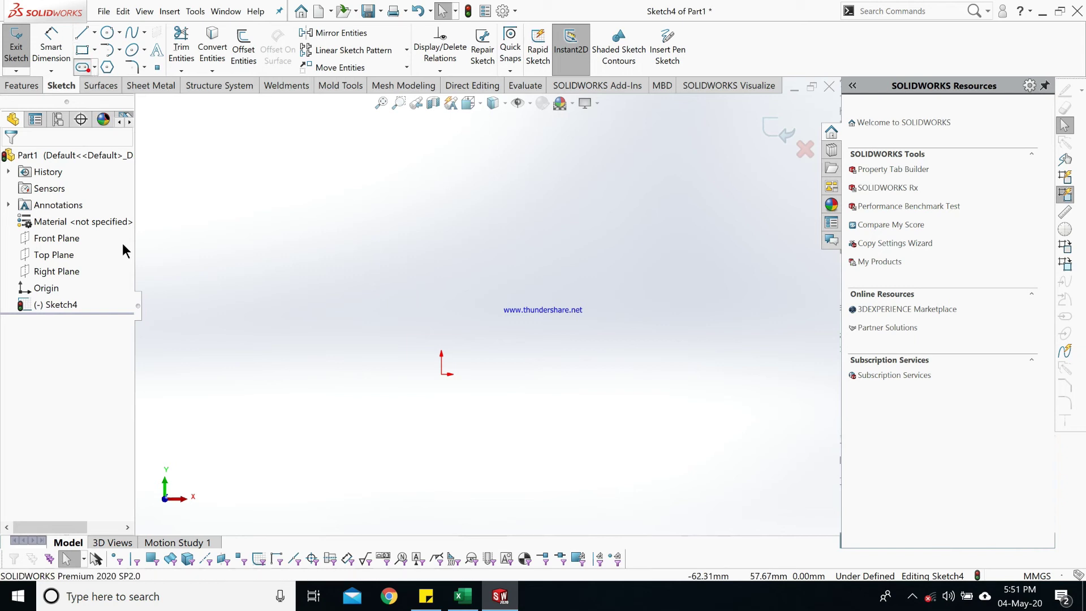
click(83, 68)
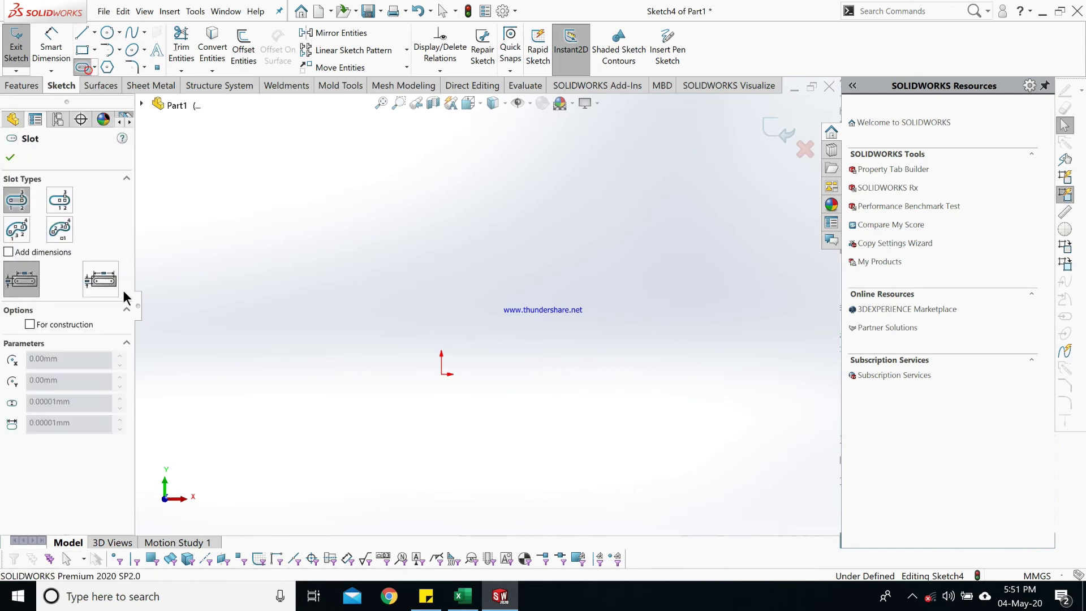
click(61, 208)
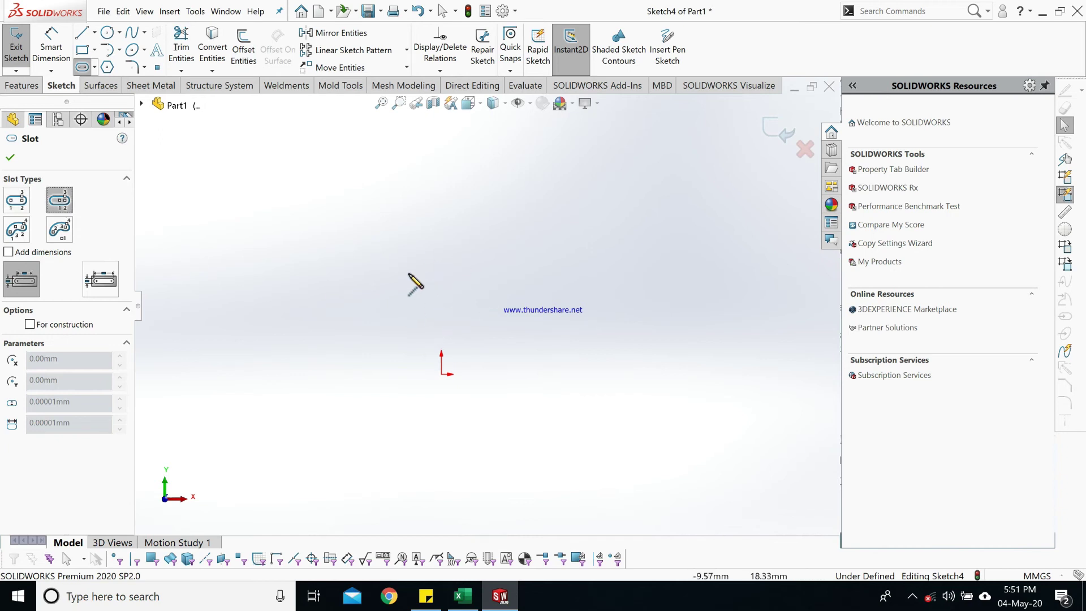
click(430, 270)
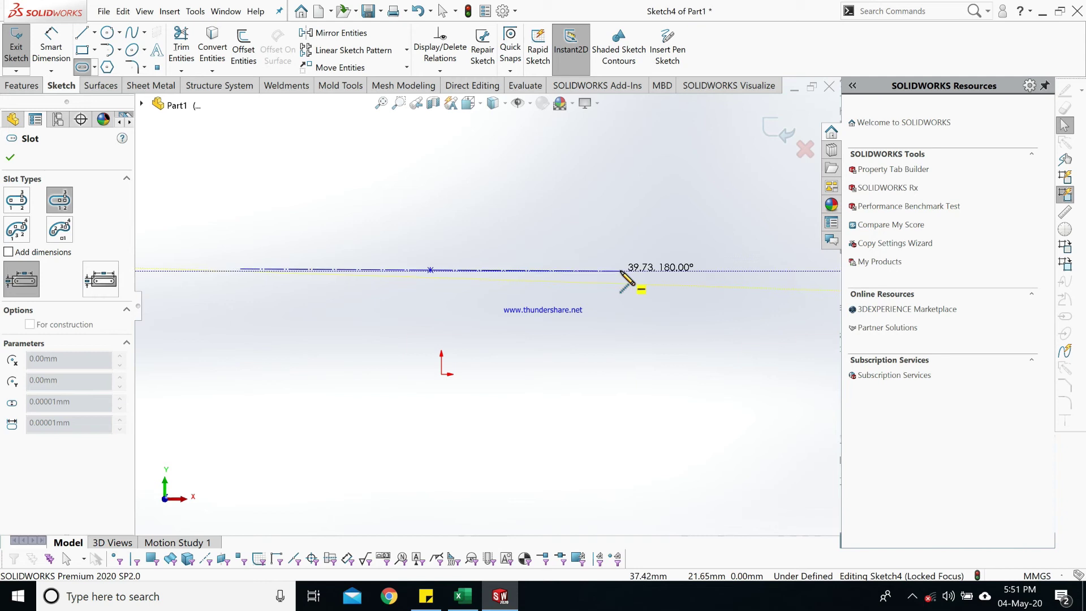
click(621, 270)
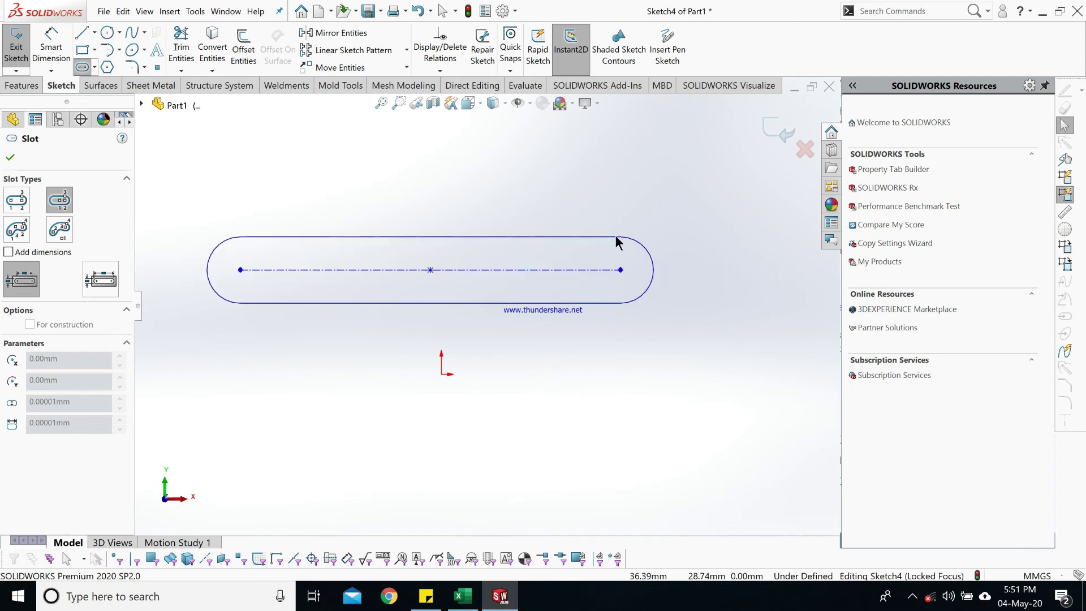
click(608, 208)
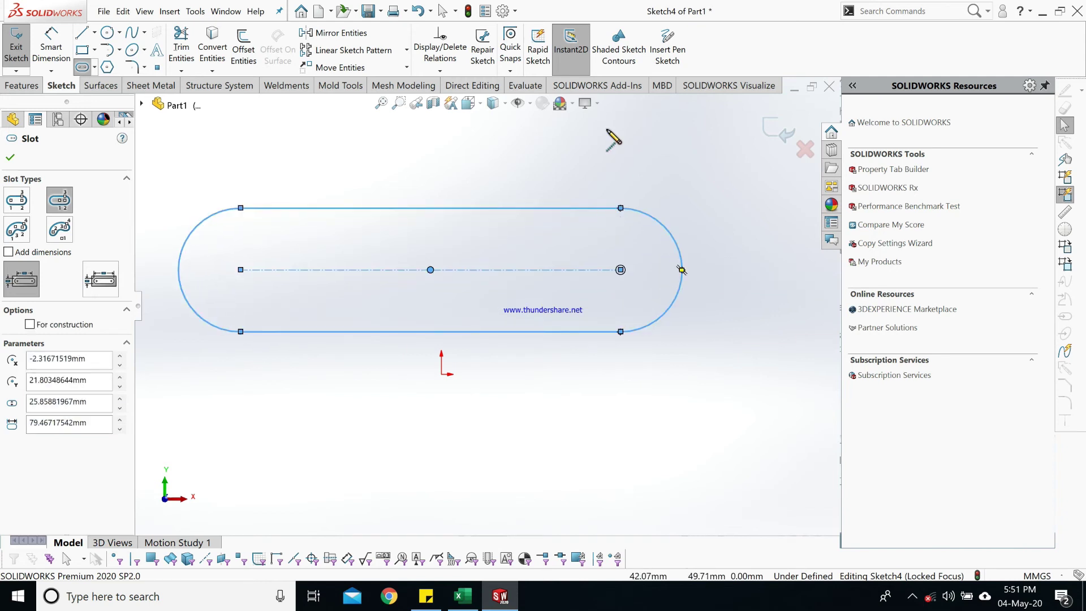
- Draw a 3 point arc slot arching over the straight slot, with a radius of about 62 mm and a width of about 25 mm
click(13, 234)
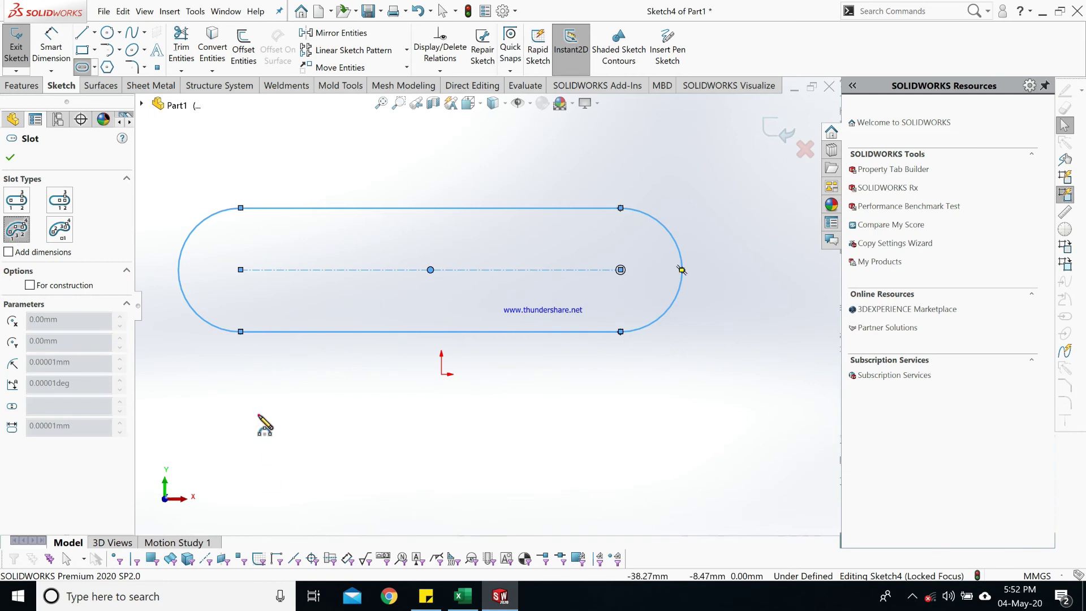
click(258, 415)
click(808, 436)
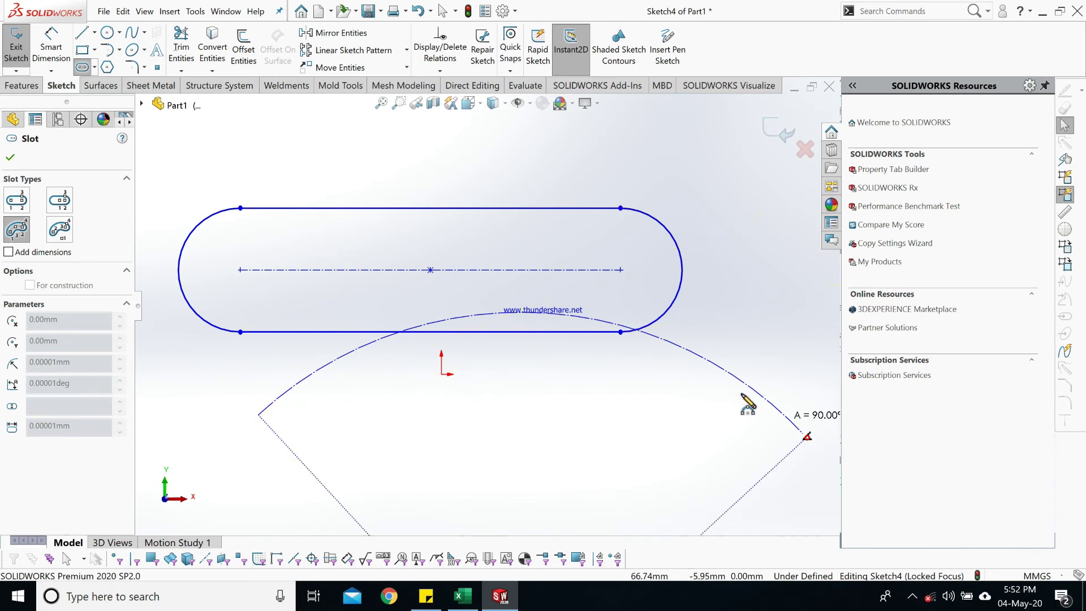
click(523, 240)
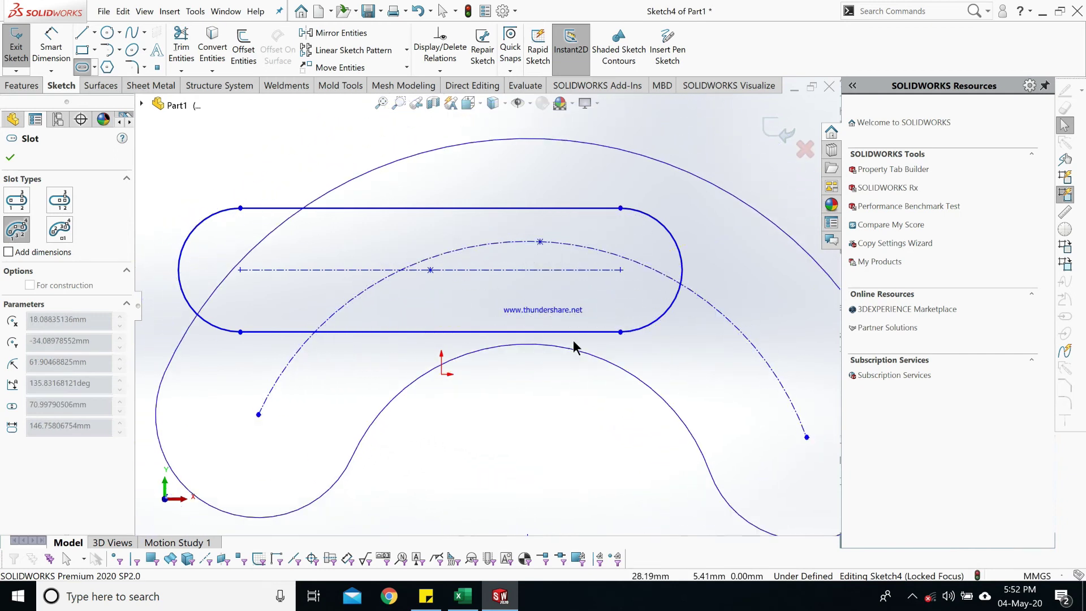
click(555, 303)
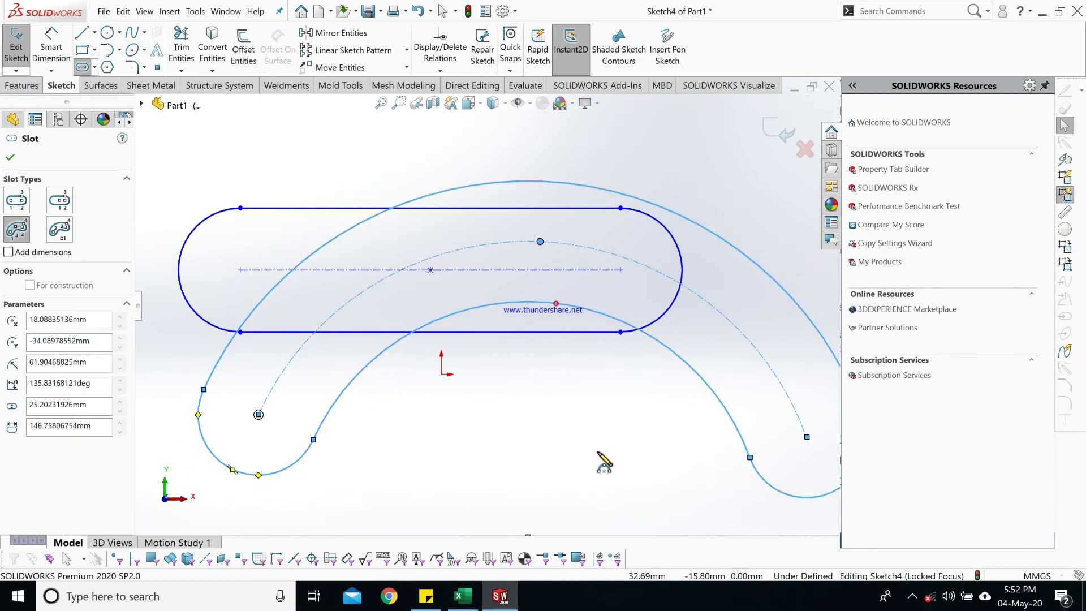
- Draw a centerpoint arc slot below the larger arc slot, about 34 mm in radius, spanning about 147°, and about 13 mm wide
key(z)
key(z)
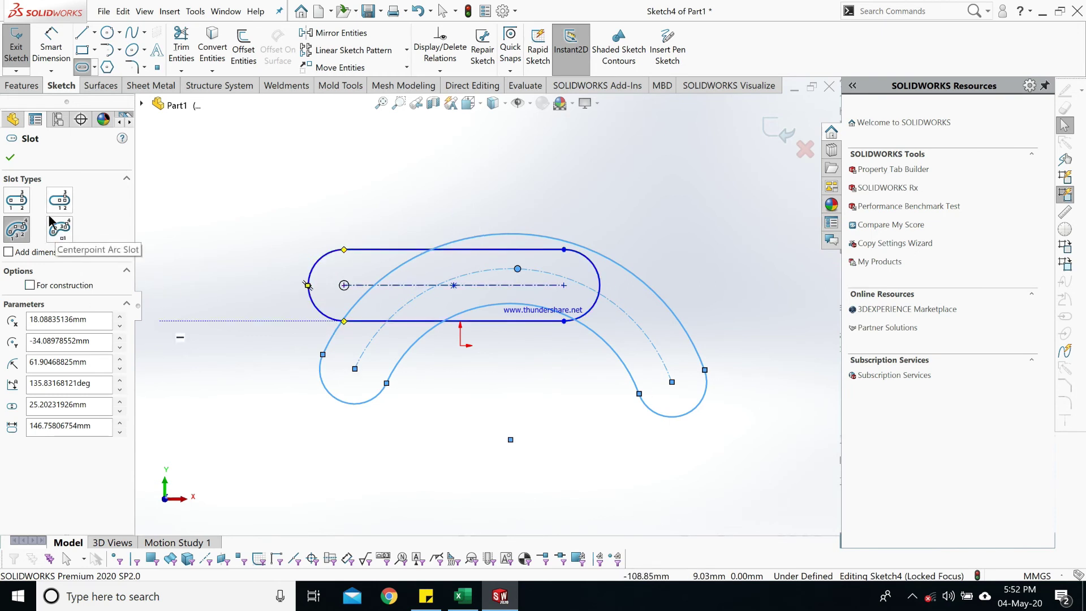
click(58, 230)
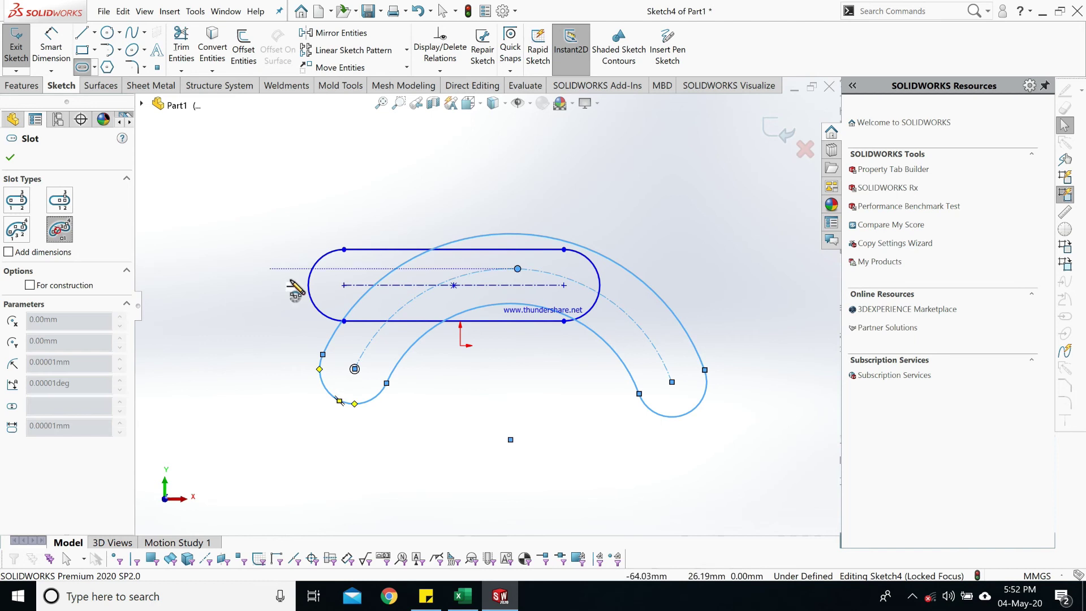
scroll(495, 374, up, 2)
scroll(475, 334, down, 5)
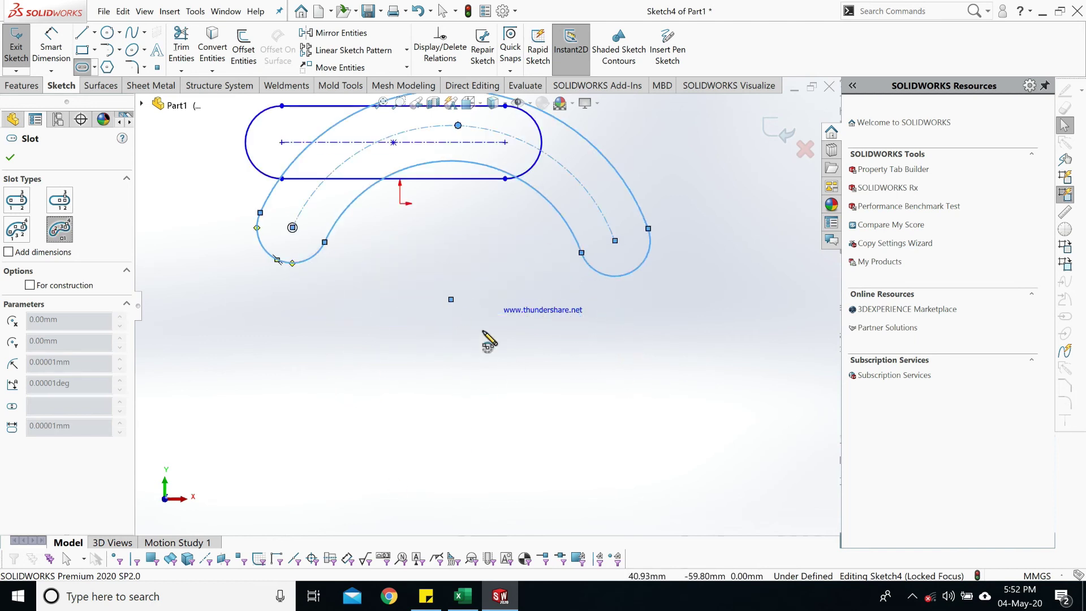
click(454, 462)
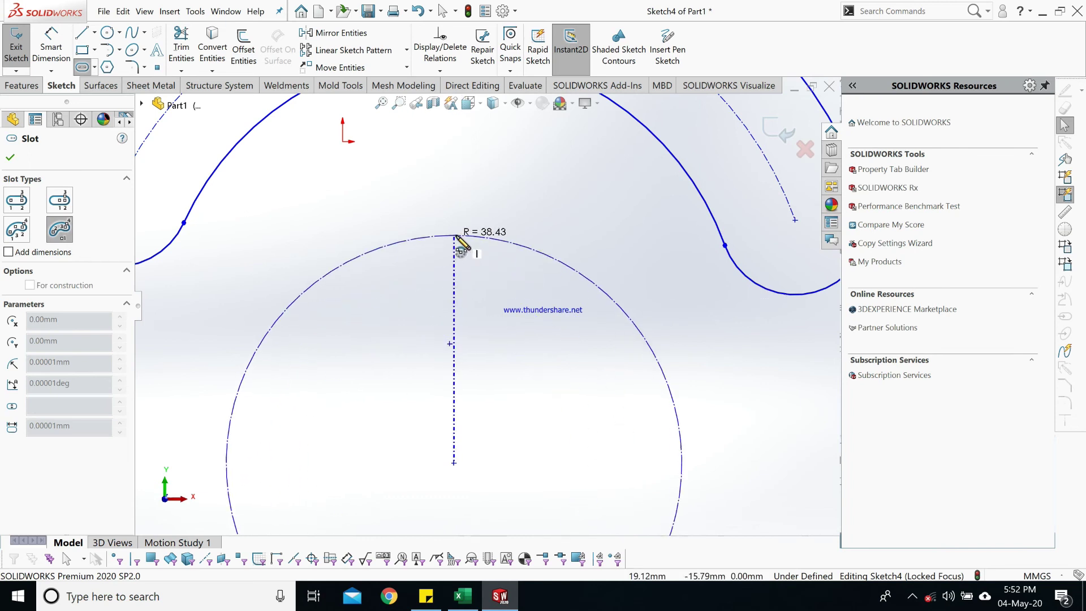
click(267, 395)
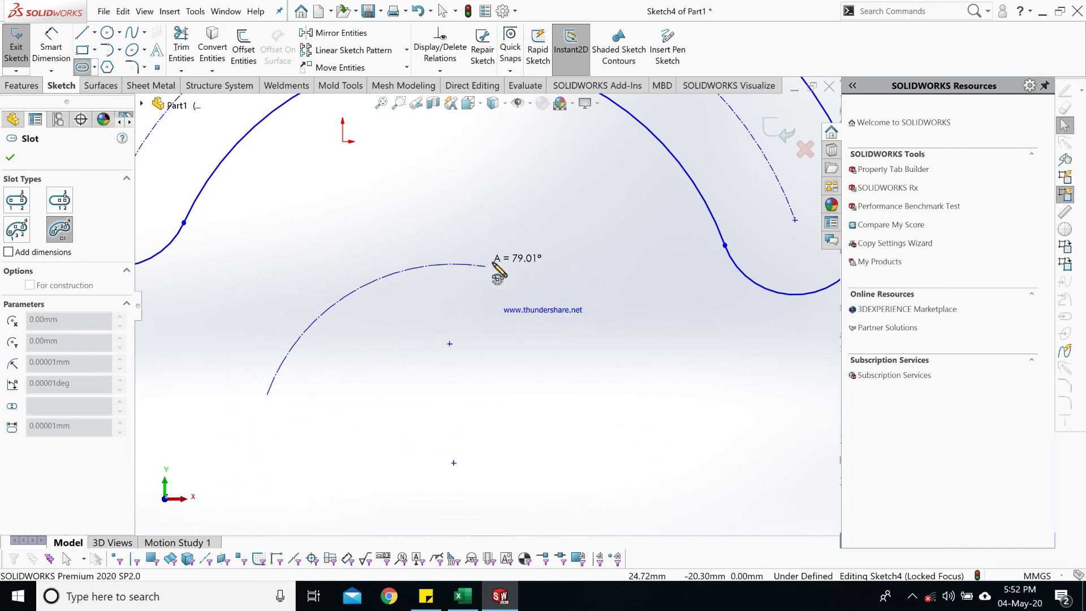
click(660, 420)
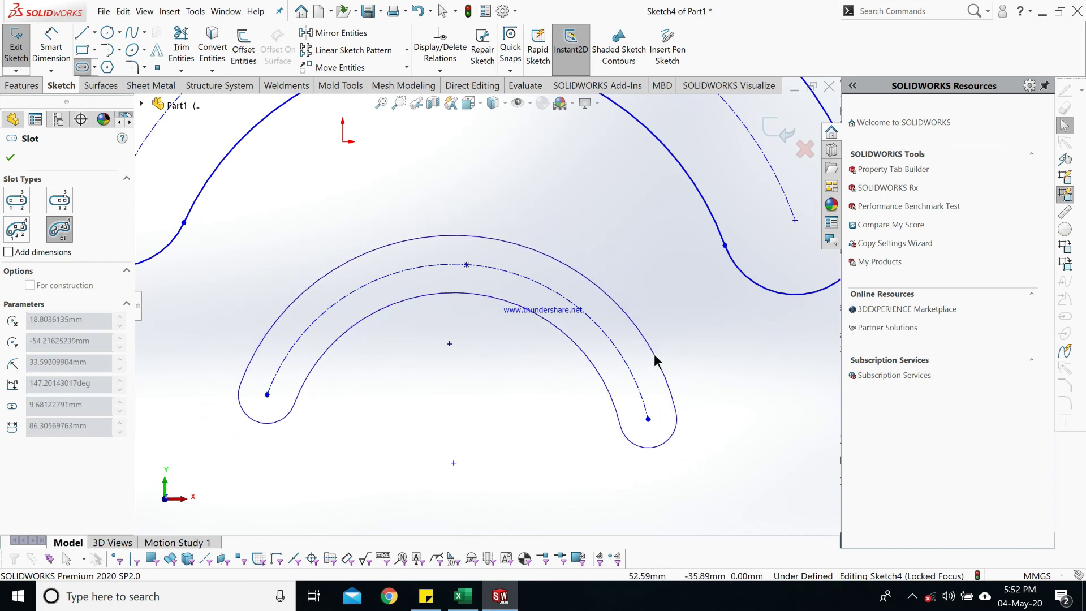
click(661, 350)
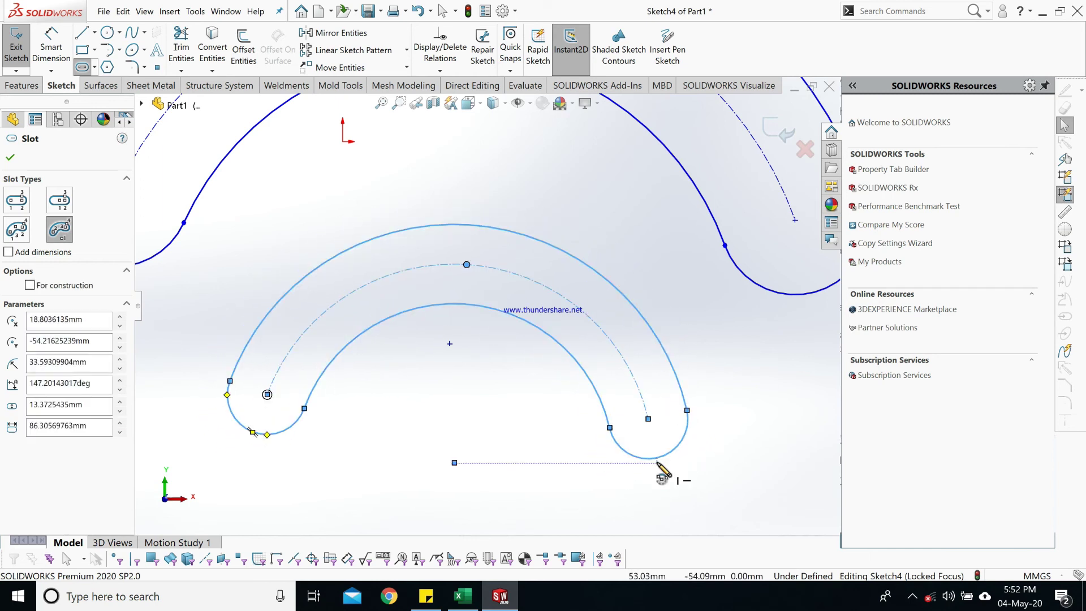
click(10, 159)
click(369, 372)
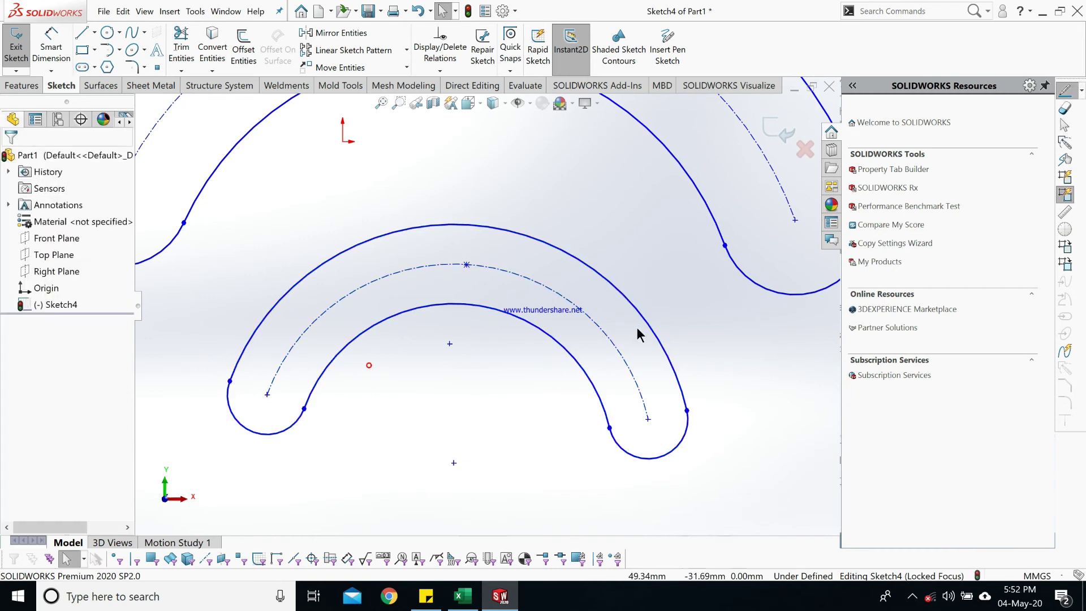
- Convert the centerpoint arc slot to construction geometry and deselect it
click(552, 342)
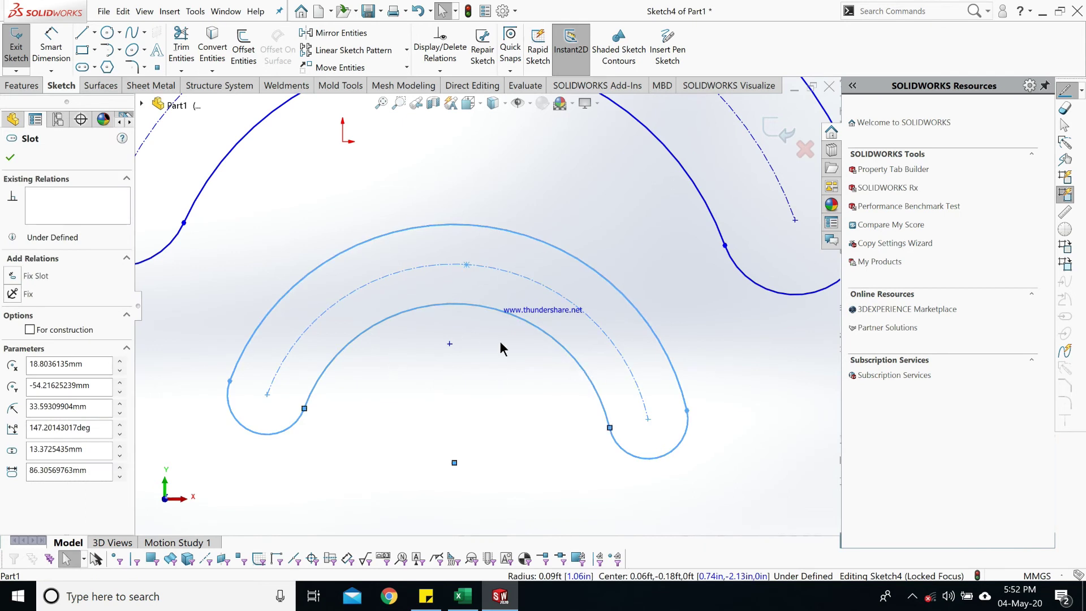
click(42, 331)
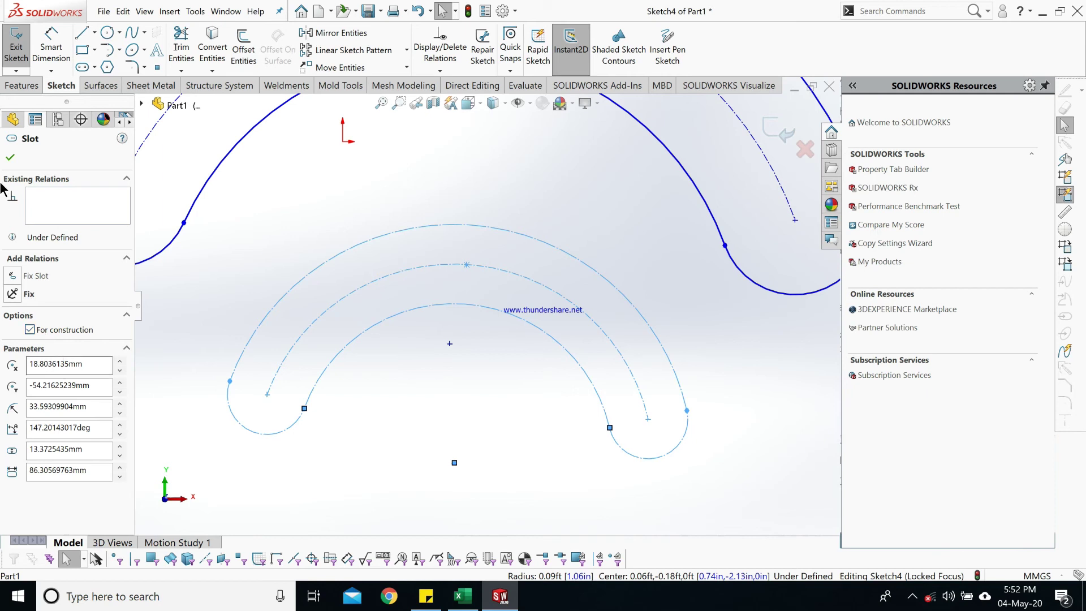
click(11, 158)
click(550, 412)
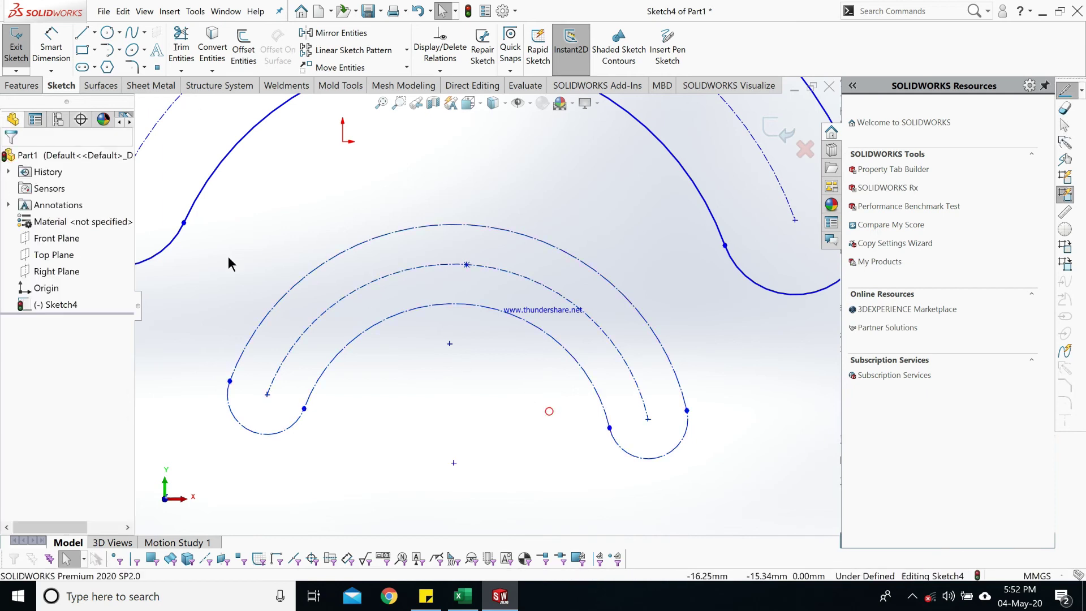
- Convert the construction centerpoint arc slot back to regular sketch geometry and deselect it
click(575, 367)
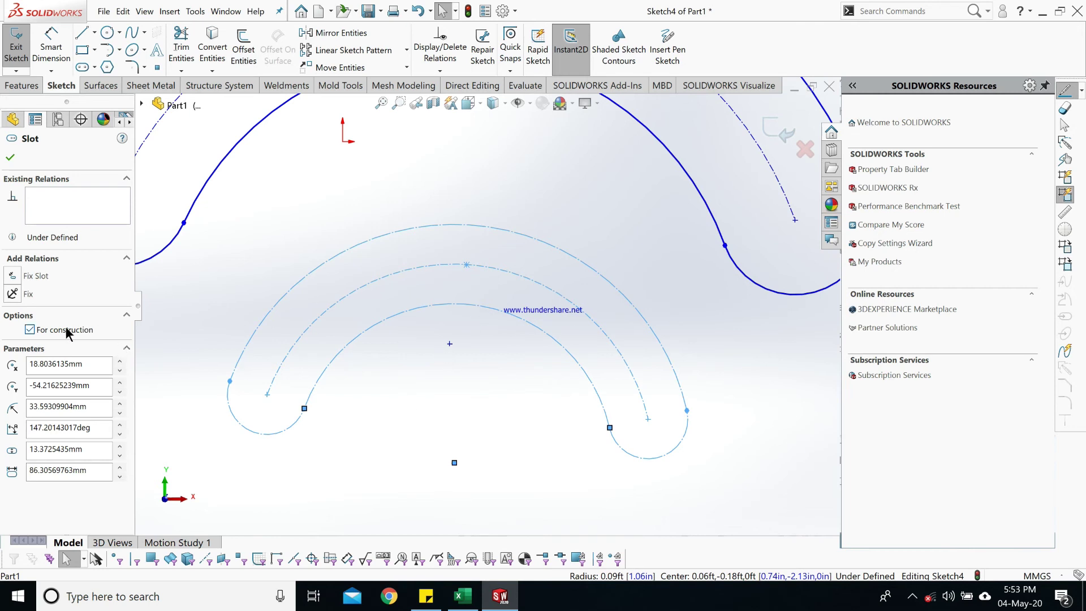
click(29, 329)
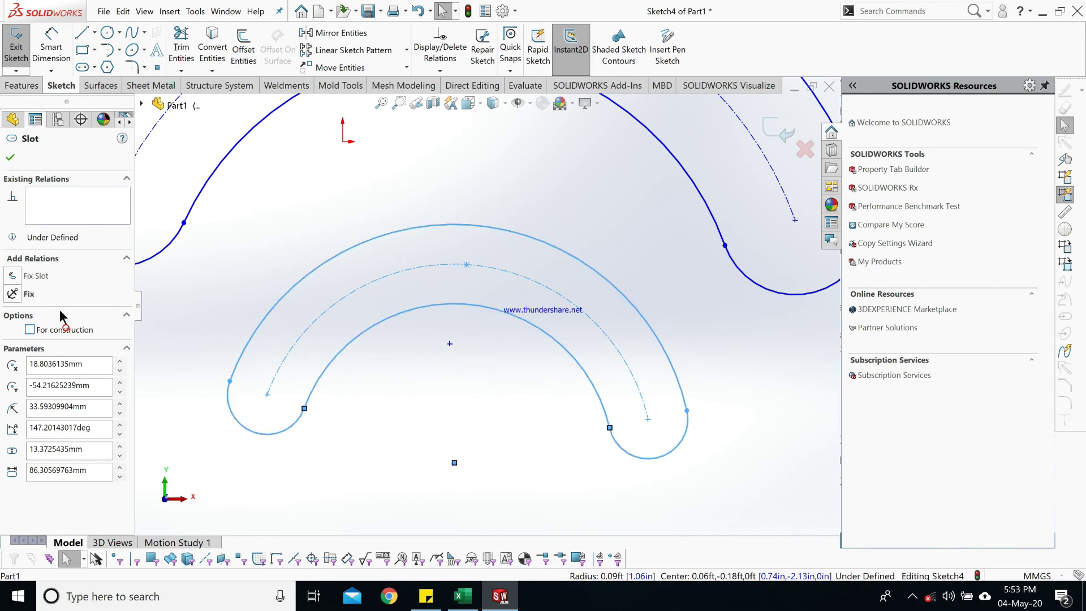
click(9, 157)
click(515, 488)
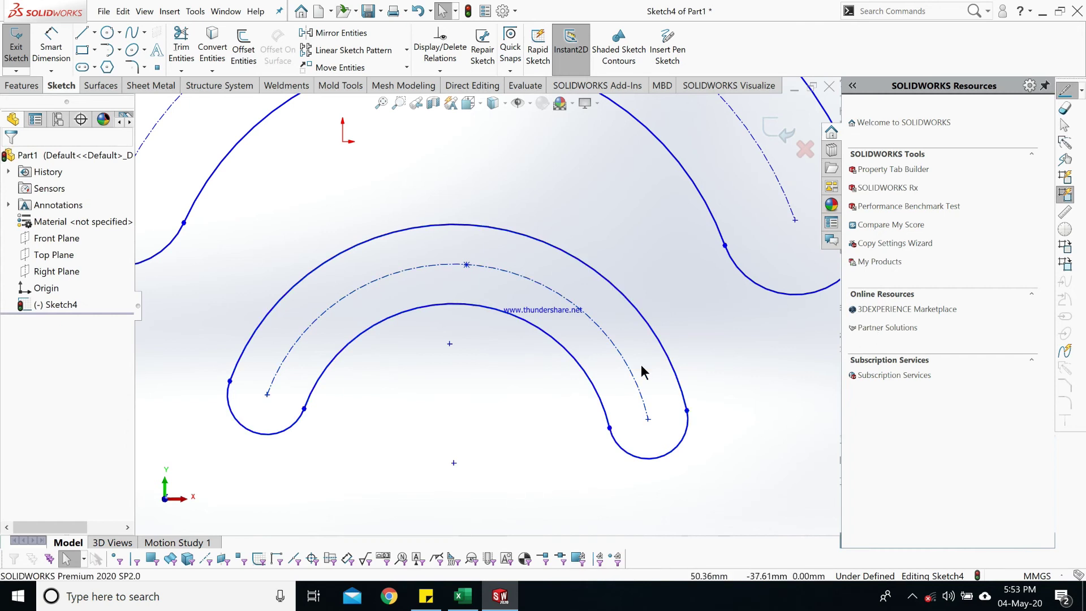
- Draw a center circle in the empty area right of the large arc slot, about 17 mm in radius
scroll(531, 323, up, 5)
scroll(530, 323, up, 3)
scroll(589, 239, down, 3)
scroll(411, 351, down, 2)
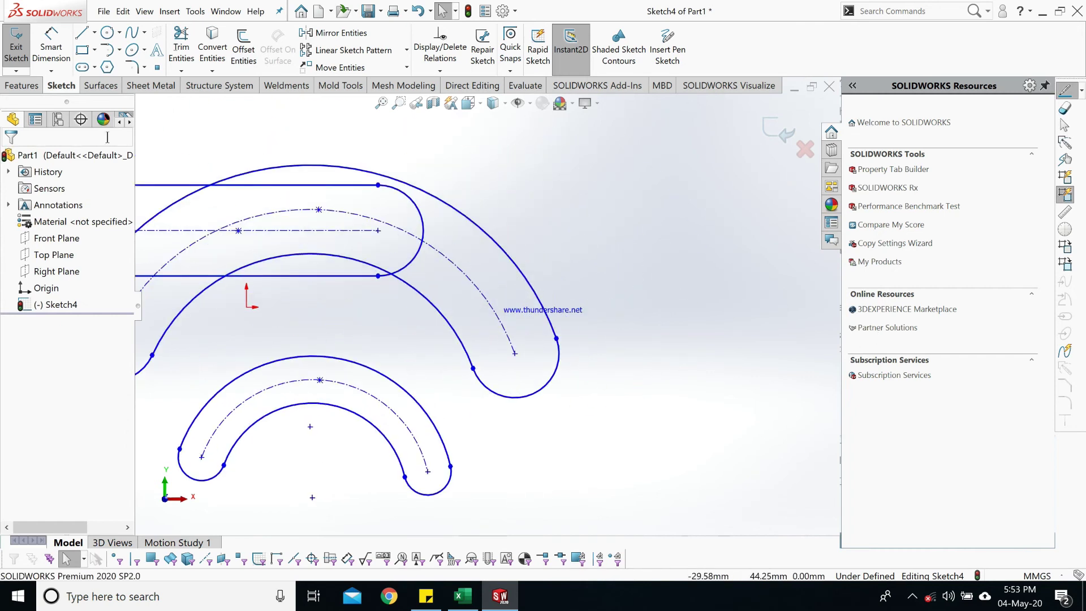
scroll(659, 325, down, 4)
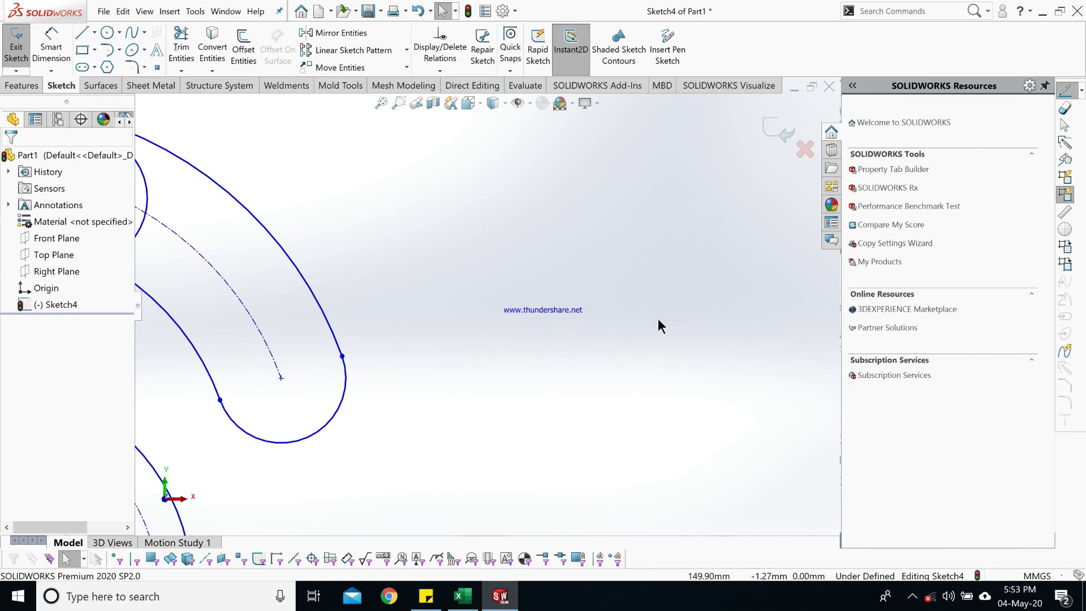
click(108, 33)
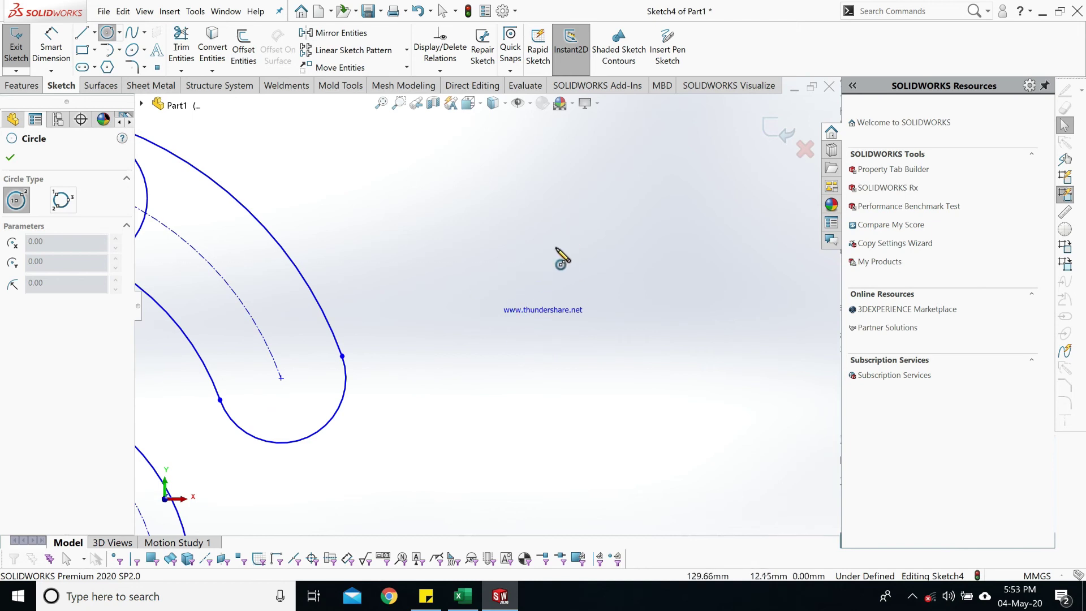
click(555, 249)
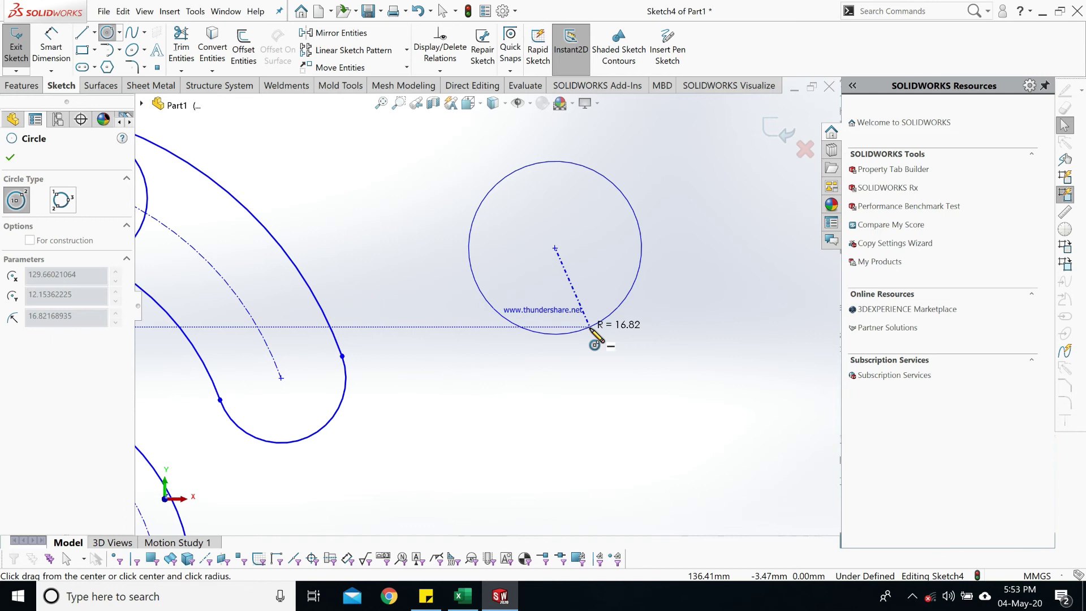
click(632, 293)
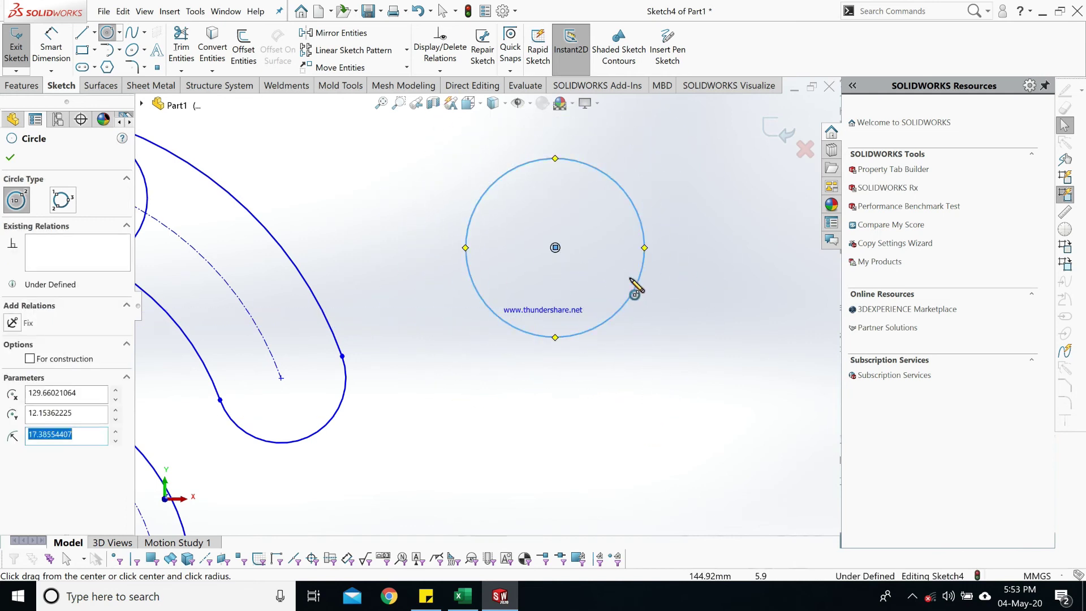
- Set the new circle's radius to 20 mm, then finish the circle and deselect it
drag(92, 443, 1, 435)
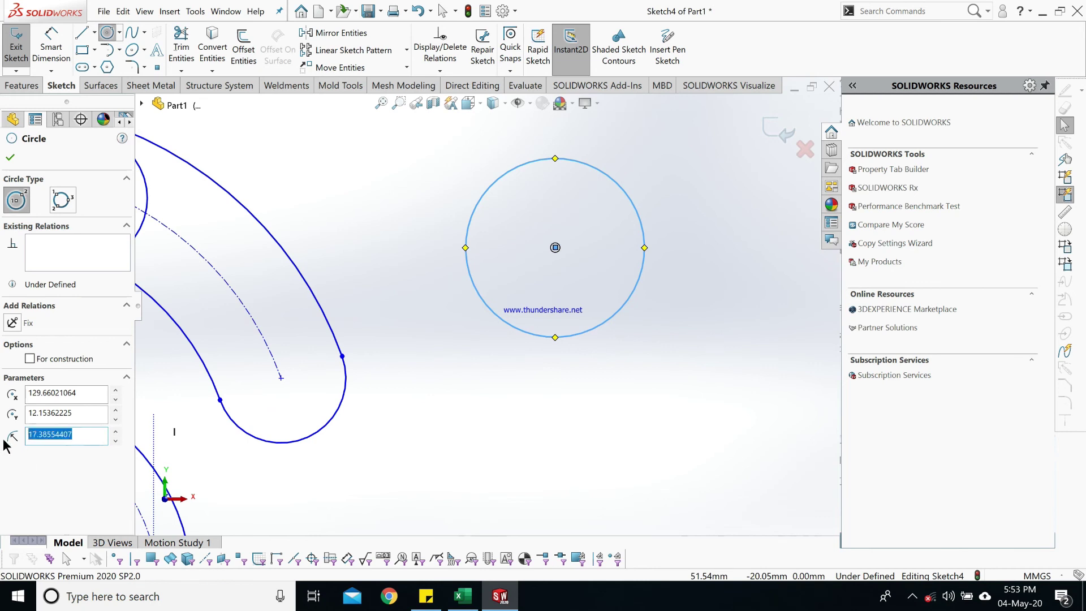
text(20)
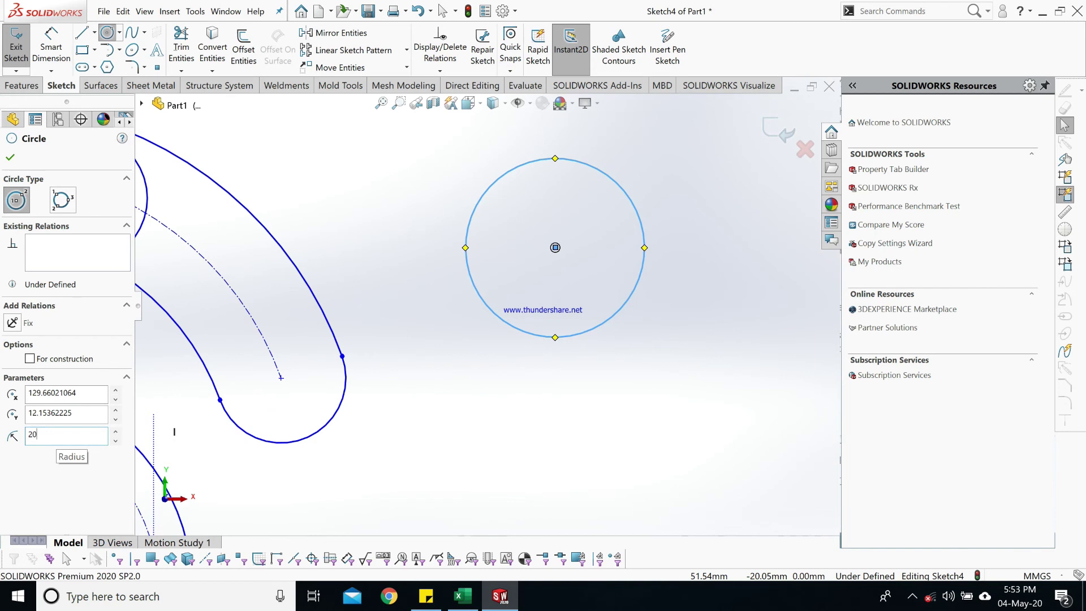
key(Return)
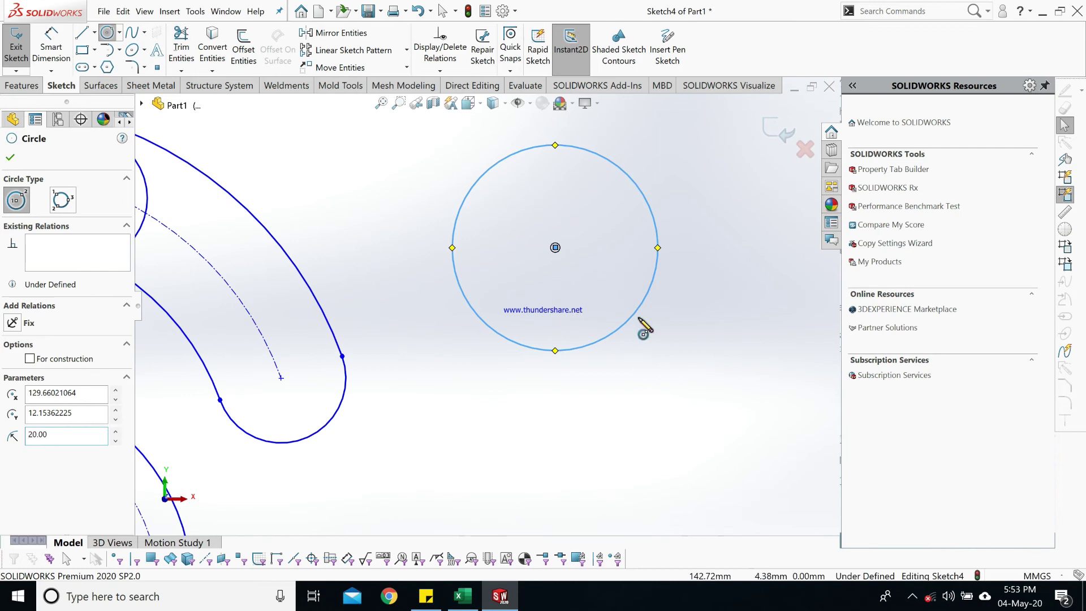
click(9, 158)
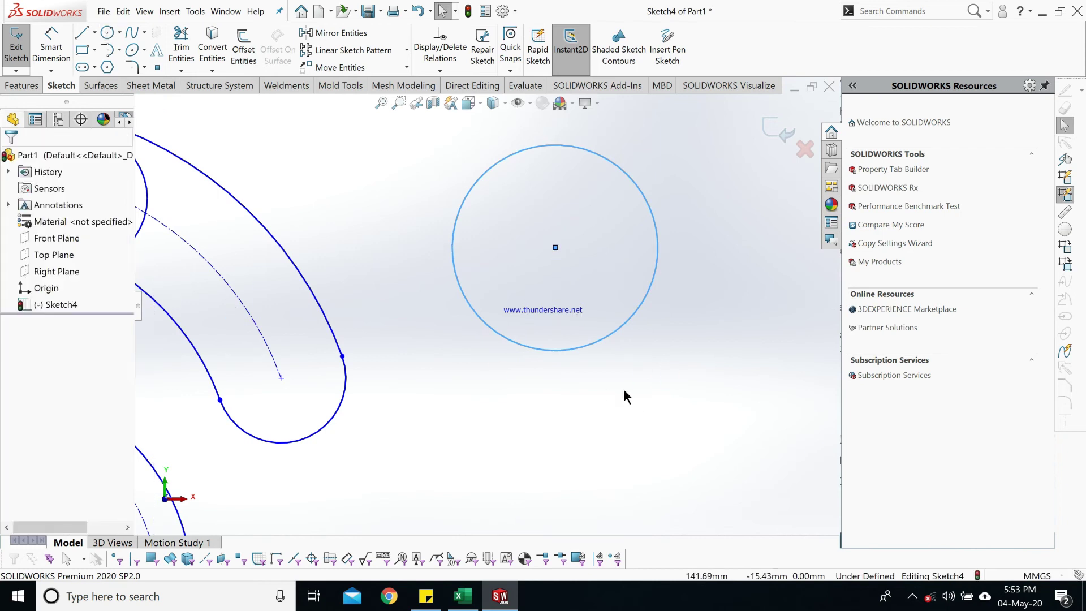
click(669, 370)
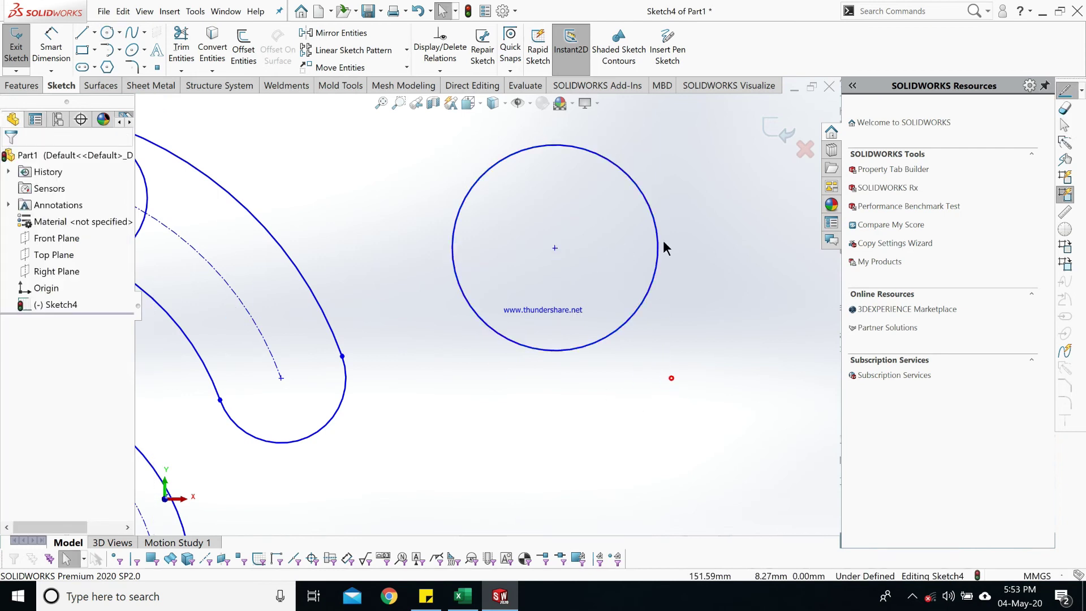
- Convert the 20 mm radius circle to construction geometry
click(645, 315)
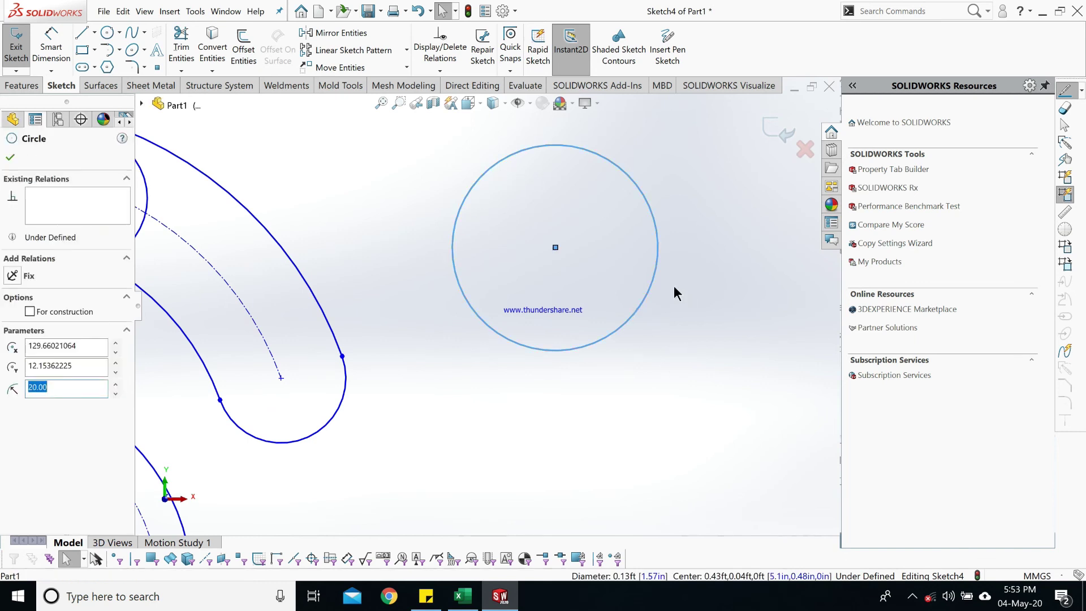
click(31, 311)
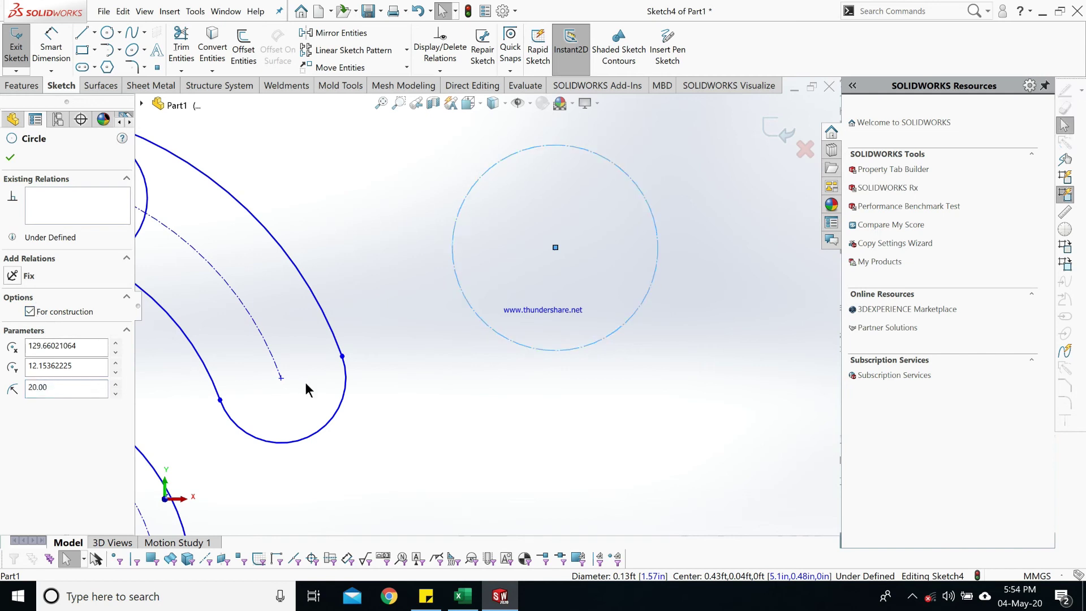
click(7, 159)
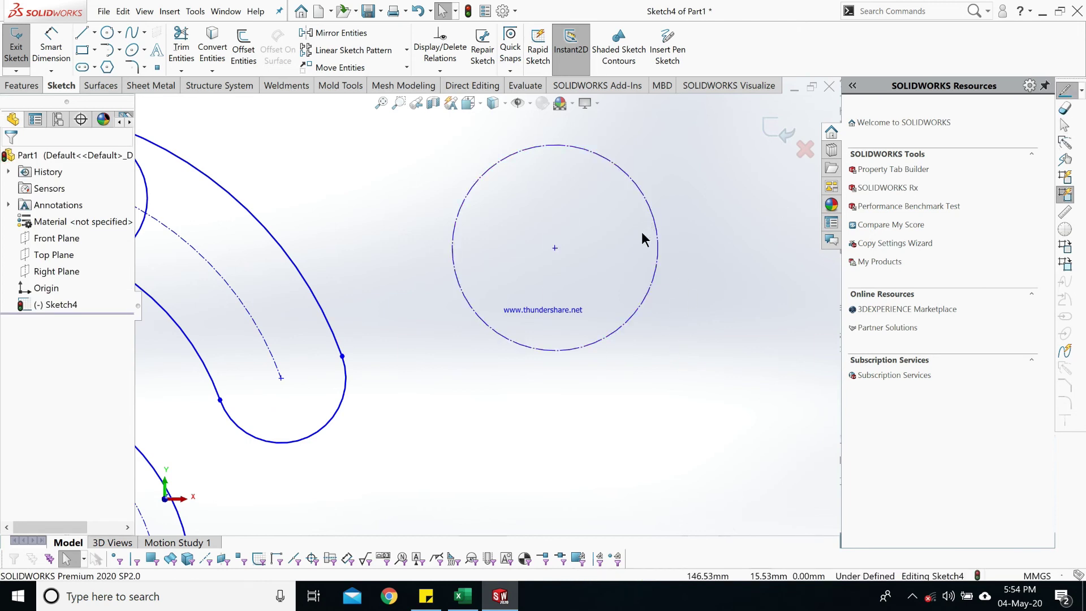
- Draw a perimeter circle tangent to the large arc slot's outer edge and the construction circle, about 16 mm in radius
scroll(642, 236, down, 3)
scroll(598, 307, up, 3)
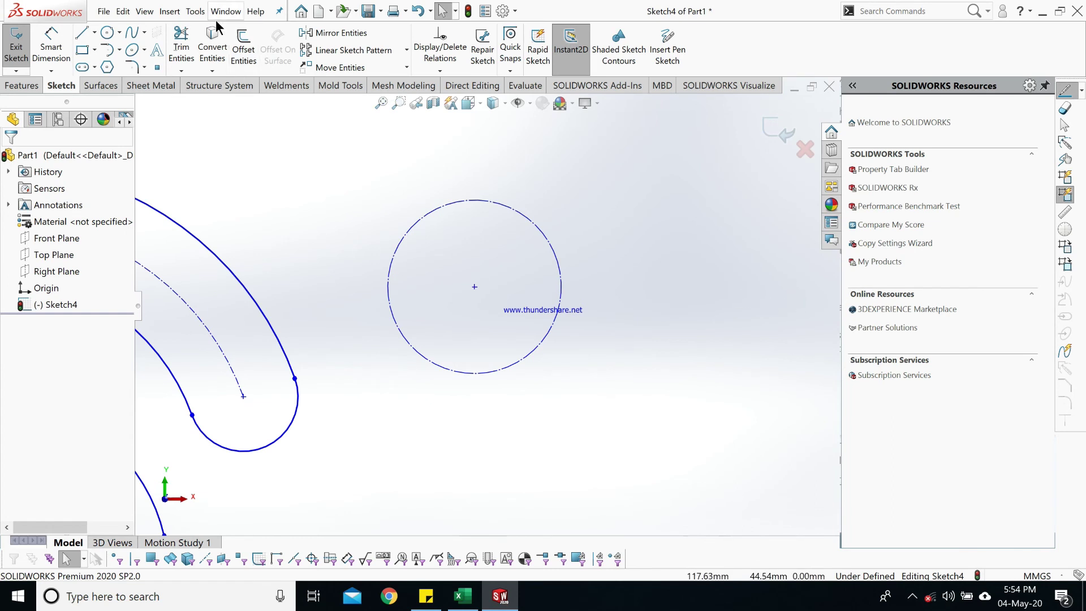
click(120, 32)
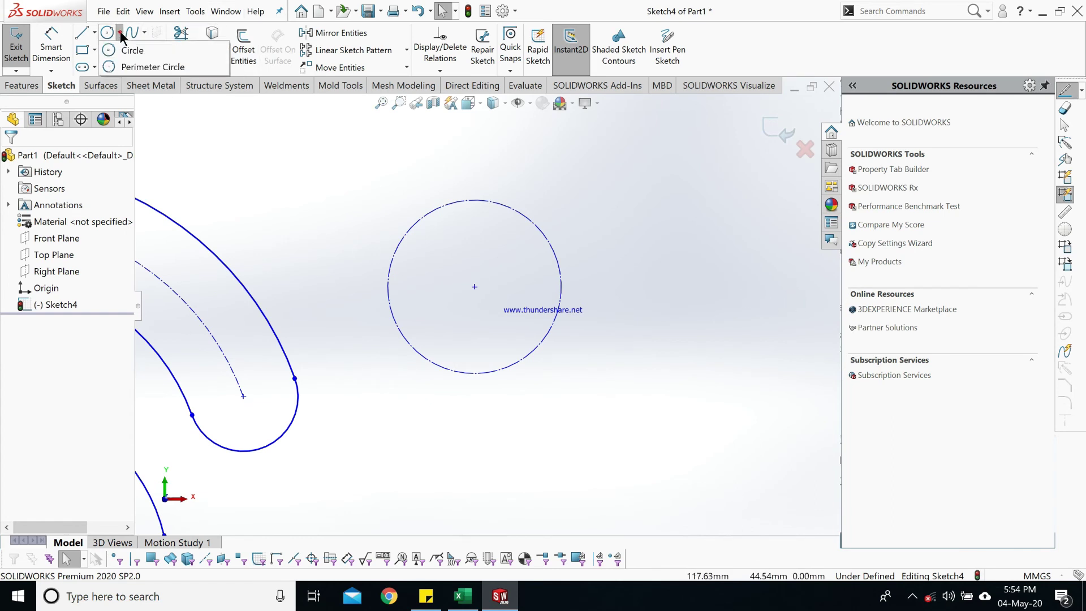
click(133, 68)
click(252, 297)
click(416, 221)
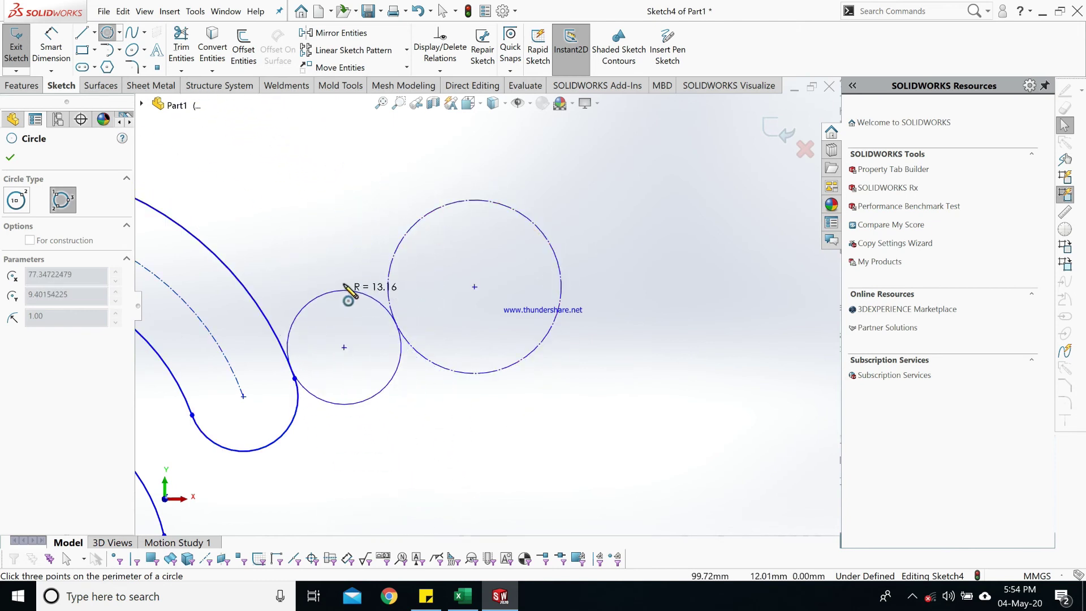
click(318, 215)
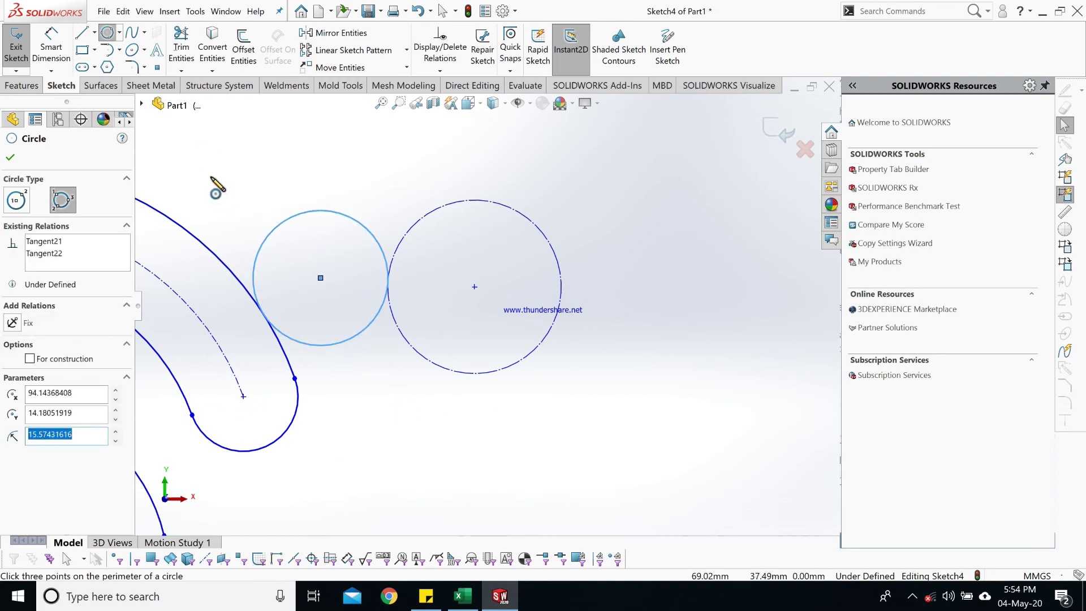
- Draw a tangent arc from the large arc slot's outer right endpoint, sweeping below both circles and ending right of the construction circle
click(109, 51)
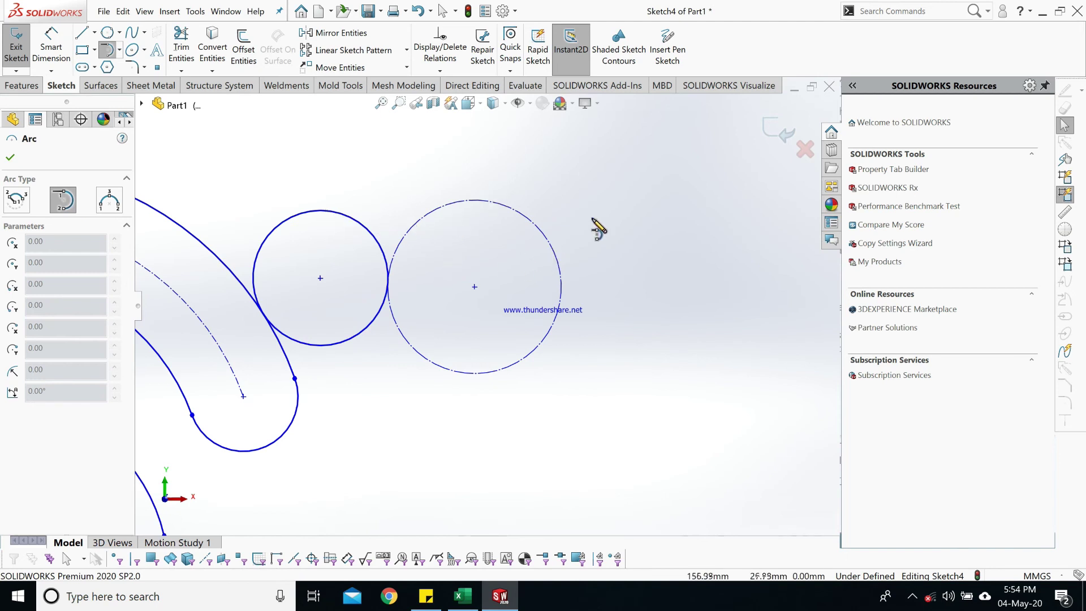
click(560, 280)
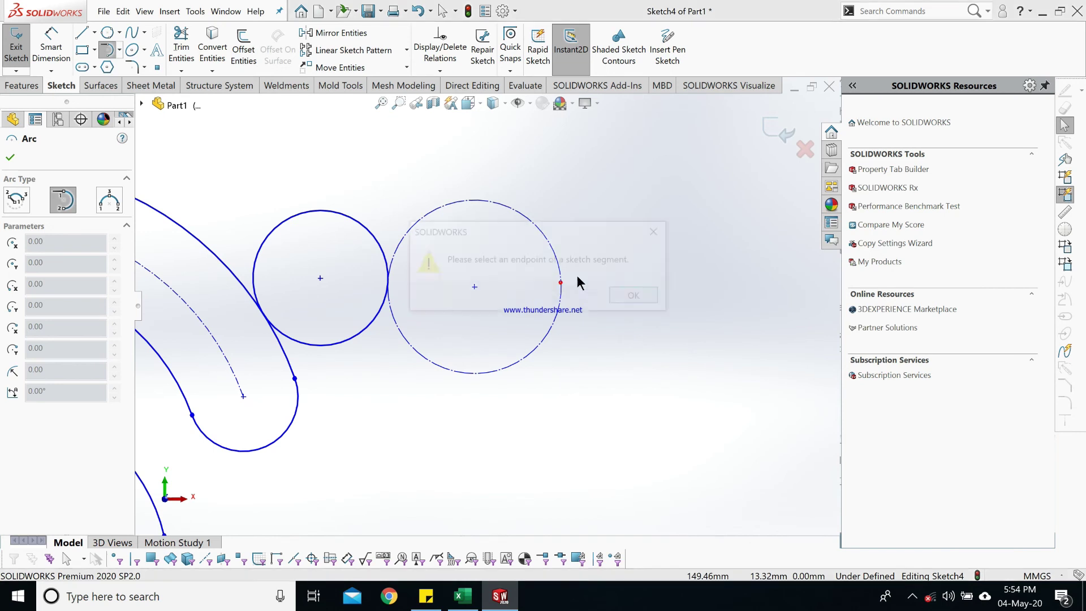
click(627, 300)
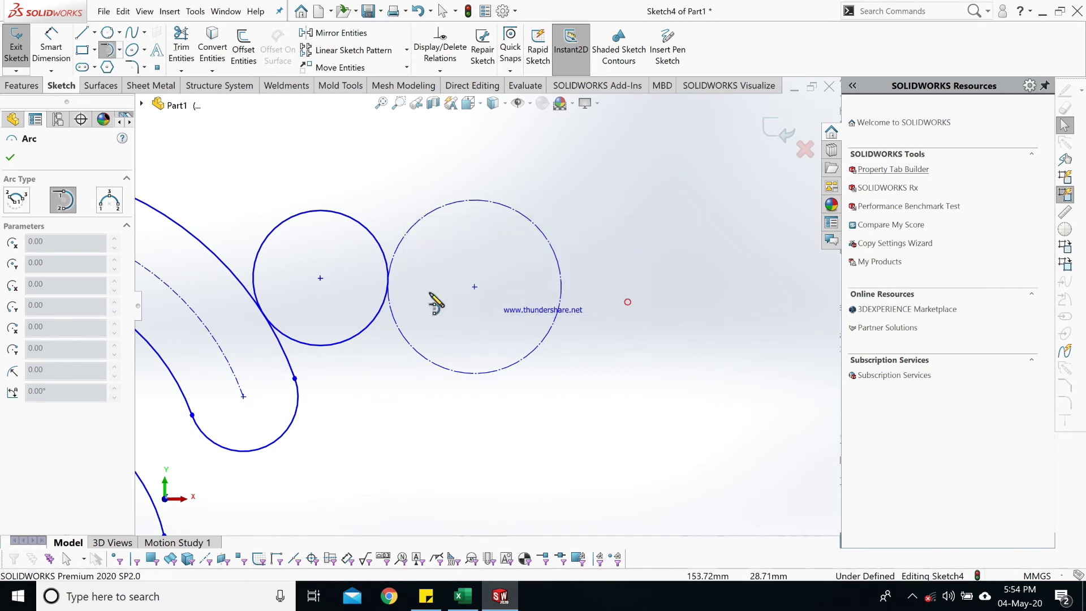
click(295, 379)
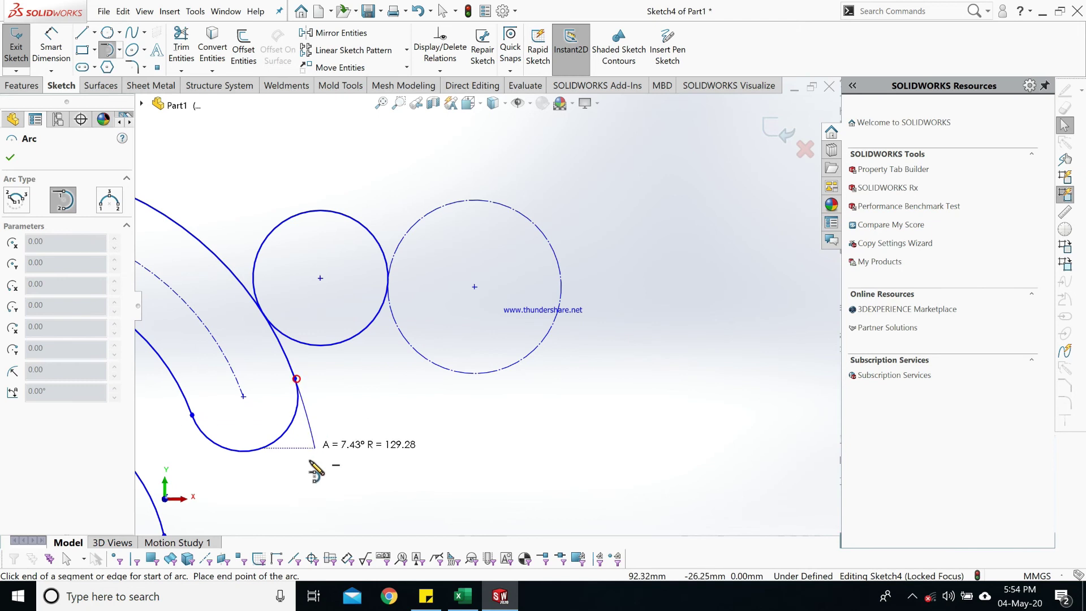
scroll(284, 511, up, 2)
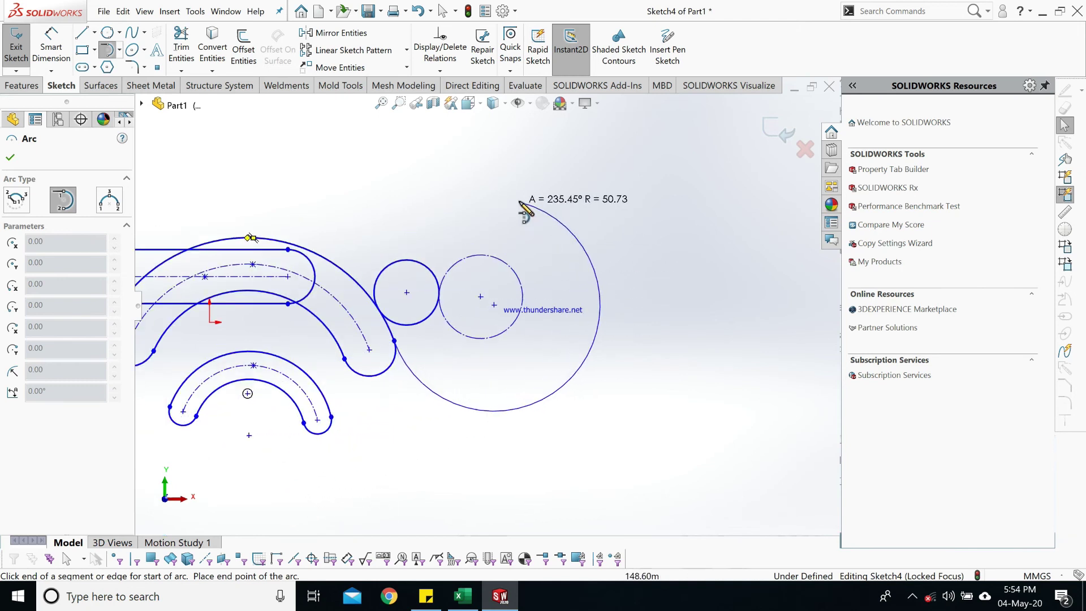
click(587, 279)
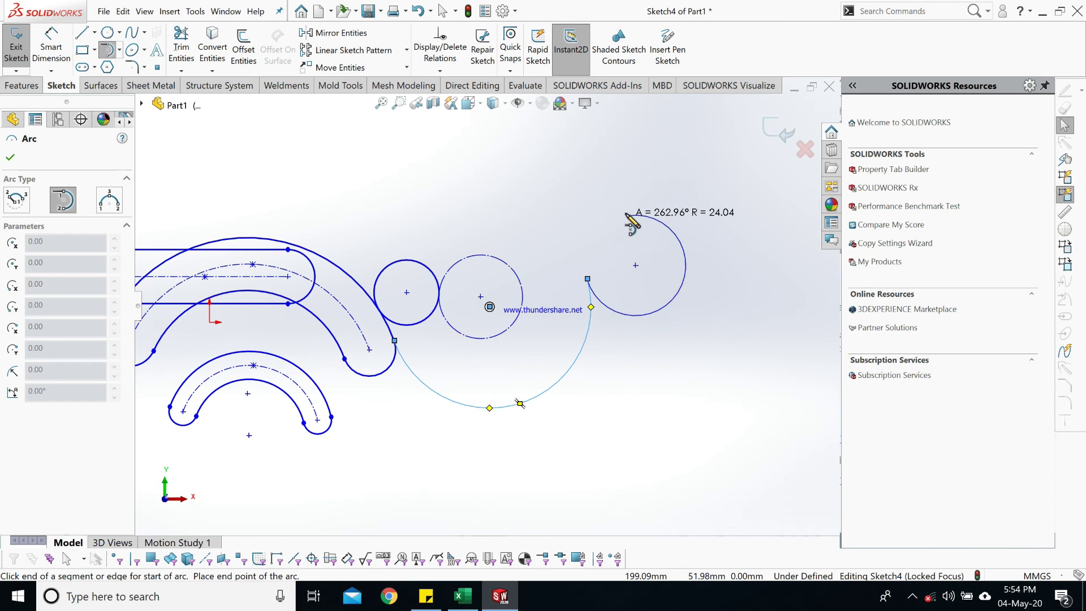
- Continue the chain with six connected tangent arcs looping above the circles and back to the starting endpoint on the large arc slot
click(625, 212)
click(600, 154)
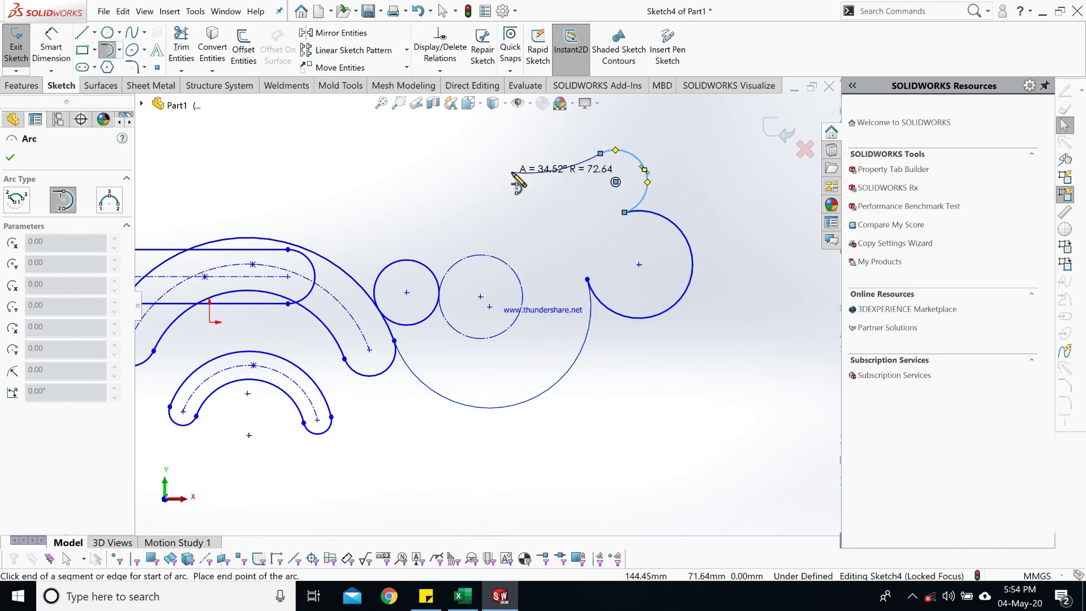
click(597, 193)
click(554, 228)
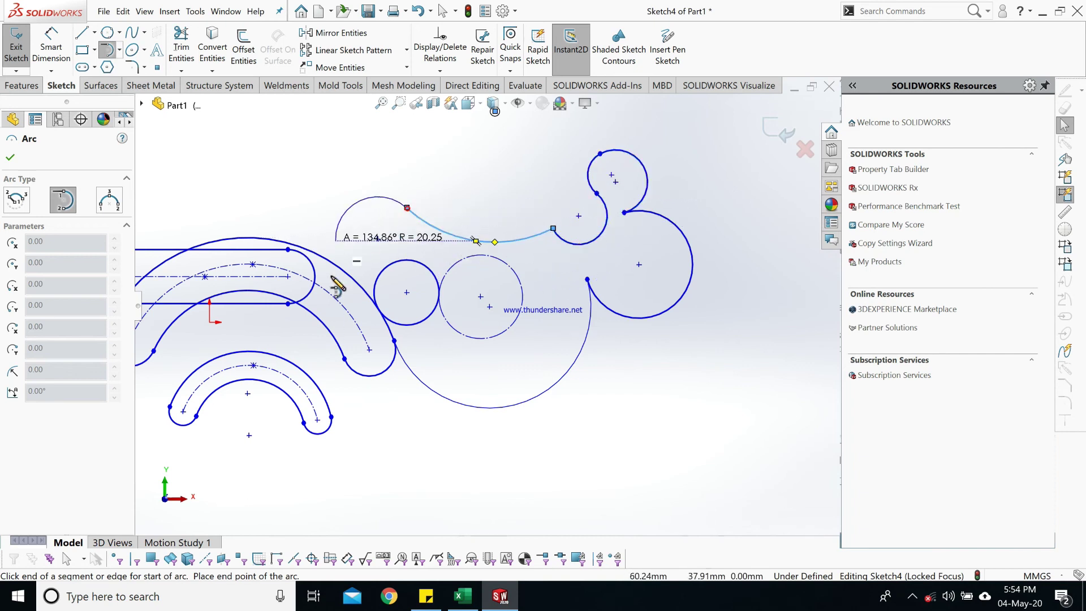
click(394, 341)
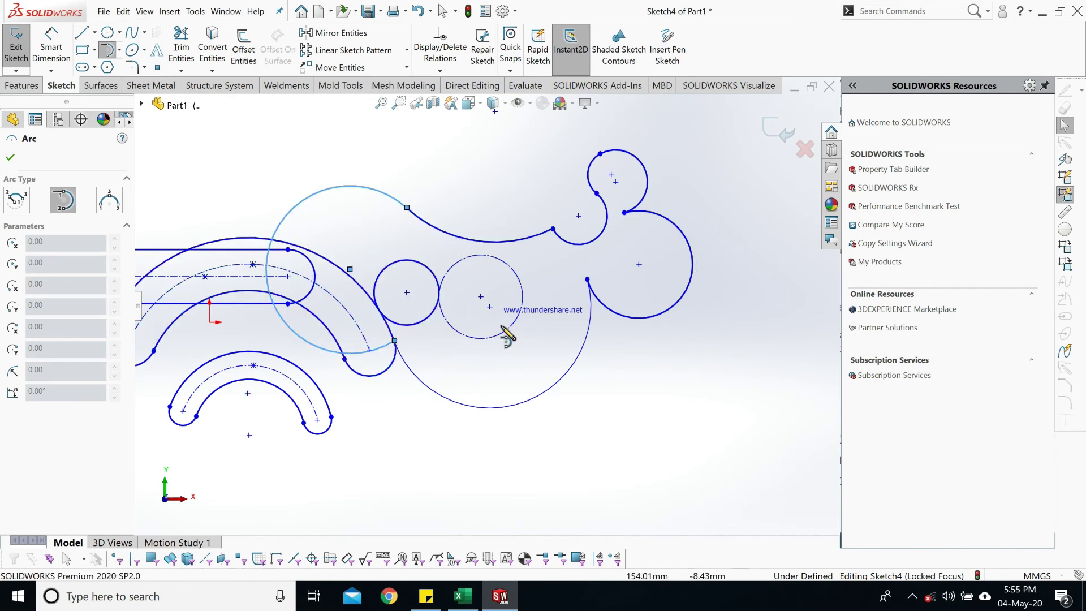
- Draw a 3 point arc bulging upward below the tangent arc chain, about 78 mm in radius and spanning about 99°
click(118, 50)
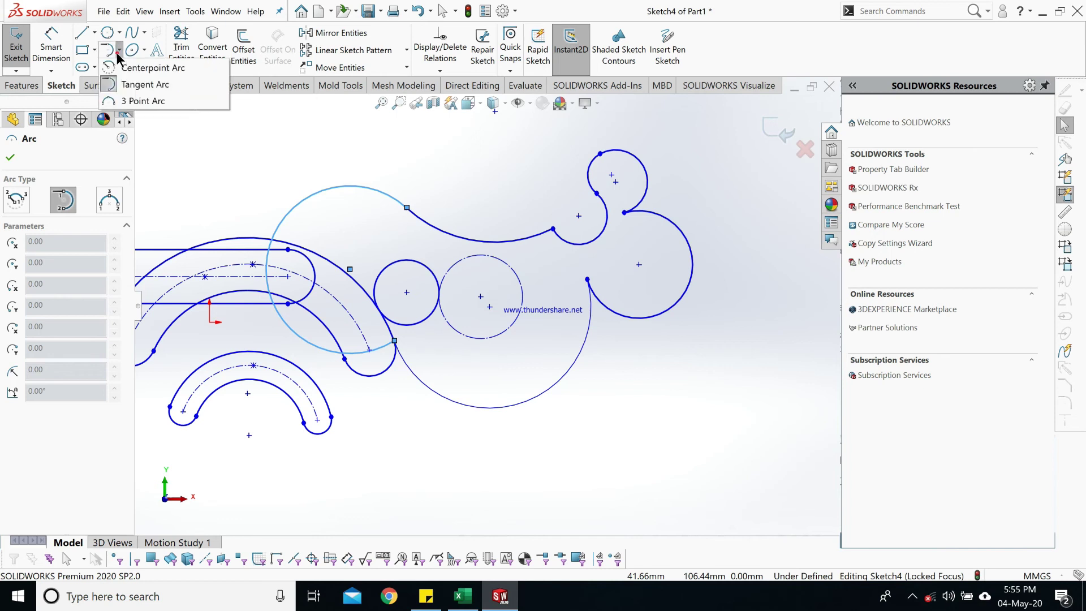
click(149, 99)
click(468, 501)
scroll(485, 473, up, 3)
scroll(563, 384, down, 2)
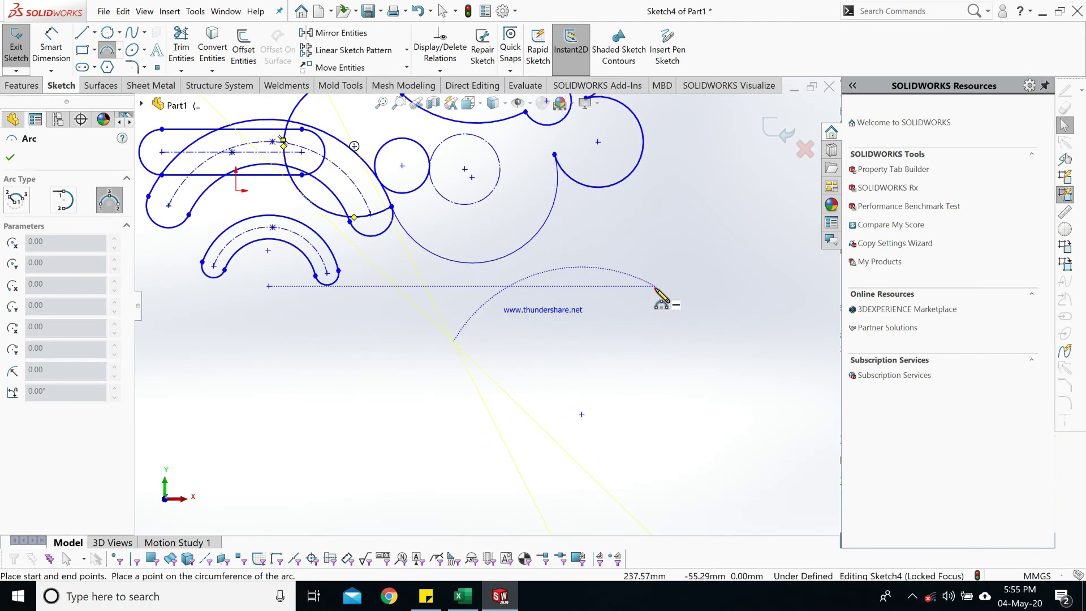
click(657, 288)
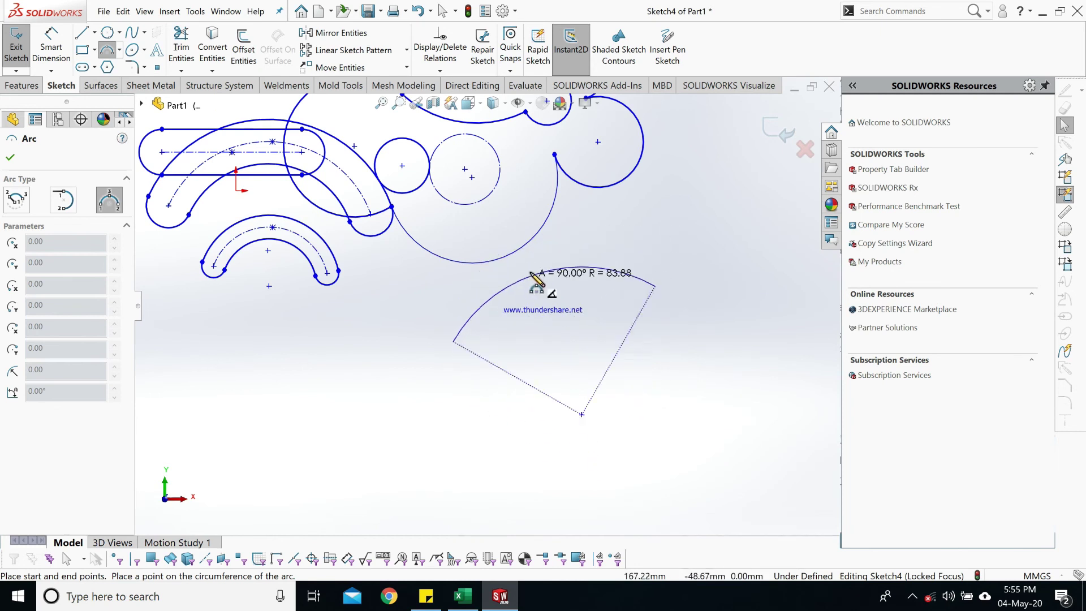
click(540, 268)
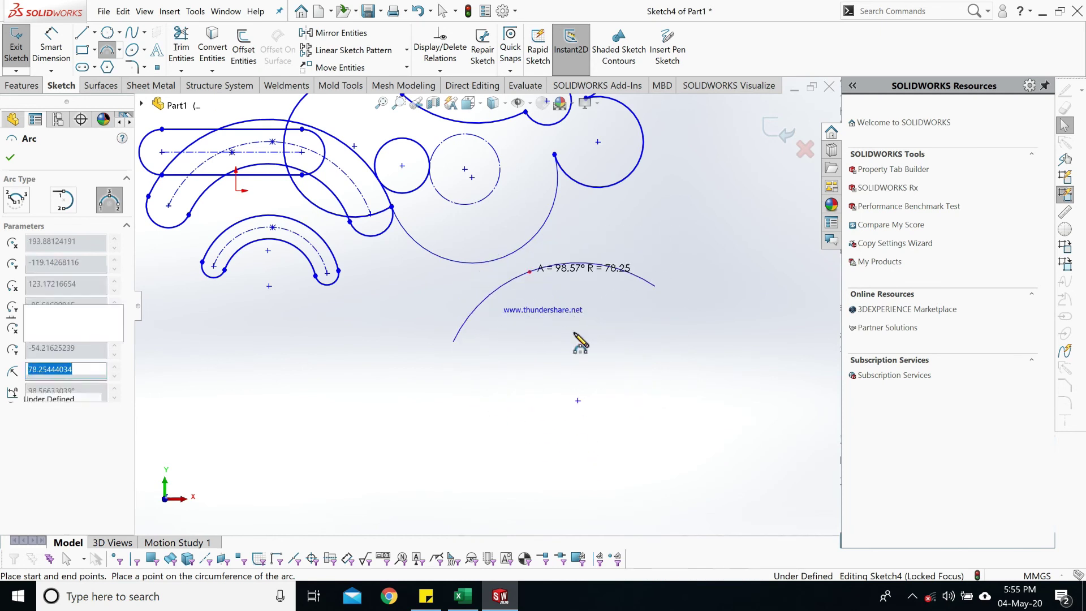
click(10, 157)
click(658, 375)
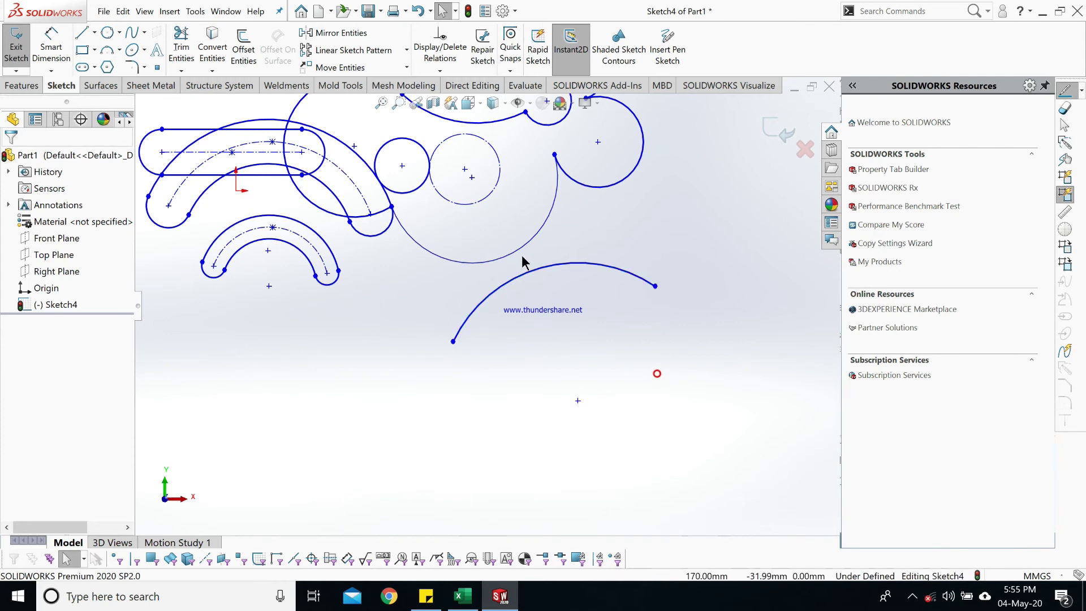
scroll(447, 248, down, 2)
scroll(396, 295, up, 2)
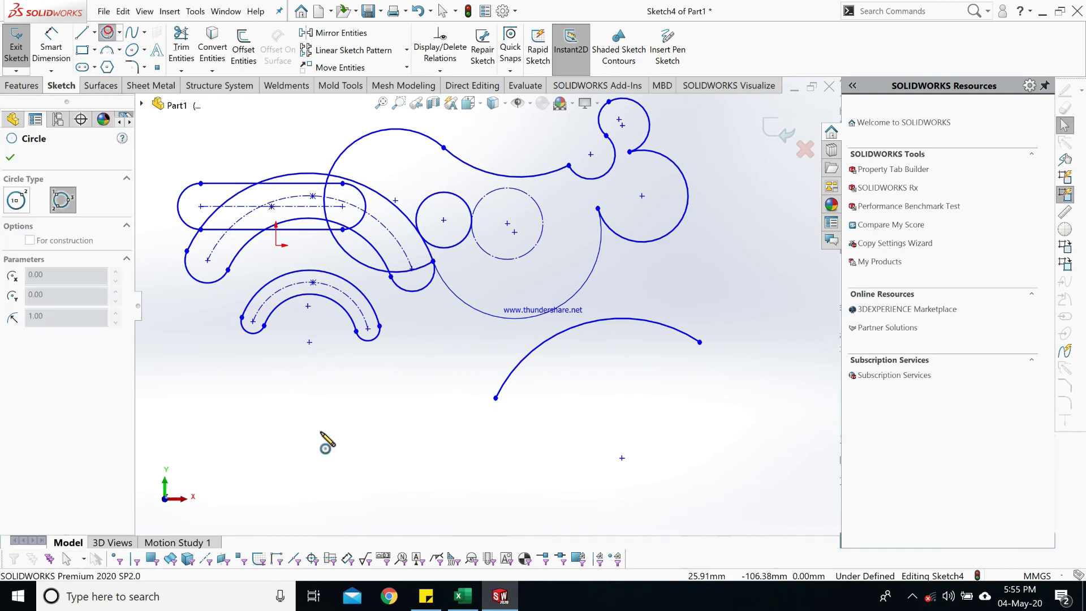
- Draw a perimeter circle about 37 mm in radius below the small arc slot
click(276, 446)
click(405, 416)
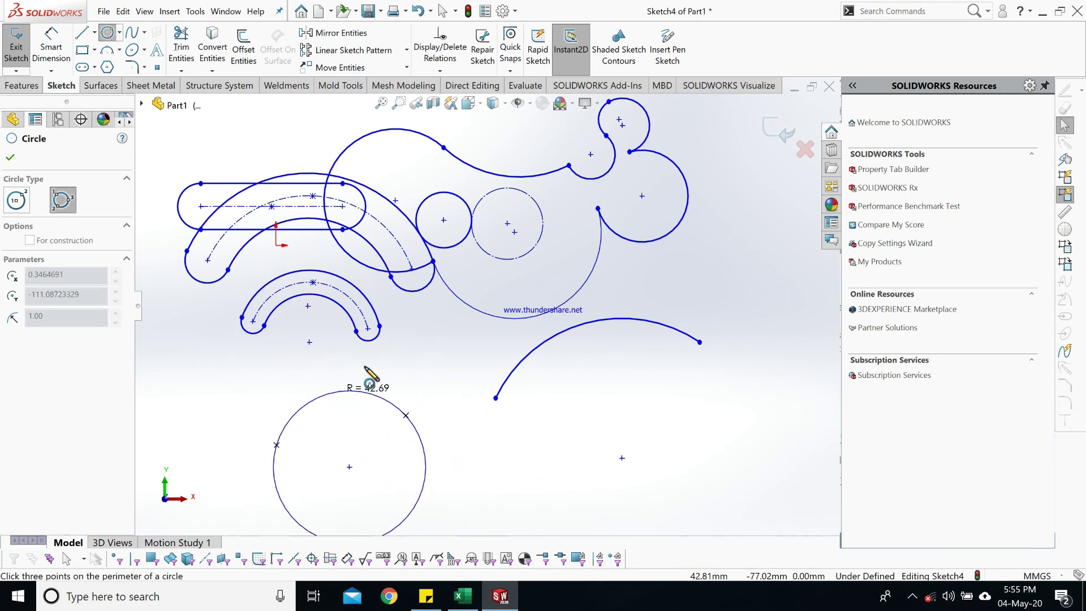
click(341, 372)
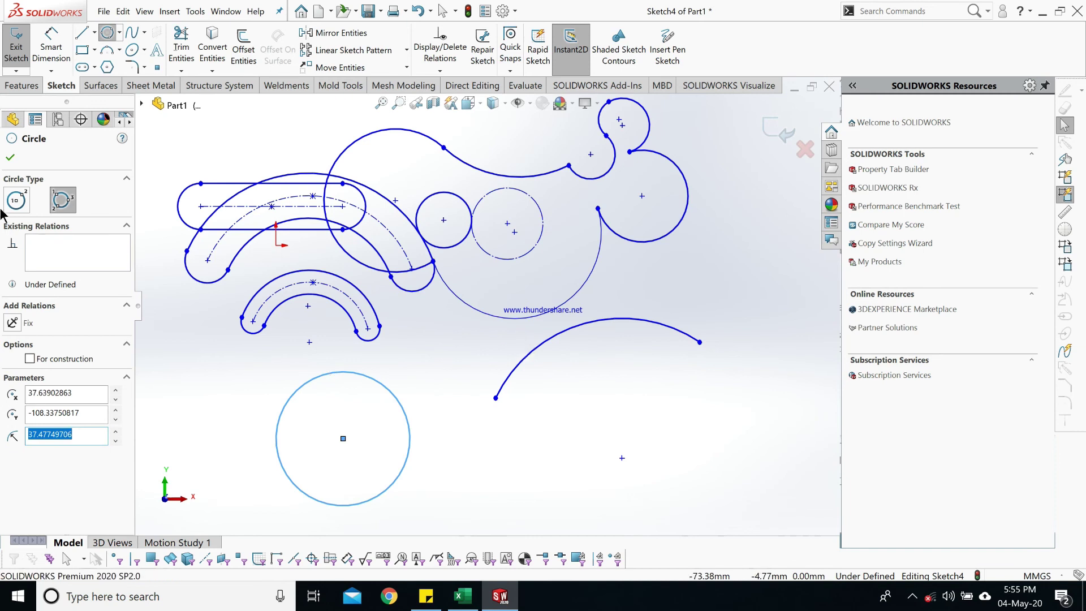
click(16, 158)
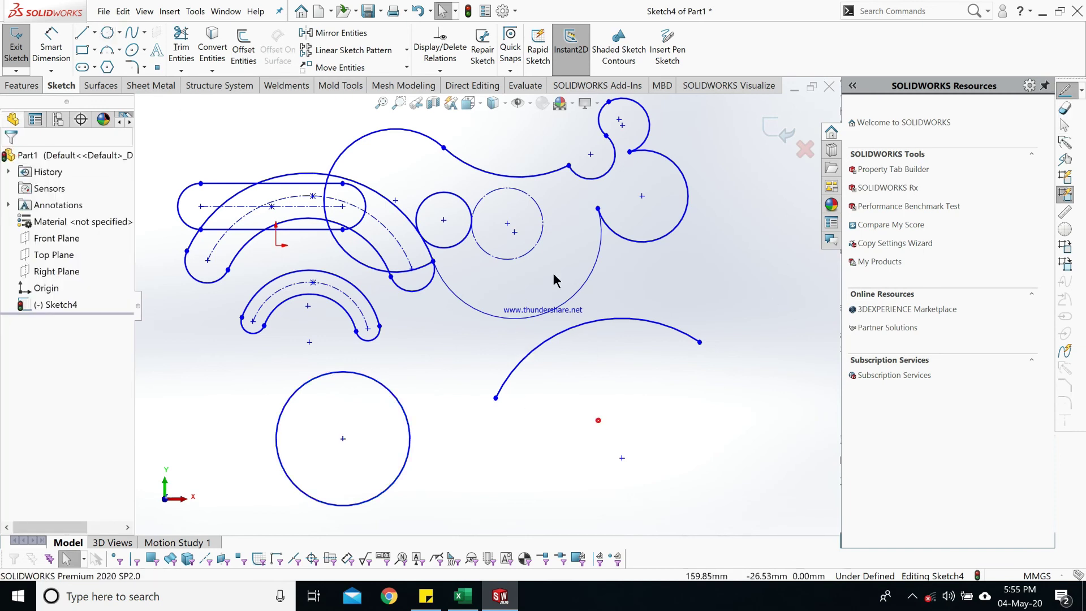
- Enable on-screen numeric input on entity creation in the sketch options, with dimensions created only when a value is entered
click(503, 7)
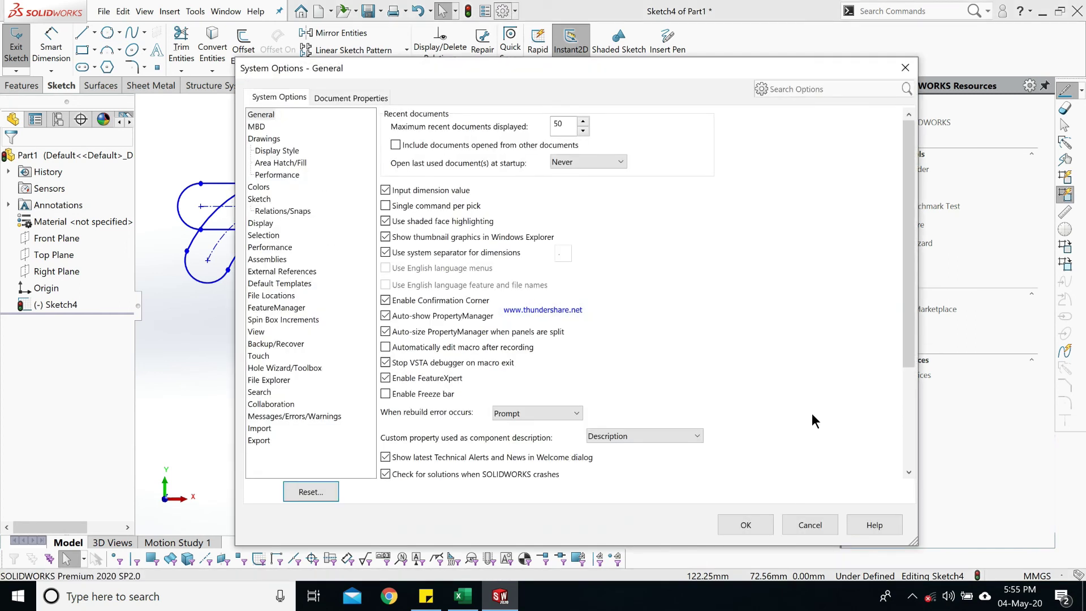
click(258, 200)
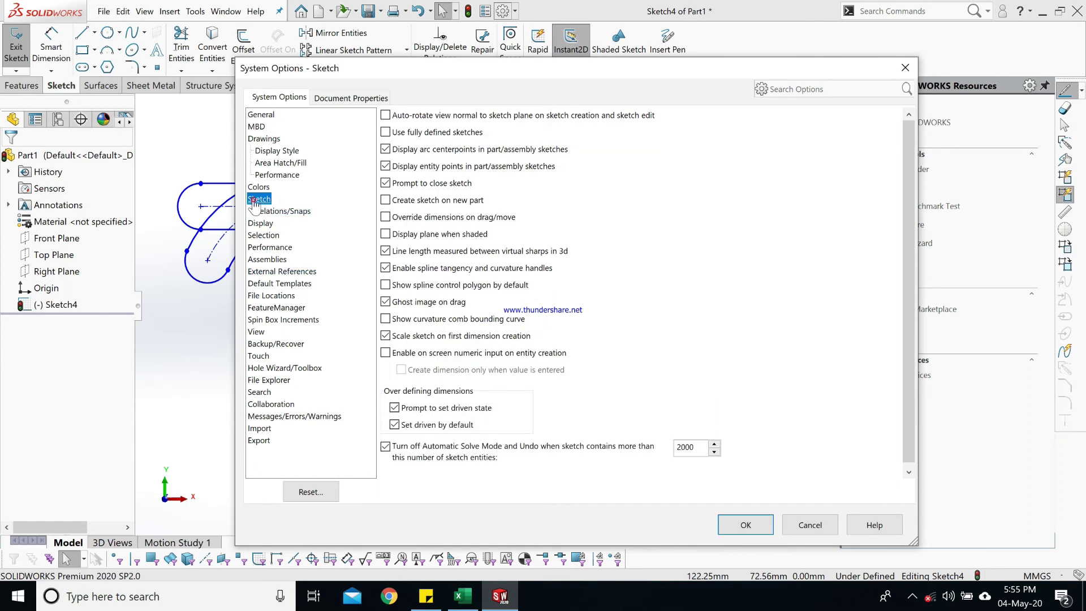
click(386, 353)
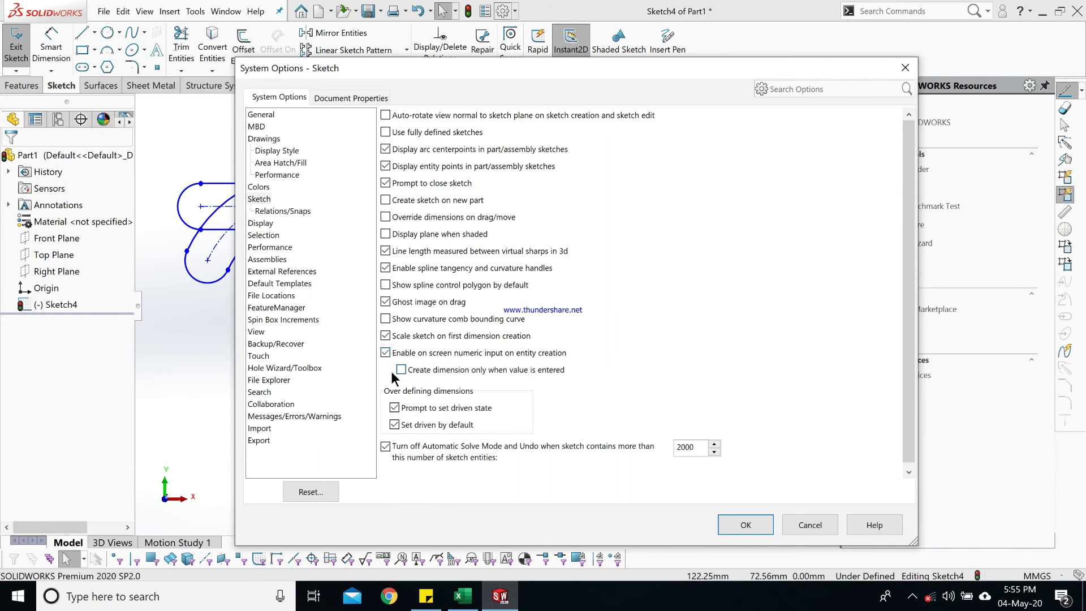
click(409, 371)
click(738, 526)
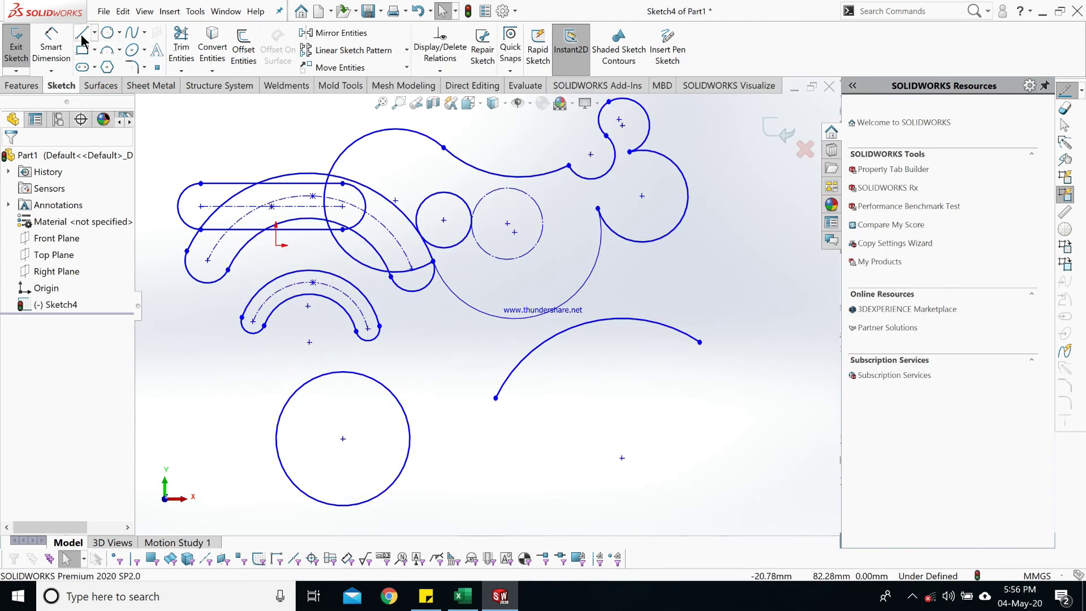
- Draw a 3 point arc bulging downward beneath the existing 3 point arc, with a radius of 50 mm
click(107, 50)
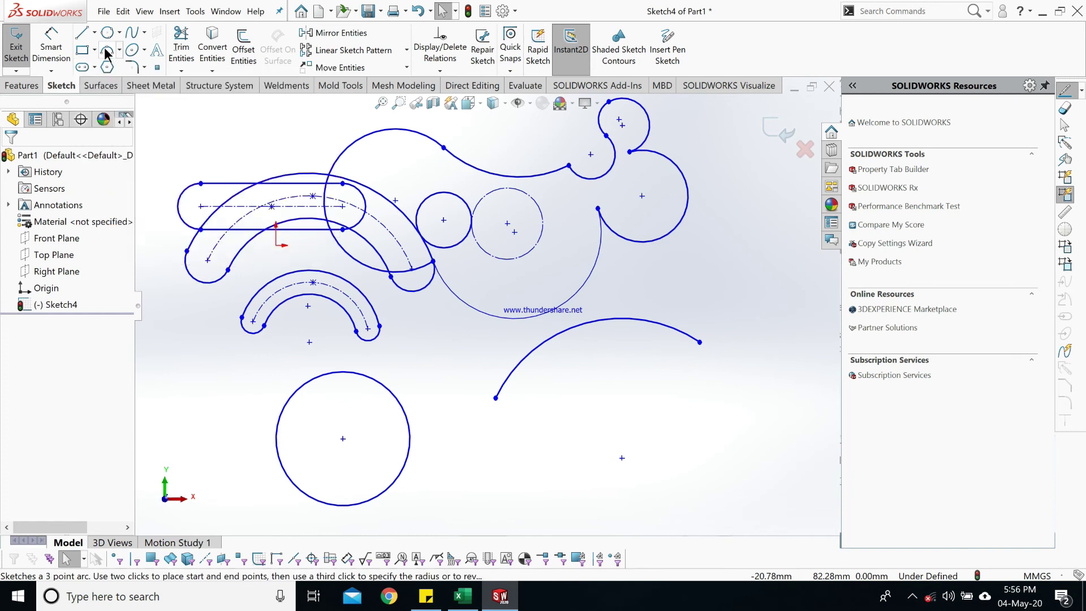
click(563, 458)
click(736, 391)
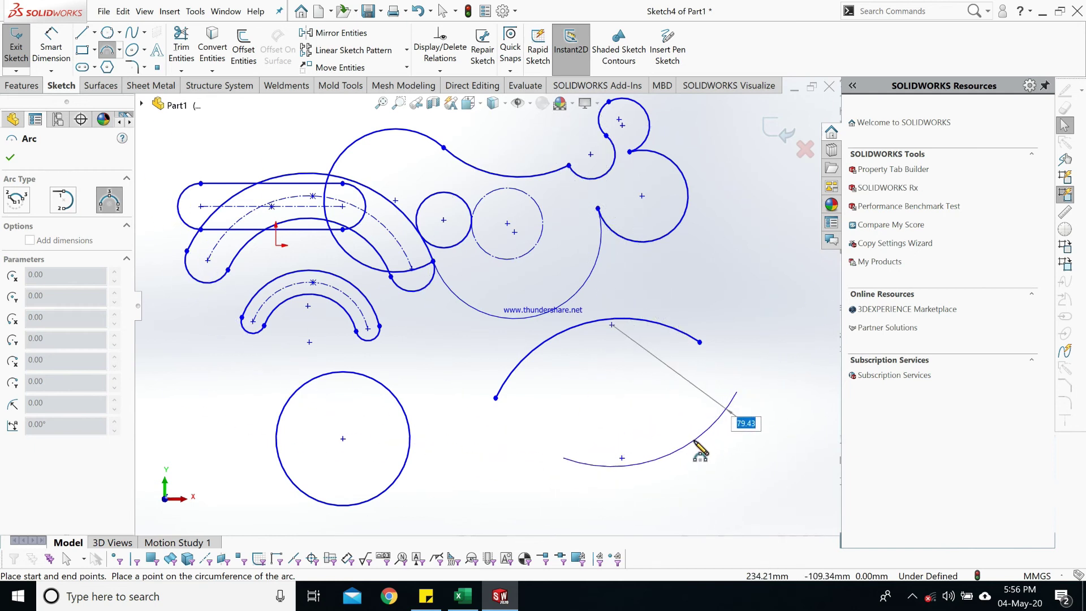
text(50)
key(Return)
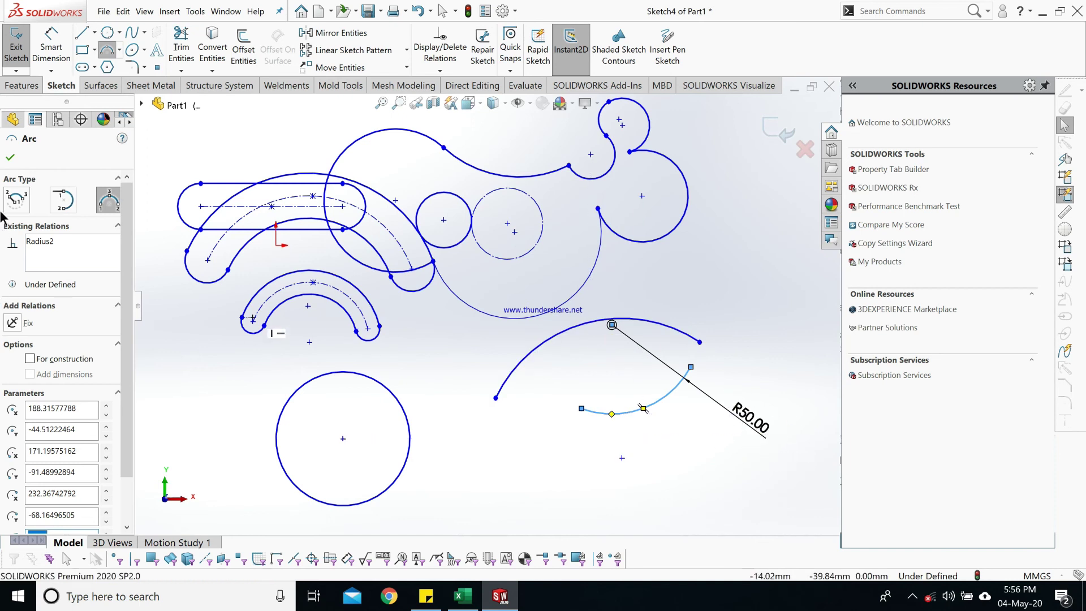
click(12, 158)
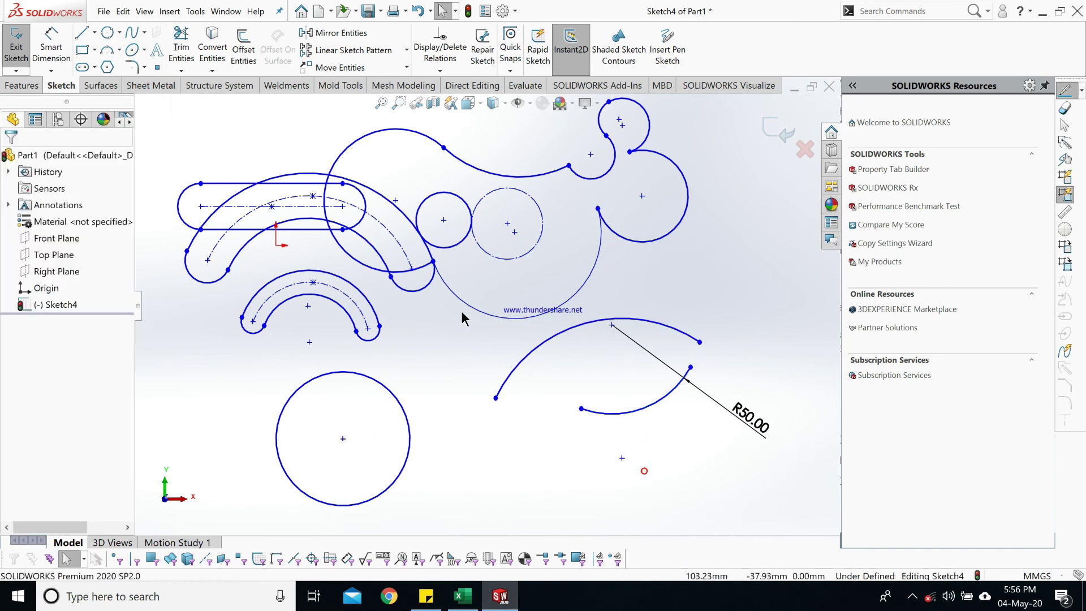
- Draw a six-sided polygon with an inscribed circle about 106 mm in diameter, overlapping the lower perimeter circle
click(107, 68)
scroll(532, 374, up, 3)
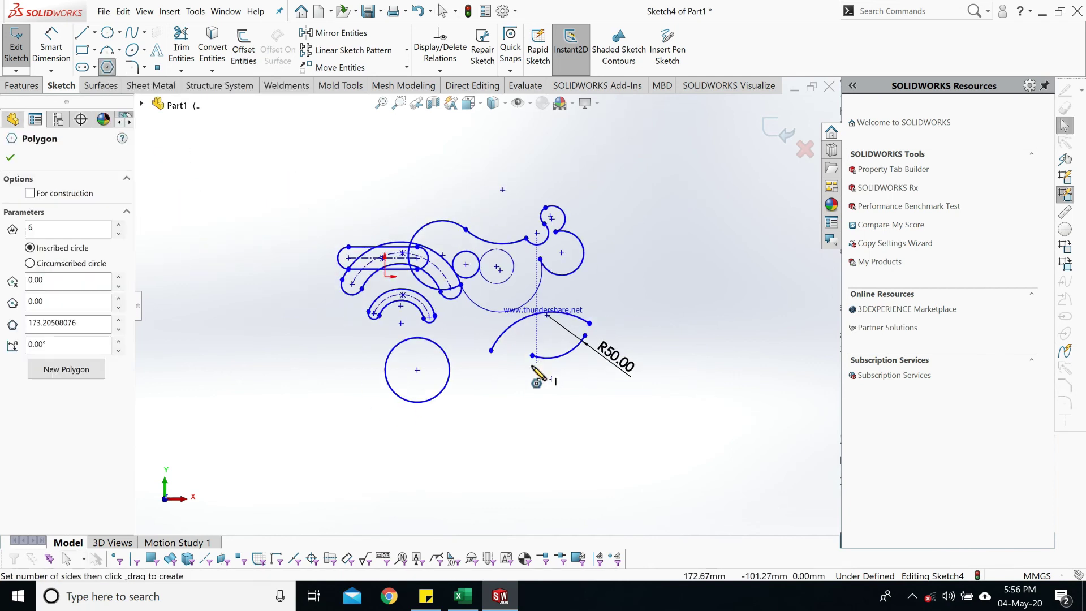
scroll(493, 369, down, 3)
scroll(484, 347, down, 2)
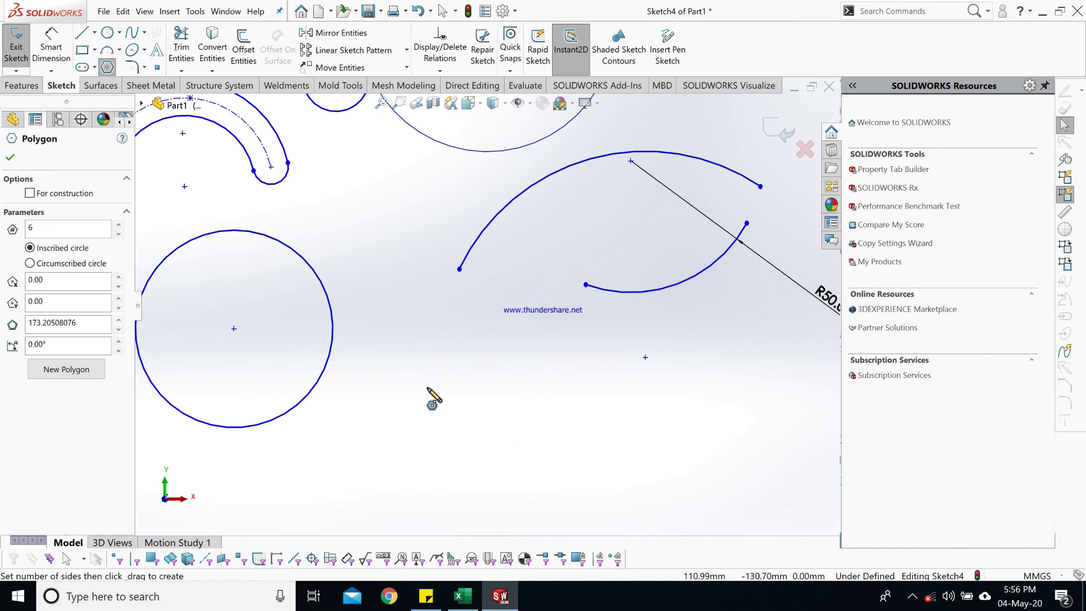
click(428, 387)
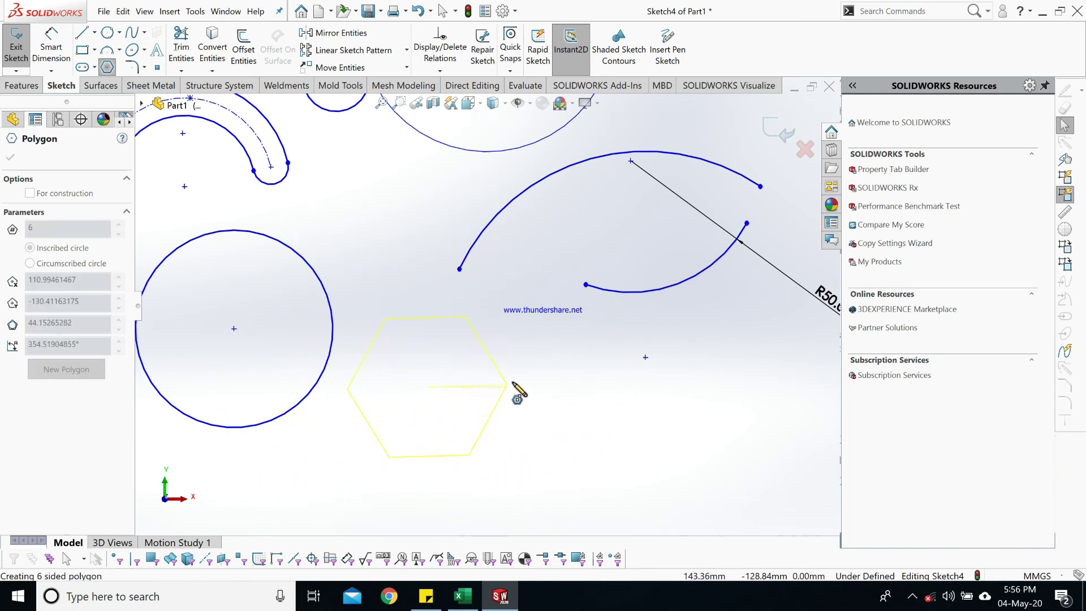
click(589, 387)
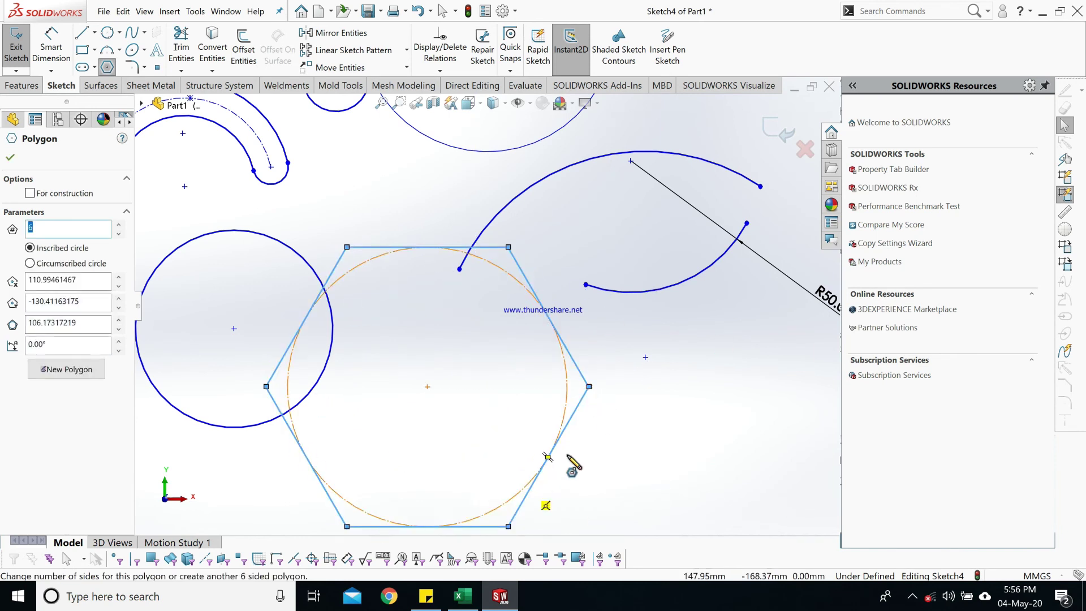
- Change the polygon to 5 sides and draw a second pentagon to its right, with an inscribed circle about 69 mm in diameter
scroll(508, 392, up, 3)
scroll(691, 296, up, 2)
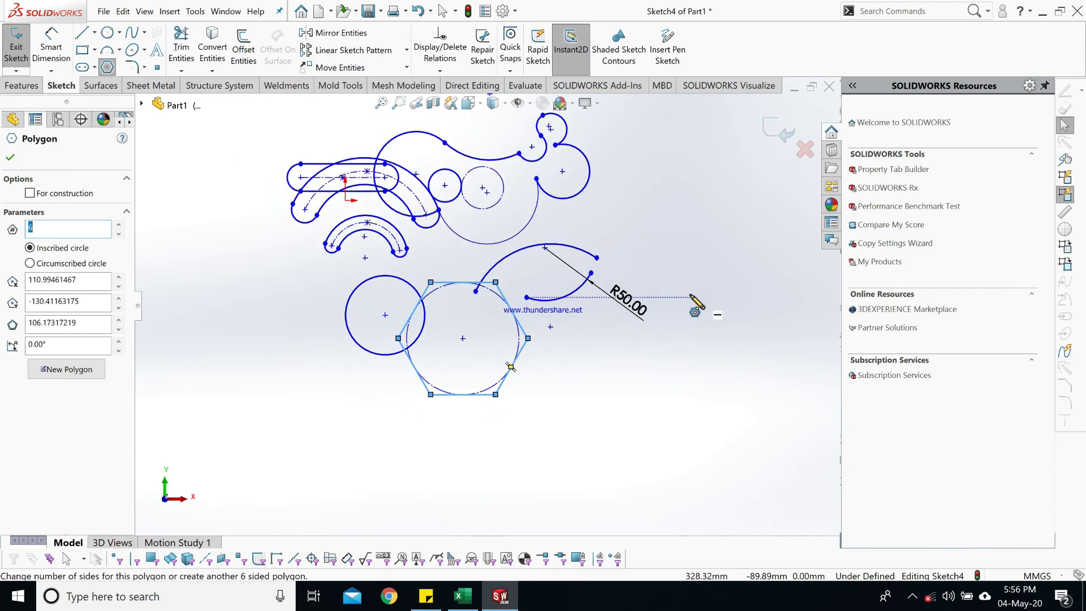
scroll(691, 291, down, 2)
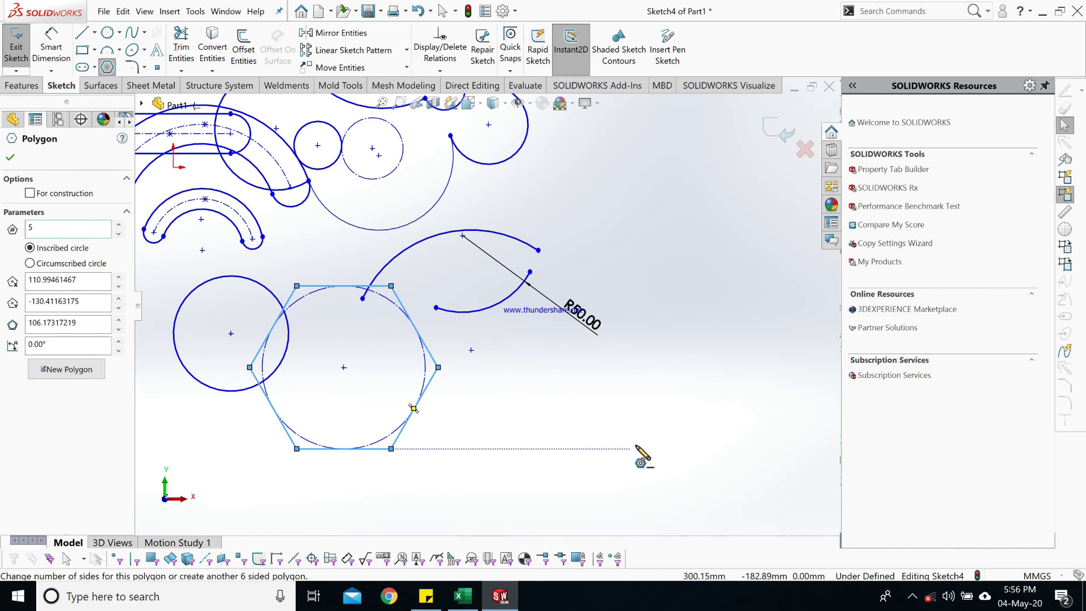
click(636, 376)
click(702, 378)
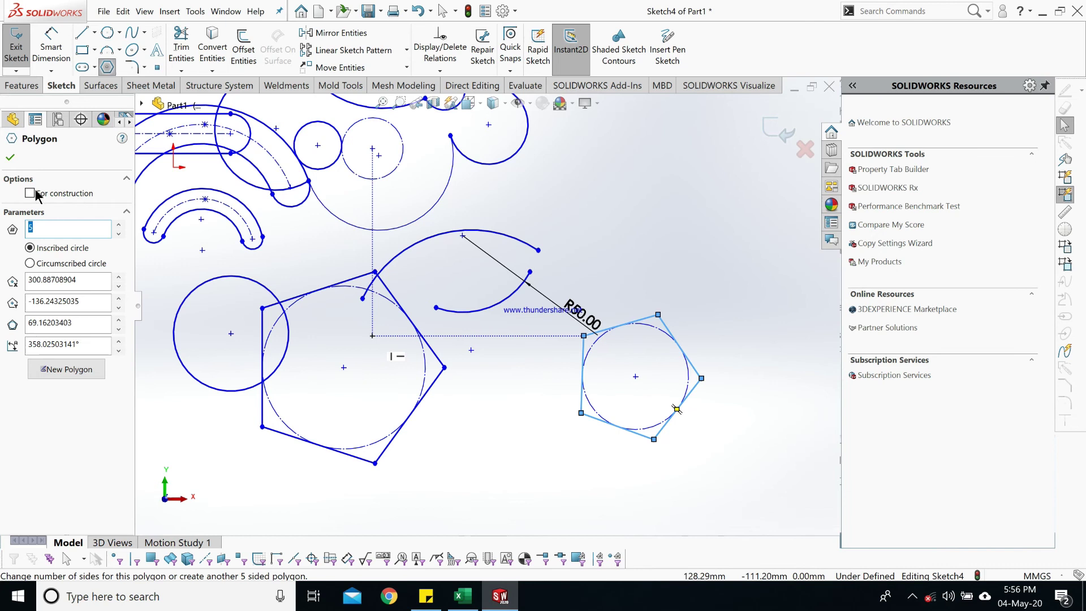
click(10, 161)
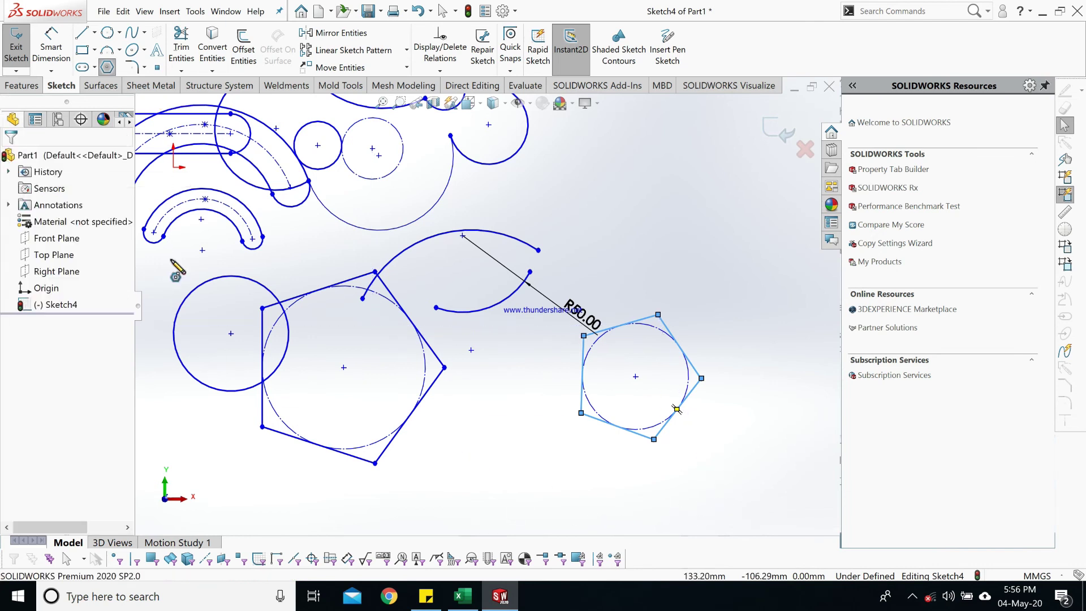
- Draw a wavy open spline through eight points below the polygons, running from left to right
scroll(358, 399, up, 3)
scroll(256, 372, down, 2)
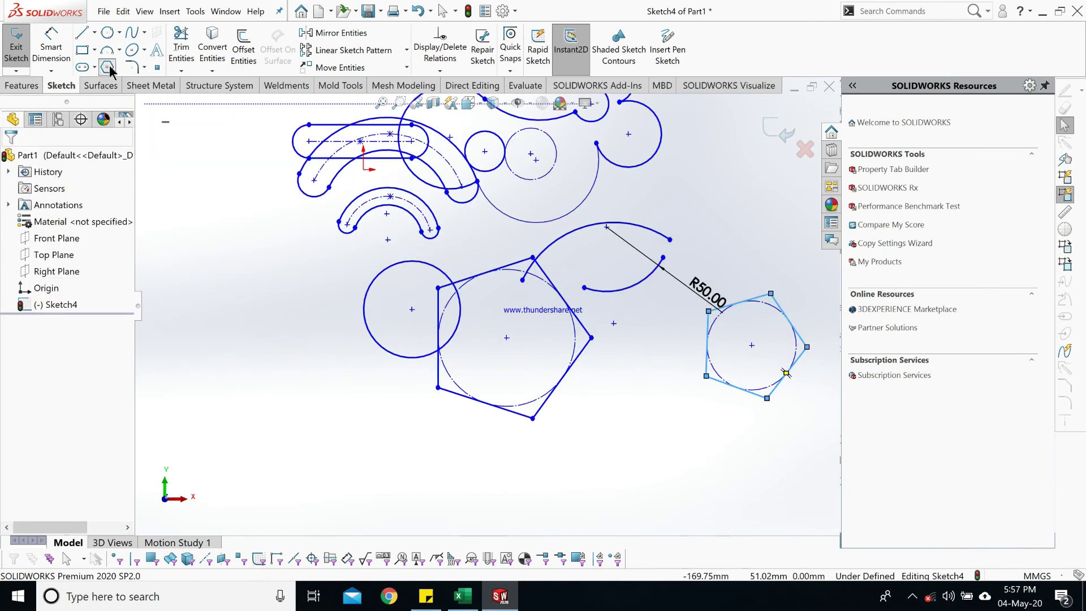
click(130, 35)
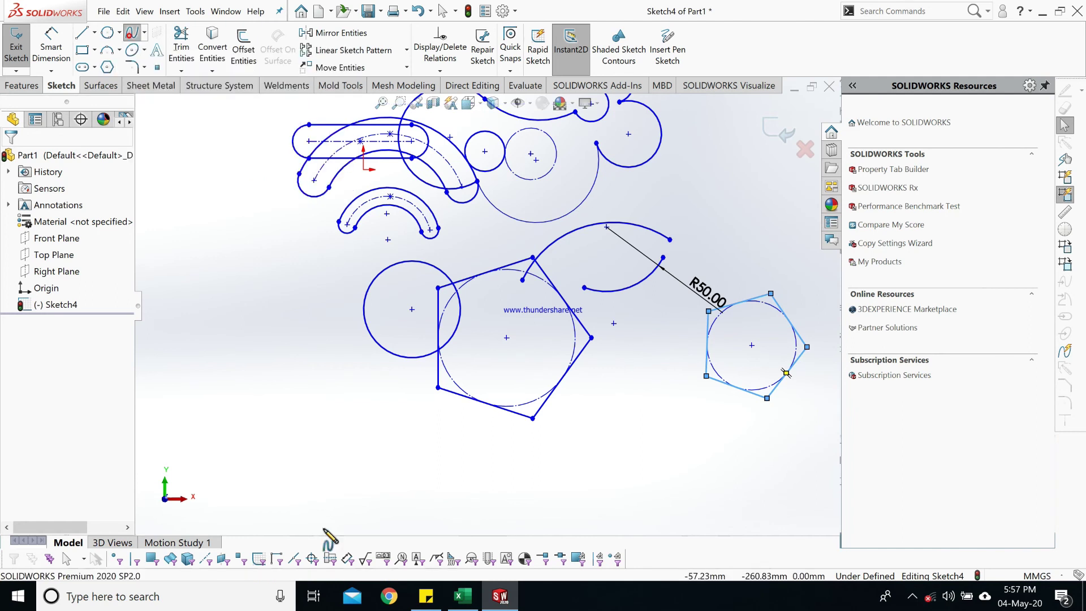
scroll(417, 388, up, 2)
scroll(516, 385, down, 3)
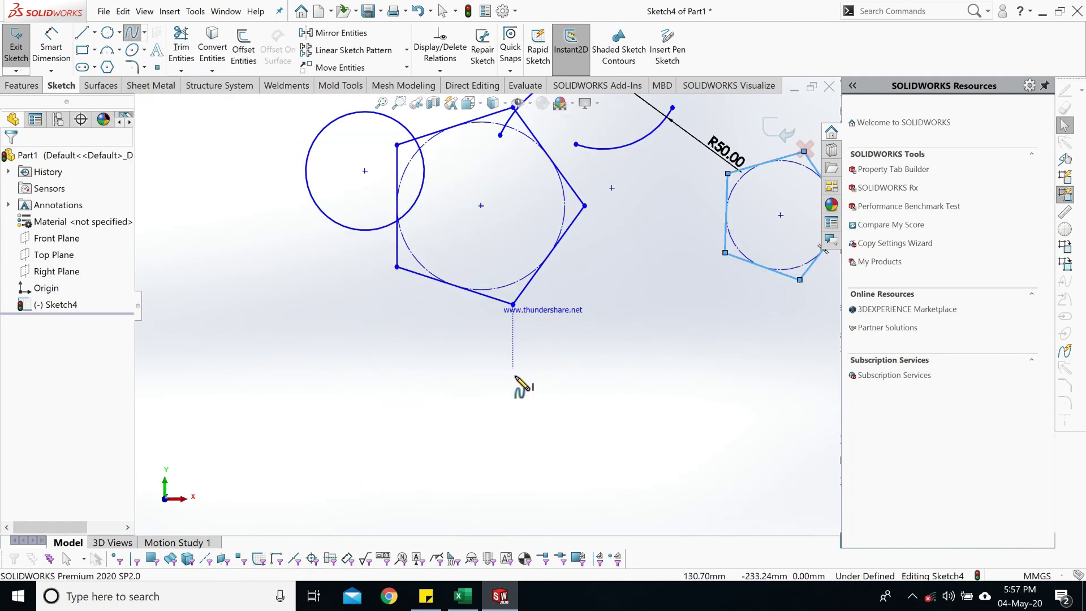
click(253, 437)
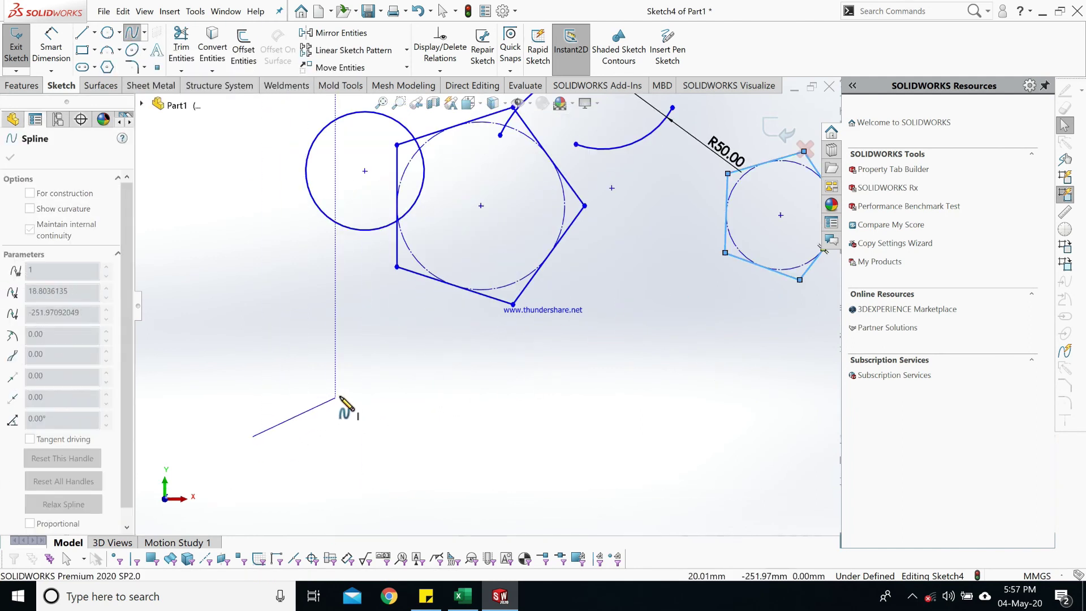
click(346, 384)
click(448, 403)
click(508, 368)
click(612, 387)
click(656, 354)
click(713, 390)
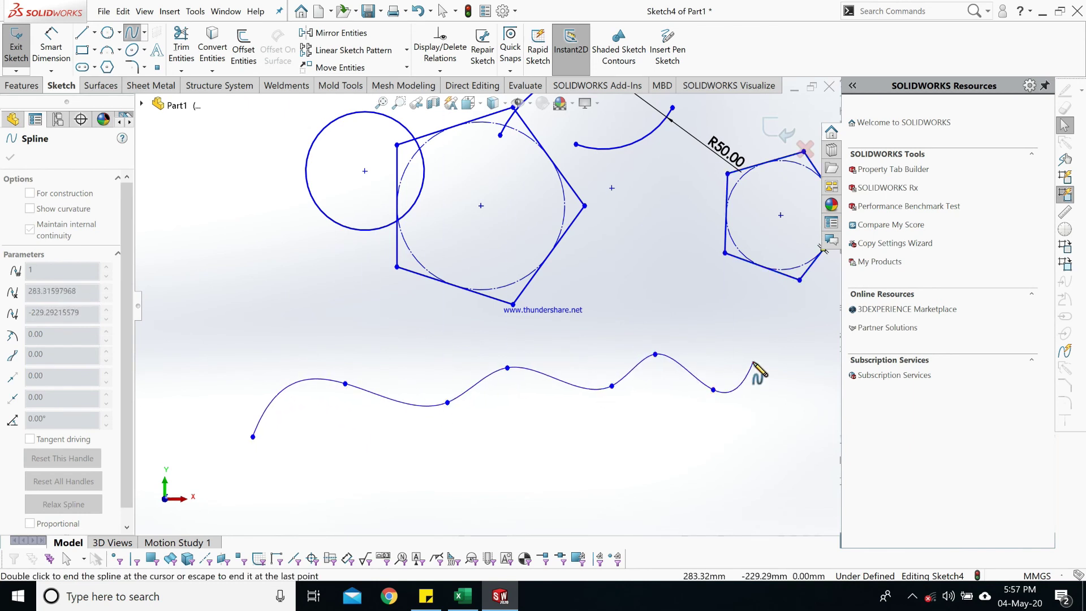
double_click(754, 362)
right_click(755, 358)
click(824, 387)
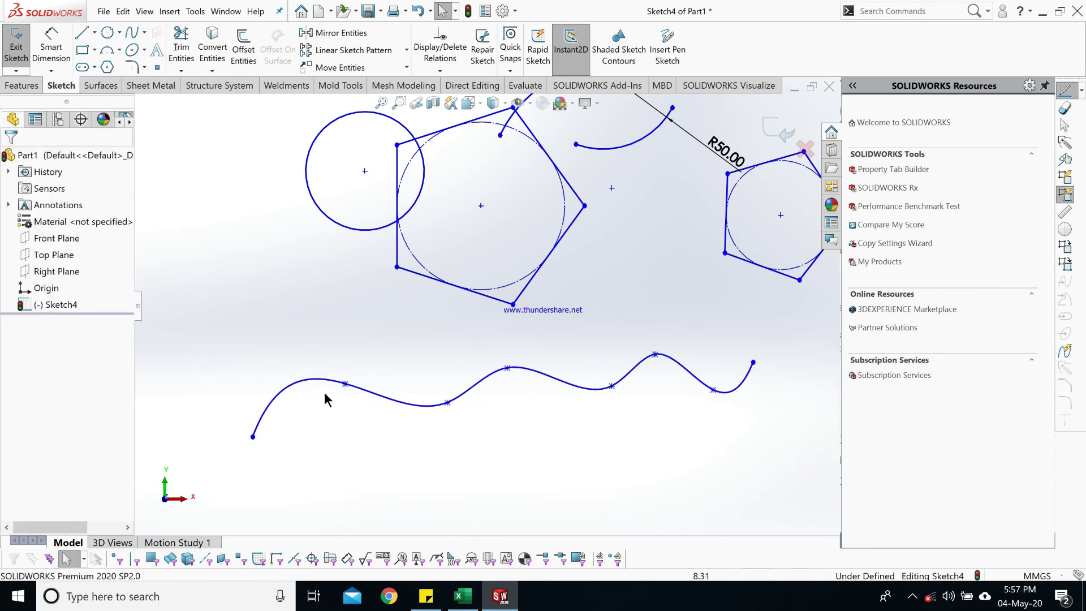
- Reshape the spline by moving its second, third and fourth points slightly left and downward
drag(345, 384, 306, 391)
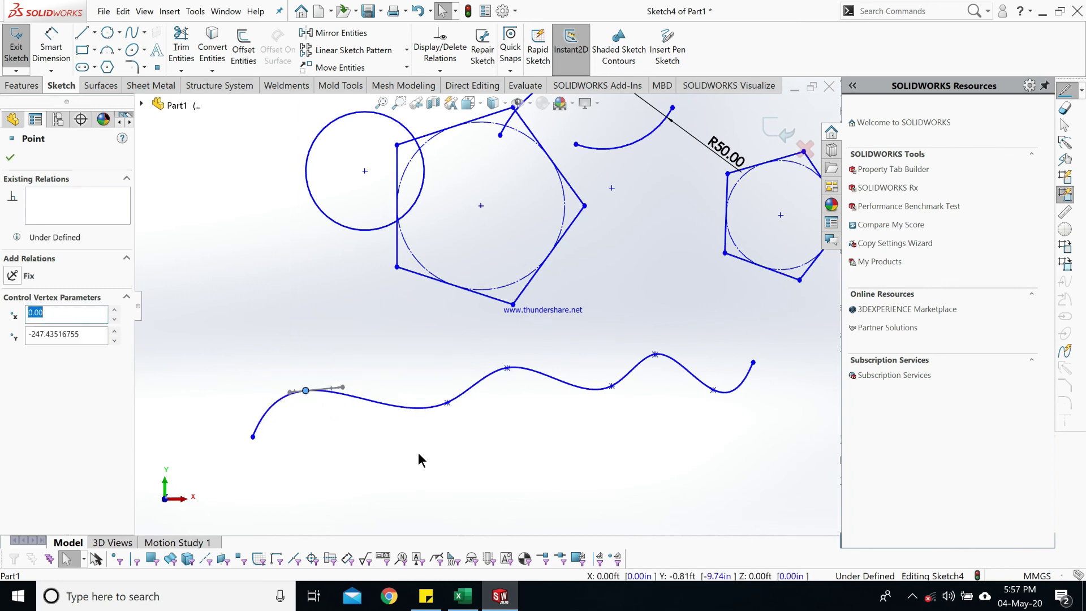
click(418, 453)
drag(449, 404, 404, 420)
click(574, 505)
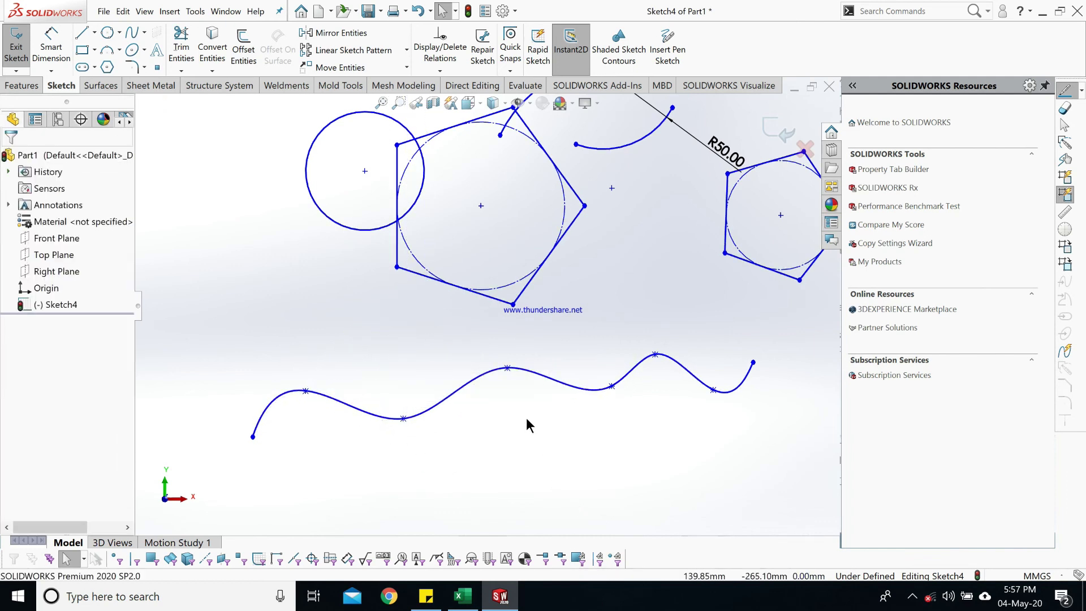
drag(509, 368, 500, 375)
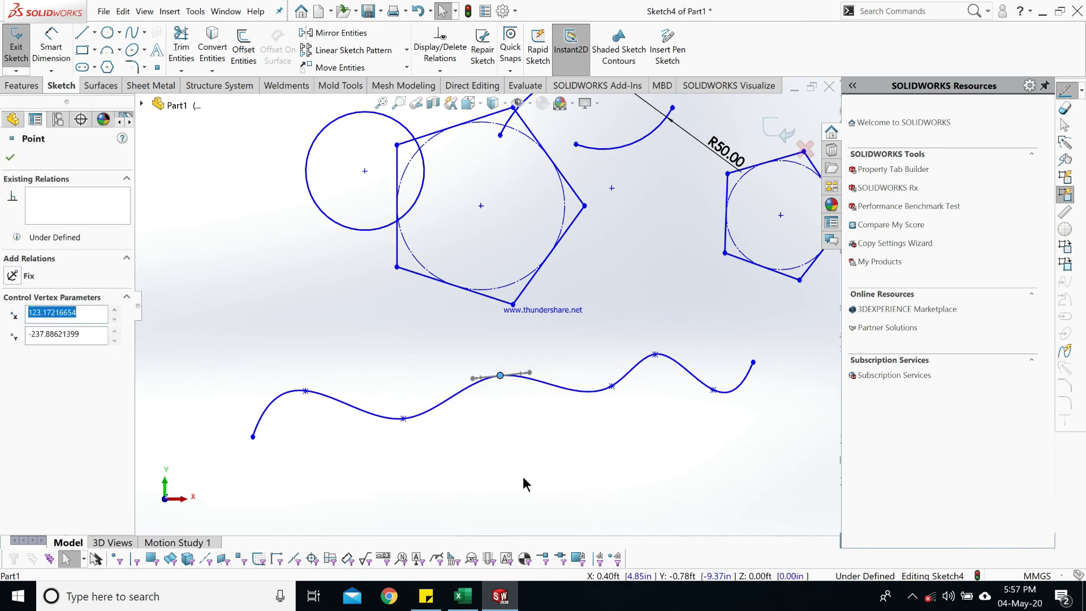
click(524, 480)
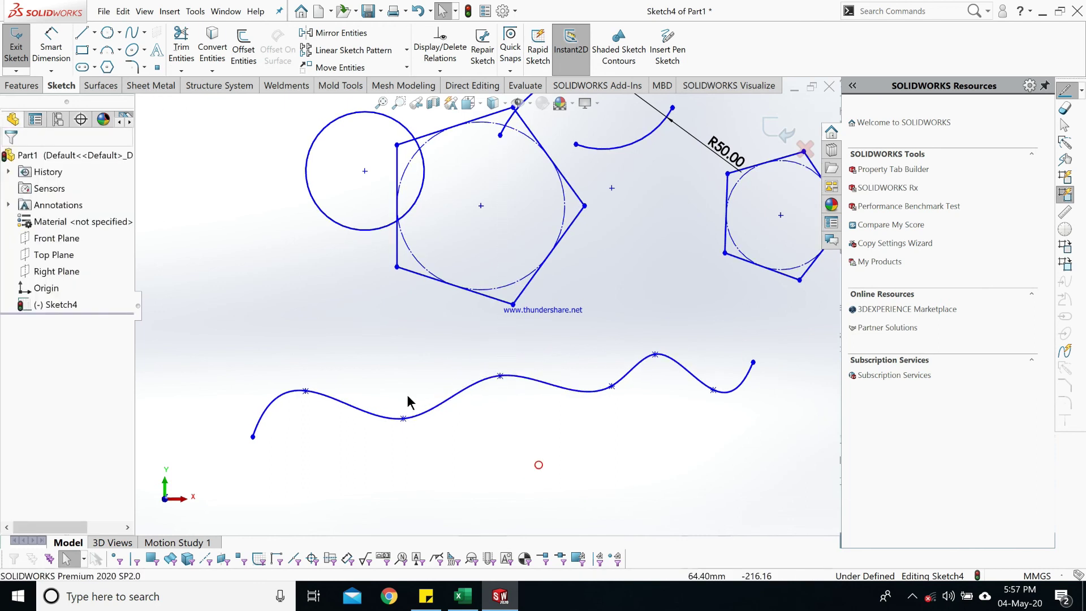
- Draw a tall vertical ellipse left of the spline, with radii of about 114 mm and 39 mm
click(134, 51)
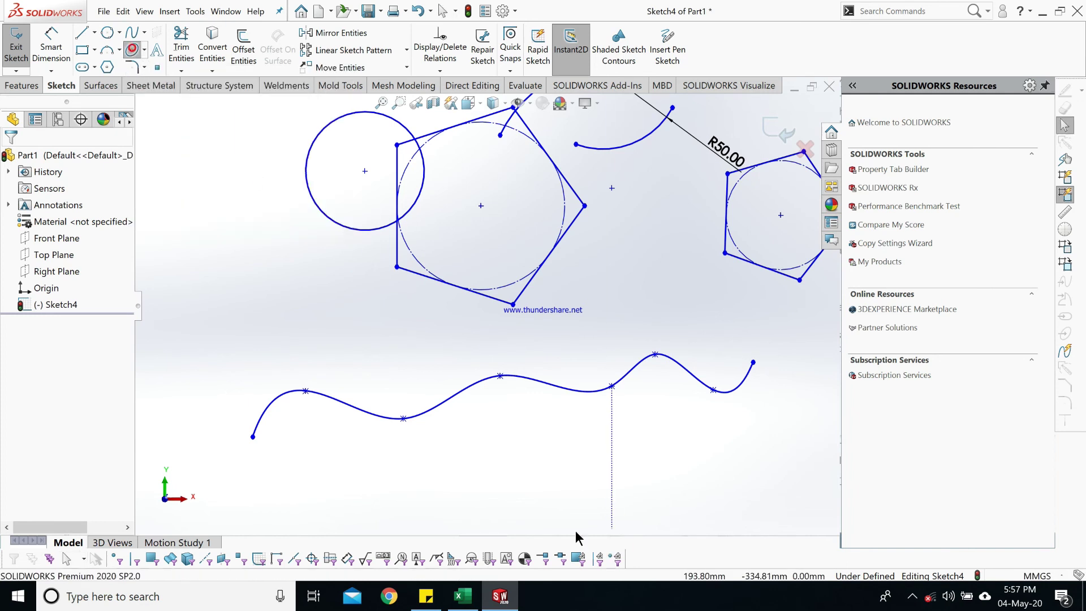
scroll(242, 356, up, 5)
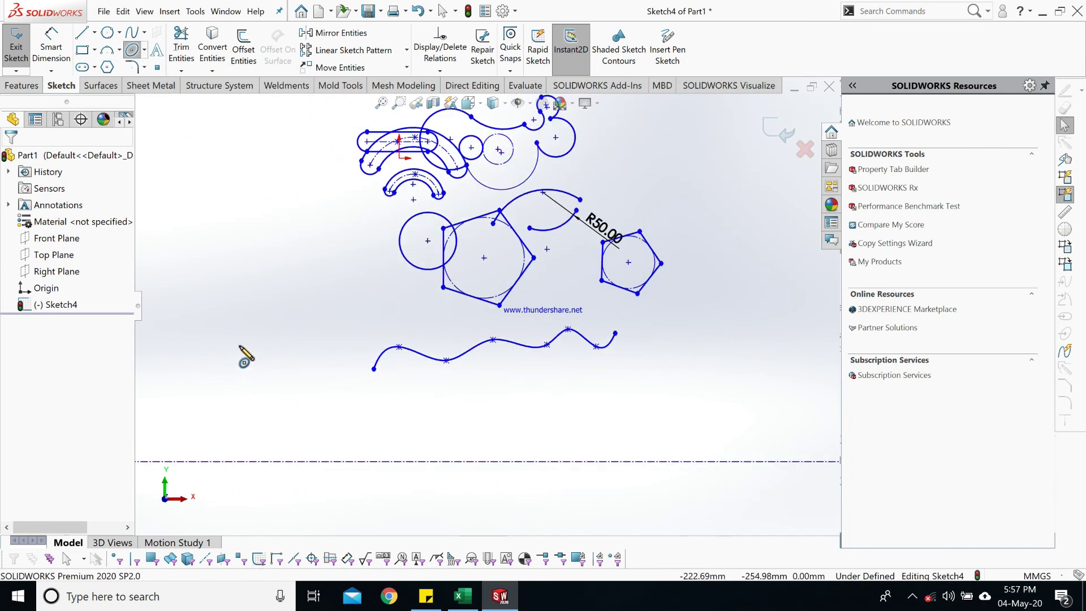
scroll(260, 348, down, 4)
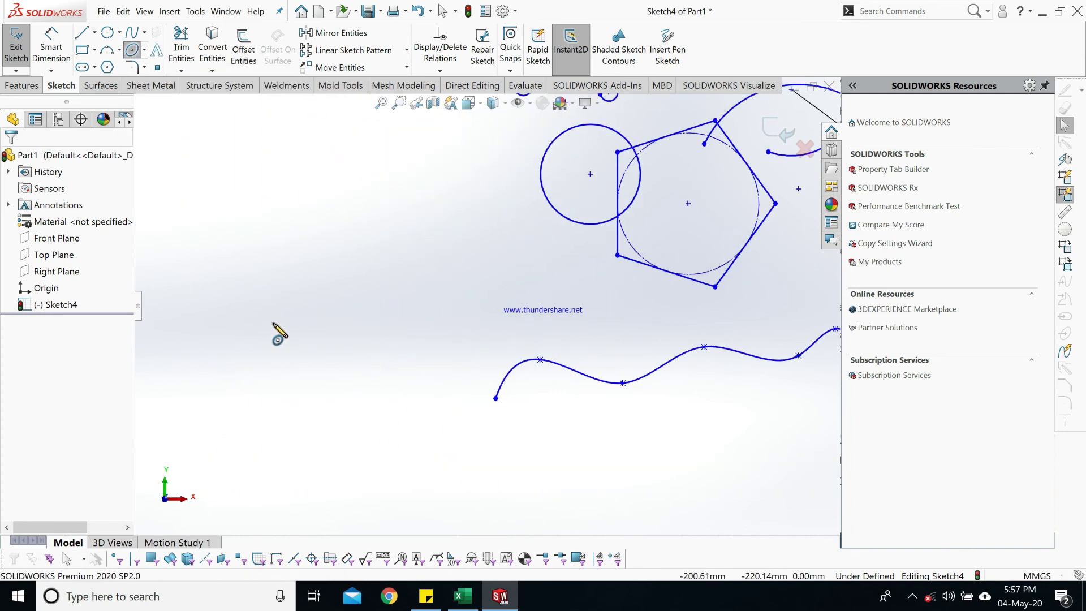
click(334, 394)
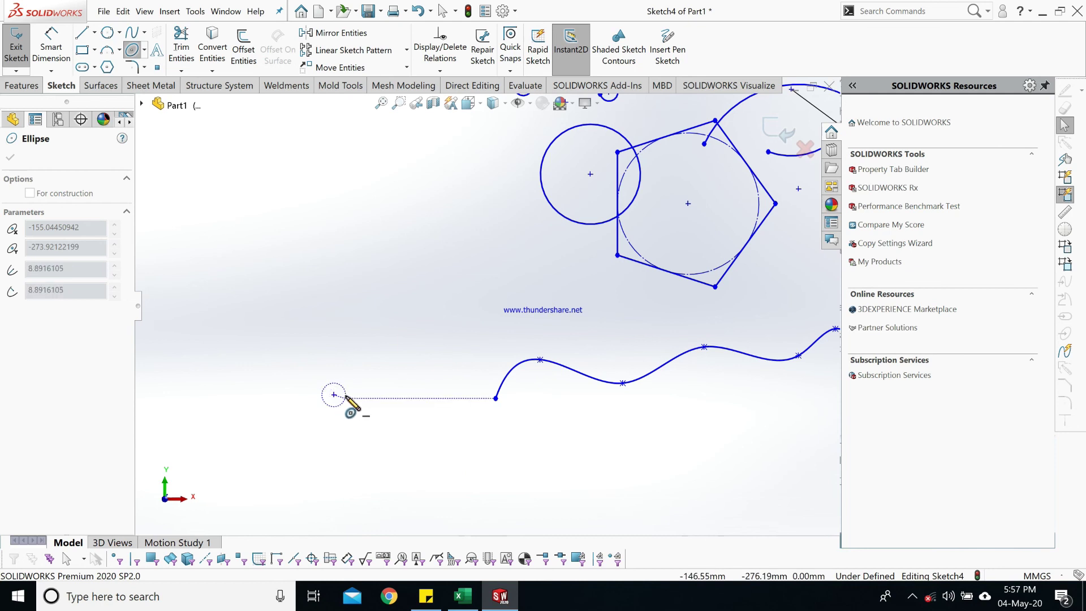
click(332, 244)
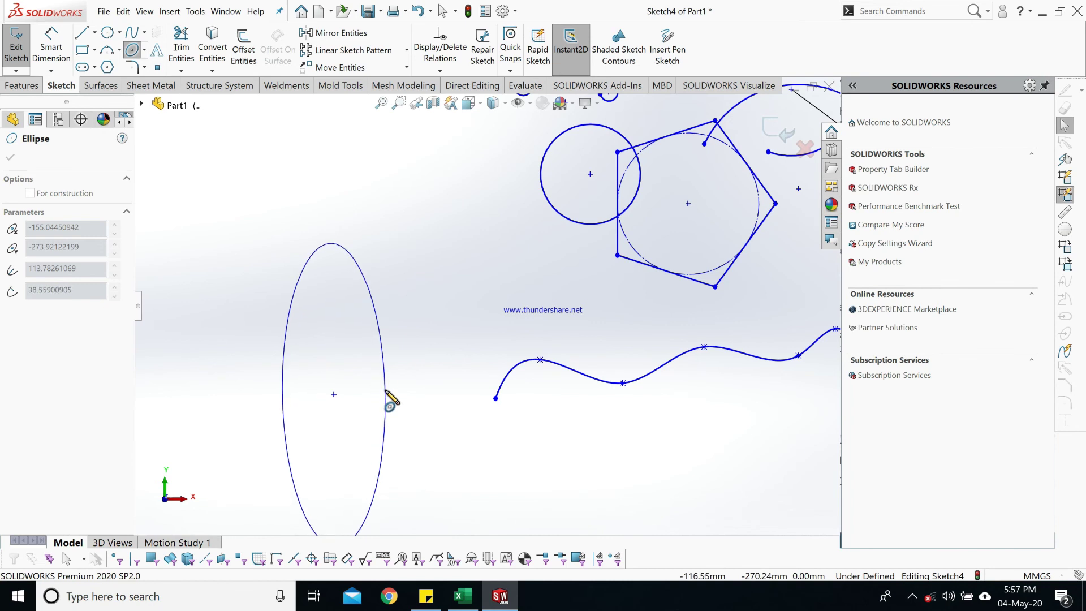
click(386, 395)
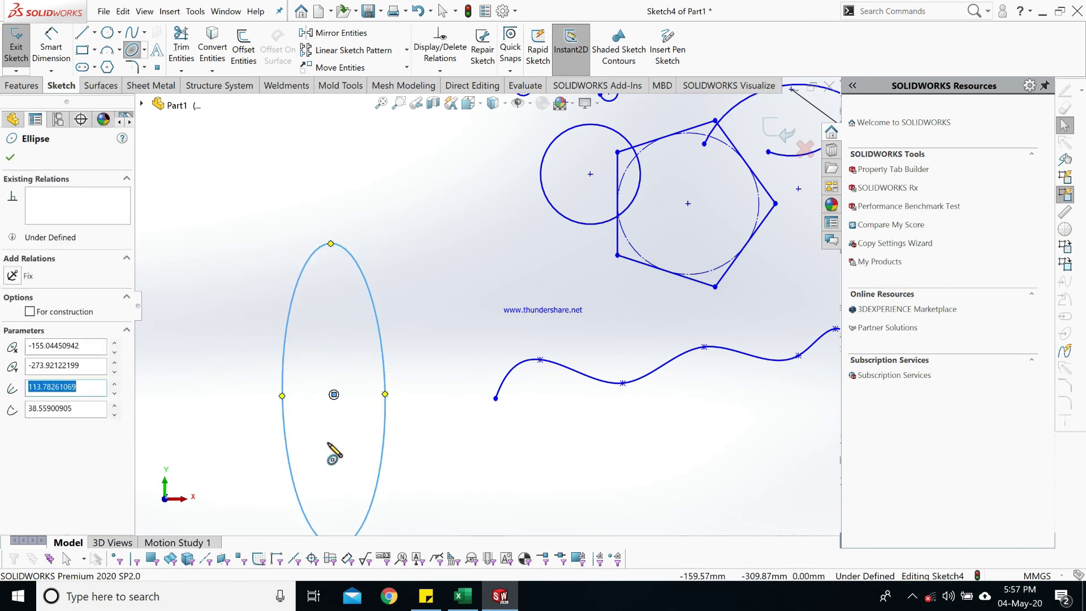
- Draw a corner rectangle about 165 mm wide and 150 mm high overlapping the top of the vertical ellipse
click(12, 159)
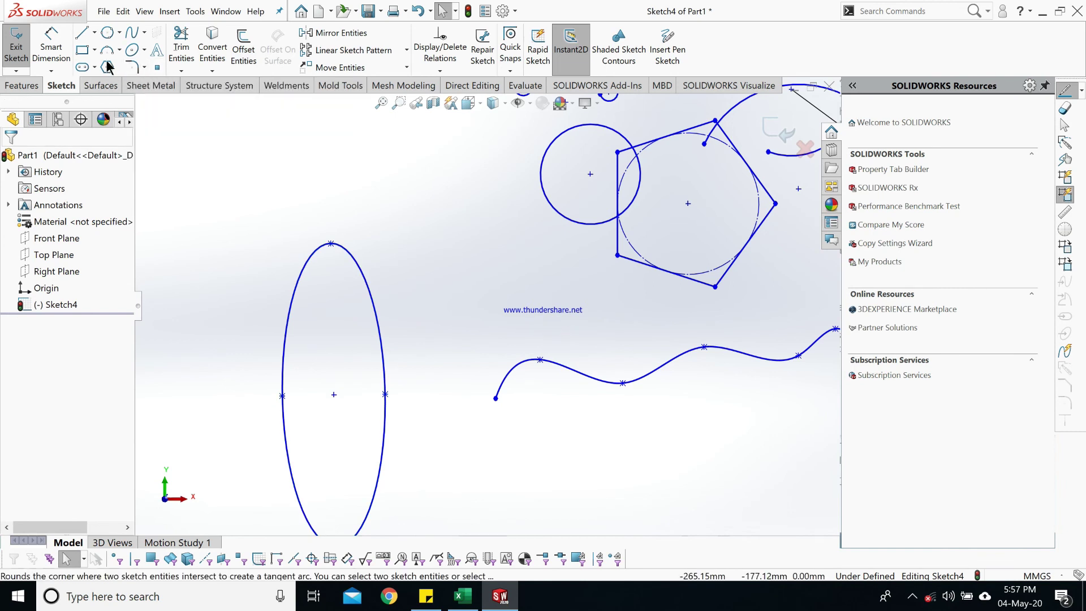
click(82, 50)
click(247, 132)
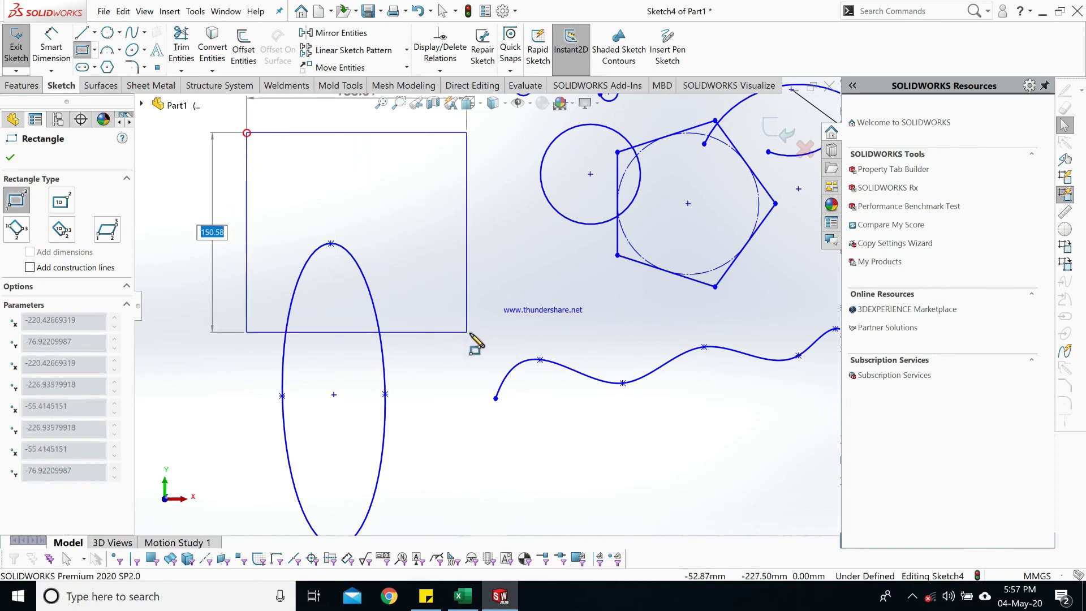
click(470, 329)
click(11, 158)
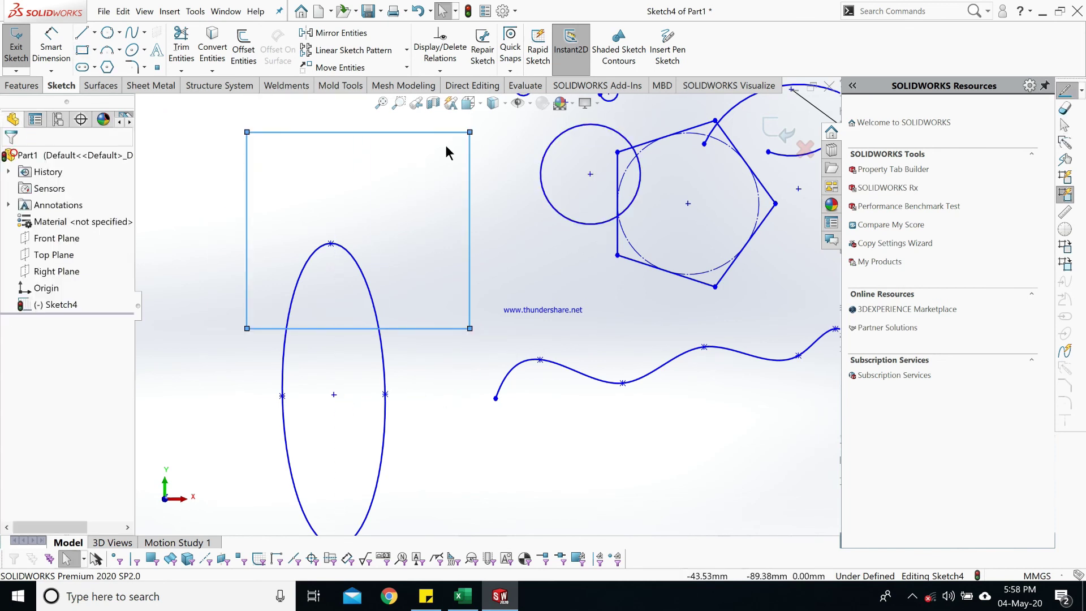
click(498, 189)
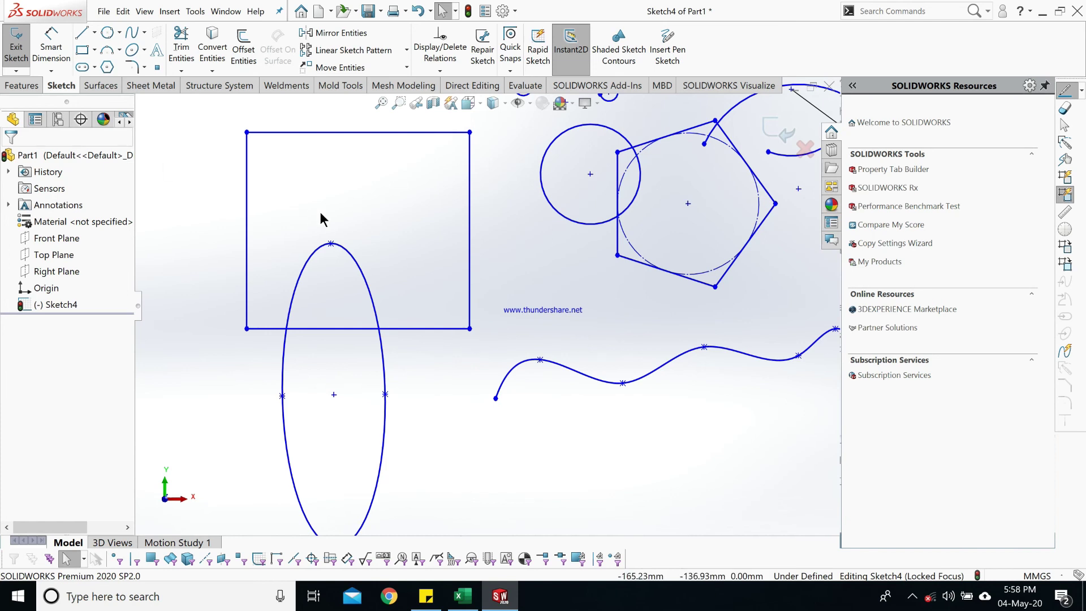
- Round all four corners of the rectangle with 12 mm sketch fillets
click(134, 68)
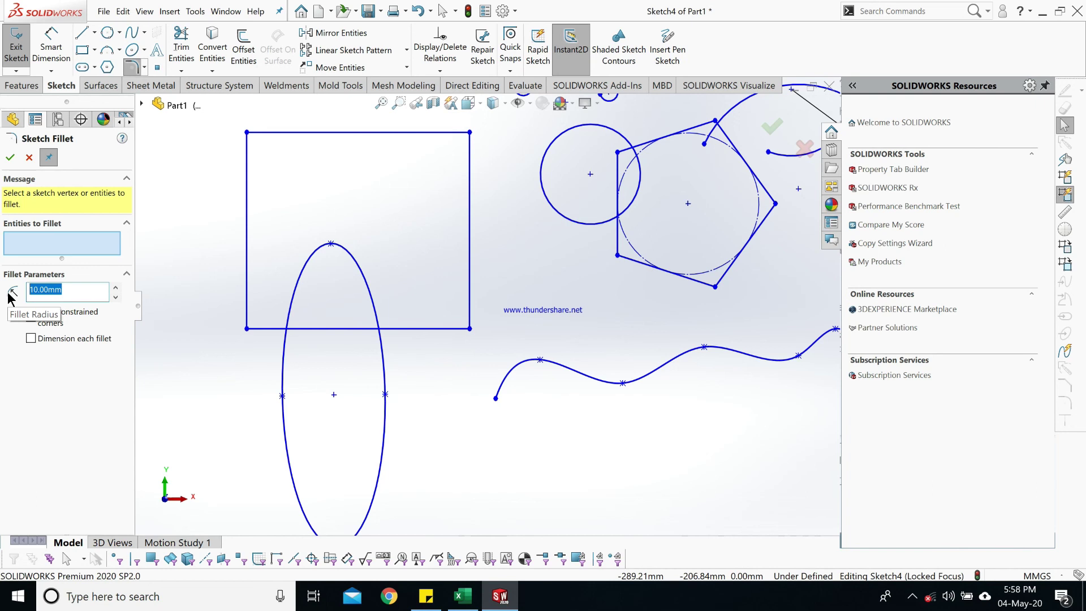
text(12)
key(Return)
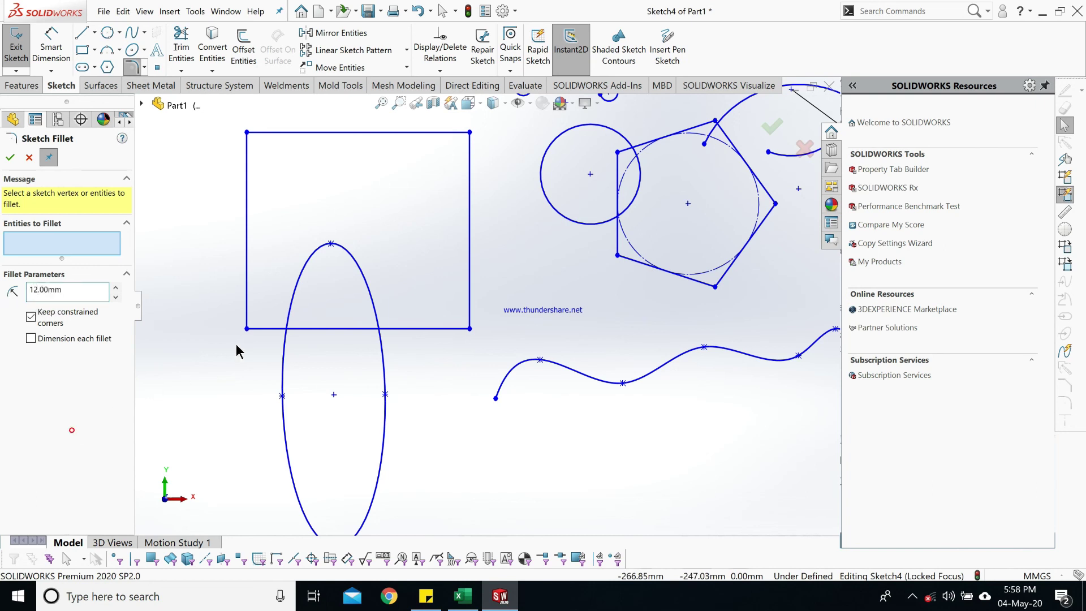
click(247, 329)
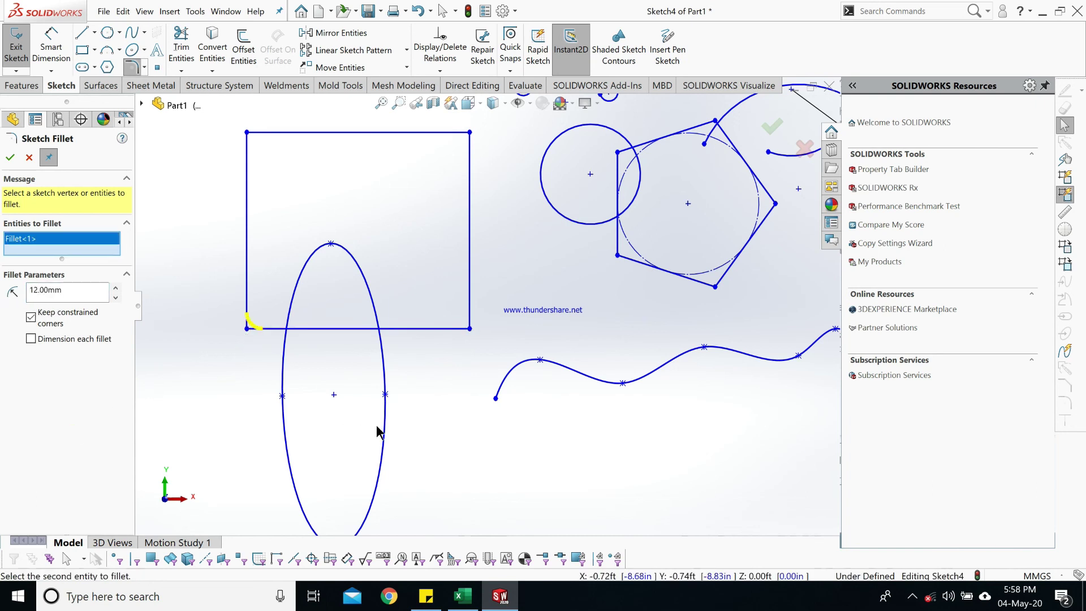
click(469, 329)
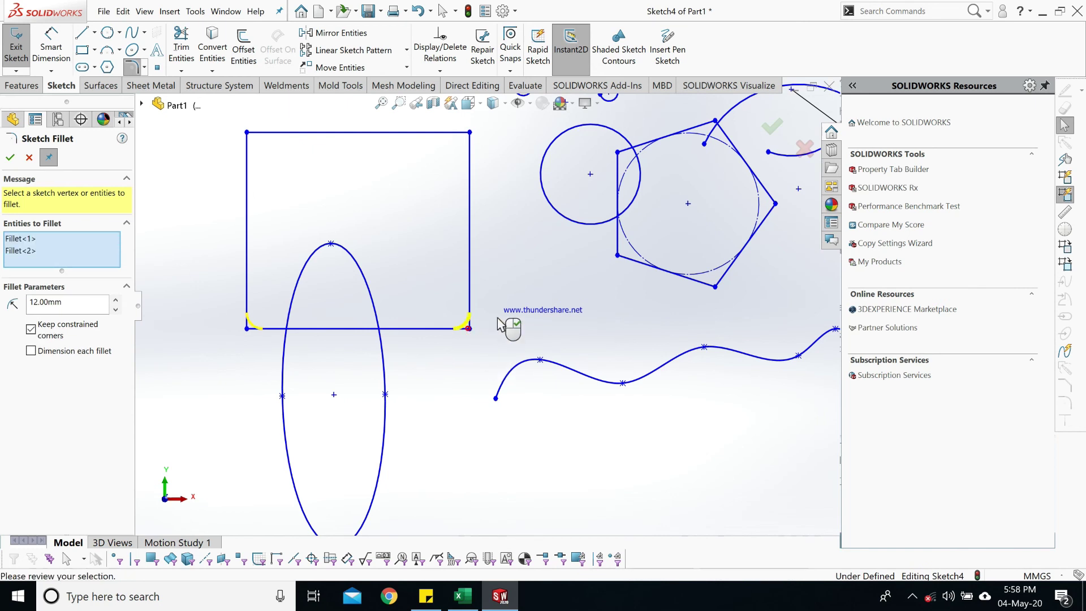
click(469, 133)
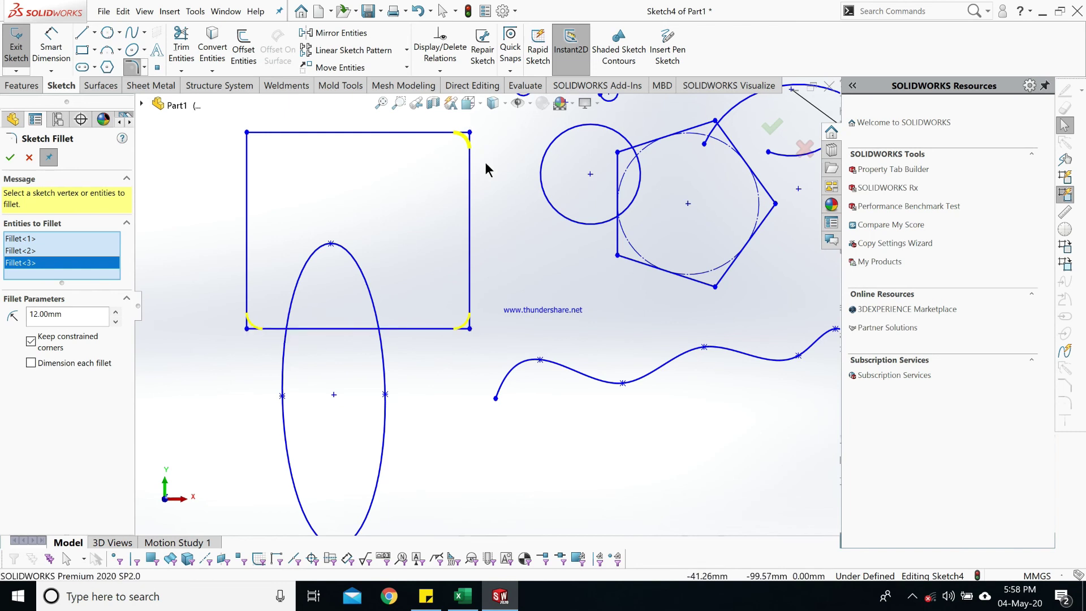
scroll(337, 138, down, 3)
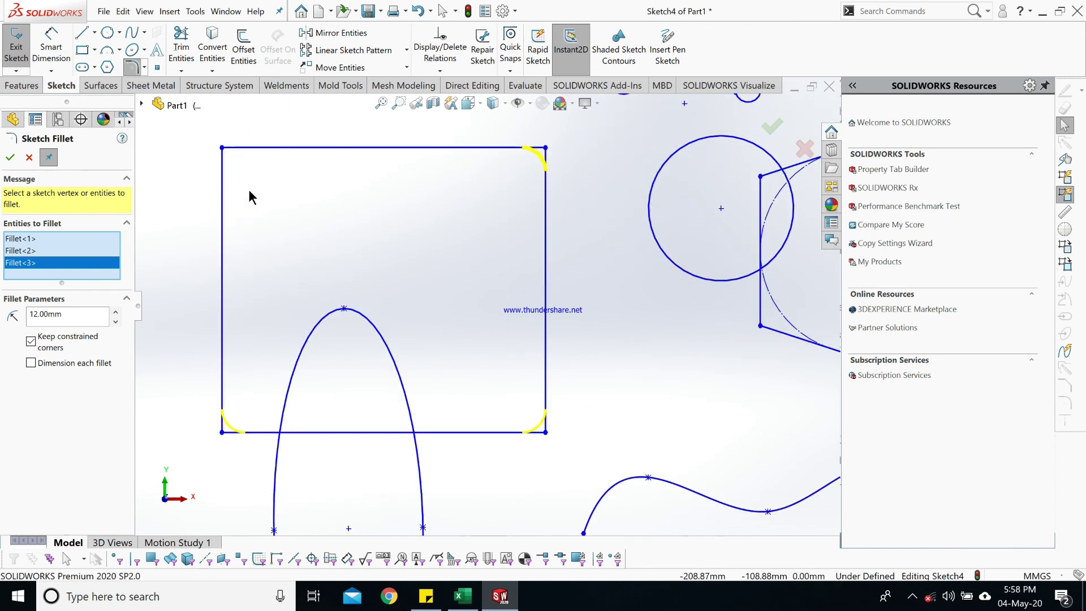
click(247, 147)
click(222, 162)
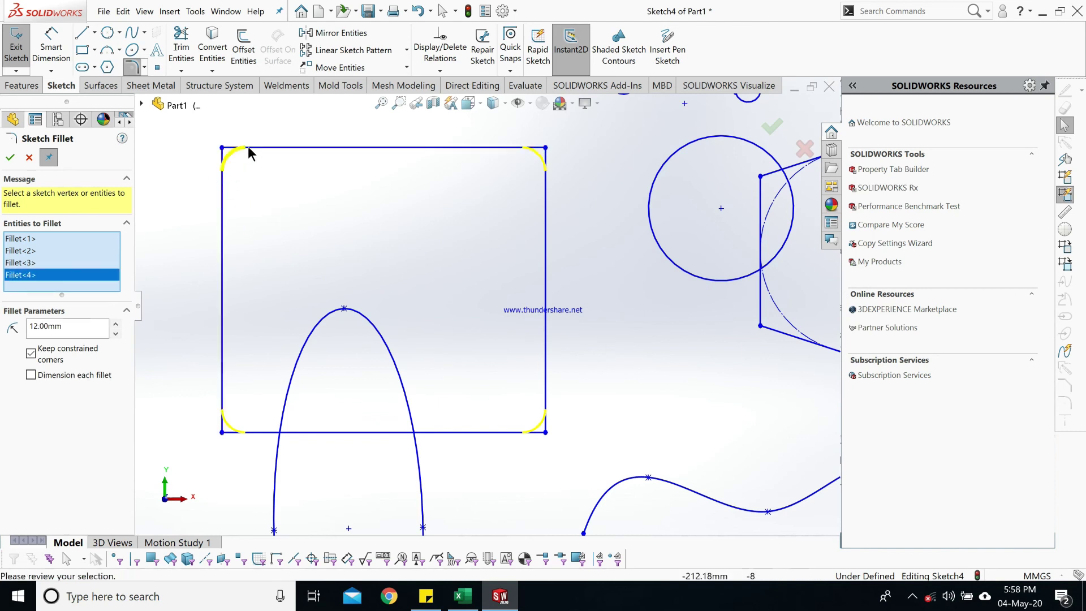
click(10, 158)
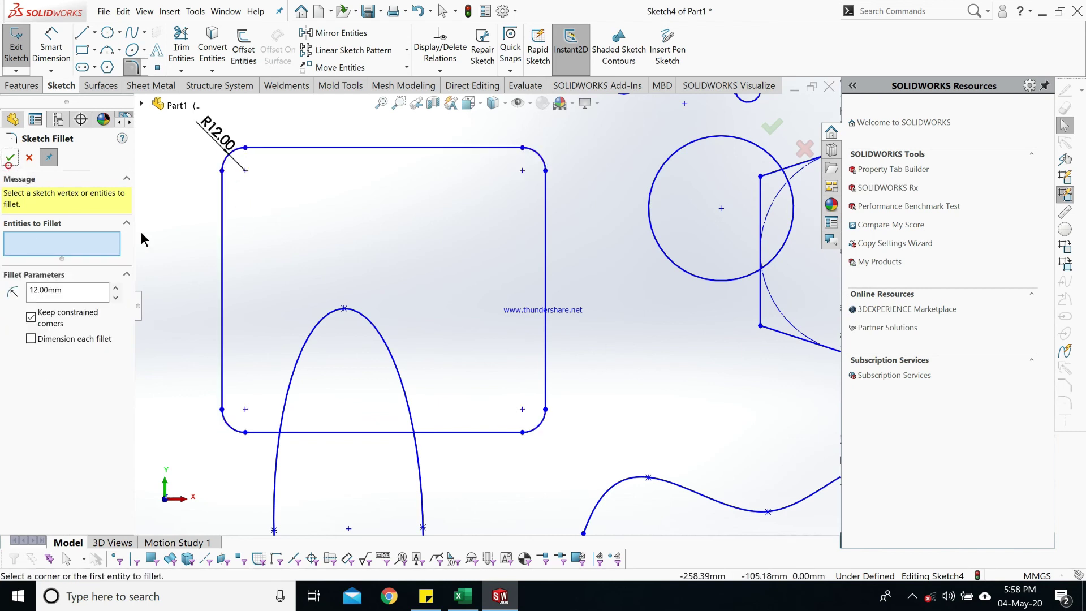
- Undo the rectangle's corner fillets
scroll(521, 367, up, 3)
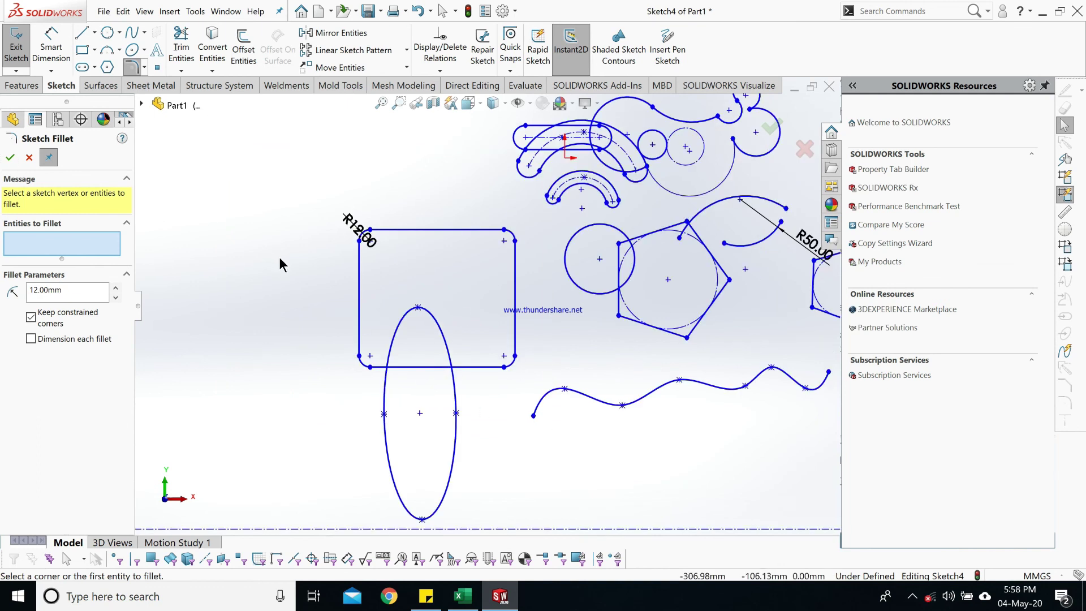
ctrl+middle_drag(281, 259, 342, 323)
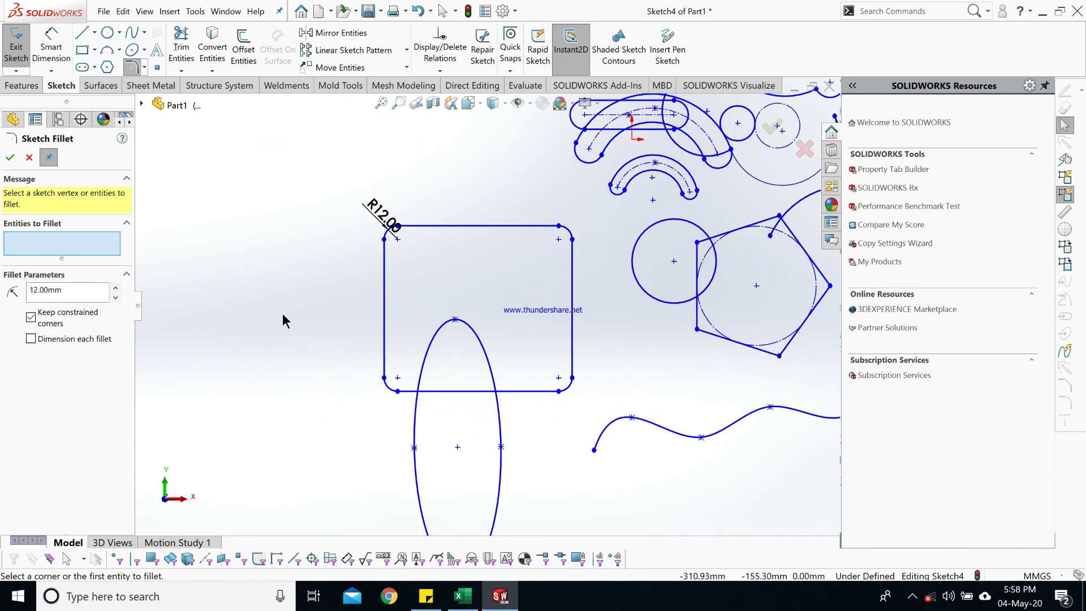
key(Escape)
key(ctrl+z)
click(311, 337)
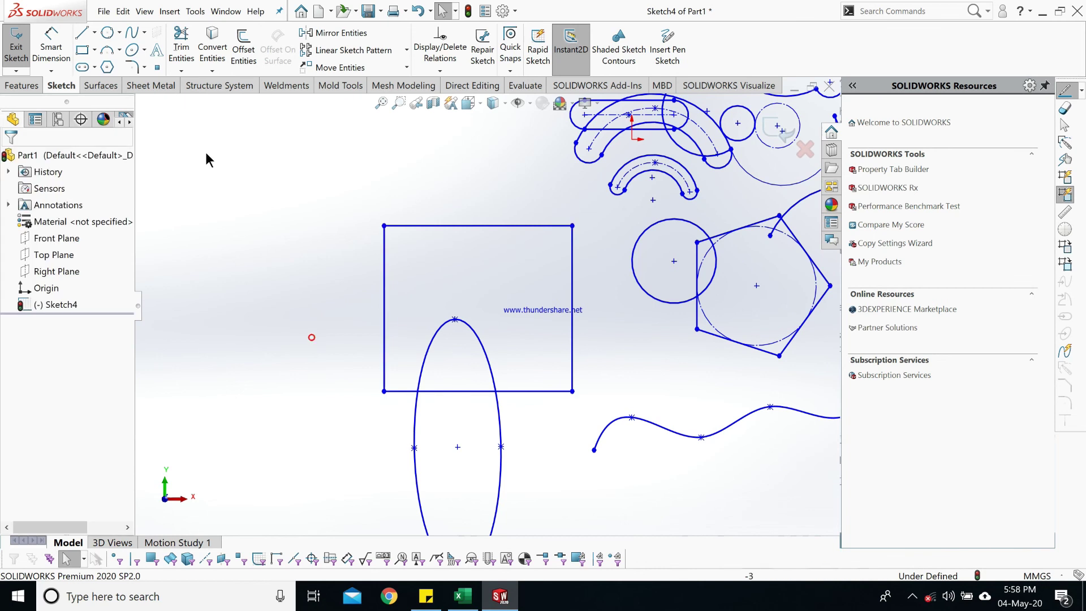
- Chamfer the rectangle's upper-left corner with an angle-distance sketch chamfer of 10 mm and 45 degrees
click(144, 67)
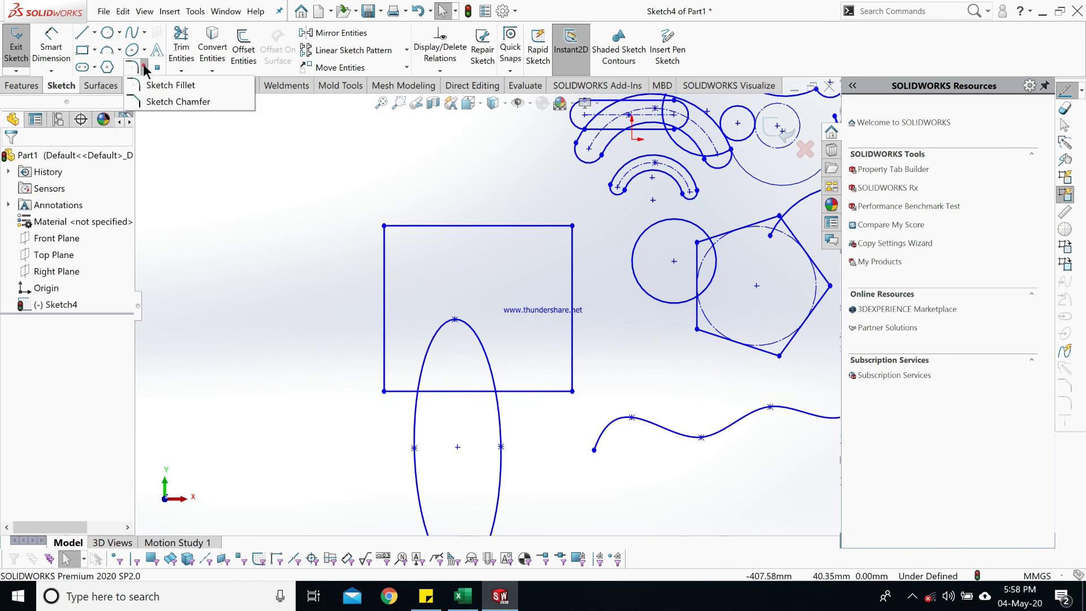
click(156, 102)
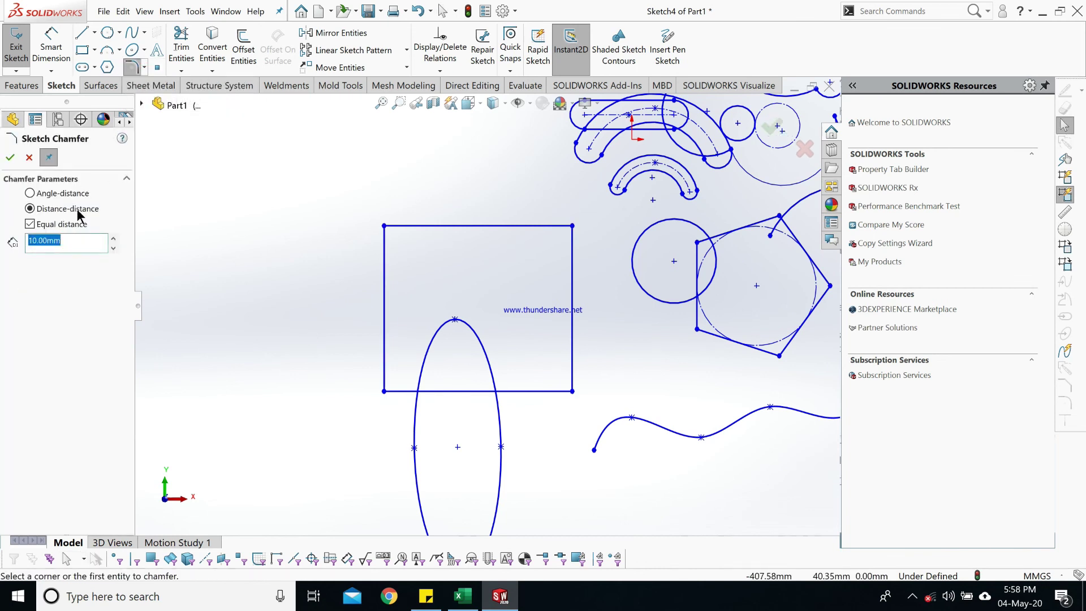
click(64, 194)
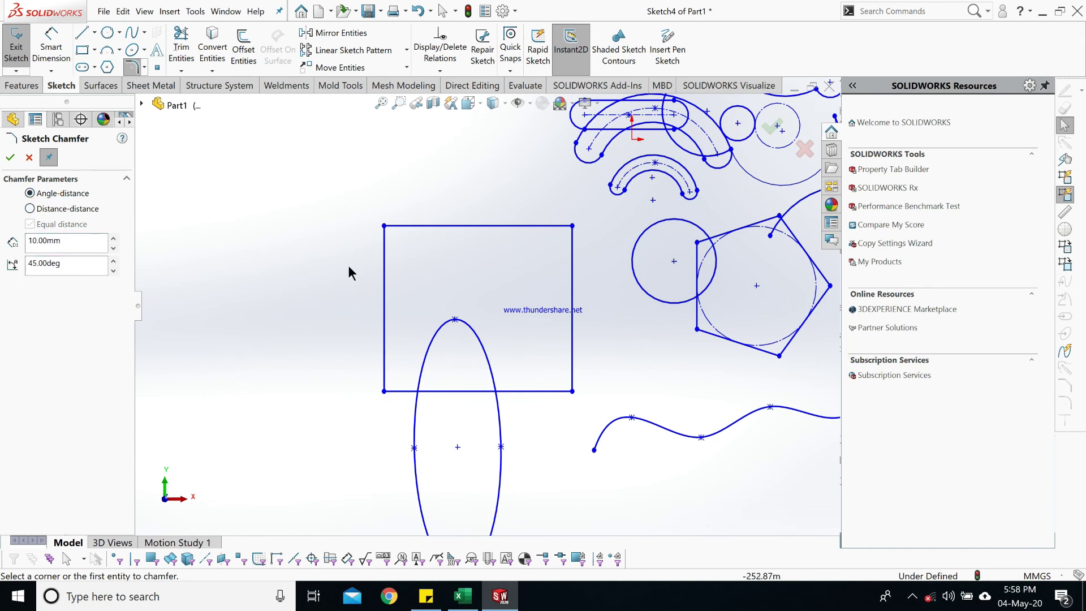
click(385, 247)
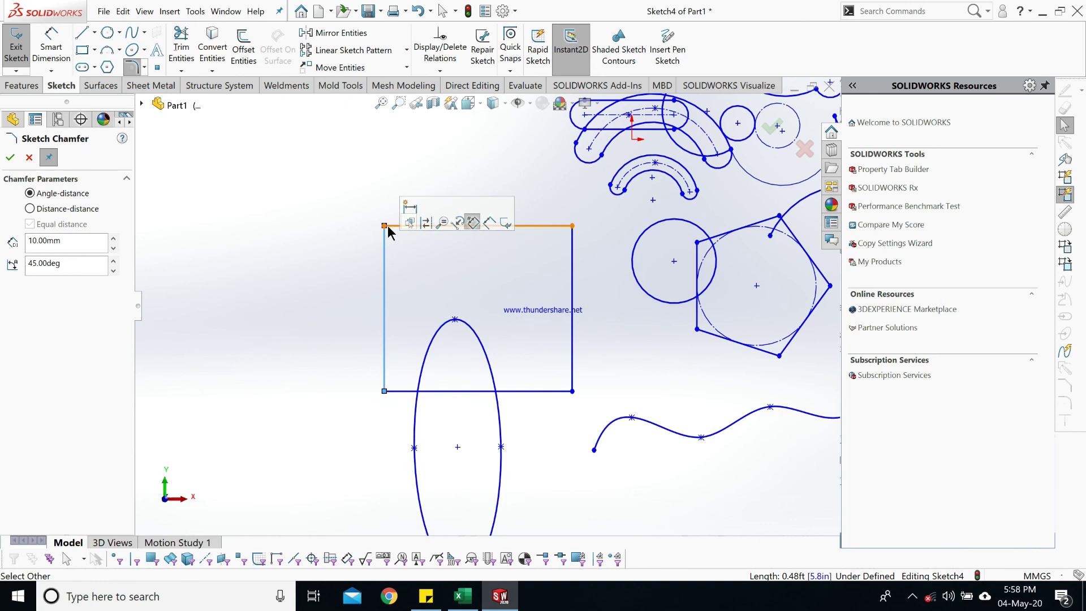
click(389, 225)
scroll(394, 234, down, 3)
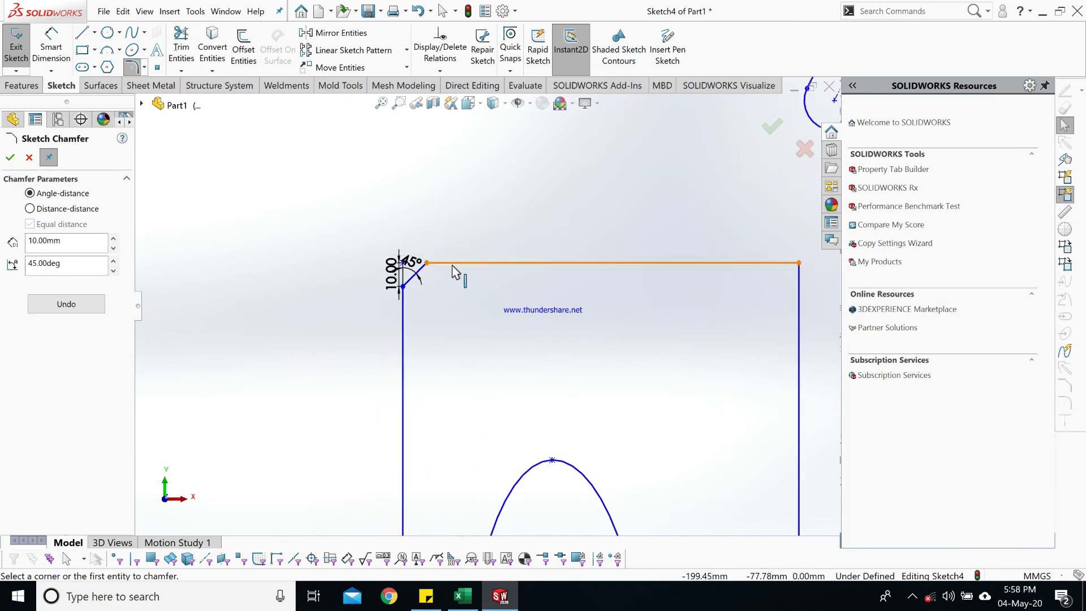
- Chamfer the rectangle's upper-right corner with unequal distances of 5 mm along the top edge and 10 mm along the right edge
click(73, 209)
click(74, 244)
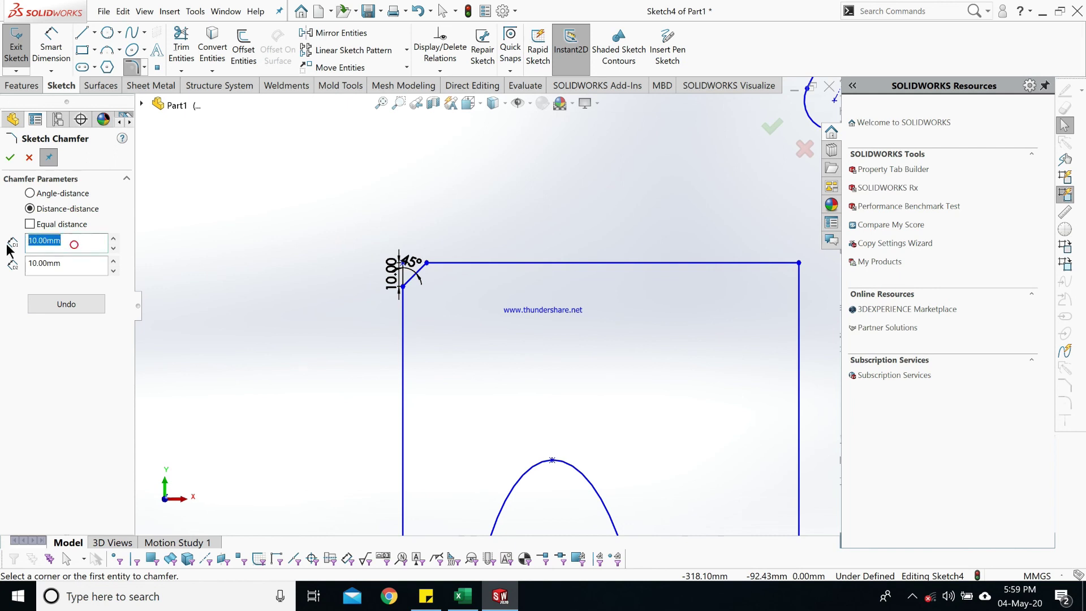
text(5)
key(Return)
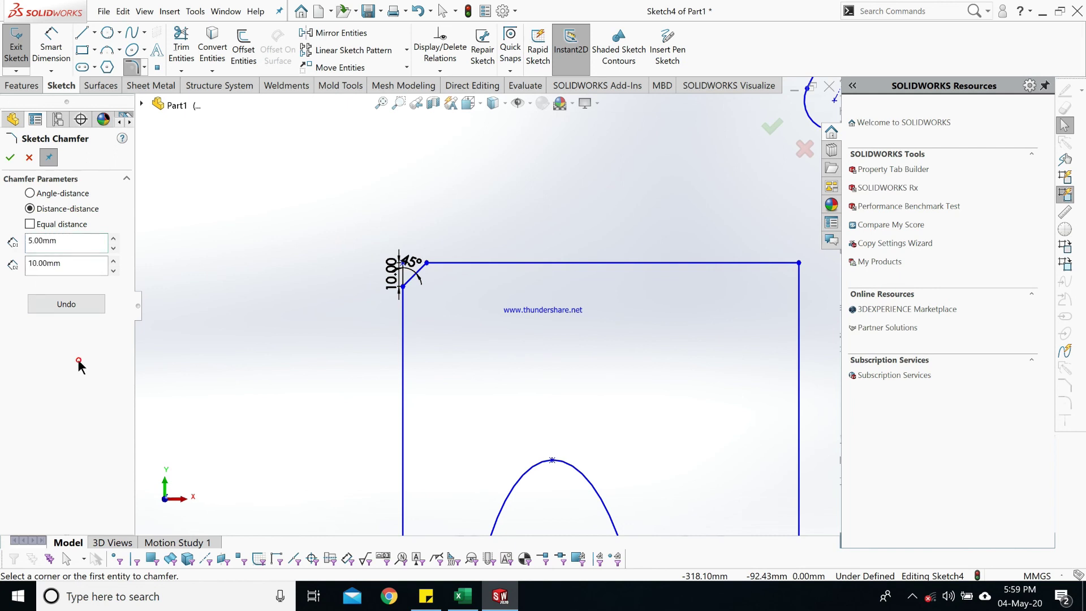
click(776, 264)
click(800, 297)
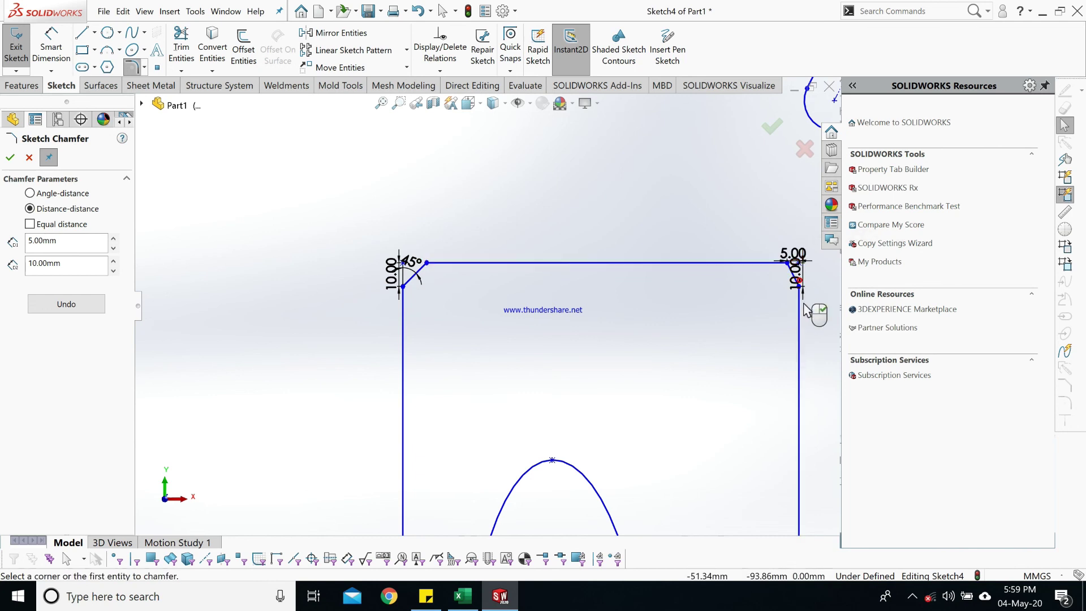
- Set the upper-right chamfer's horizontal distance dimension to 20 mm and finish the chamfer command
scroll(804, 305, down, 3)
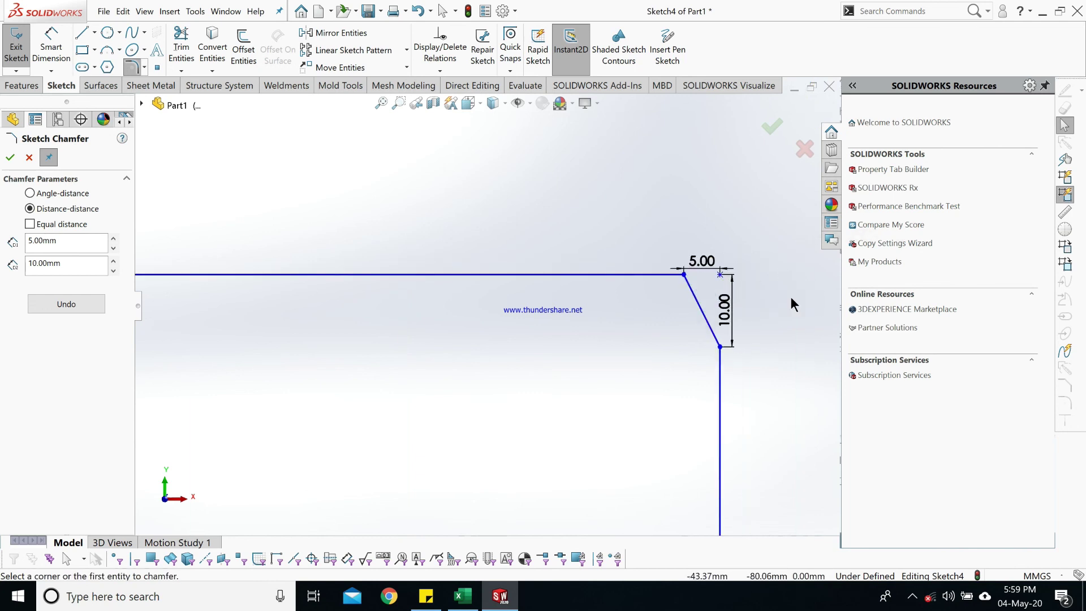
double_click(702, 260)
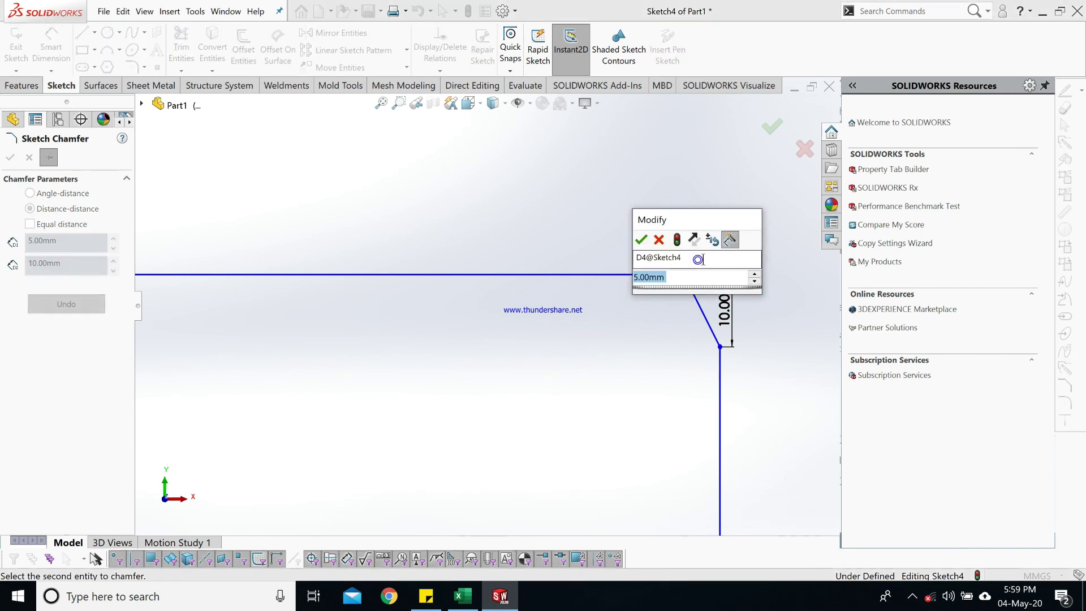
text(20)
key(Return)
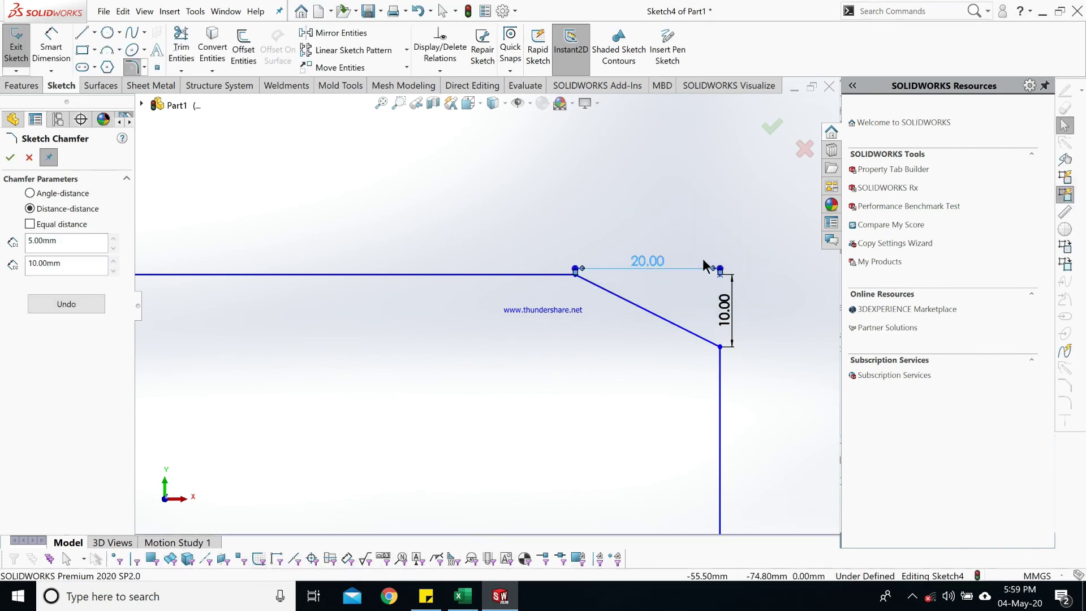
scroll(497, 416, up, 5)
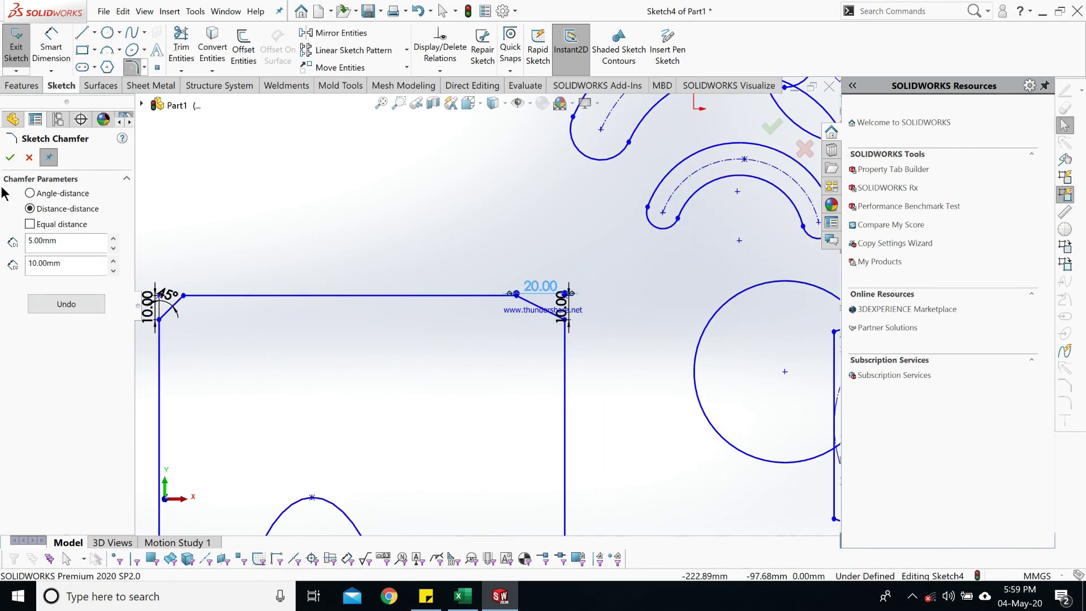
click(10, 157)
- Delete all the entities in the sketch
scroll(373, 284, up, 3)
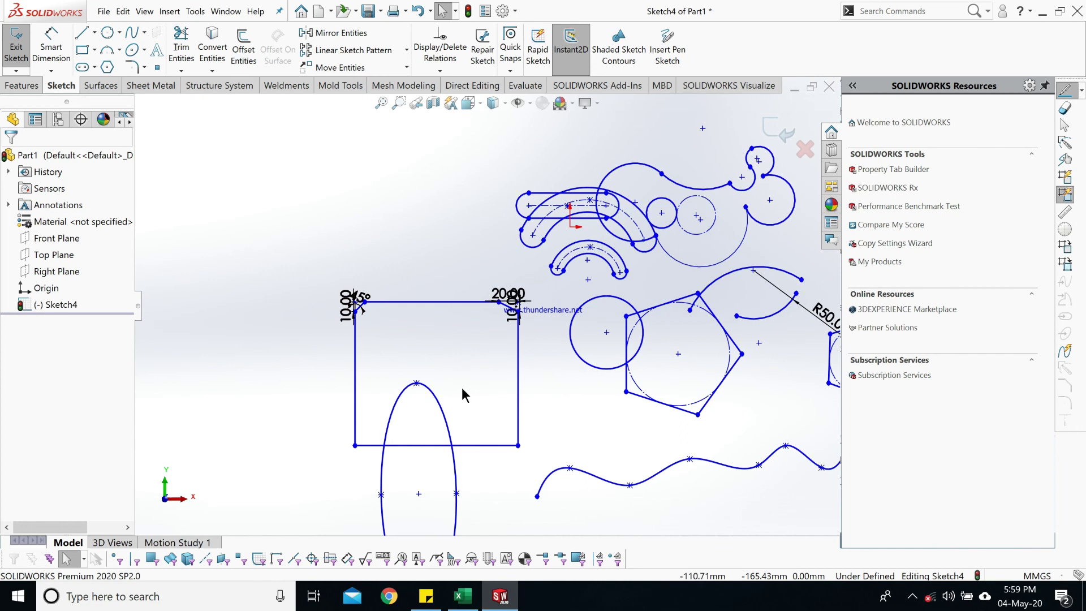
scroll(548, 430, up, 3)
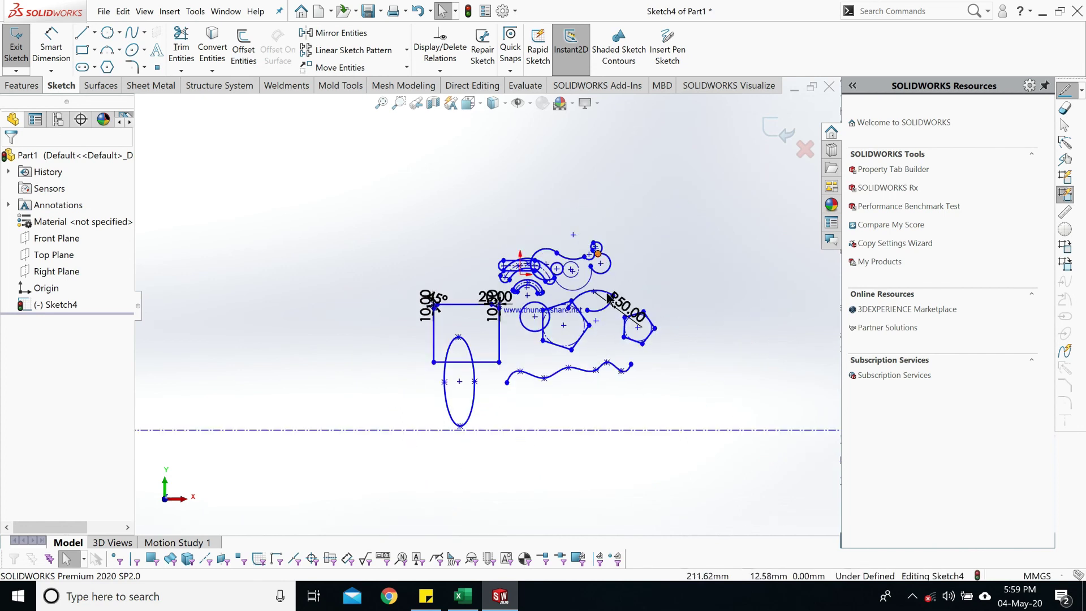
mouse_move(708, 157)
mouse_down()
mouse_move(665, 255)
mouse_move(326, 505)
mouse_up()
key(Delete)
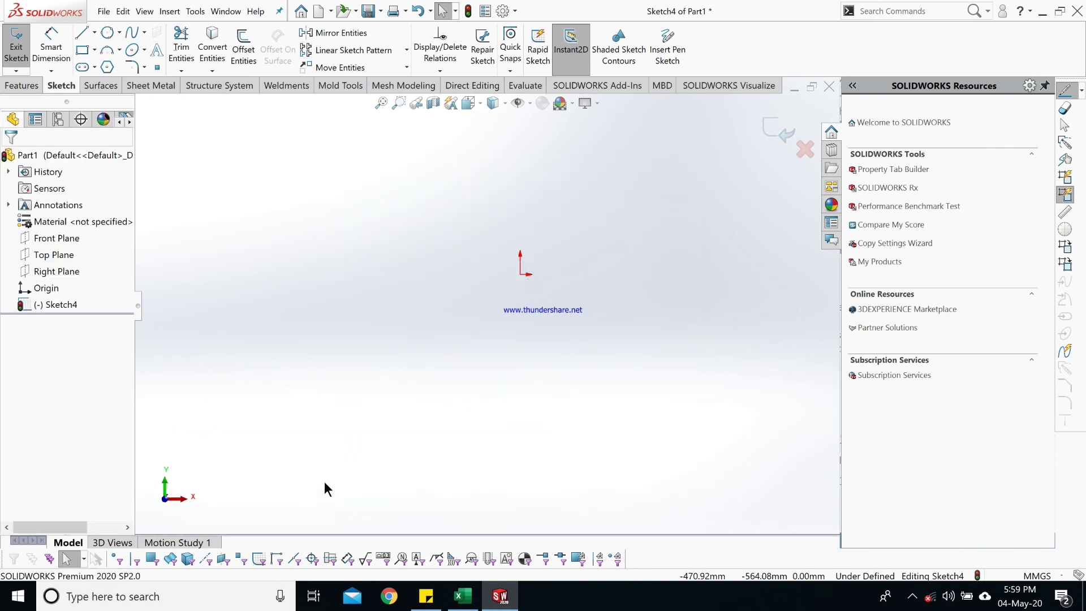
- Draw a nearly horizontal line just below the origin and a second line slanting down-left from its right end
click(155, 47)
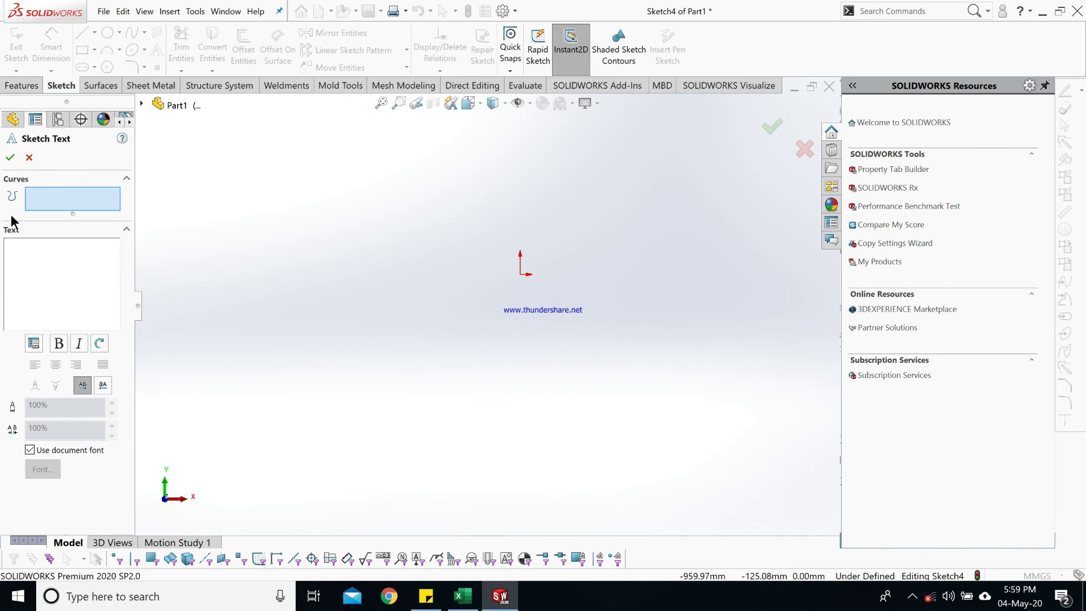
click(29, 157)
click(82, 32)
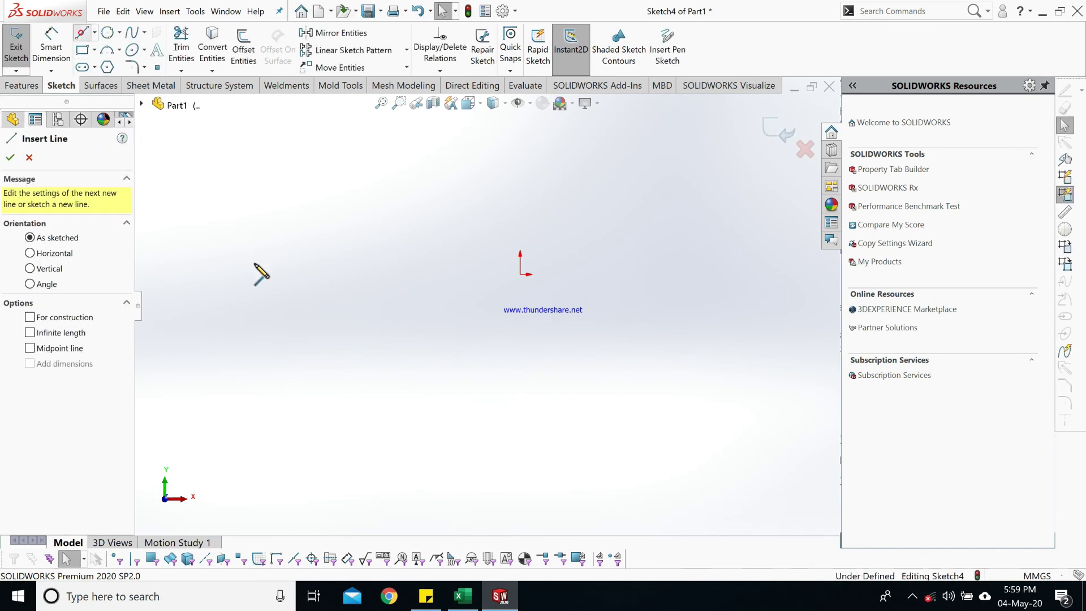
click(286, 267)
click(741, 283)
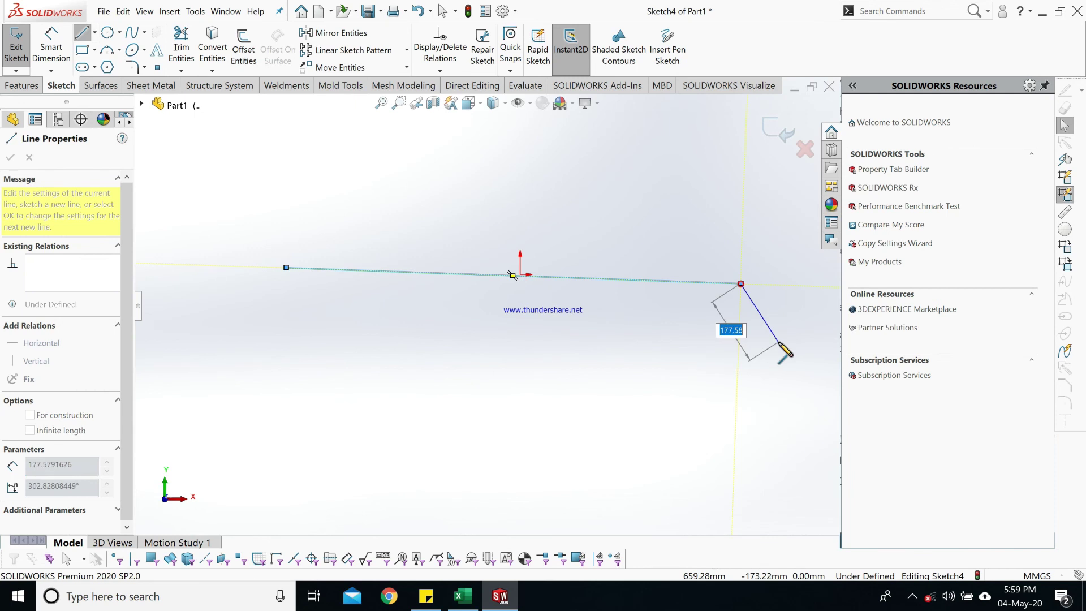
click(480, 447)
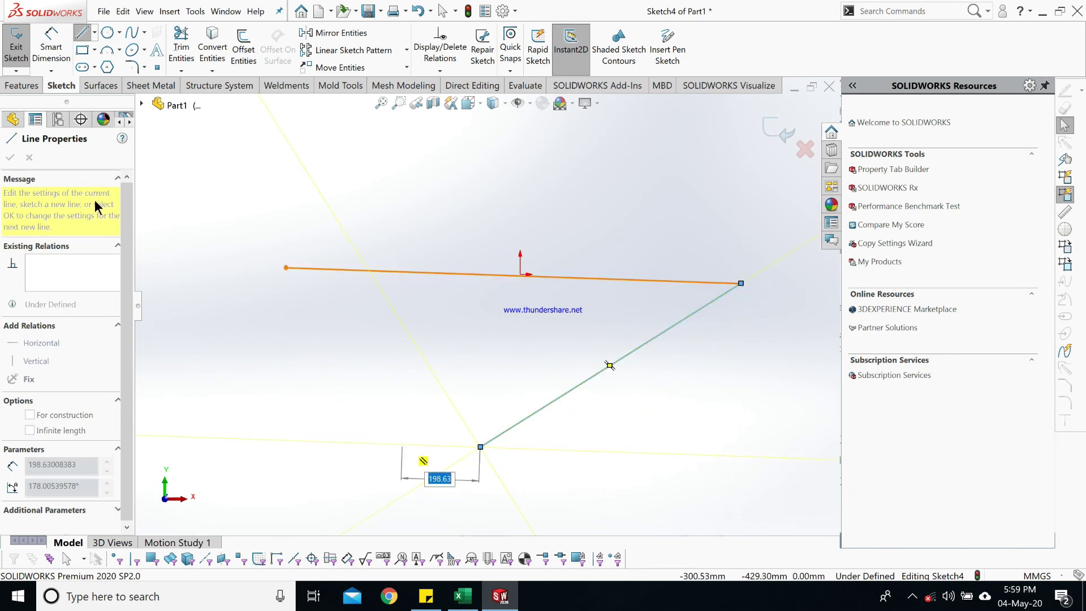
key(Escape)
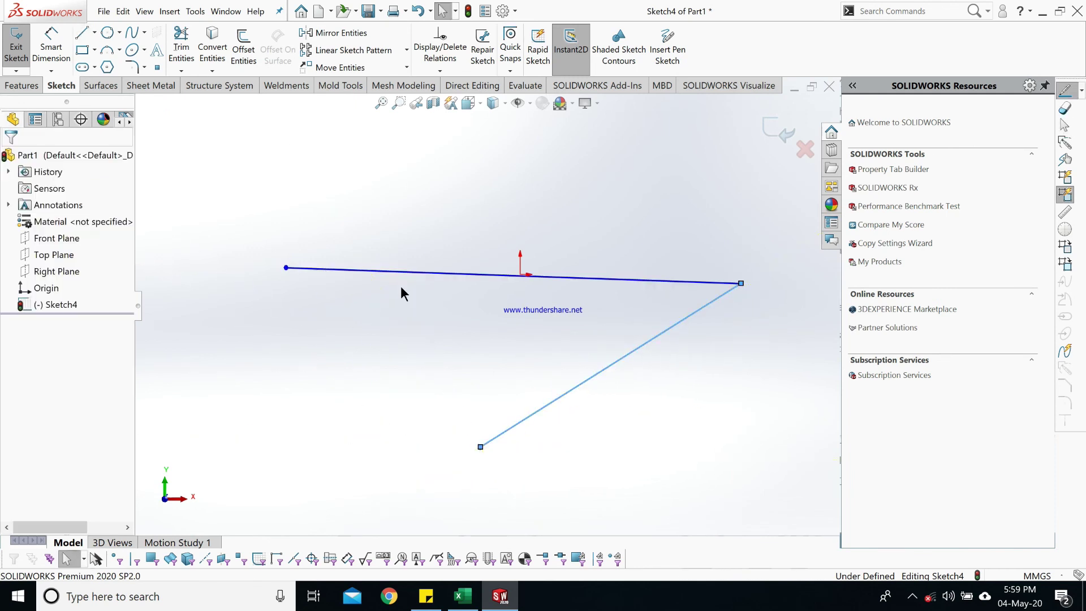
click(406, 314)
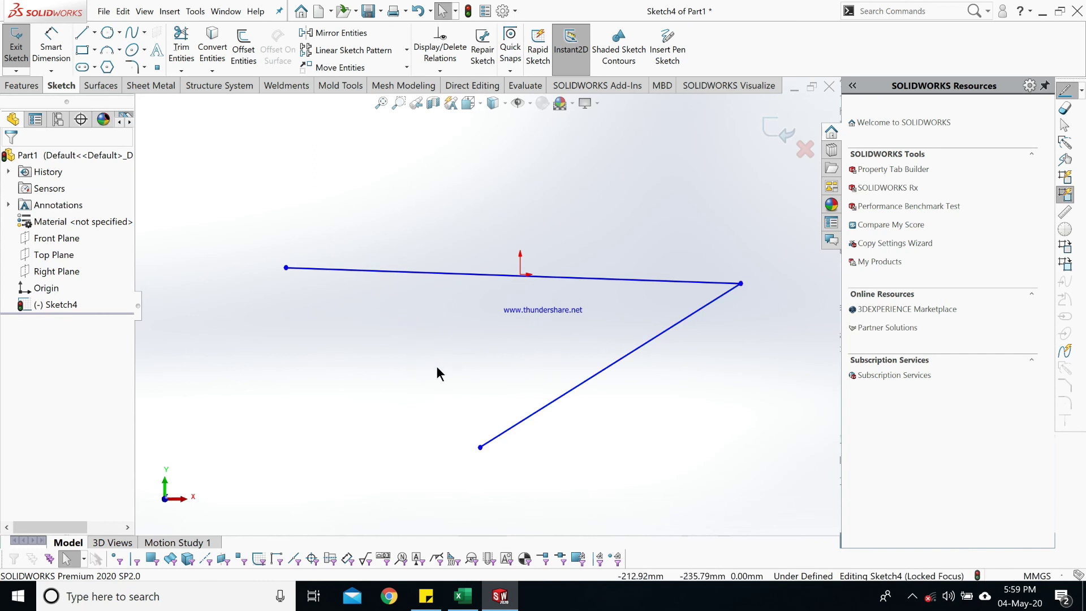
click(436, 399)
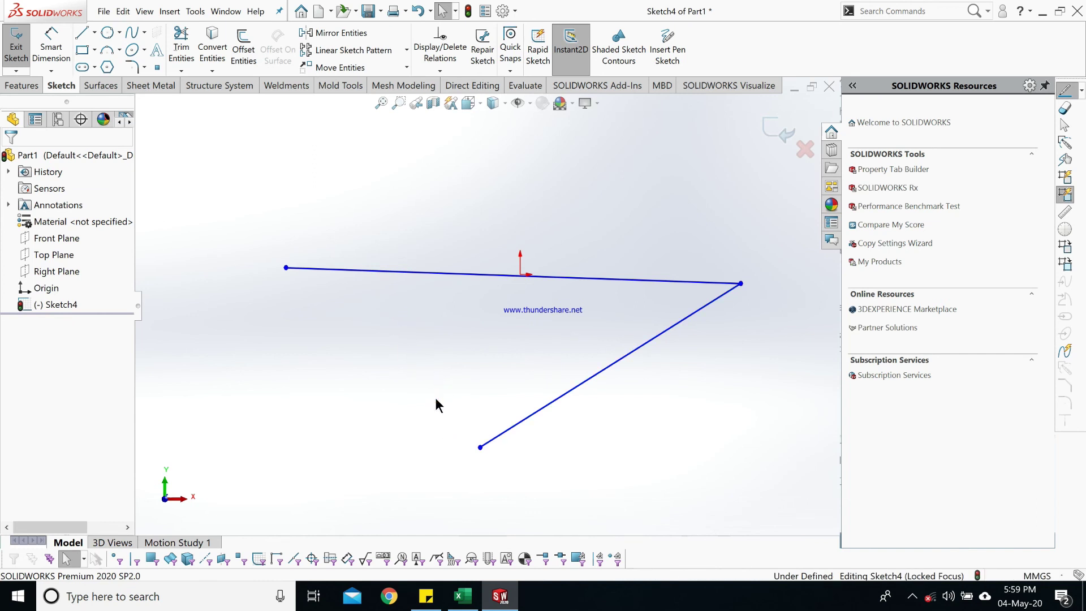
right_click(283, 300)
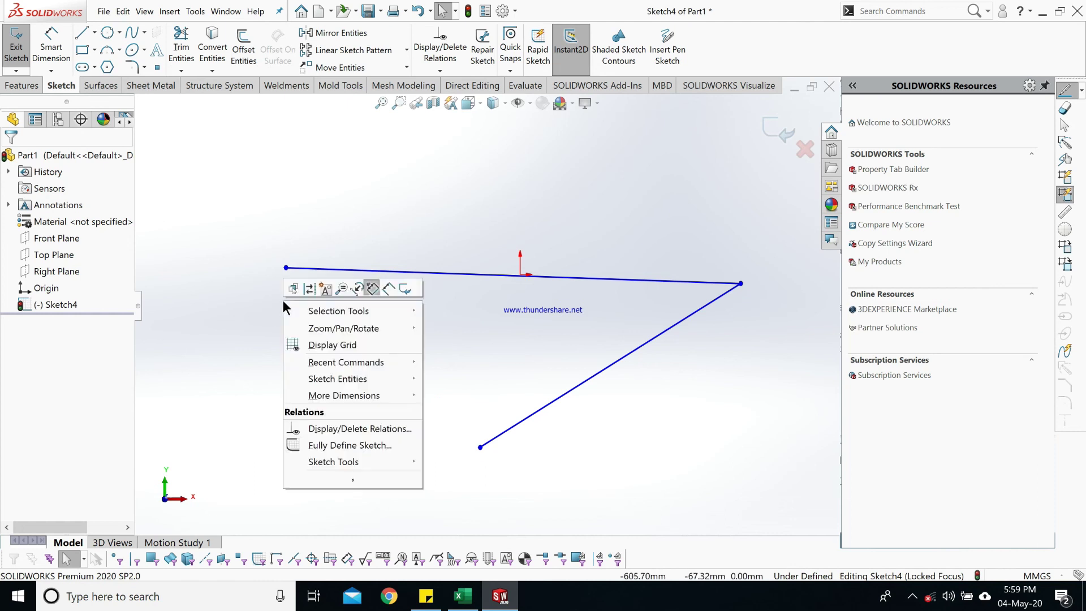
click(212, 269)
- Draw a separate line slanting down-right, just left of the two connected lines, and end the line command
click(82, 33)
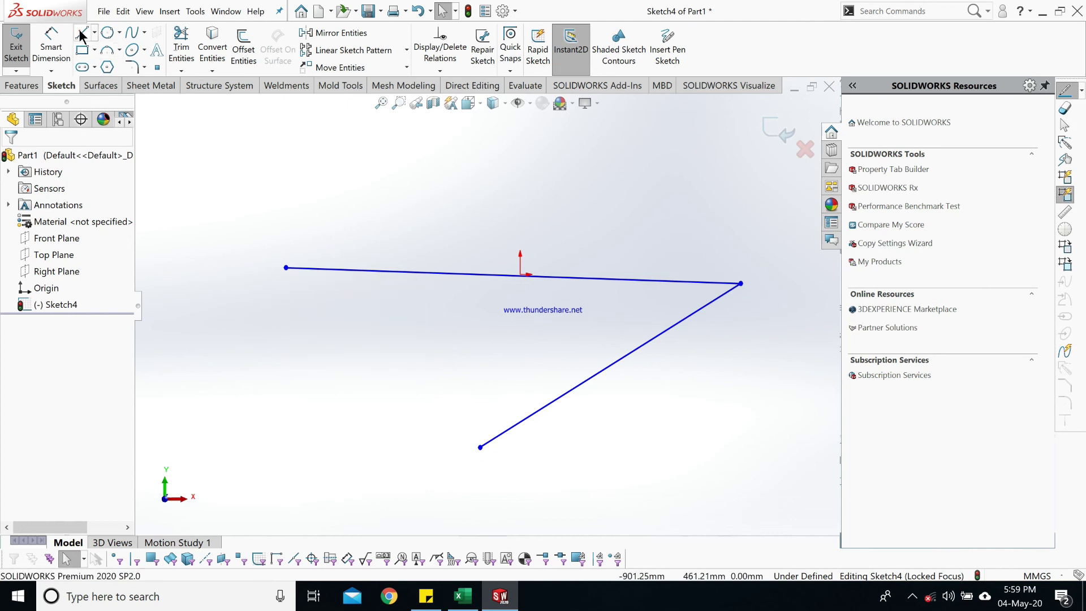
click(215, 262)
click(300, 383)
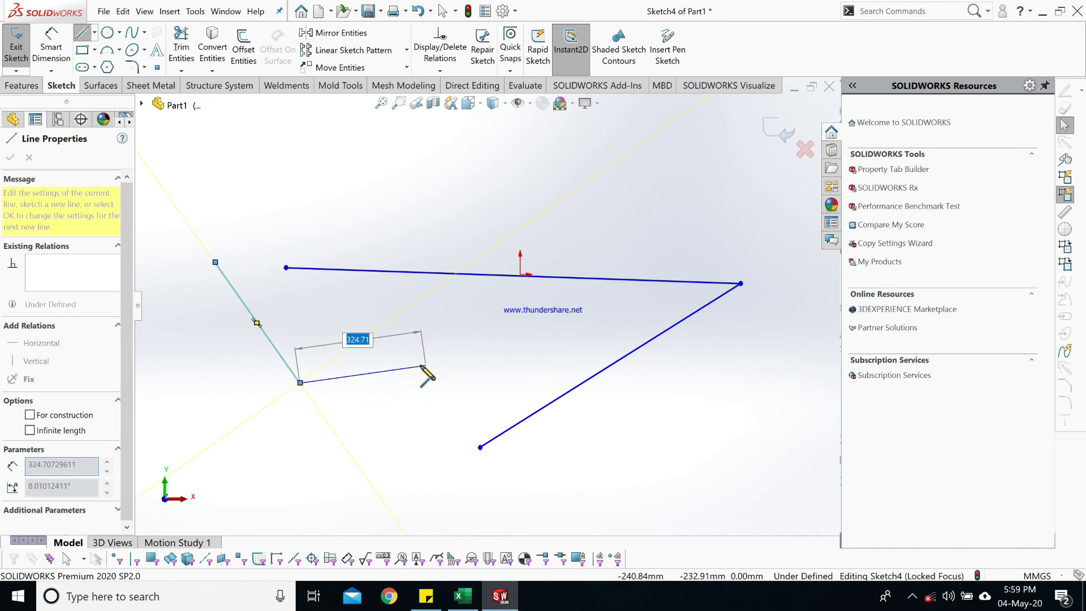
right_click(418, 367)
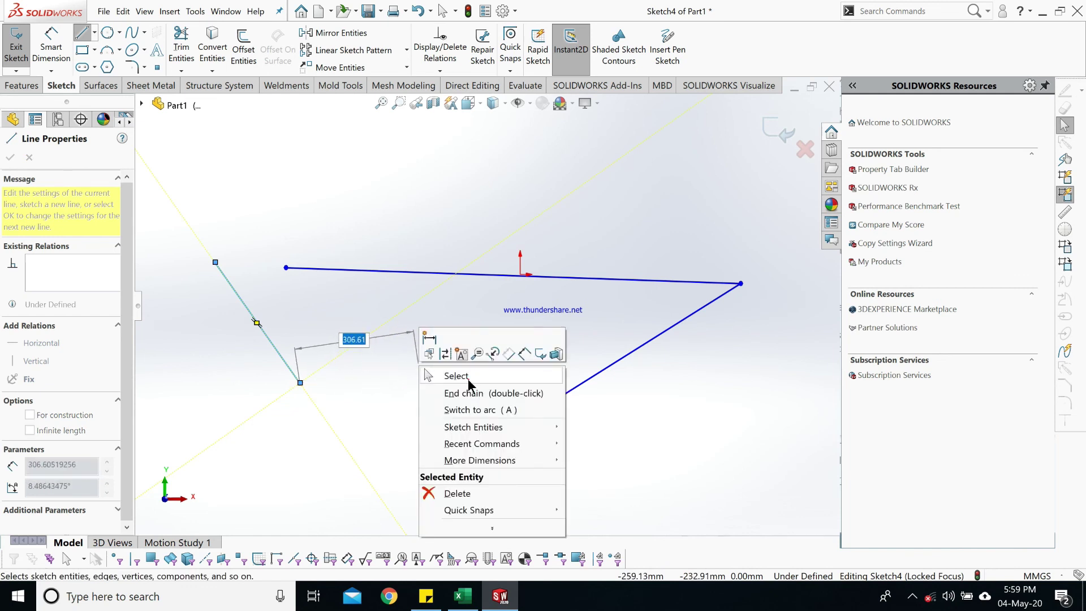
click(468, 378)
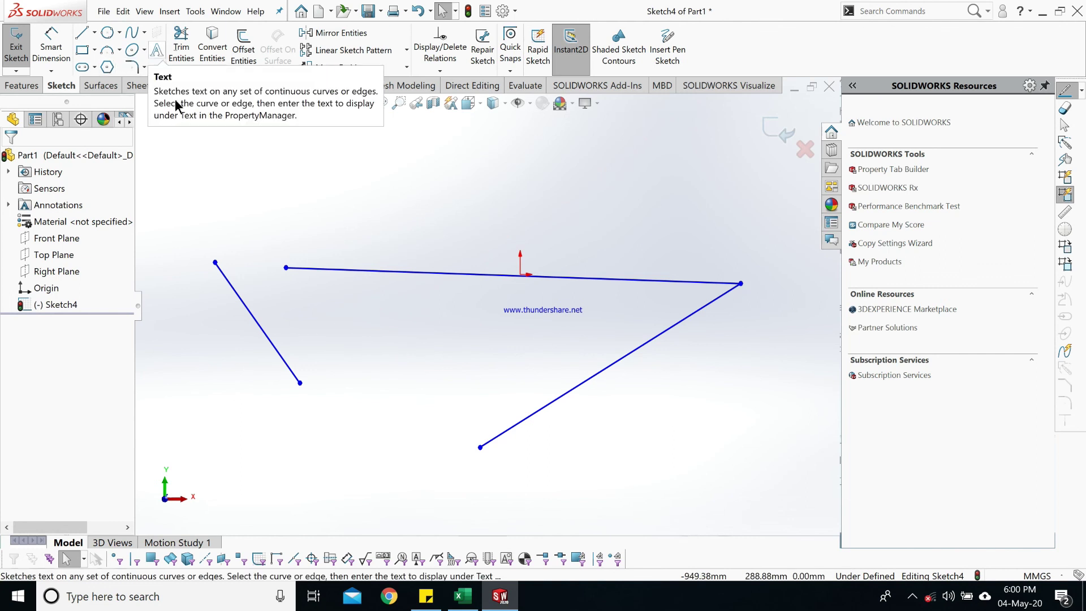
- Start a sketch text that reads "Solidworks"
click(153, 55)
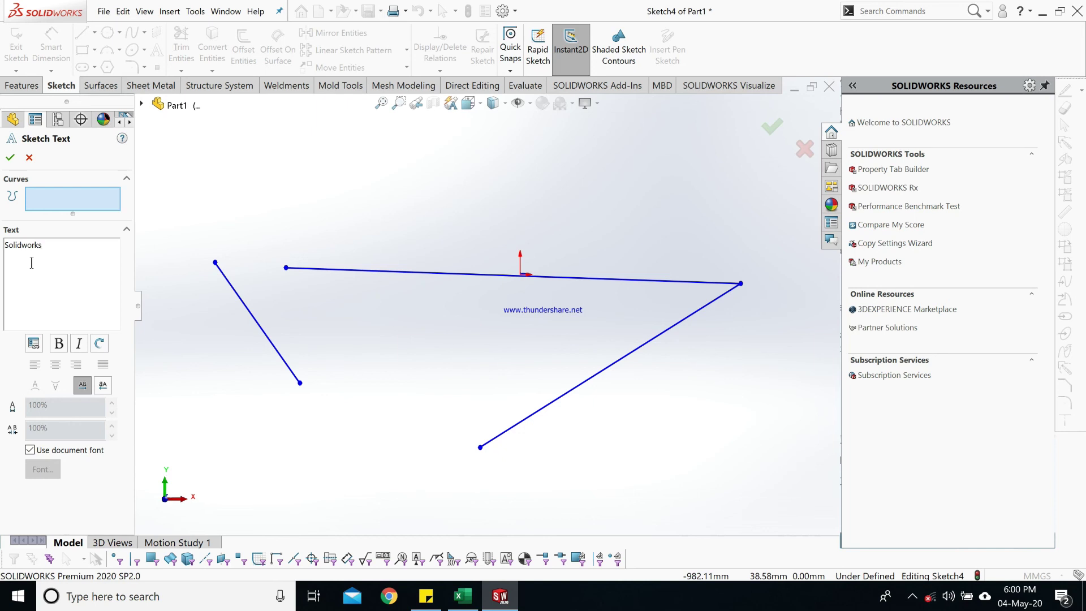
scroll(526, 277, down, 8)
scroll(507, 306, down, 4)
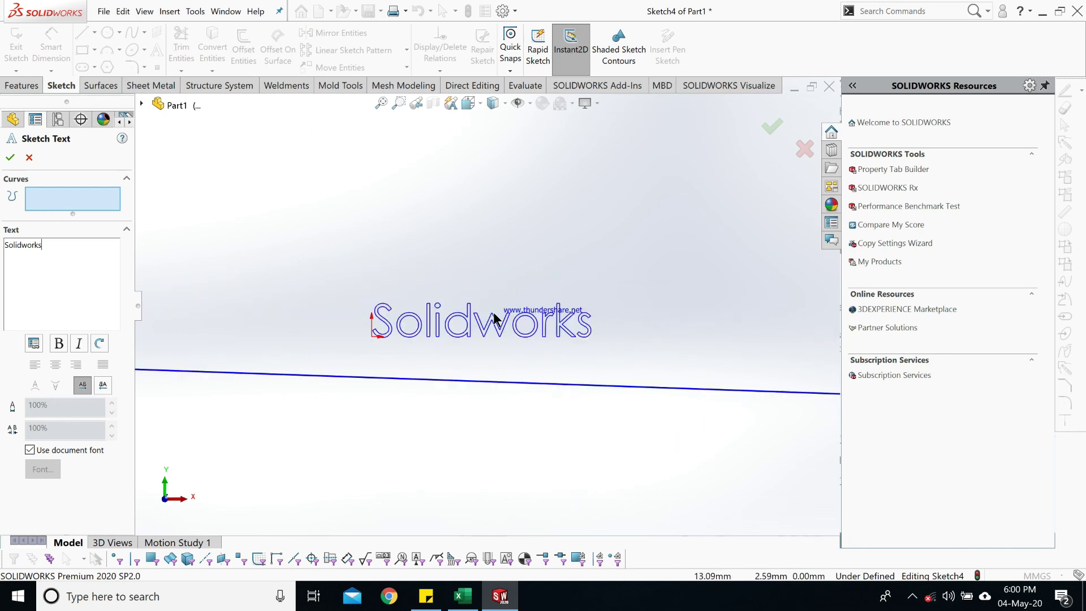
scroll(500, 377, up, 2)
scroll(500, 371, up, 5)
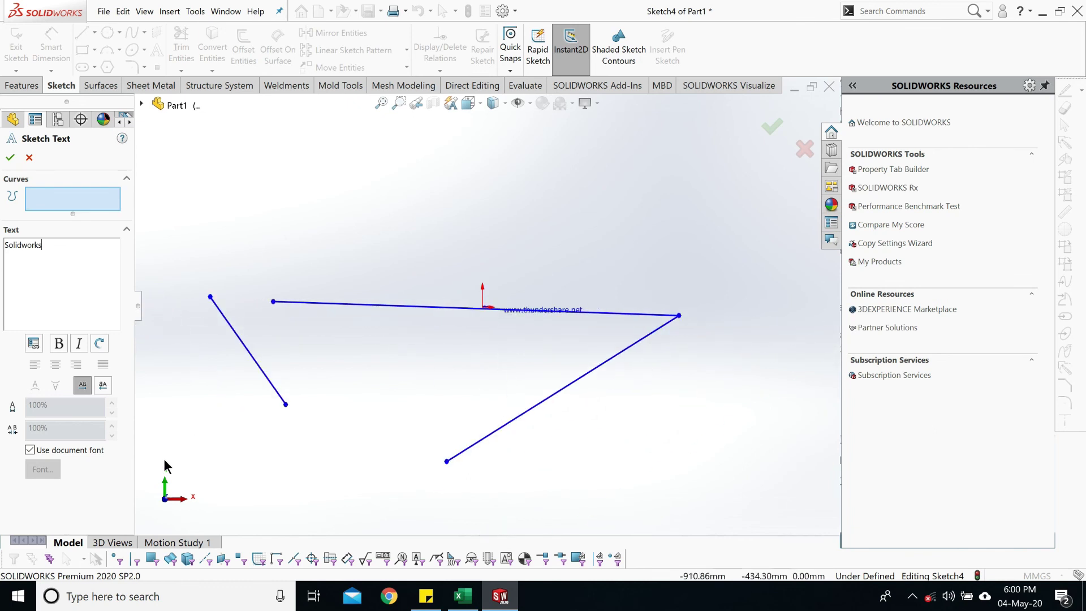
- Stop using the document font for the sketch text and set its font height to 50 mm
click(50, 450)
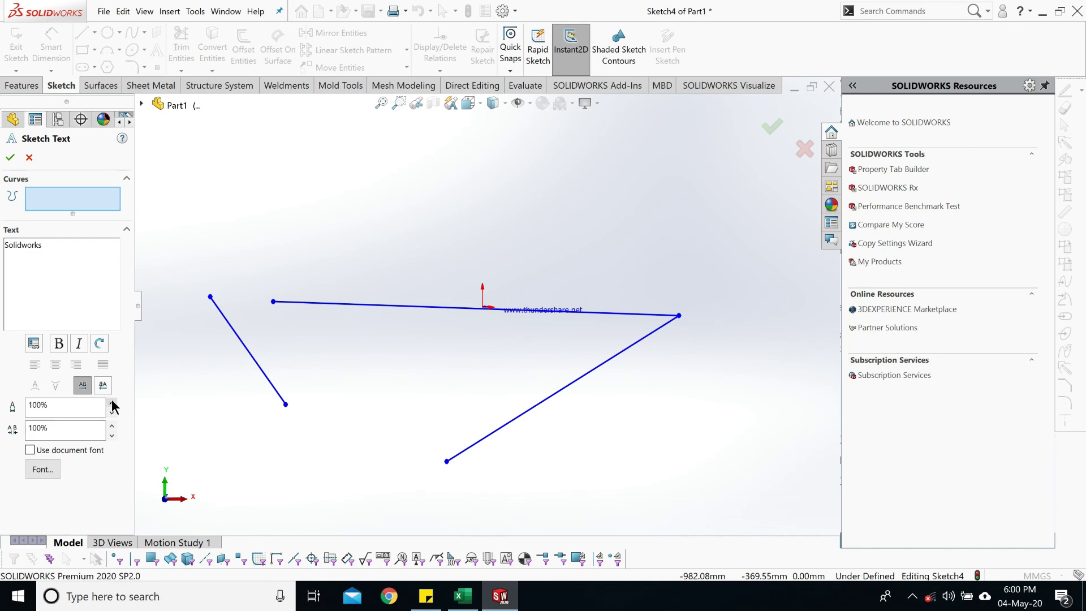
click(43, 469)
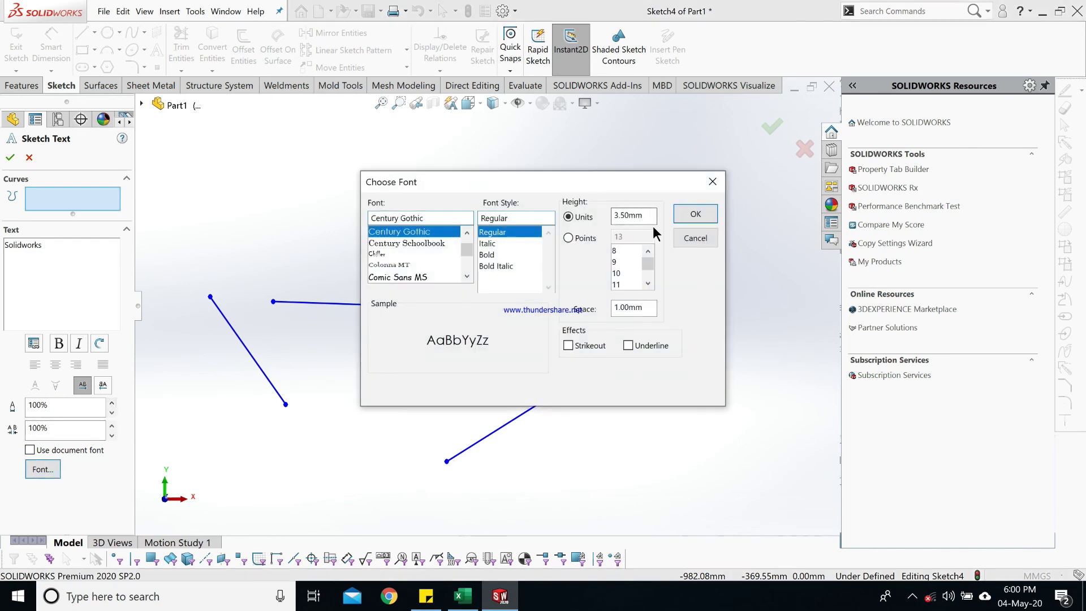
double_click(628, 216)
text(50)
key(Return)
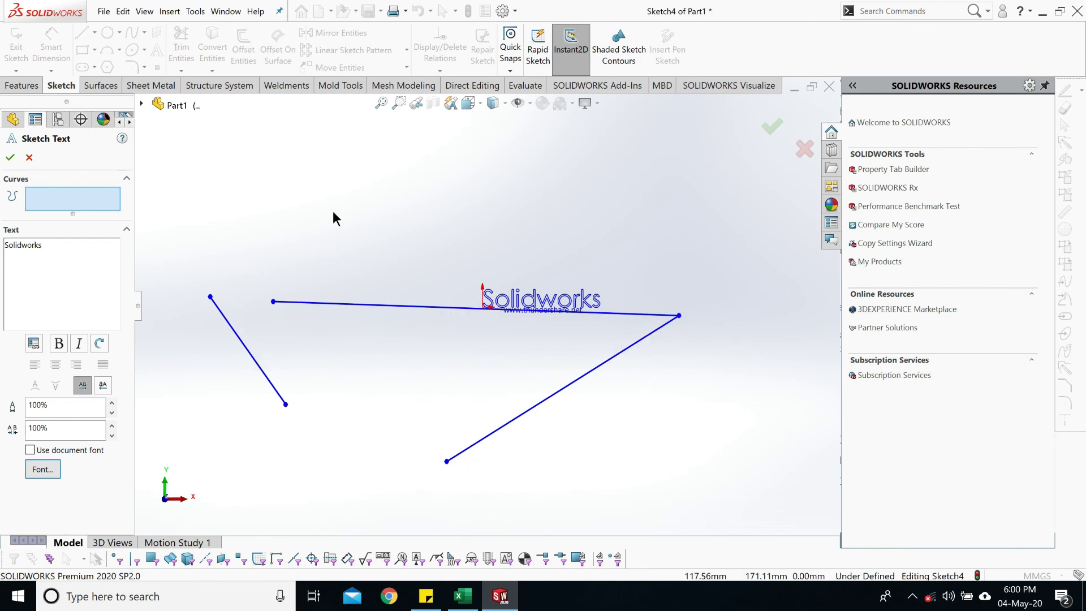
- Attach the sketch text to the slanted line that runs down-left from the near-horizontal line's right end
click(64, 198)
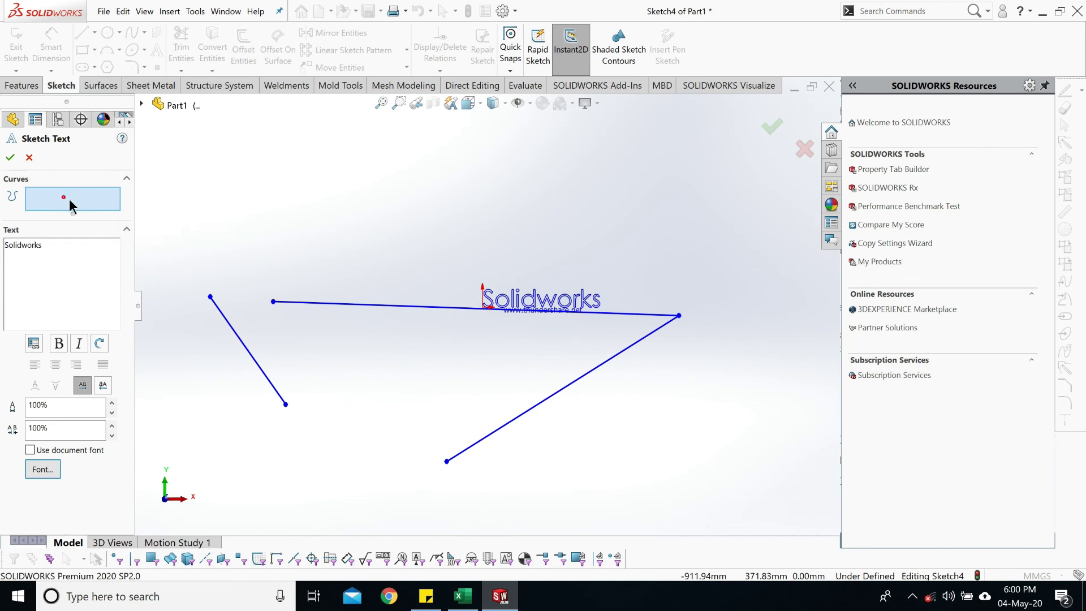
click(538, 405)
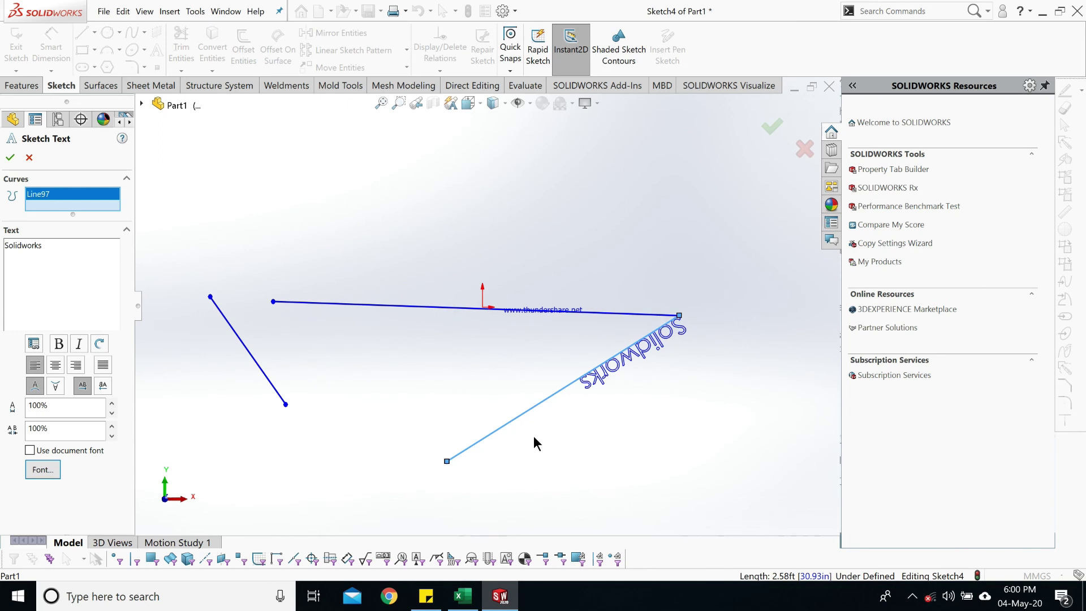
scroll(602, 386, down, 2)
scroll(602, 386, up, 2)
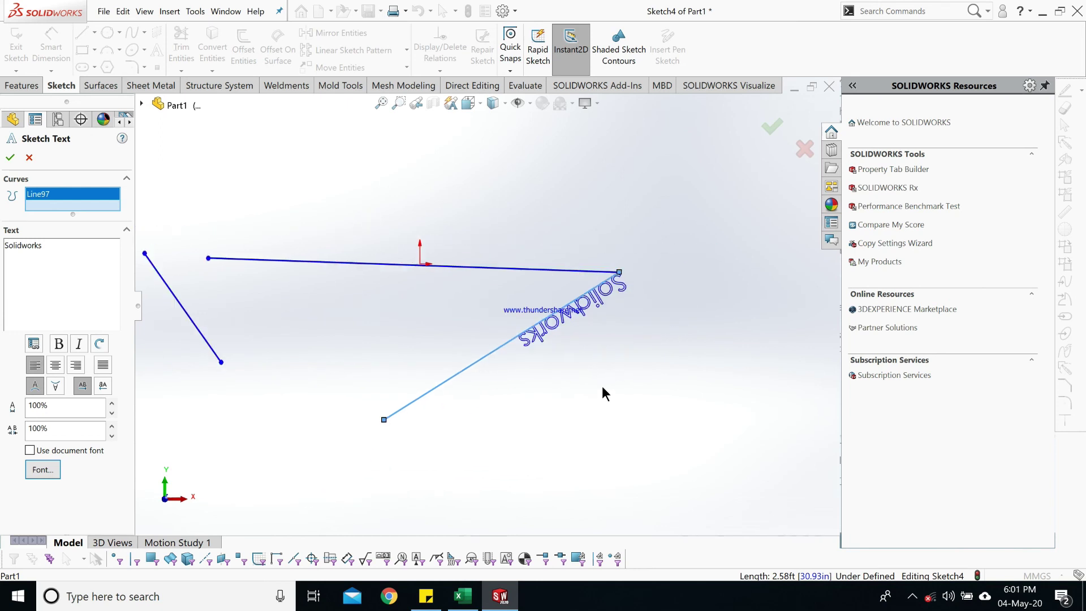
scroll(518, 362, down, 2)
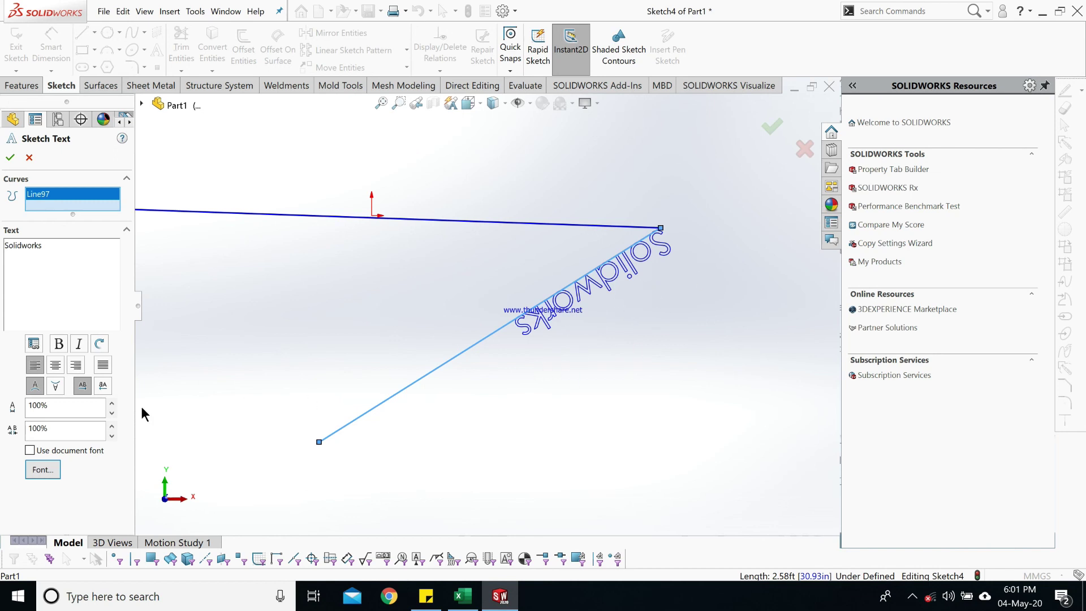
- Flip the sketch text both vertically and horizontally so it reads correctly above the slanted line
click(55, 386)
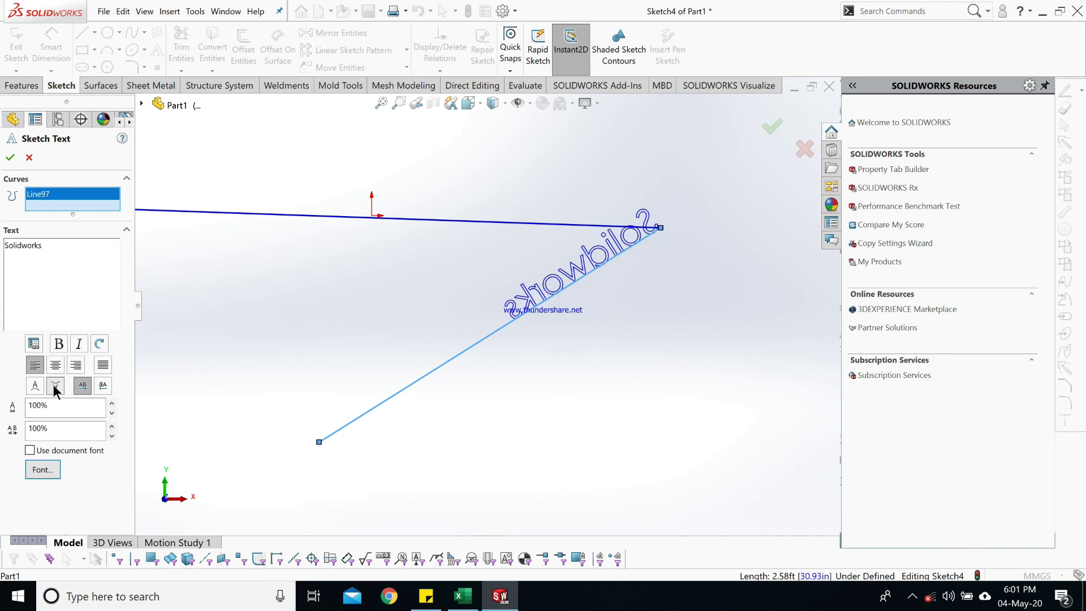
click(52, 386)
click(51, 387)
click(107, 391)
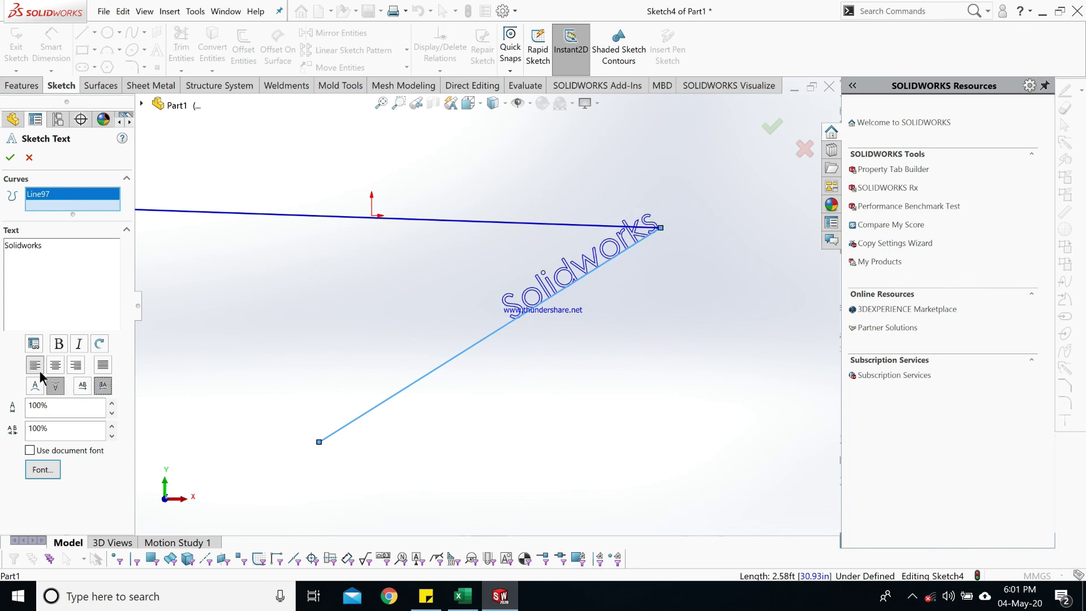
- Try center, right and full justification for the text along the line, then return it to left alignment
click(55, 365)
click(76, 365)
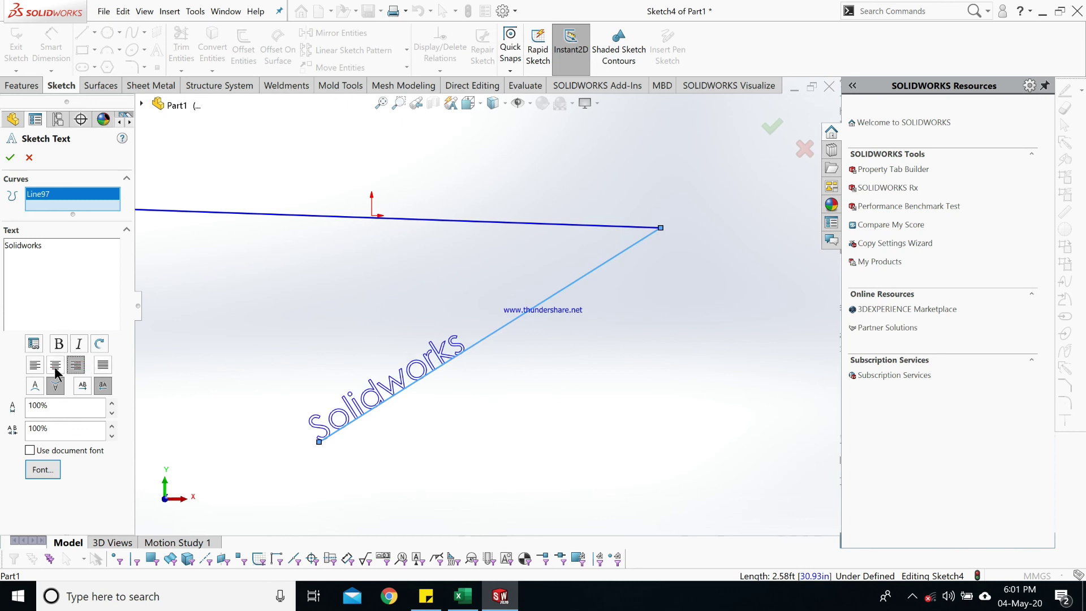
click(56, 364)
click(35, 365)
click(101, 365)
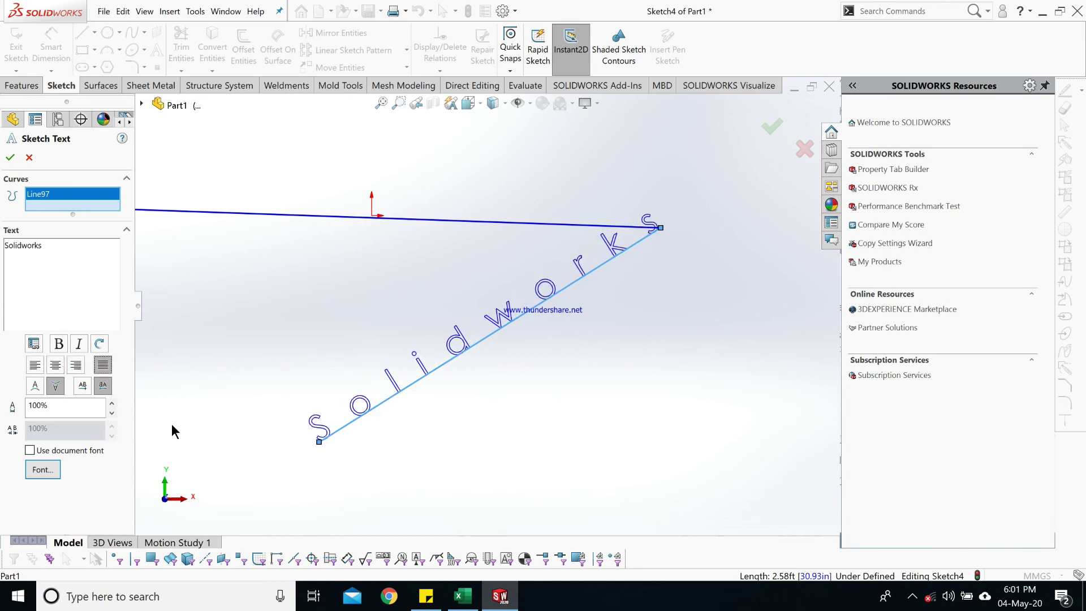
click(76, 365)
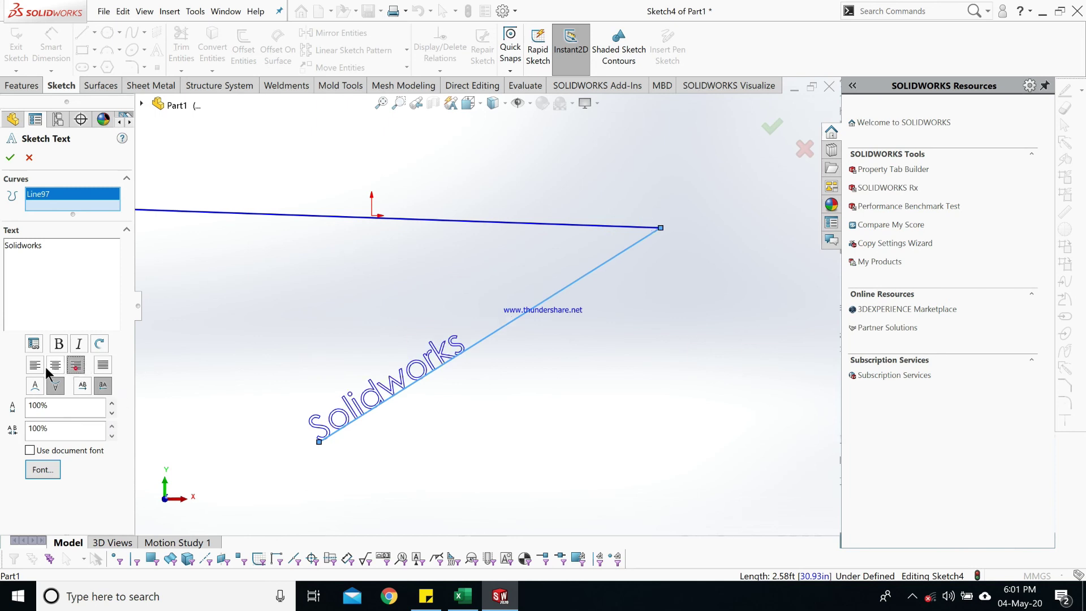
click(35, 365)
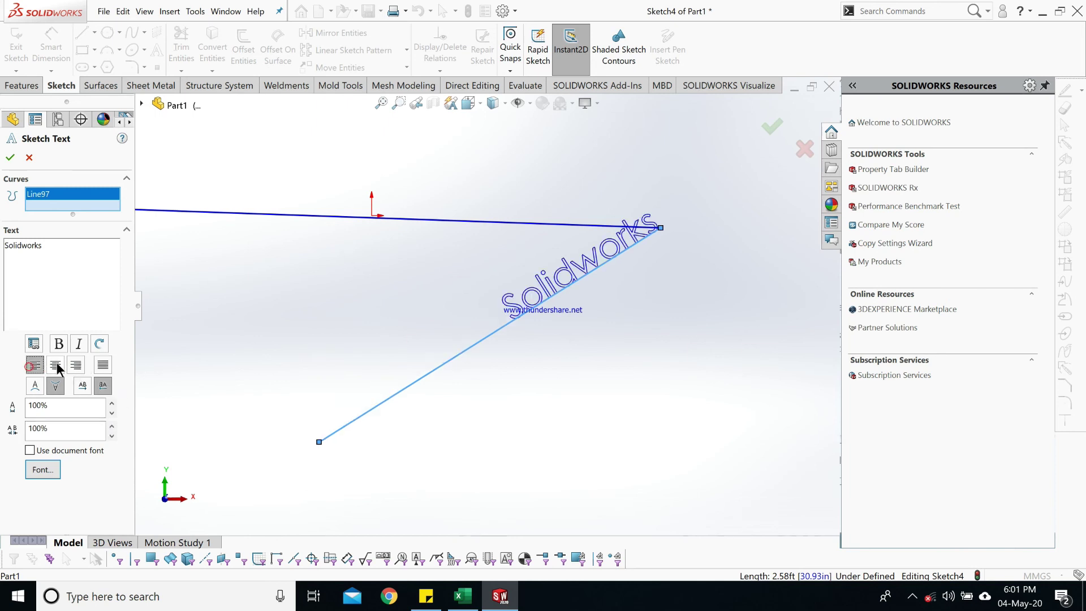
- Try the text without its vertical and horizontal flips, combined with left, center and right alignment
click(40, 383)
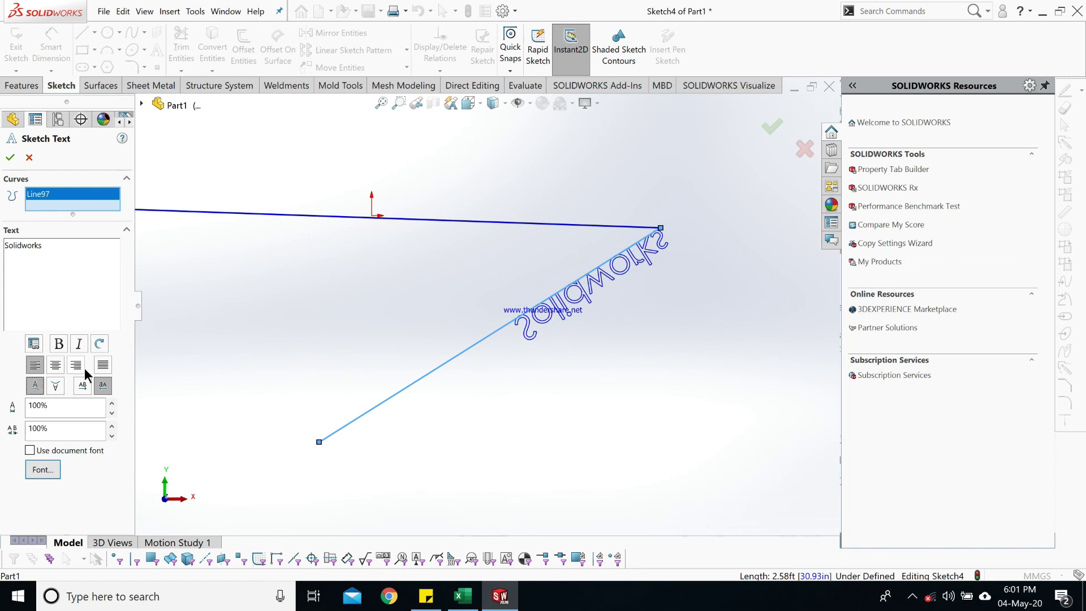
click(76, 366)
click(56, 365)
click(82, 385)
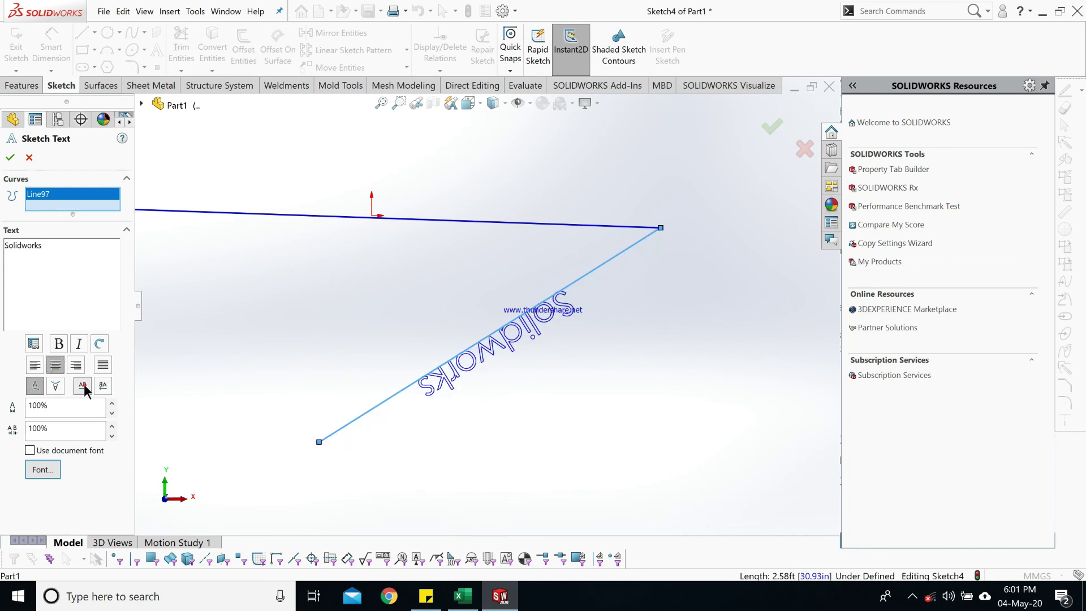
click(35, 386)
click(56, 385)
click(35, 365)
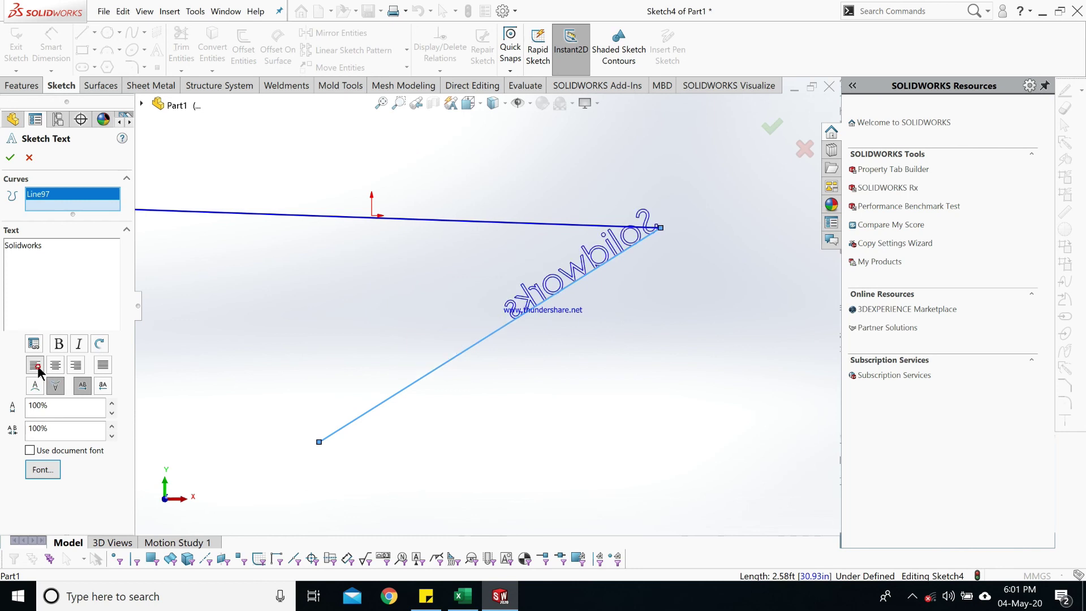
click(76, 366)
- Fully justify the text along the line, flipped vertically and horizontally, and accept the sketch text
click(103, 365)
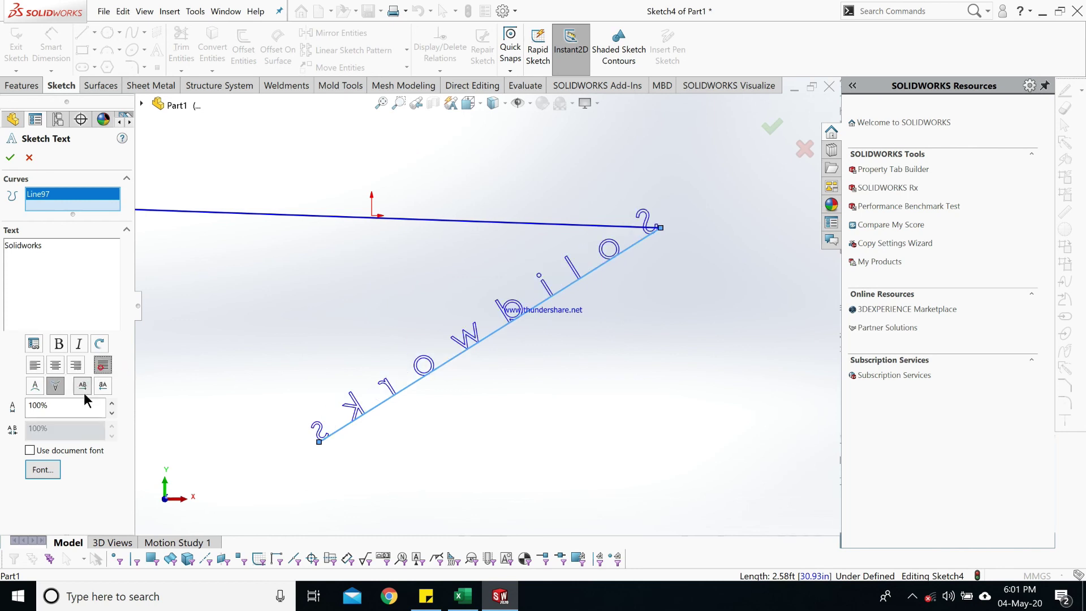
click(35, 385)
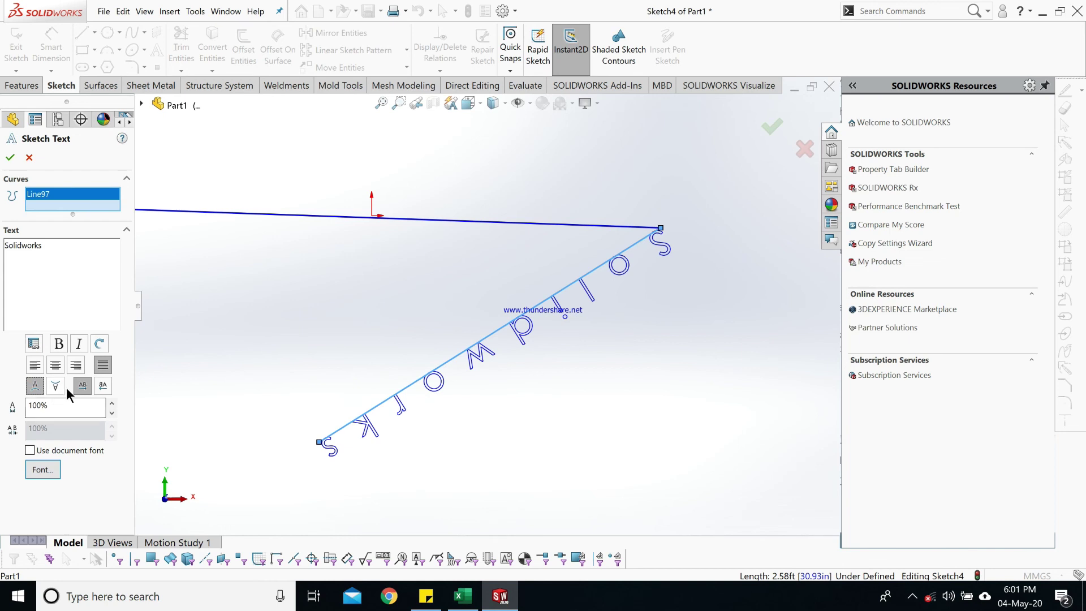
click(101, 387)
click(55, 386)
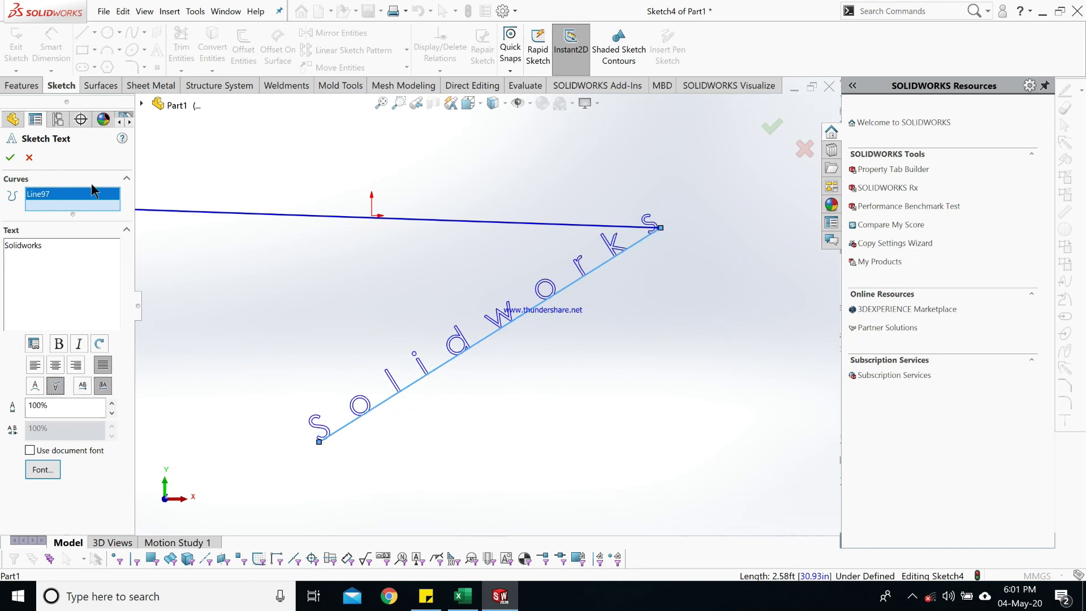
click(9, 157)
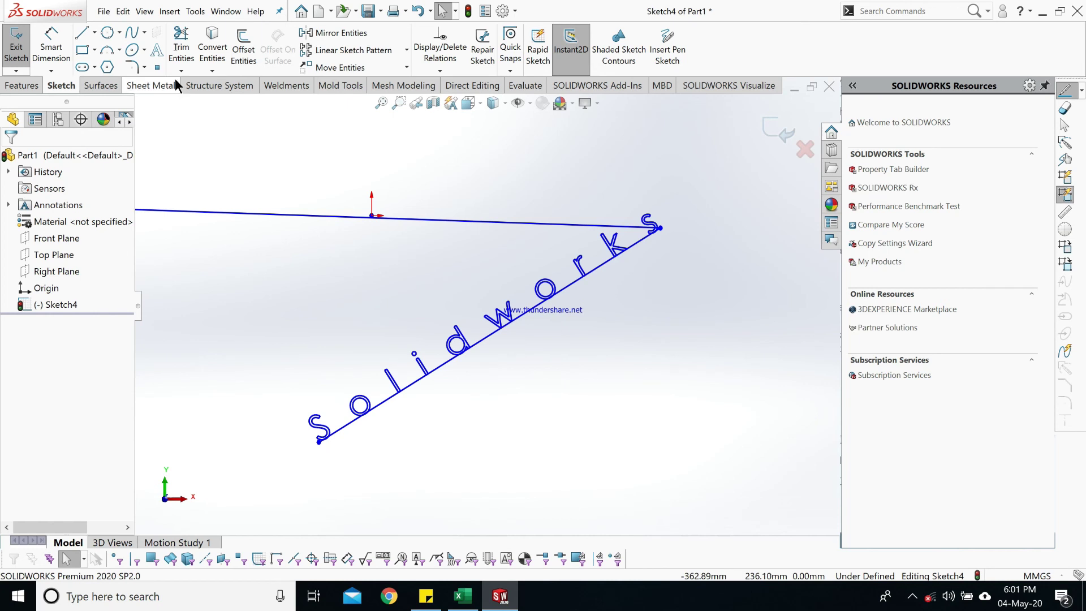
- Place seven scattered sketch points below the near-horizontal line, left of the slanted text, and exit the sketch
click(158, 68)
click(216, 292)
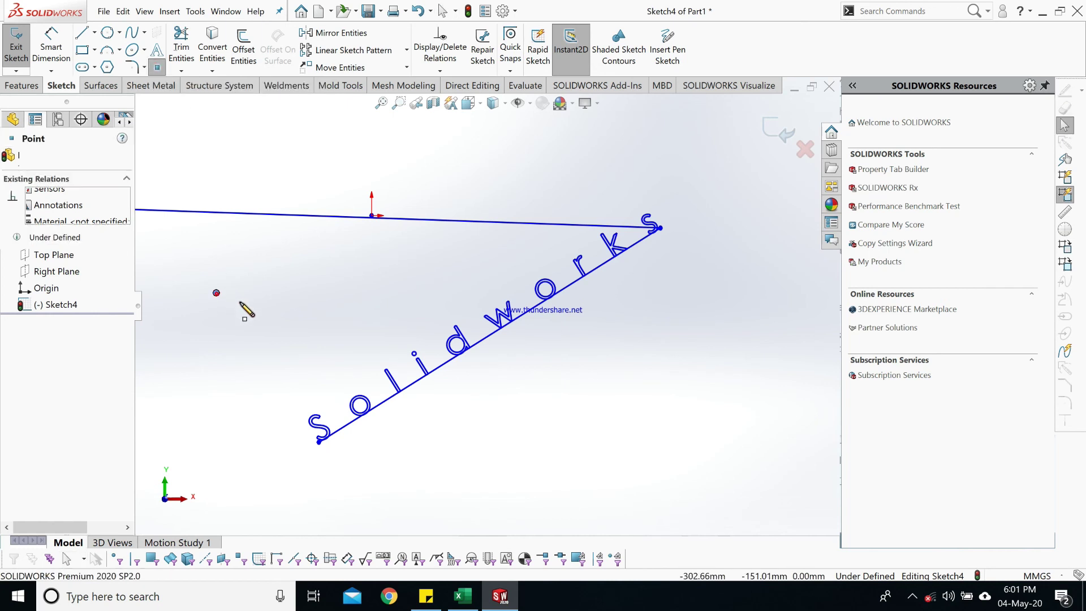
click(277, 317)
click(368, 258)
click(384, 308)
click(247, 379)
click(286, 270)
click(340, 343)
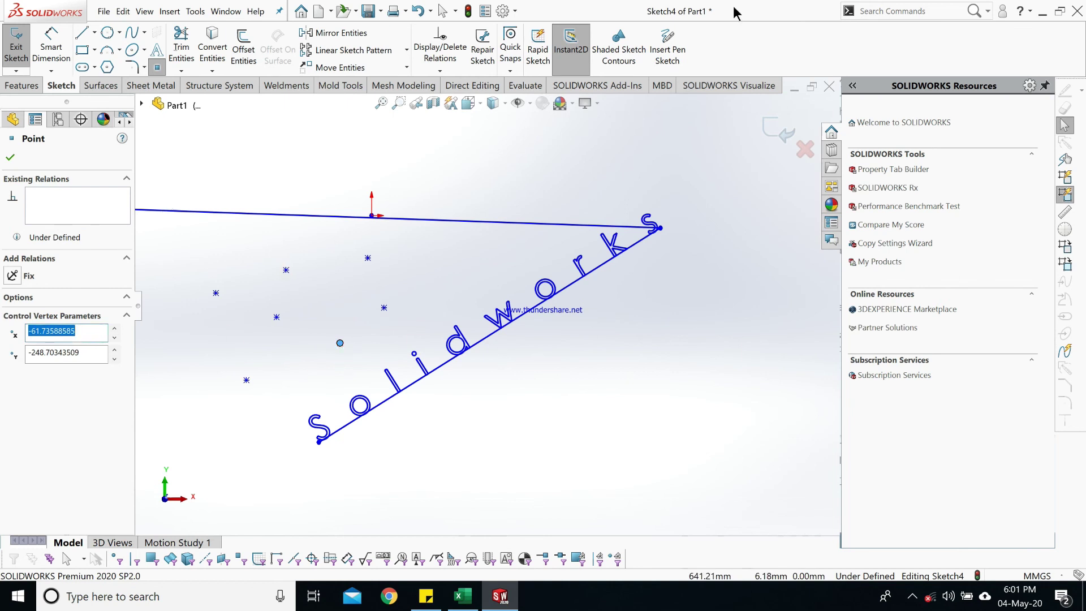
click(10, 159)
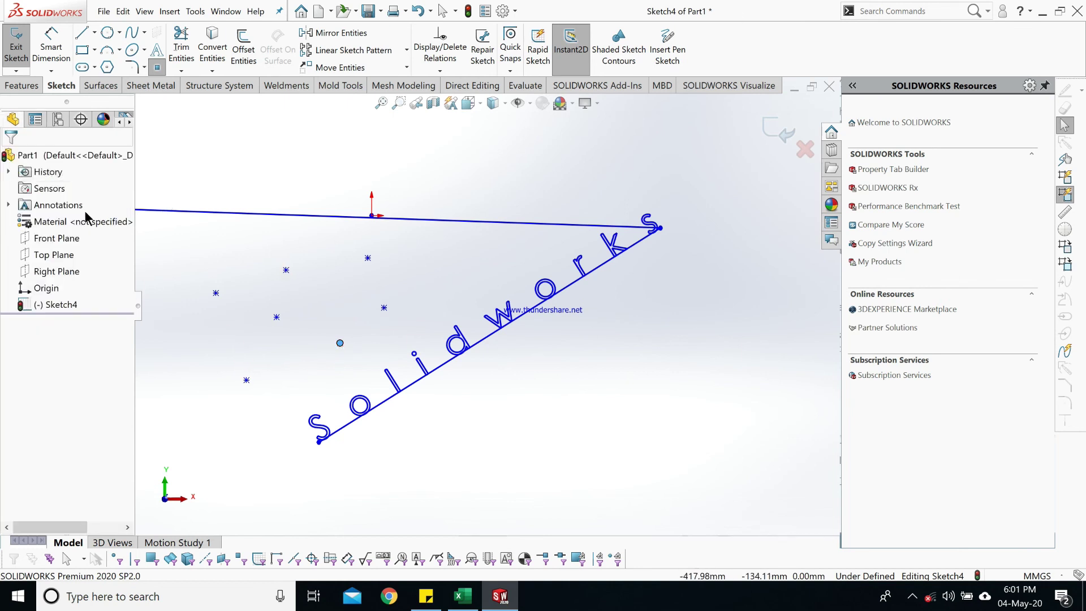
key(ctrl+b)
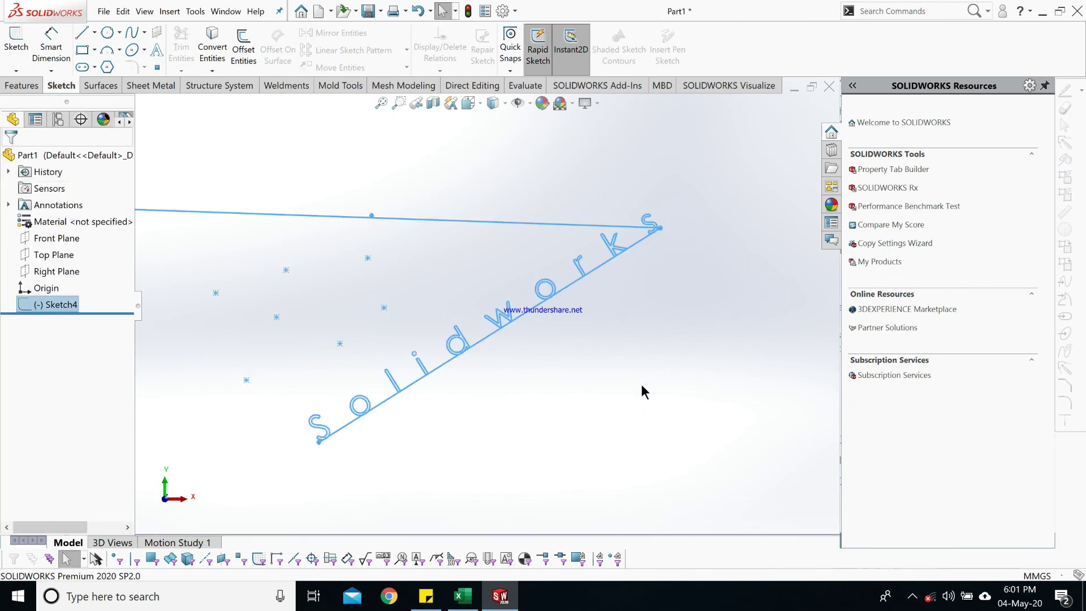
scroll(449, 258, up, 3)
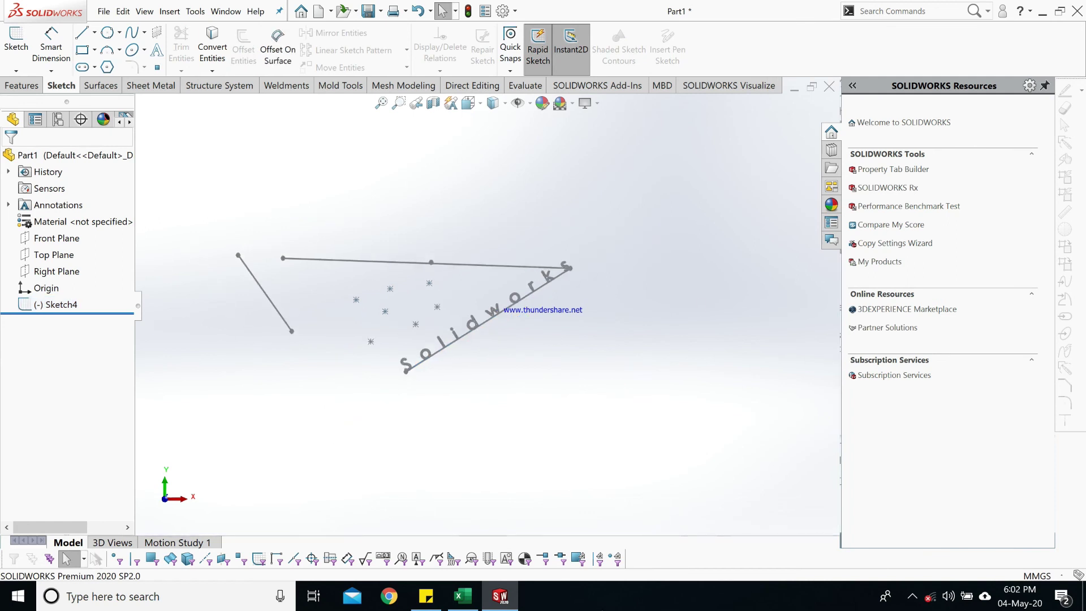
click(913, 596)
right_click(868, 543)
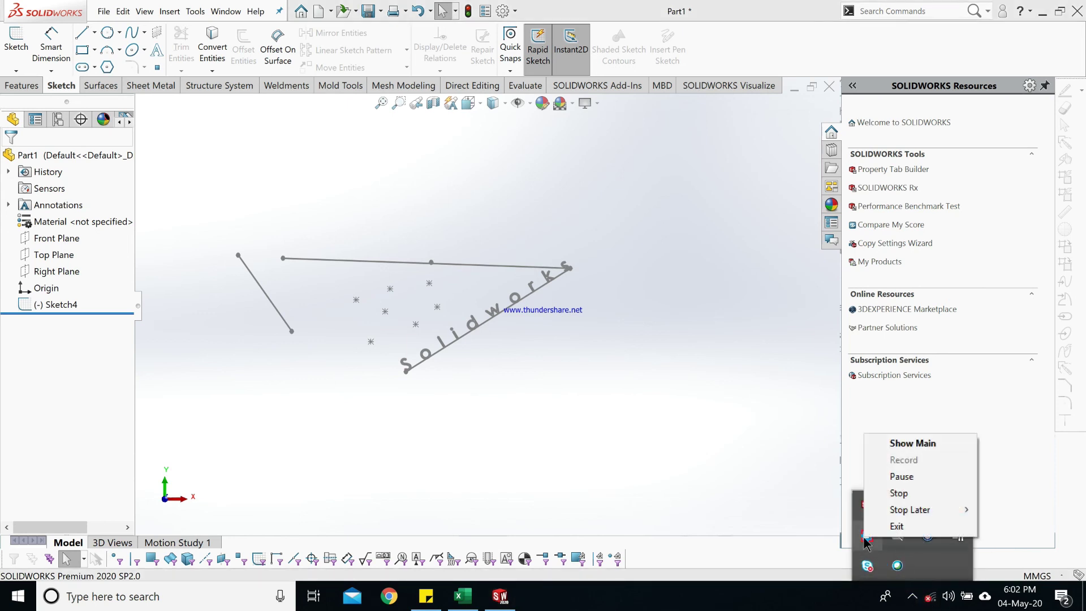
click(500, 396)
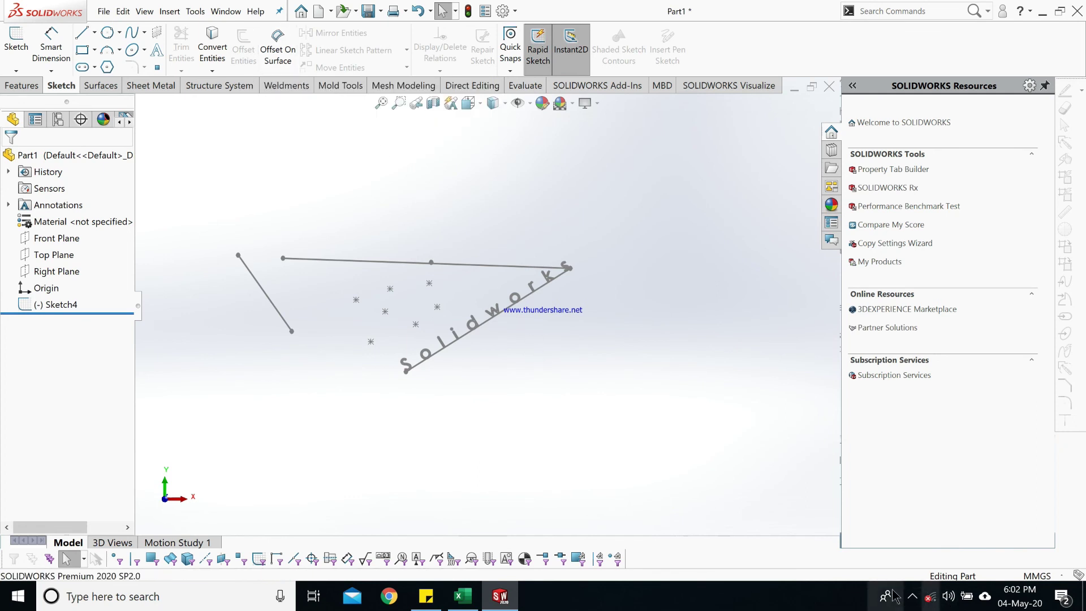
click(913, 597)
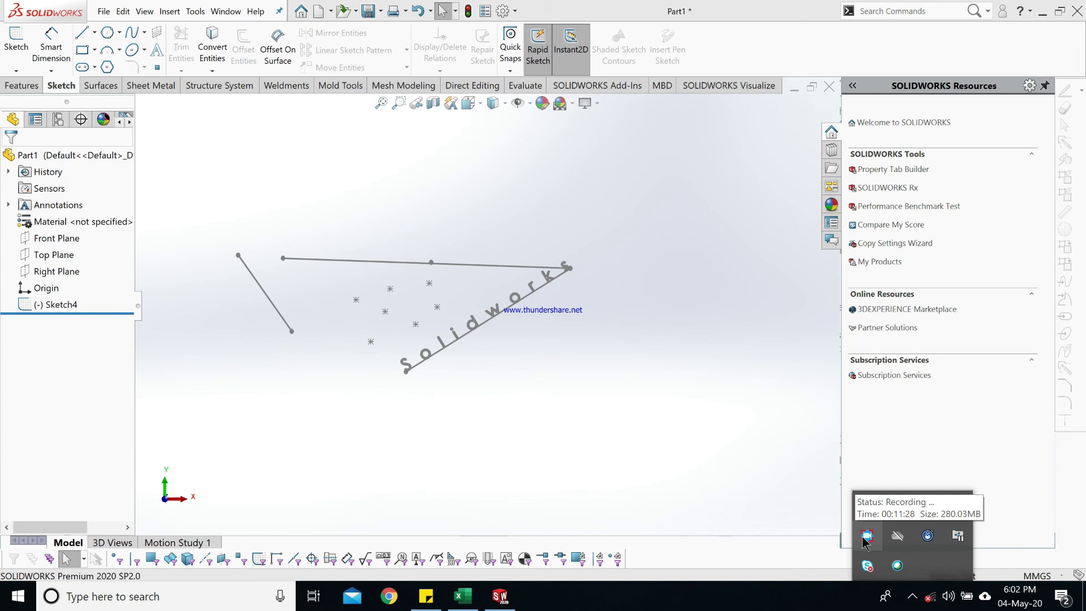
right_click(864, 539)
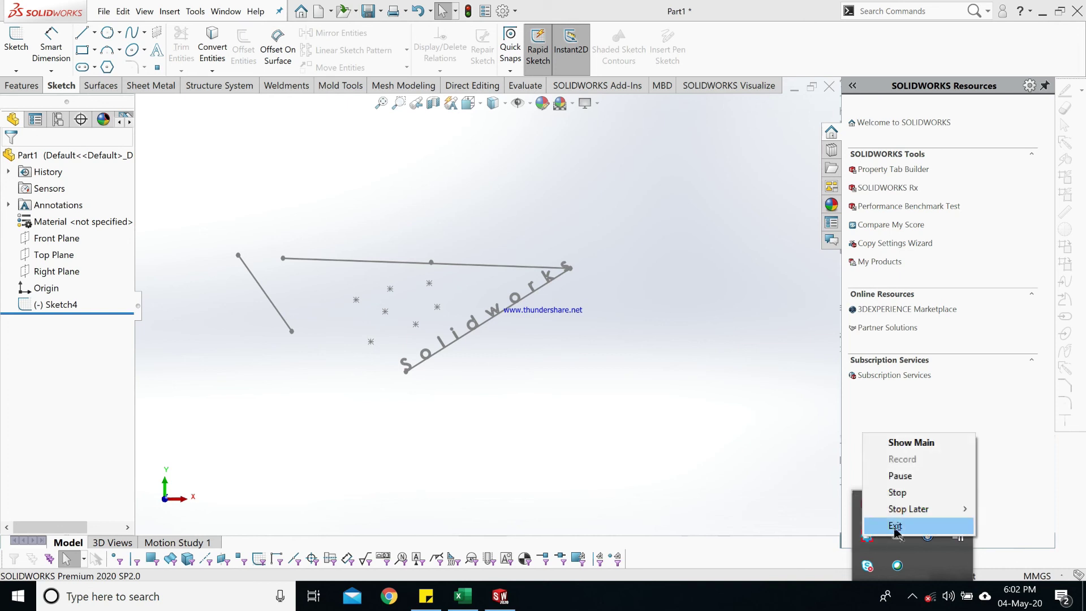